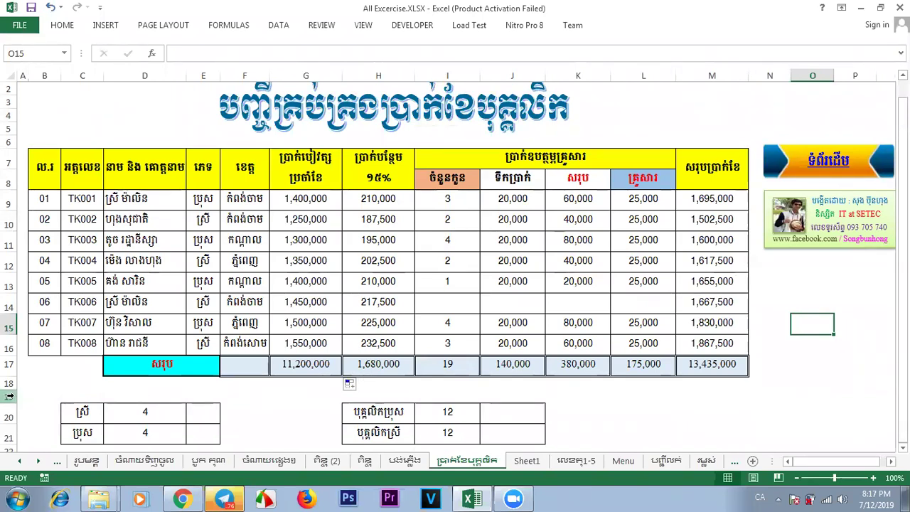
Delete rows 19 to 21, which hold the small summary tables beneath the payroll table.
{"action": "left_click", "coordinate": [659, 417]}
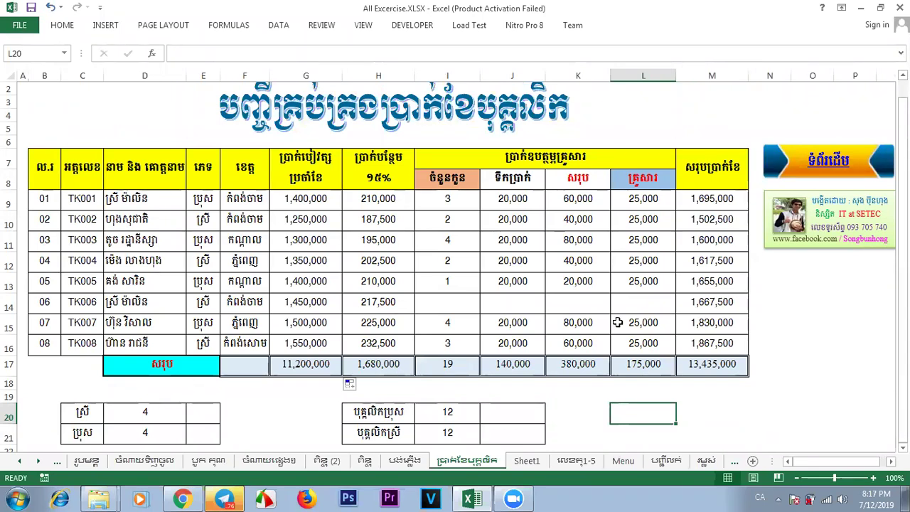
{"action": "left_click_drag", "start_coordinate": [10, 397], "coordinate": [10, 439]}
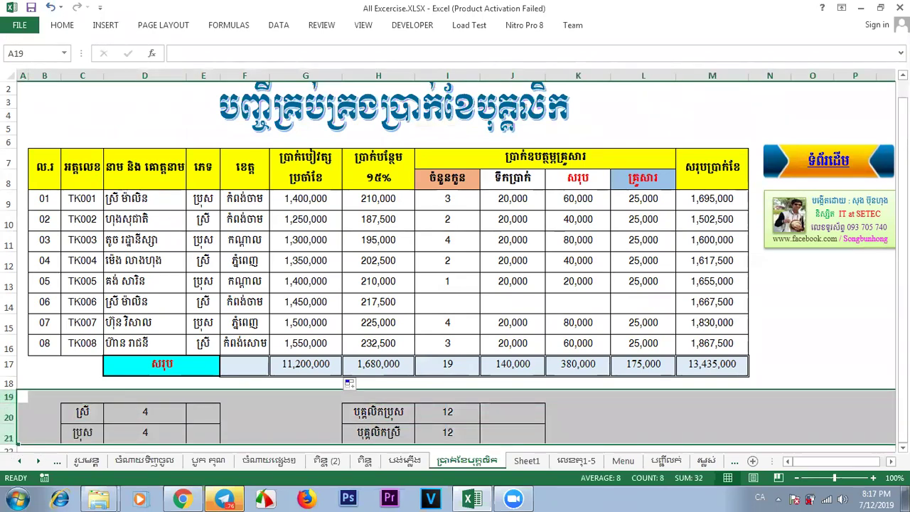
{"action": "scroll", "coordinate": [390, 418], "scroll_direction": "down", "scroll_amount": 1}
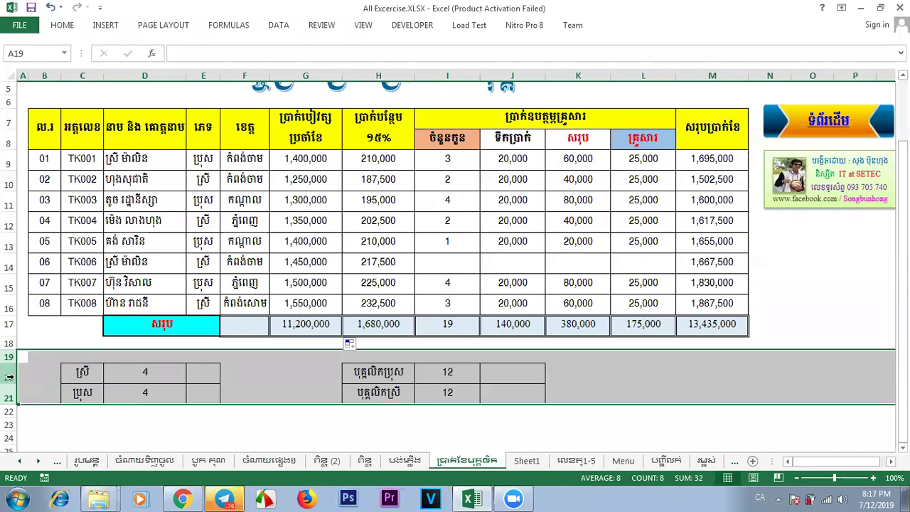
{"action": "right_click", "coordinate": [9, 377]}
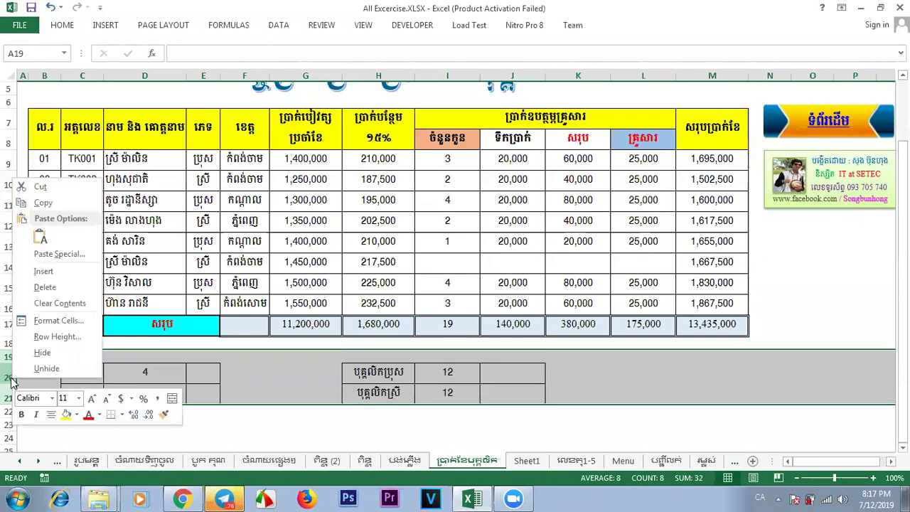
{"action": "left_click", "coordinate": [44, 286]}
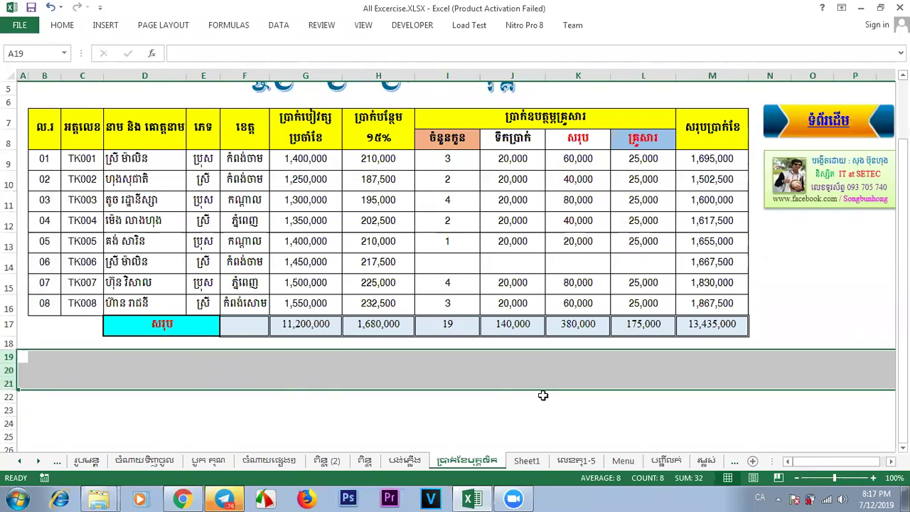
{"action": "left_click", "coordinate": [726, 422]}
{"action": "left_click", "coordinate": [796, 344]}
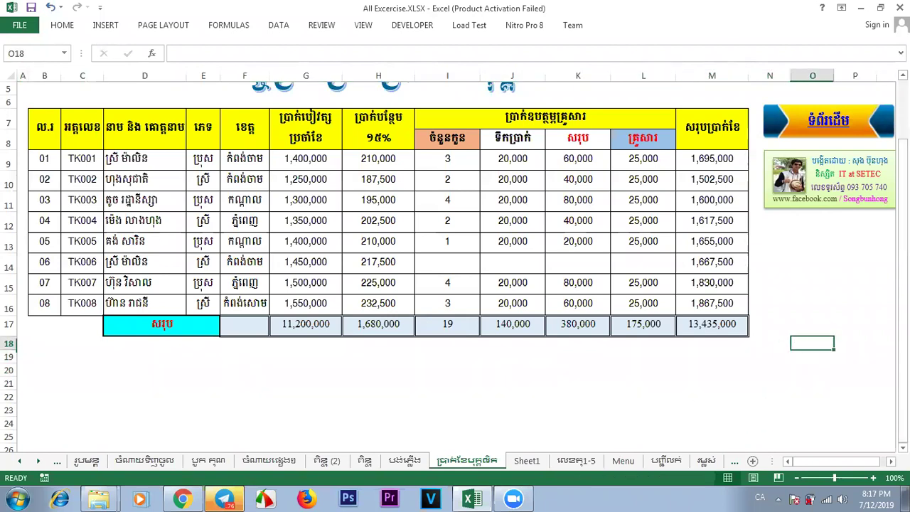
Move the sheet's title text box left so it spans about columns D to J.
{"action": "scroll", "coordinate": [884, 314], "scroll_direction": "up", "scroll_amount": 2}
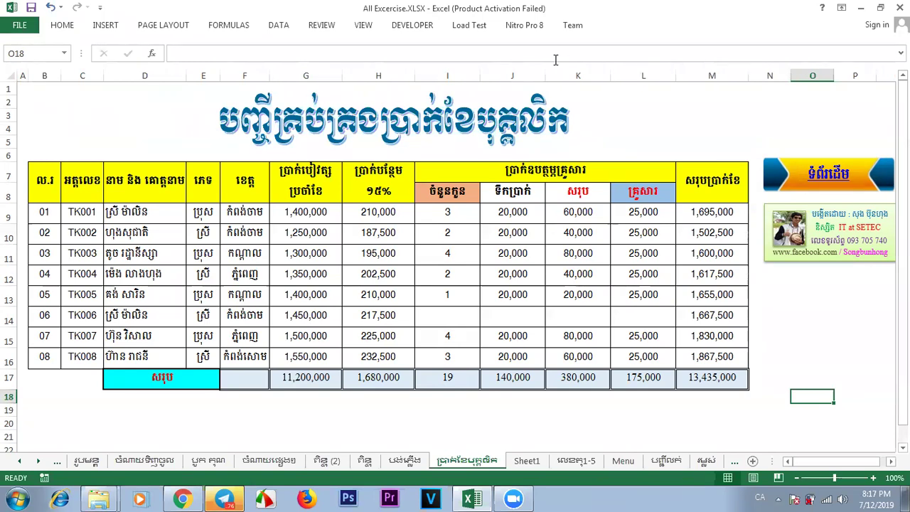
{"action": "left_click", "coordinate": [437, 104]}
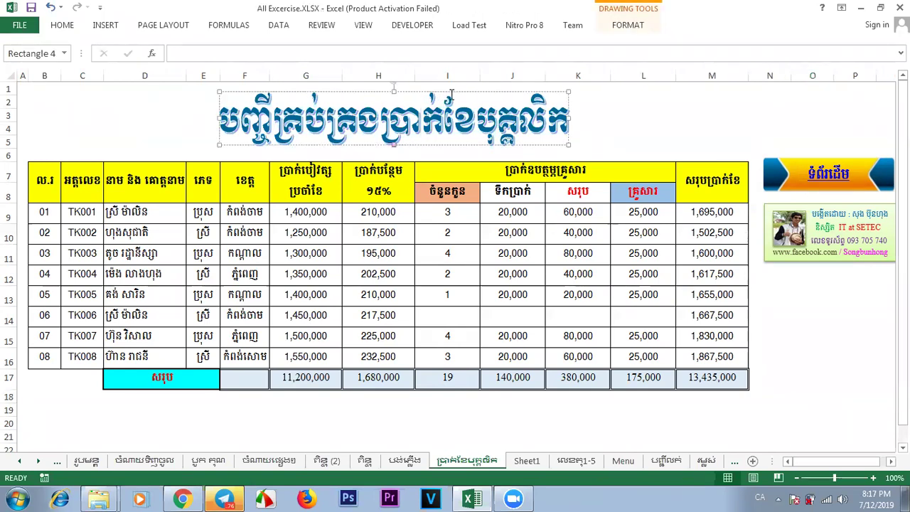
{"action": "left_click_drag", "start_coordinate": [451, 91], "coordinate": [370, 89]}
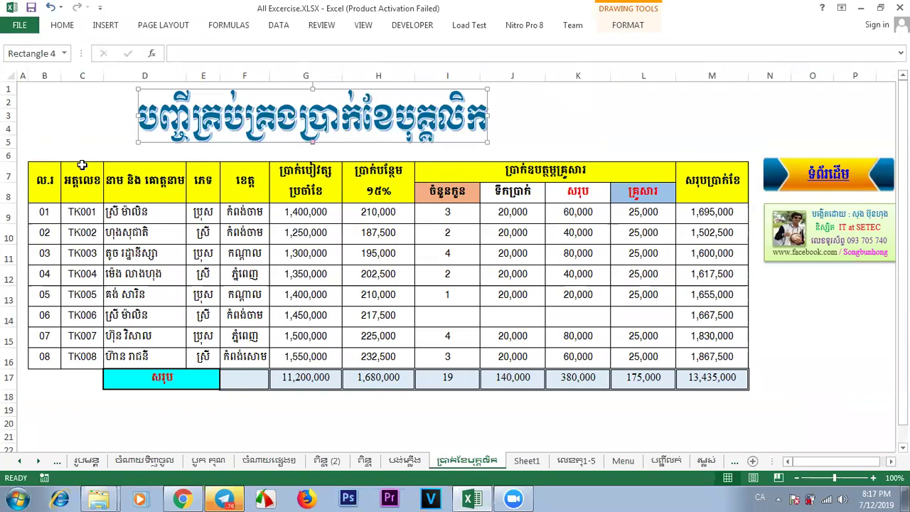
Freeze the panes above row 7 so the title rows remain in view while the sheet scrolls.
{"action": "left_click", "coordinate": [10, 173]}
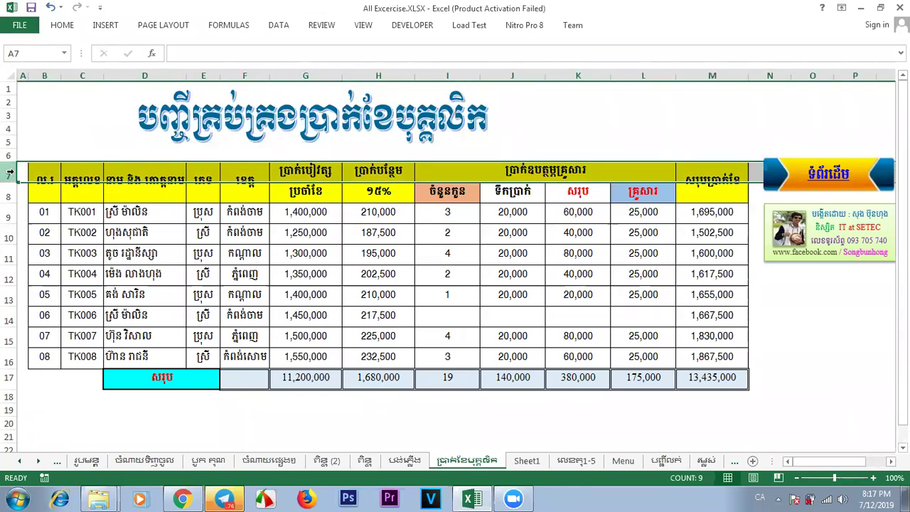
{"action": "left_click", "coordinate": [321, 26]}
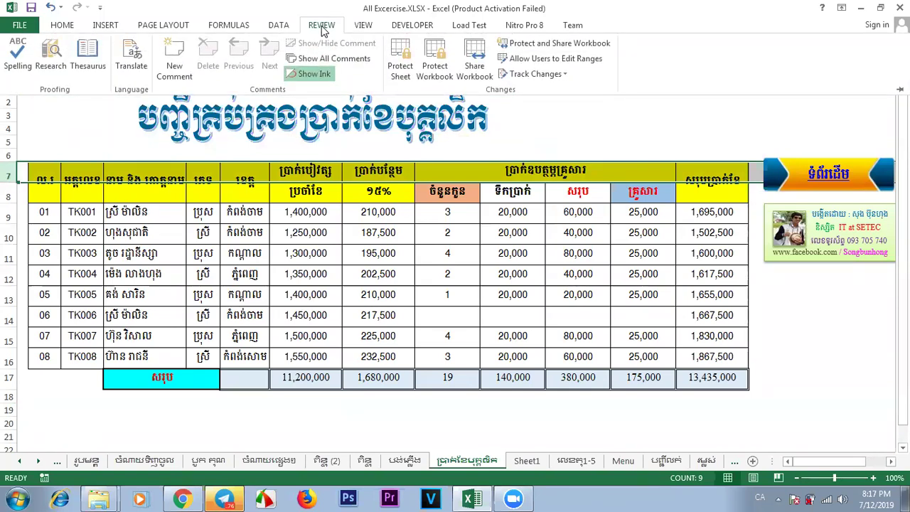
{"action": "left_click", "coordinate": [363, 25]}
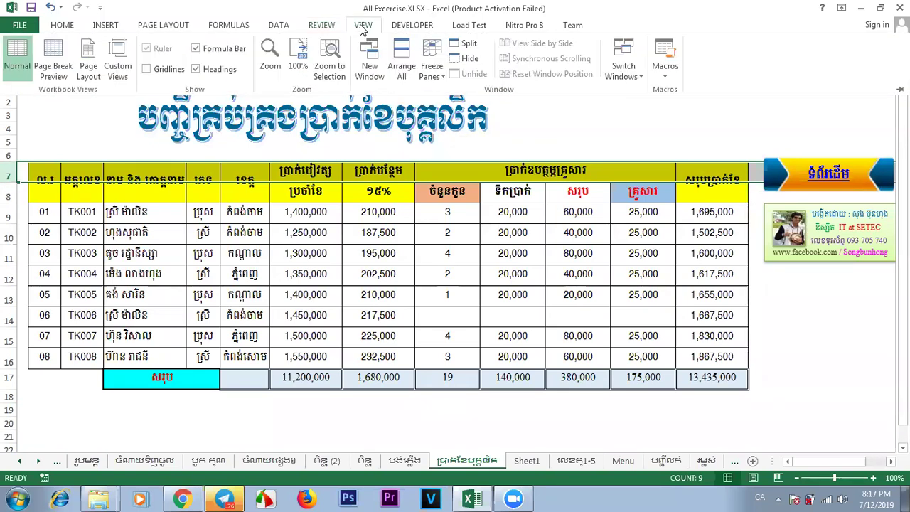
{"action": "left_click", "coordinate": [433, 70]}
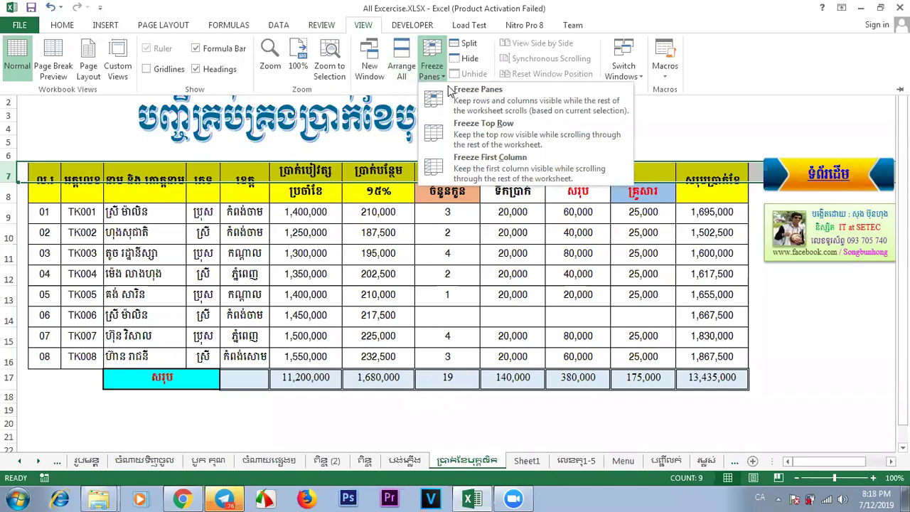
{"action": "left_click", "coordinate": [449, 91]}
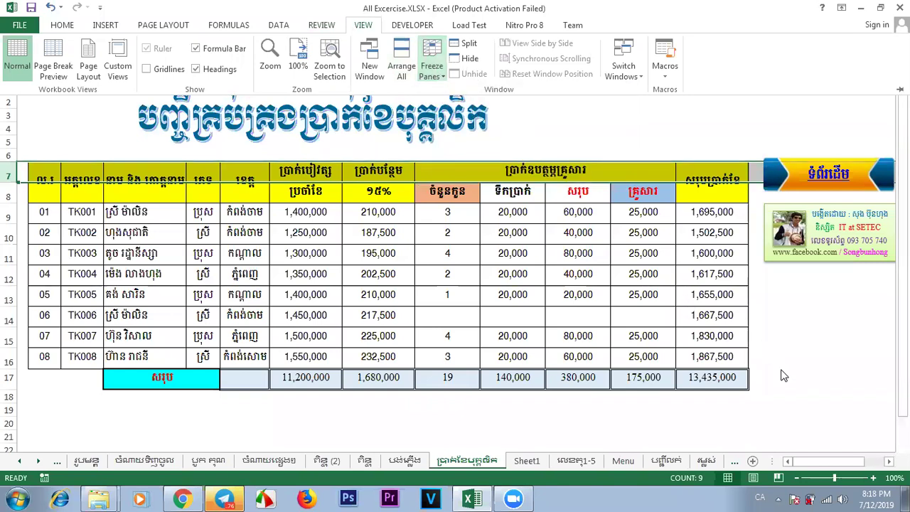
{"action": "left_click", "coordinate": [782, 376]}
{"action": "left_click", "coordinate": [782, 376]}
{"action": "left_click_drag", "start_coordinate": [902, 91], "coordinate": [902, 91]}
{"action": "left_click", "coordinate": [587, 102]}
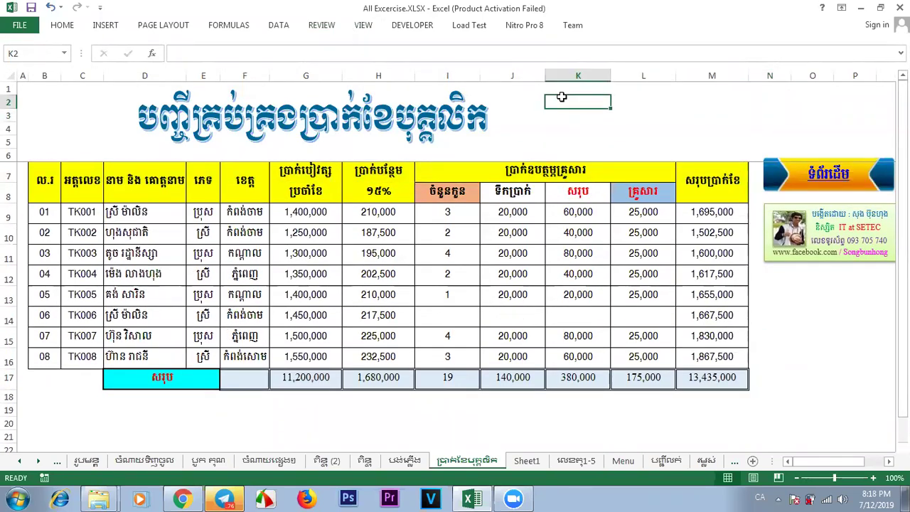
Move the title text box further left to span columns B to H, clearing the area above columns J to L.
{"action": "left_click", "coordinate": [417, 119]}
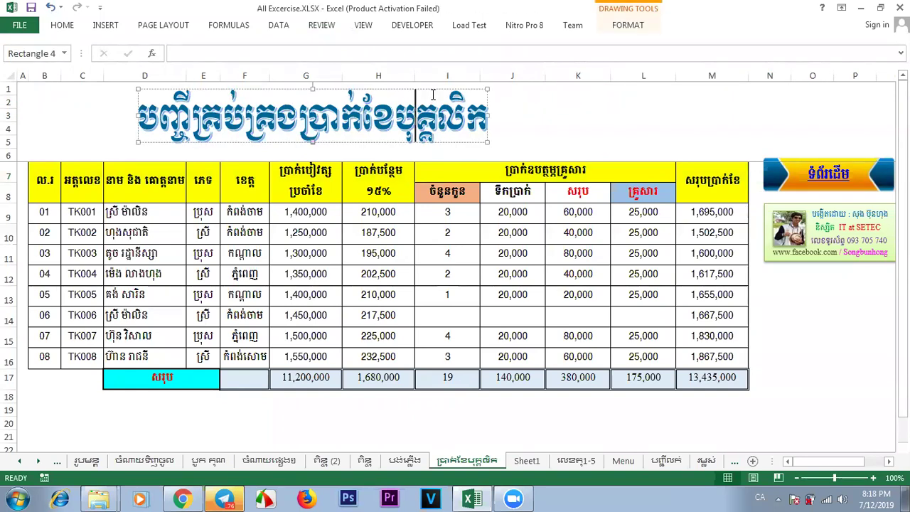
{"action": "mouse_move", "coordinate": [429, 90]}
{"action": "left_mouse_down"}
{"action": "mouse_move", "coordinate": [315, 86]}
{"action": "mouse_move", "coordinate": [339, 86]}
{"action": "left_mouse_up"}
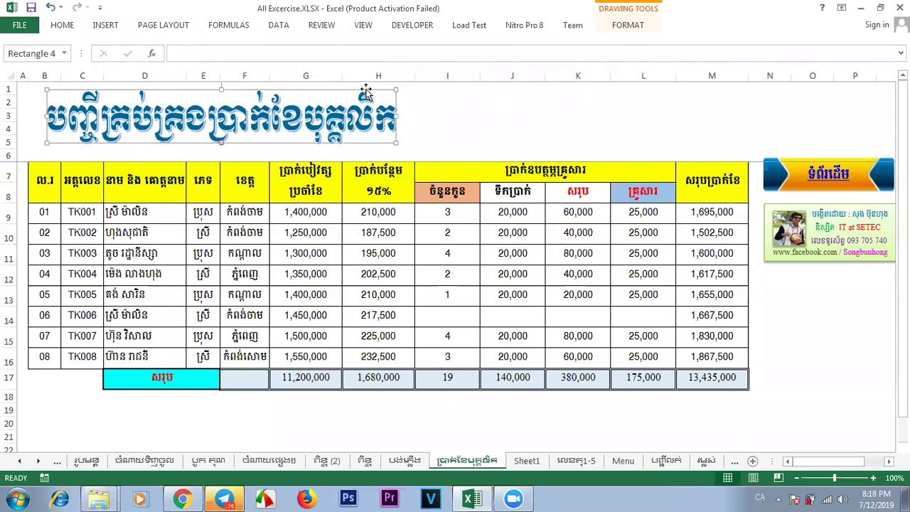
{"action": "left_click", "coordinate": [555, 129]}
Set the font of the blank range J2:K4 to Khmer OS Battambang.
{"action": "left_click_drag", "start_coordinate": [516, 104], "coordinate": [588, 132]}
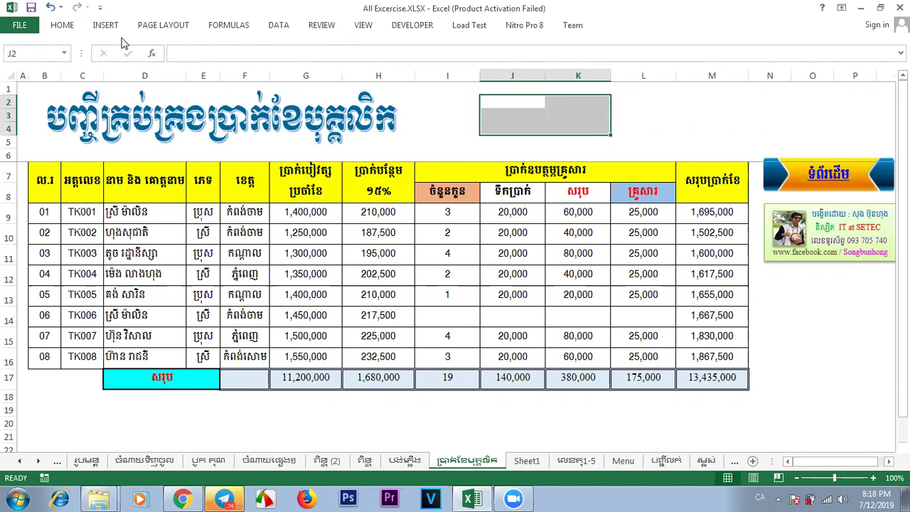
{"action": "left_click", "coordinate": [64, 26]}
{"action": "left_click", "coordinate": [143, 48]}
{"action": "type", "text": "Khmer OS Battam"}
{"action": "key", "text": "Return"}
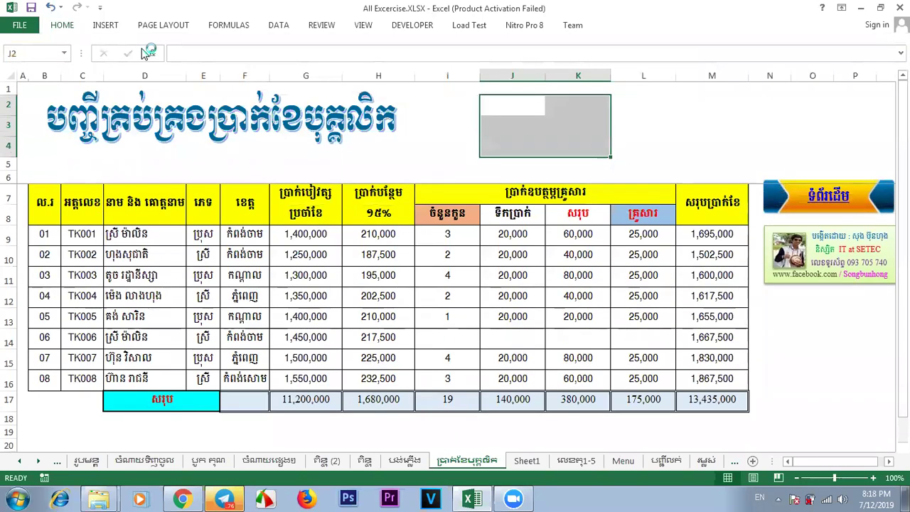
Apply all borders to J2:K4 and extend the bordered grid to column L.
{"action": "left_click", "coordinate": [69, 25]}
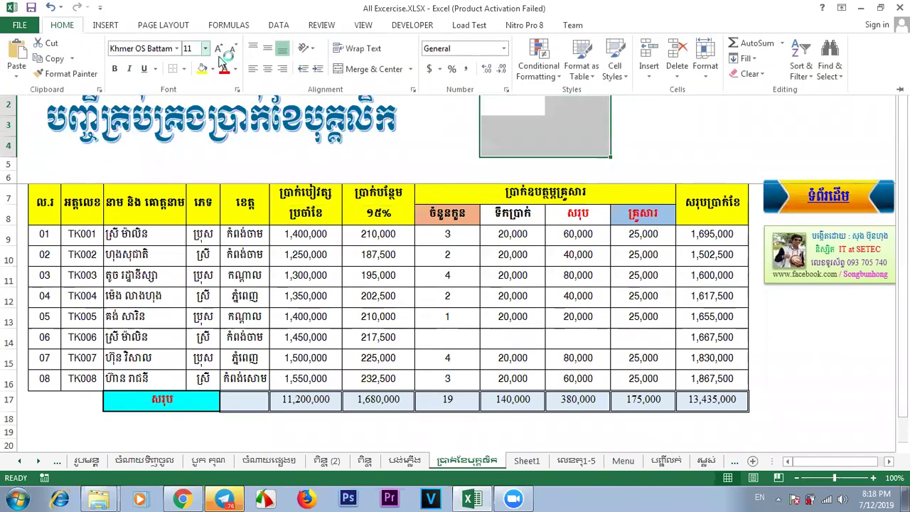
{"action": "left_click", "coordinate": [184, 68]}
{"action": "left_click", "coordinate": [190, 179]}
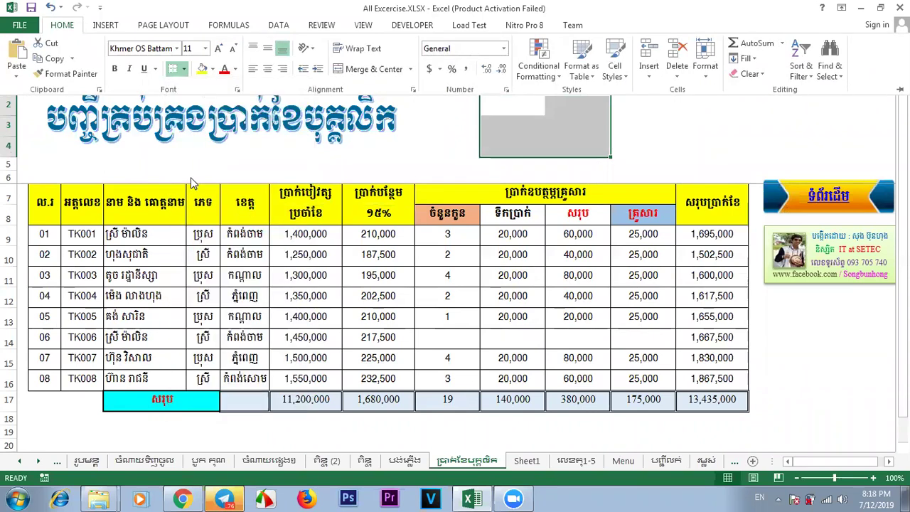
{"action": "left_click", "coordinate": [526, 107]}
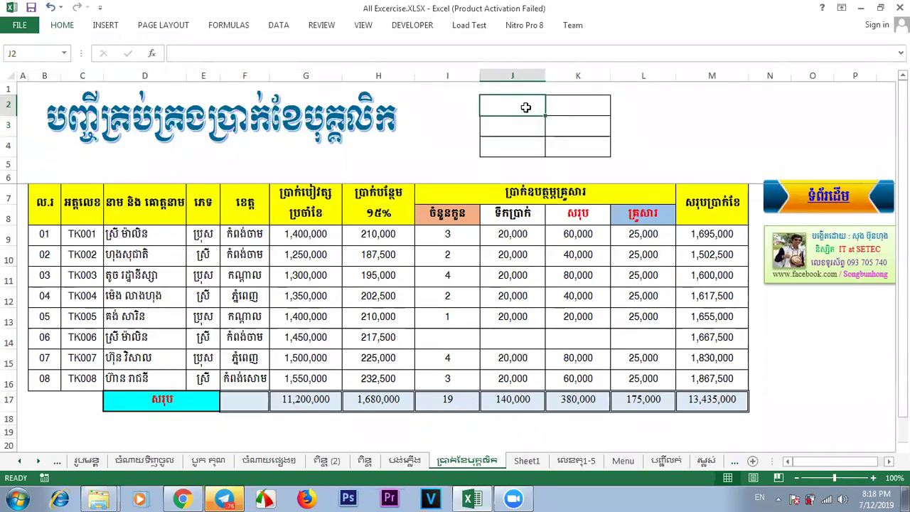
{"action": "left_click_drag", "start_coordinate": [586, 108], "coordinate": [626, 135]}
Enter the Khmer labels "ប្រុស" in J2 and "ស្រី" in J3.
{"action": "left_click", "coordinate": [508, 107]}
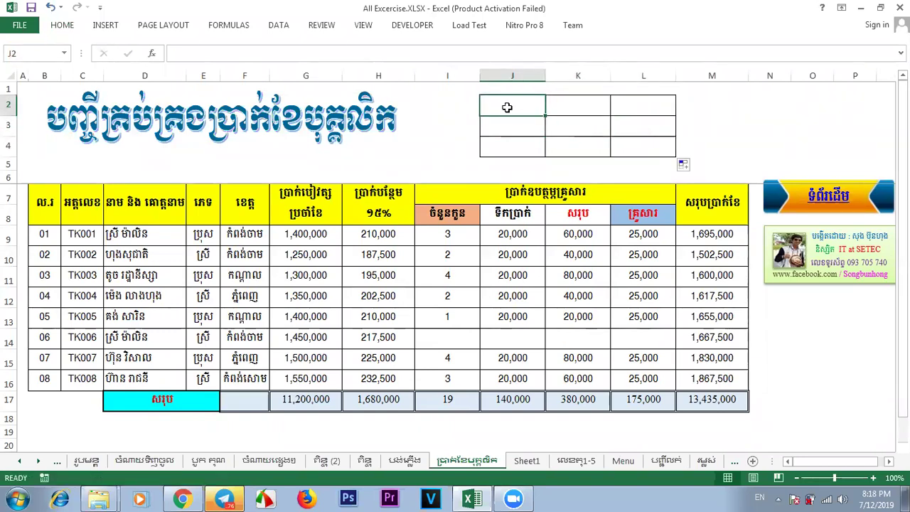
{"action": "key", "text": "alt+shift"}
{"action": "type", "text": "ប្រុស"}
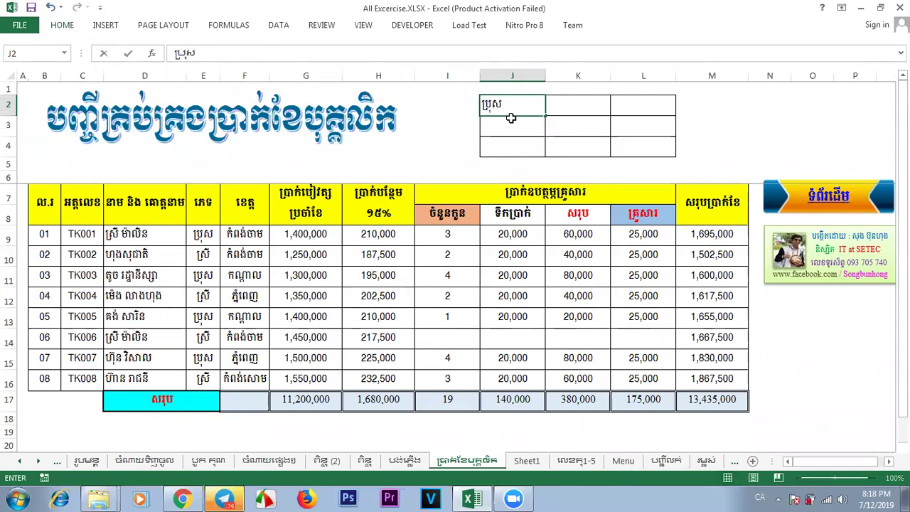
{"action": "key", "text": "Return"}
{"action": "type", "text": "ស្រី"}
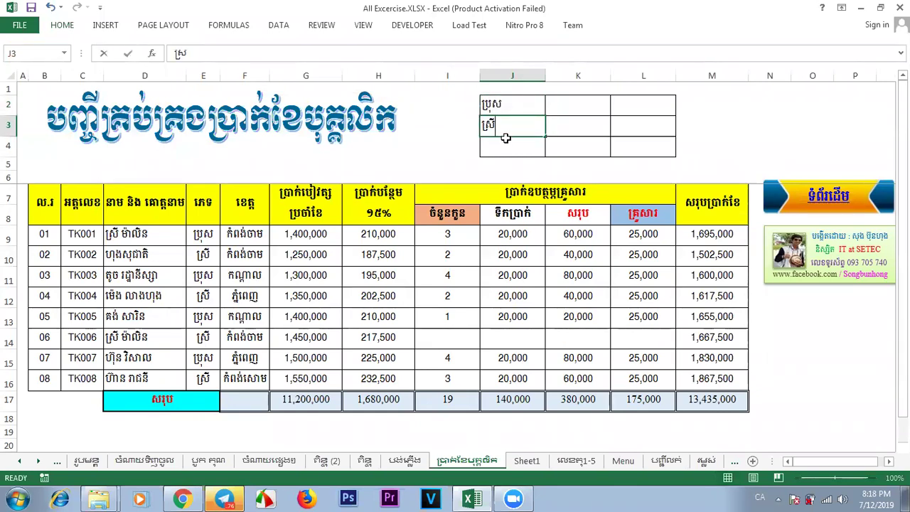
{"action": "left_click", "coordinate": [744, 150]}
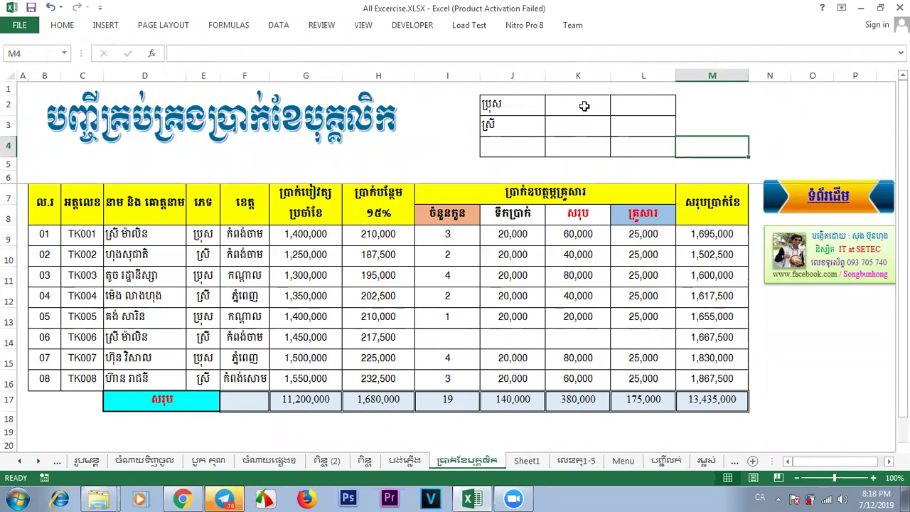
Center the contents of J2:L4 both horizontally and vertically.
{"action": "left_click_drag", "start_coordinate": [515, 109], "coordinate": [643, 146]}
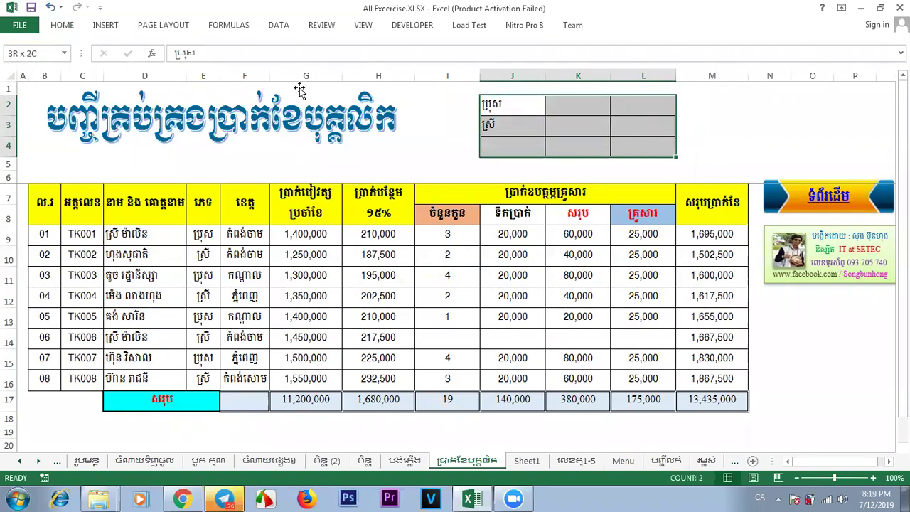
{"action": "left_click", "coordinate": [68, 25]}
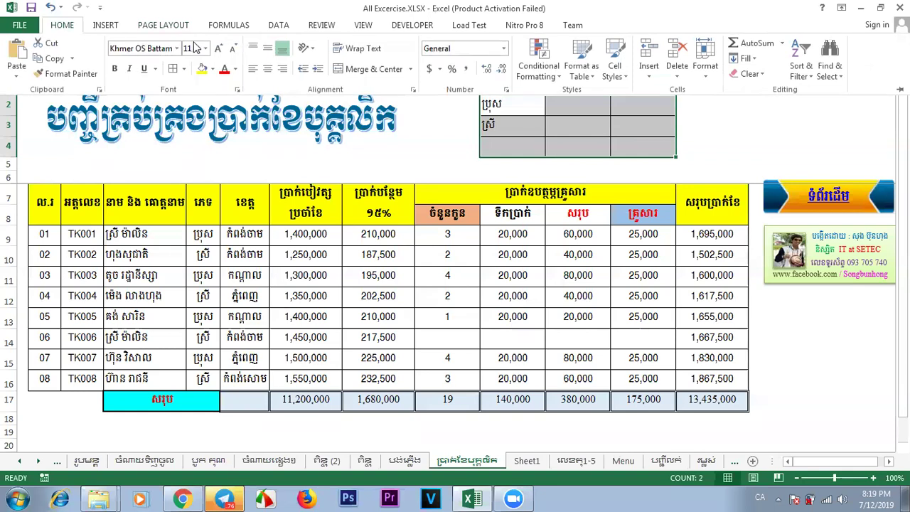
{"action": "left_click", "coordinate": [268, 69]}
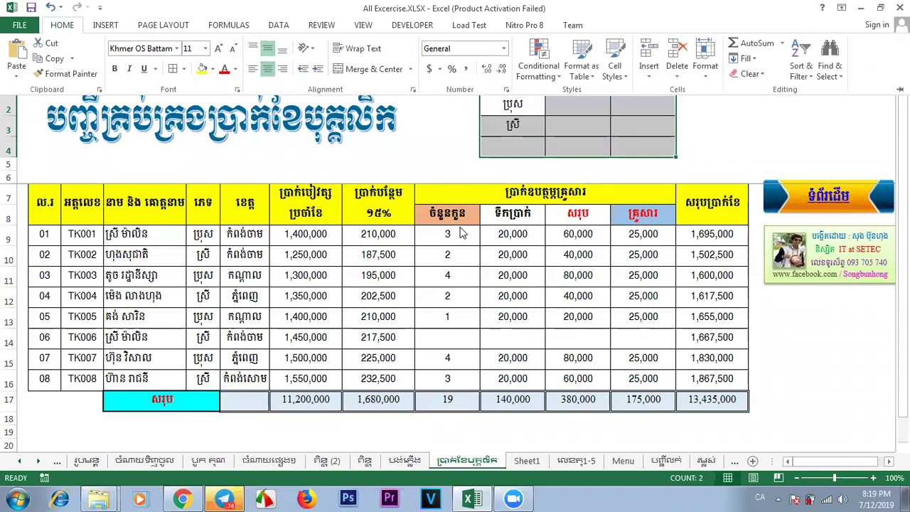
{"action": "left_click", "coordinate": [380, 139]}
{"action": "left_click", "coordinate": [445, 162]}
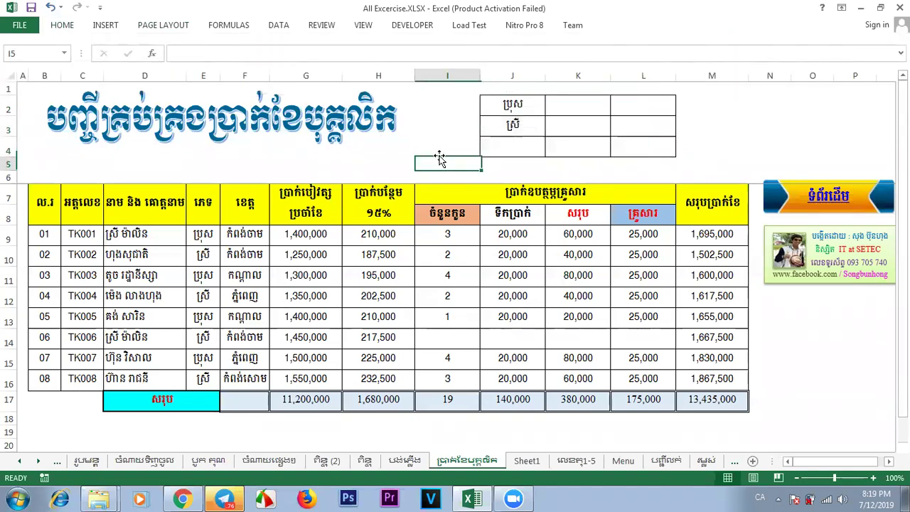
{"action": "left_click", "coordinate": [10, 197]}
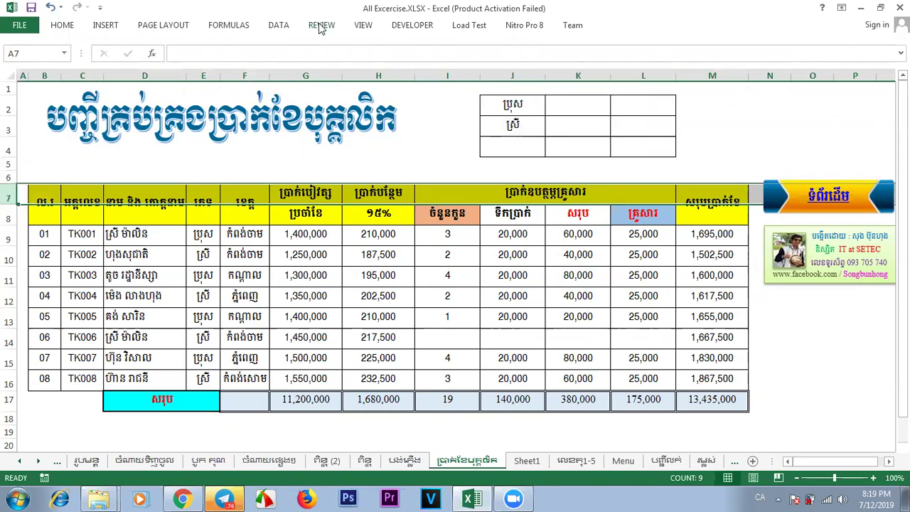
{"action": "left_click", "coordinate": [360, 26]}
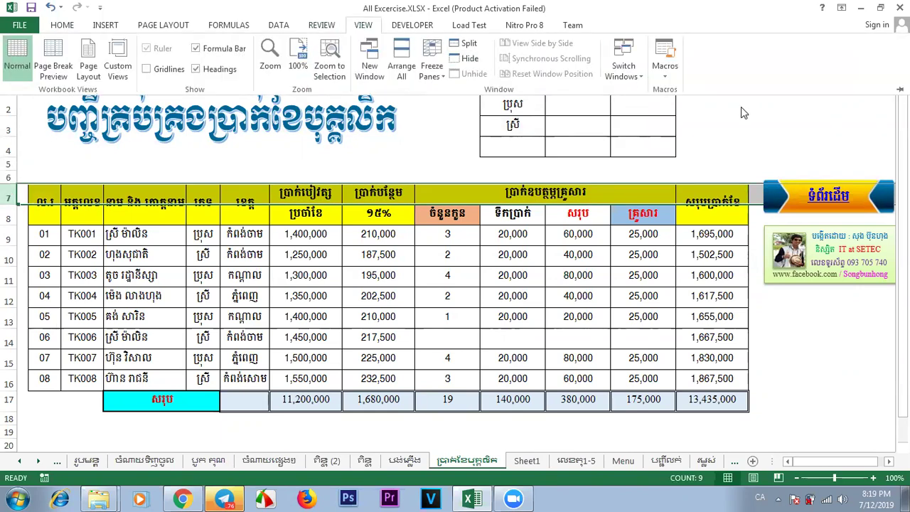
{"action": "left_click", "coordinate": [768, 132]}
{"action": "left_click", "coordinate": [766, 125]}
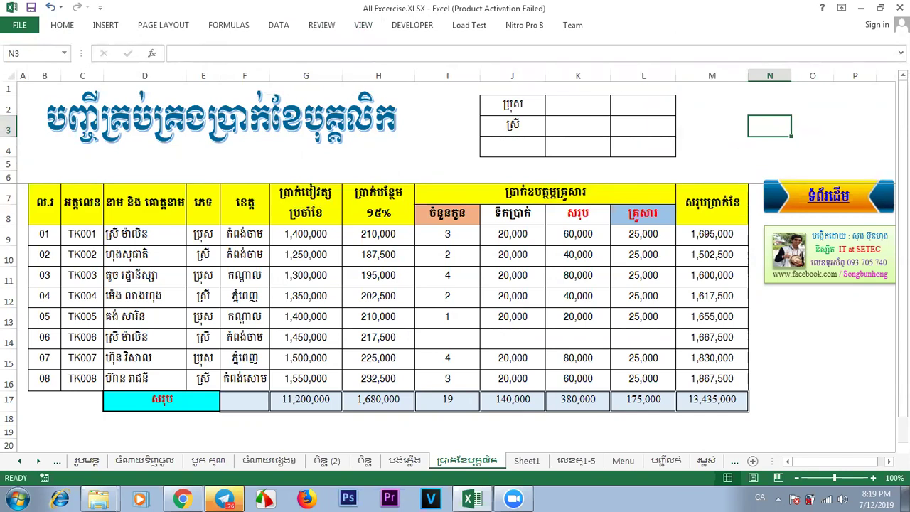
Clear the contents of the totals row, D17:M17, below the employee list.
{"action": "scroll", "coordinate": [488, 335], "scroll_direction": "down", "scroll_amount": 1}
{"action": "left_click", "coordinate": [81, 411]}
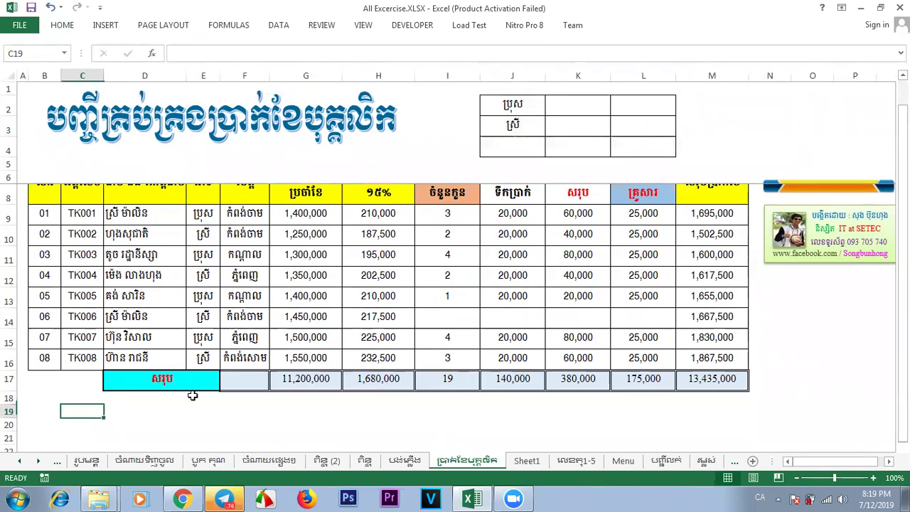
{"action": "left_click_drag", "start_coordinate": [728, 379], "coordinate": [139, 382]}
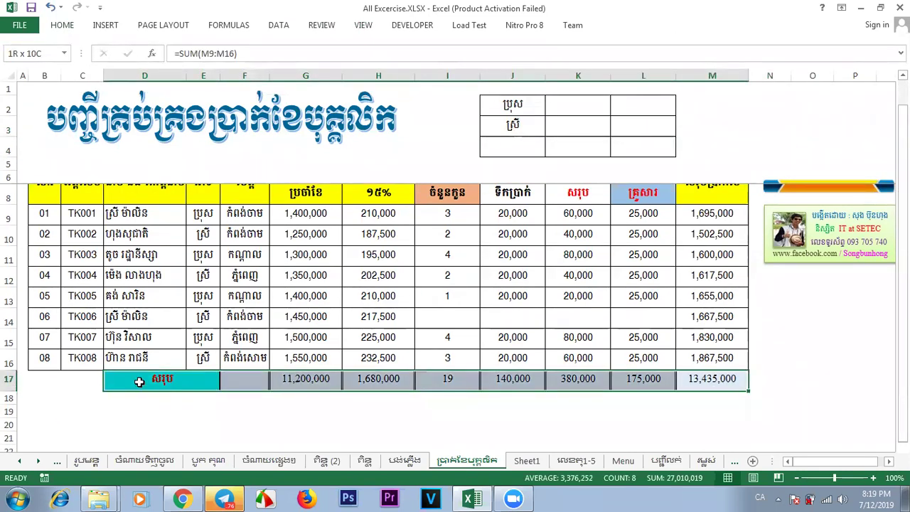
{"action": "key", "text": "Delete"}
Try to fill the last two employee rows, B15:M16, down over the rows beneath.
{"action": "left_click_drag", "start_coordinate": [43, 363], "coordinate": [712, 338]}
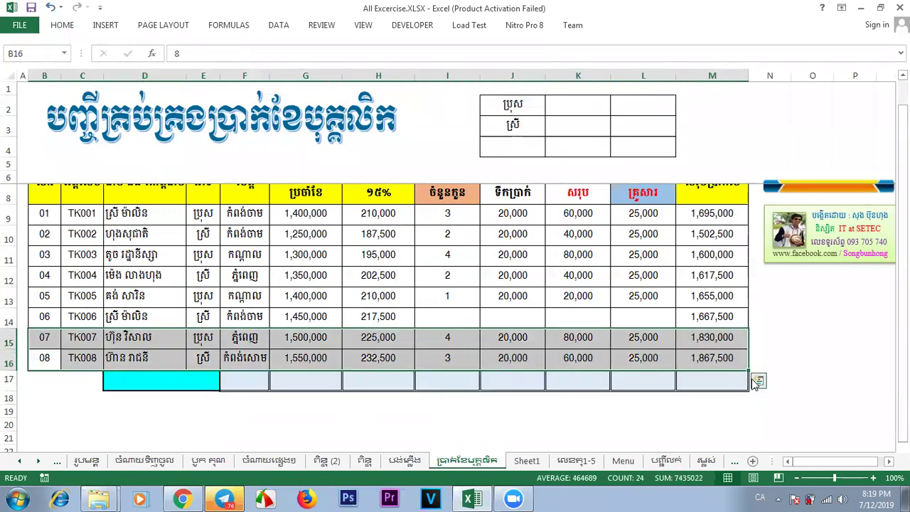
{"action": "left_click_drag", "start_coordinate": [749, 371], "coordinate": [761, 391]}
{"action": "left_click", "coordinate": [464, 282]}
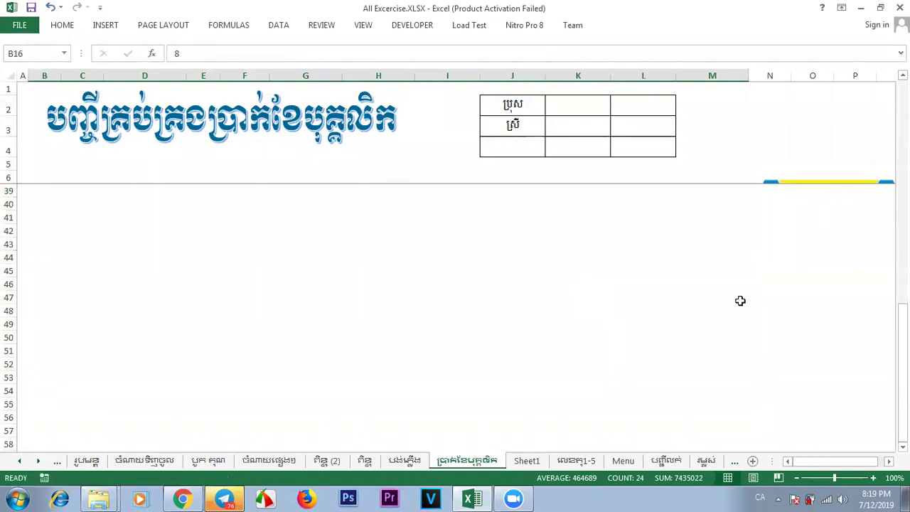
{"action": "left_click", "coordinate": [811, 311]}
{"action": "left_click", "coordinate": [575, 297]}
{"action": "left_click_drag", "start_coordinate": [903, 347], "coordinate": [904, 169]}
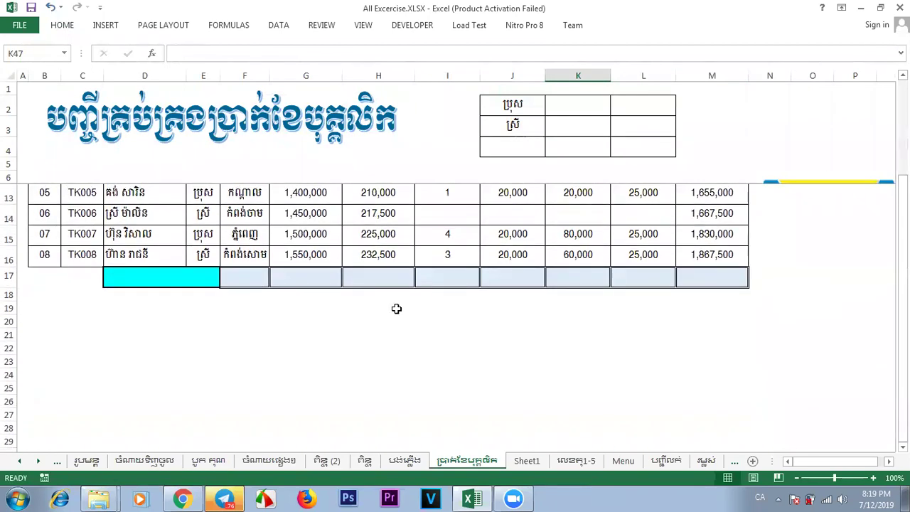
Unmerge the emptied cyan total cell spanning D17:E17.
{"action": "left_click", "coordinate": [188, 280]}
{"action": "left_click", "coordinate": [64, 26]}
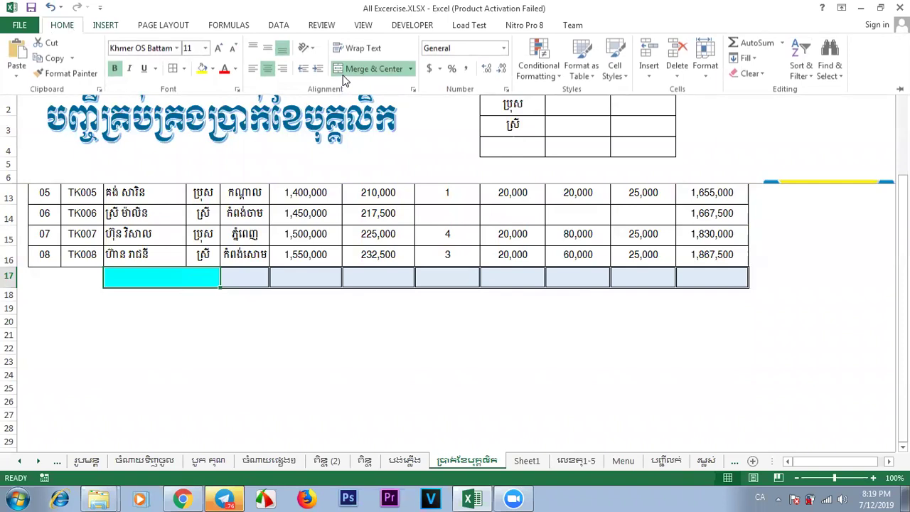
{"action": "left_click", "coordinate": [420, 324]}
{"action": "left_click", "coordinate": [419, 321]}
Fill the last employee row, B16:M16, down to row 105 so the list runs to TK097.
{"action": "left_click_drag", "start_coordinate": [45, 257], "coordinate": [740, 410]}
{"action": "left_click", "coordinate": [813, 398]}
{"action": "left_click_drag", "start_coordinate": [903, 394], "coordinate": [903, 98]}
{"action": "left_click", "coordinate": [803, 379]}
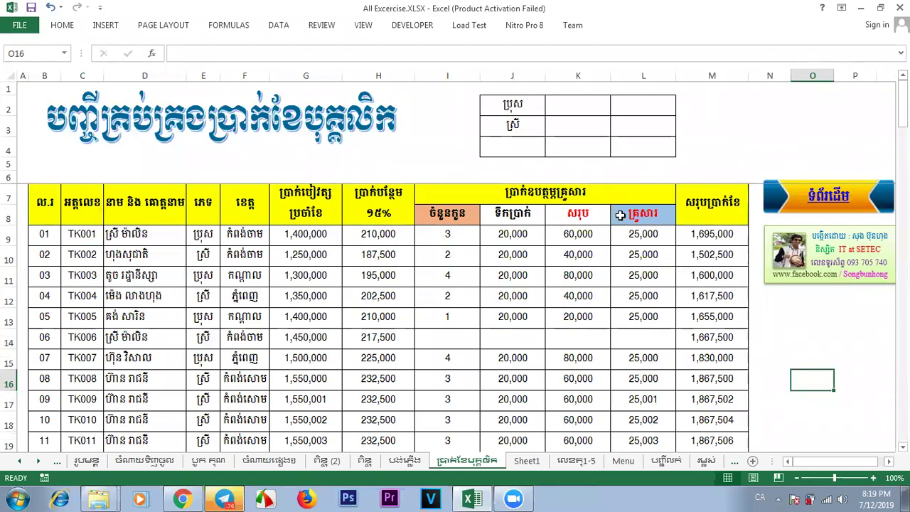
Start a COUNTIF formula in K2, beside the ប្រុស label.
{"action": "left_click", "coordinate": [571, 107]}
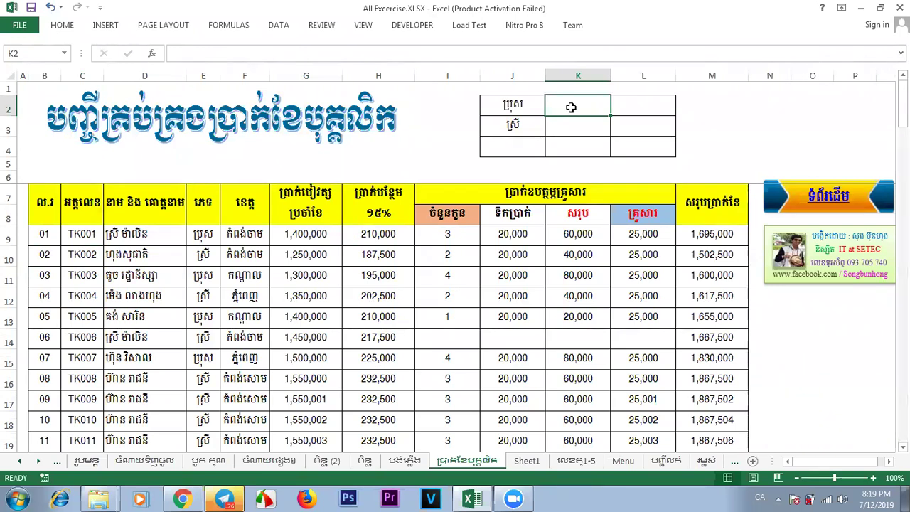
{"action": "type", "text": "="}
{"action": "key", "text": "alt+shift"}
{"action": "type", "text": "co"}
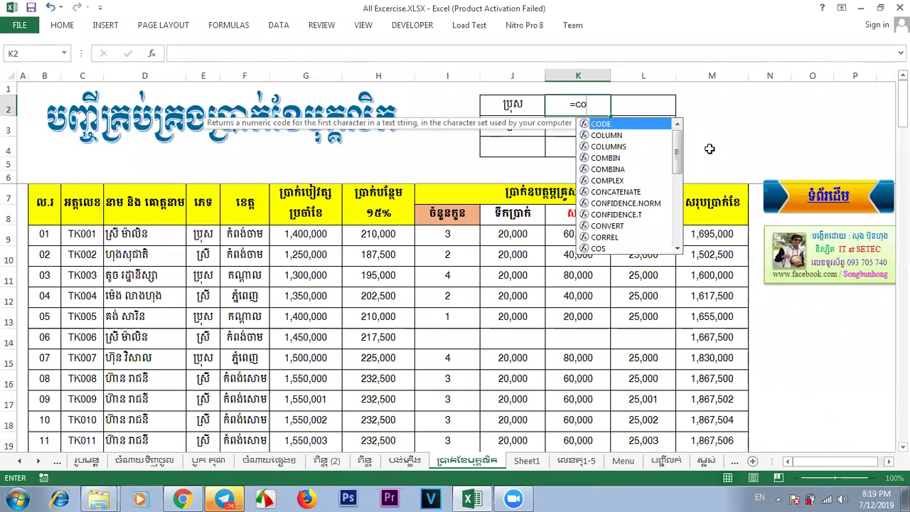
{"action": "type", "text": "untif"}
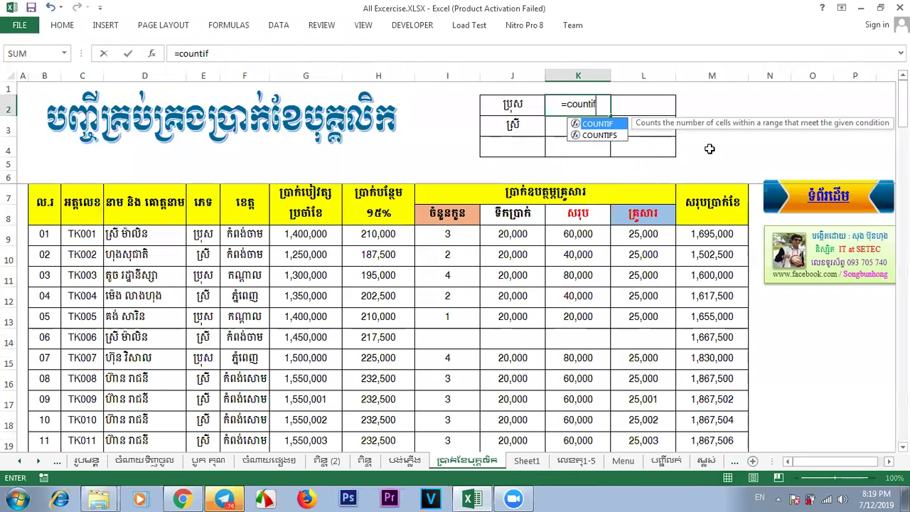
{"action": "key", "text": "Tab"}
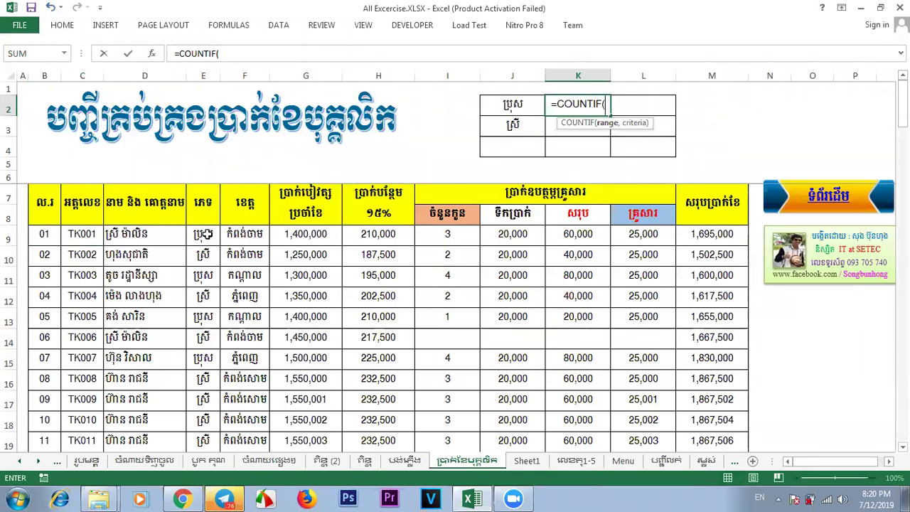
{"action": "left_click_drag", "start_coordinate": [204, 234], "coordinate": [203, 254]}
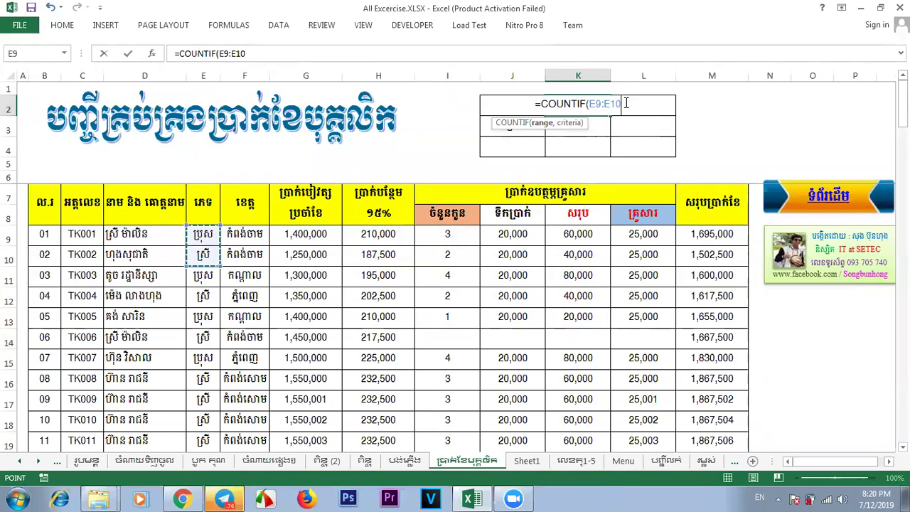
{"action": "key", "text": "ctrl+shift+Up"}
{"action": "key", "text": "ctrl+shift+Up"}
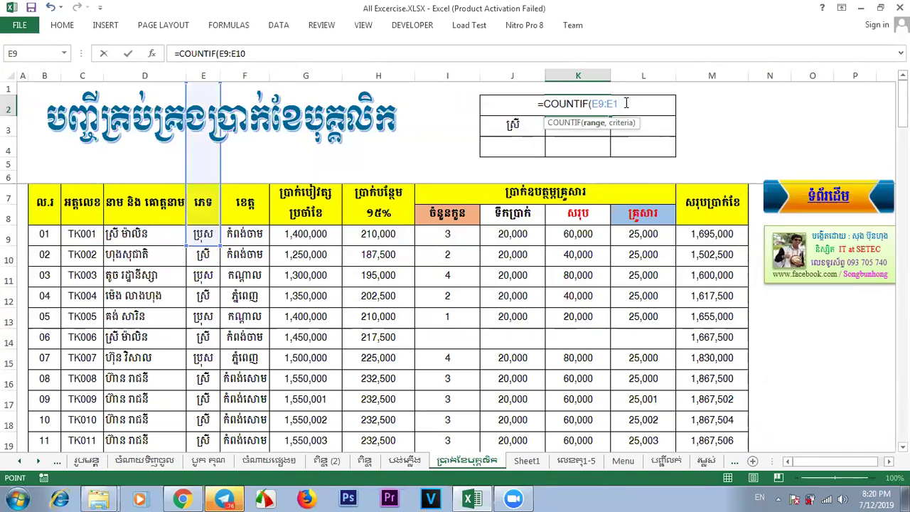
{"action": "type", "text": "00"}
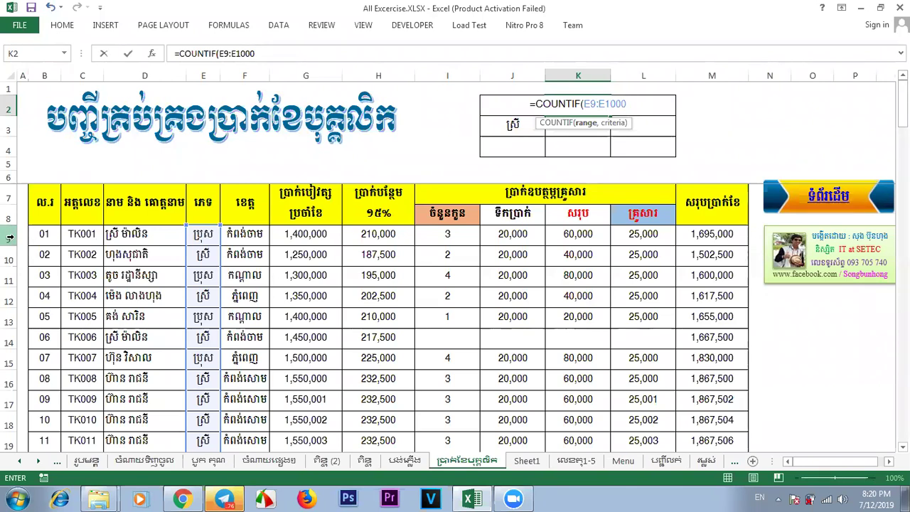
{"action": "left_click_drag", "start_coordinate": [627, 104], "coordinate": [584, 104]}
{"action": "key", "text": "BackSpace"}
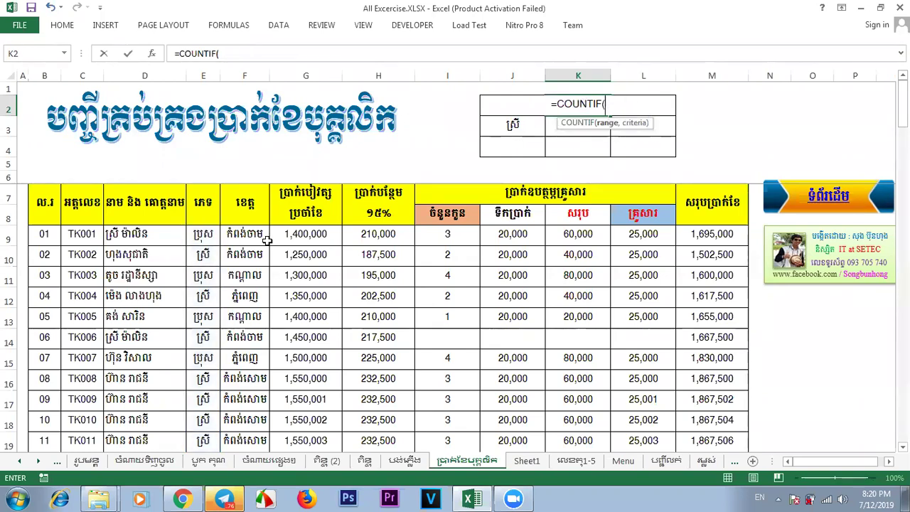
Set the COUNTIF range in K2 to the gender column as the absolute reference $E$9:$E$1000.
{"action": "left_click_drag", "start_coordinate": [203, 234], "coordinate": [10, 343]}
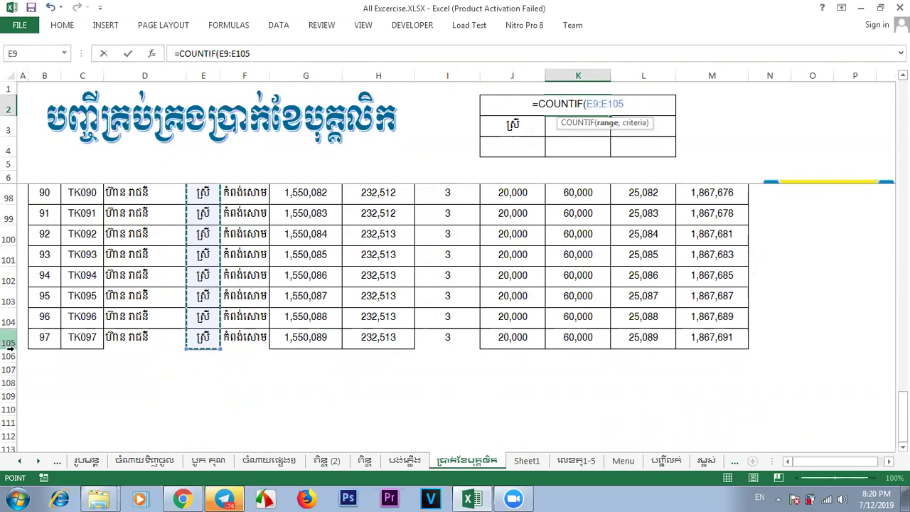
{"action": "left_click", "coordinate": [256, 55]}
{"action": "type", "text": "00"}
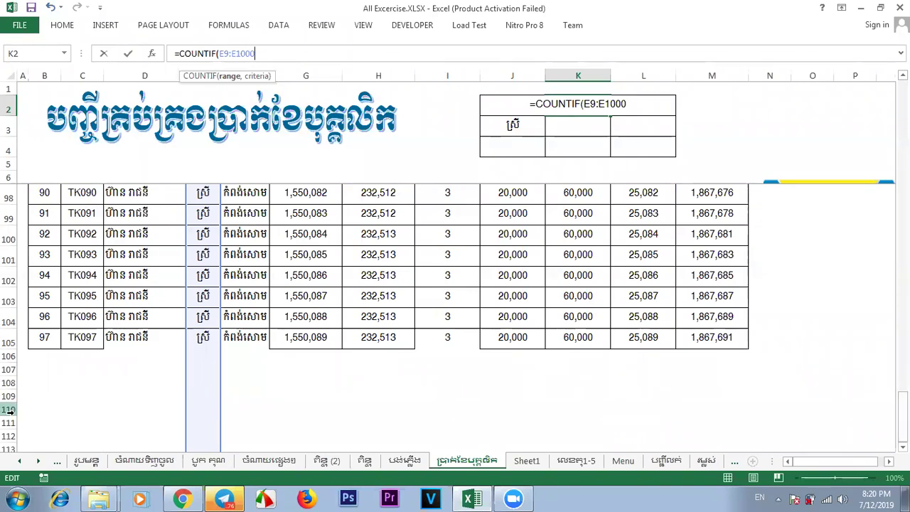
{"action": "left_click_drag", "start_coordinate": [902, 416], "coordinate": [902, 107]}
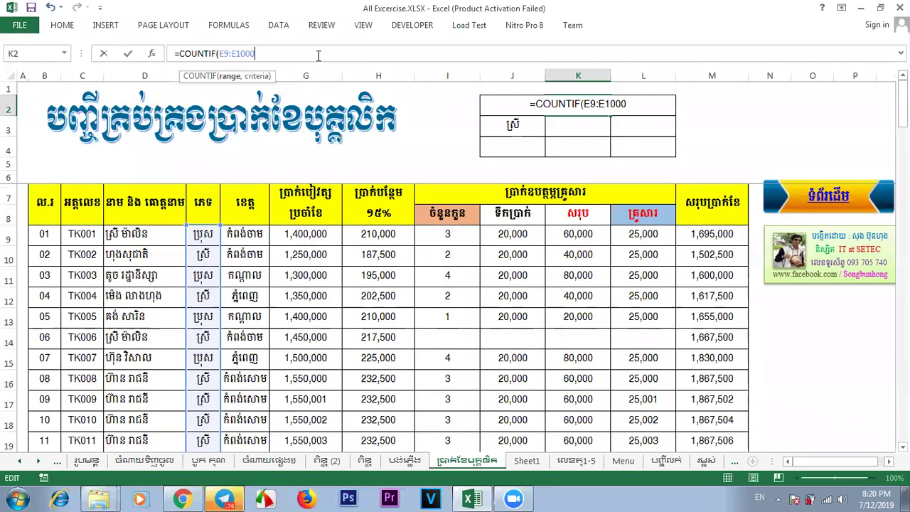
{"action": "left_click_drag", "start_coordinate": [270, 51], "coordinate": [220, 54]}
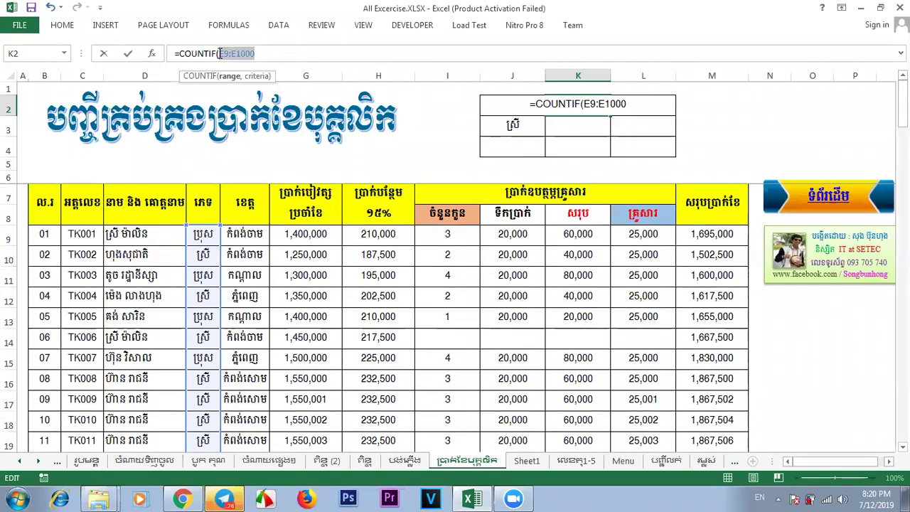
{"action": "key", "text": "F4"}
{"action": "left_click", "coordinate": [314, 53]}
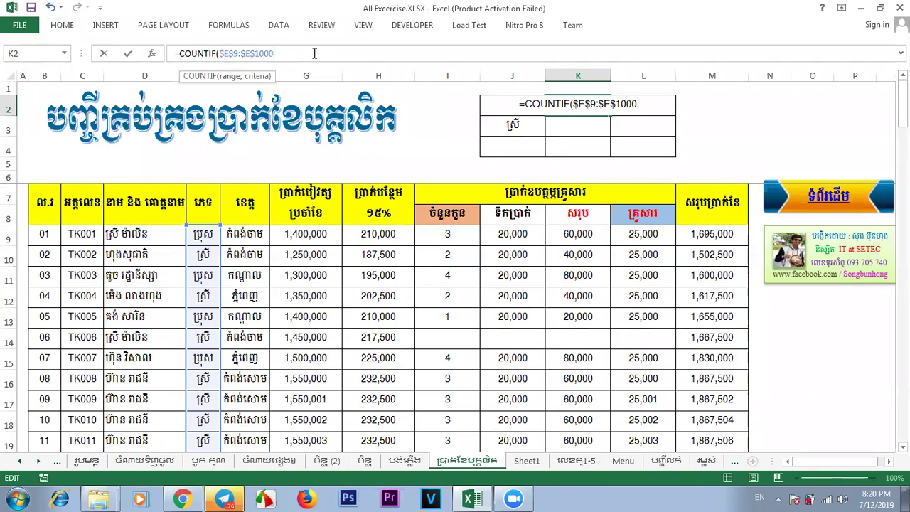
Complete the K2 formula with "ស្រី" as the COUNTIF criterion.
{"action": "type", "text": ","}
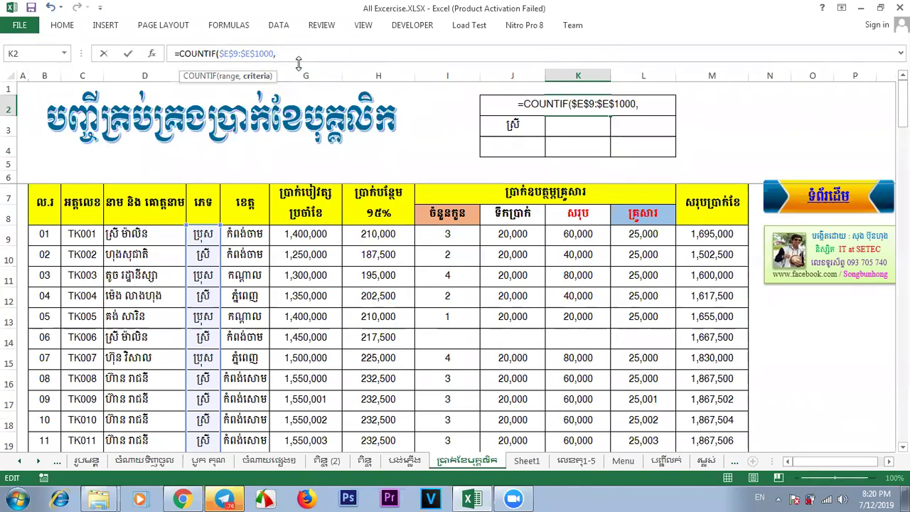
{"action": "type", "text": "\"\""}
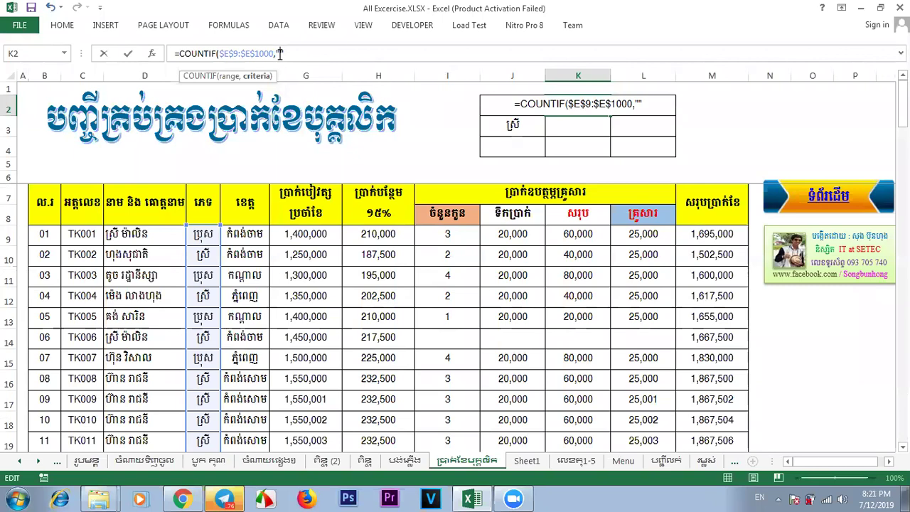
{"action": "key", "text": "alt+shift"}
{"action": "type", "text": "ស្រី"}
{"action": "key", "text": "Return"}
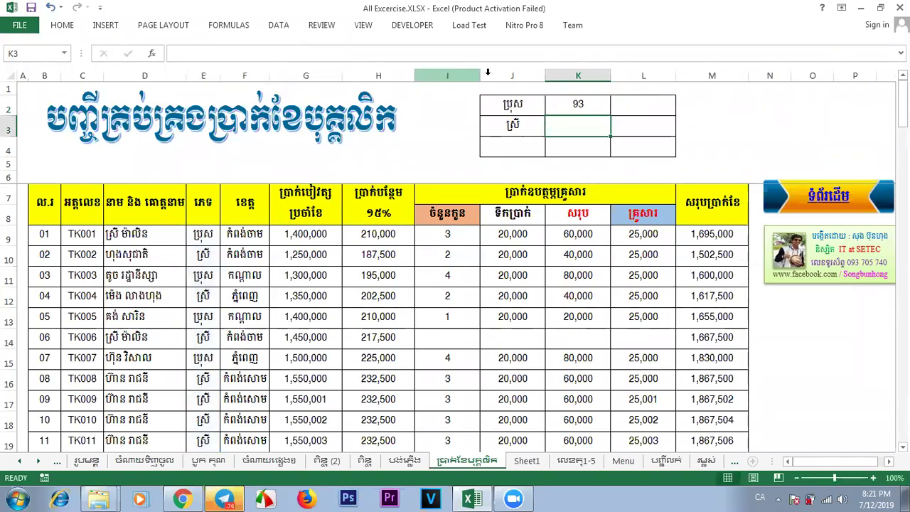
Replace the text criterion in the K2 formula with a reference to cell J3.
{"action": "left_click", "coordinate": [584, 104]}
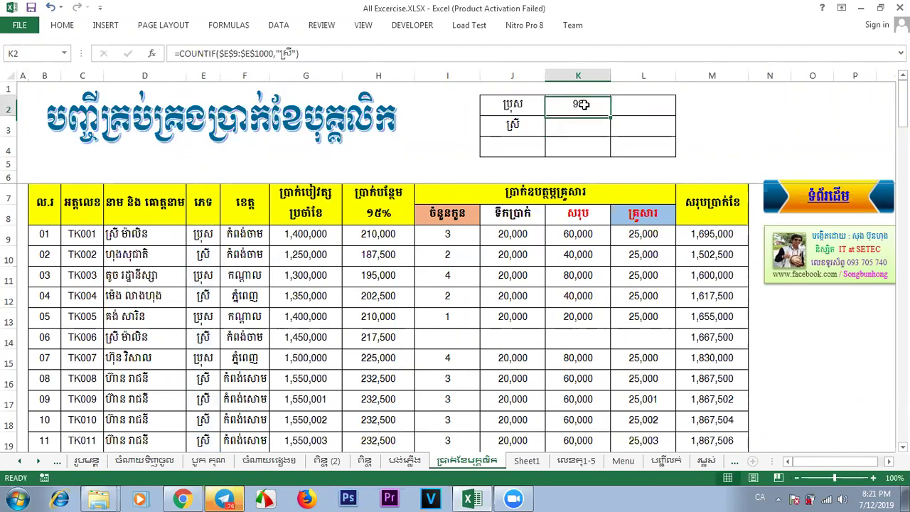
{"action": "left_click", "coordinate": [297, 53]}
{"action": "key", "text": "BackSpace"}
{"action": "key", "text": "BackSpace"}
{"action": "key", "text": "BackSpace"}
{"action": "key", "text": "BackSpace"}
{"action": "key", "text": "BackSpace"}
{"action": "key", "text": "BackSpace"}
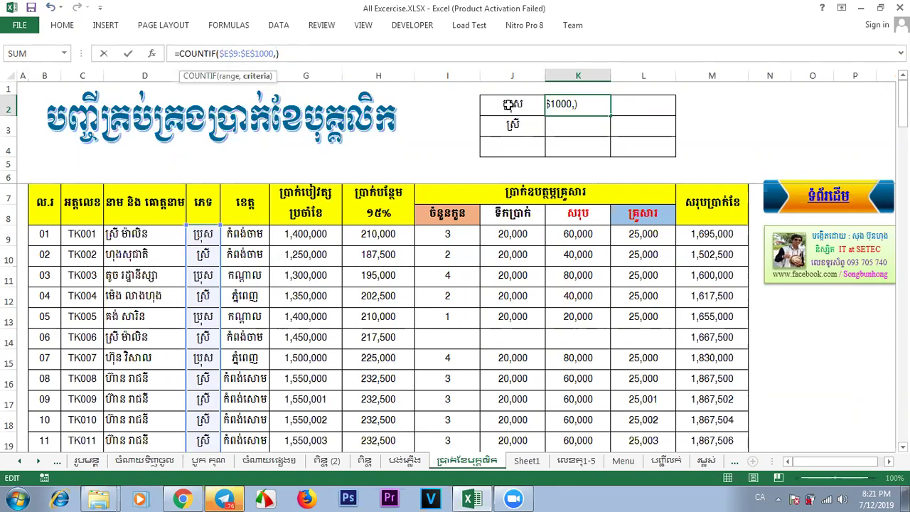
{"action": "left_click", "coordinate": [515, 126]}
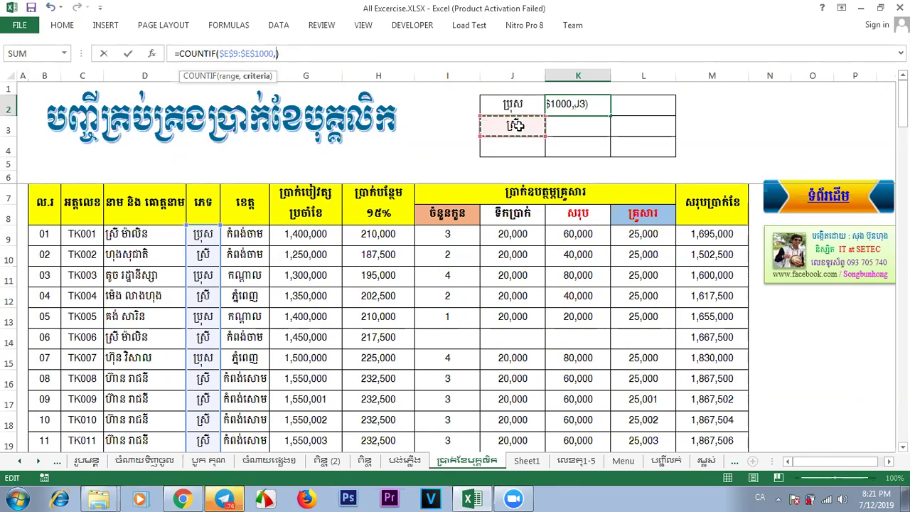
{"action": "key", "text": "Return"}
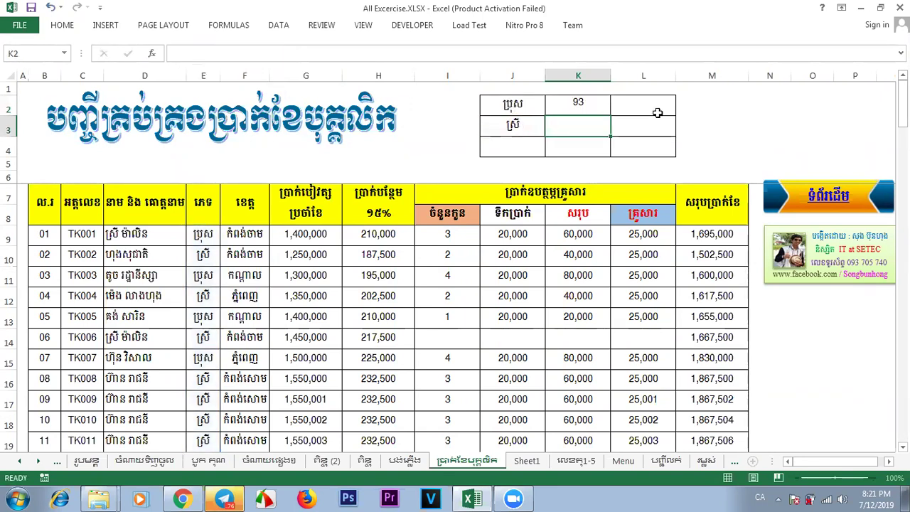
Change the COUNTIF criterion in K2 to the ប្រុស label cell J2.
{"action": "left_click", "coordinate": [582, 105]}
{"action": "left_click", "coordinate": [288, 53]}
{"action": "key", "text": "BackSpace"}
{"action": "key", "text": "BackSpace"}
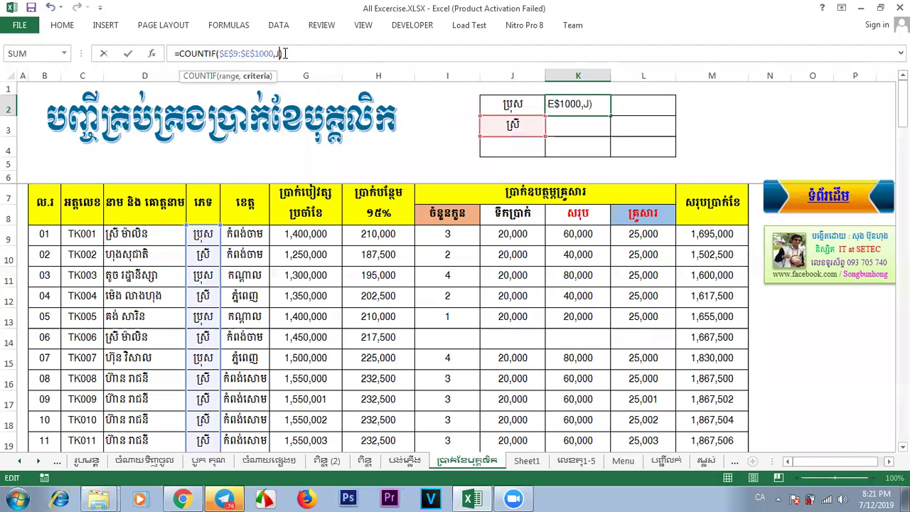
{"action": "left_click", "coordinate": [509, 104]}
{"action": "key", "text": "Return"}
Copy the COUNTIF formula from K2 down to K3 for the ស្រី row.
{"action": "left_click", "coordinate": [598, 102]}
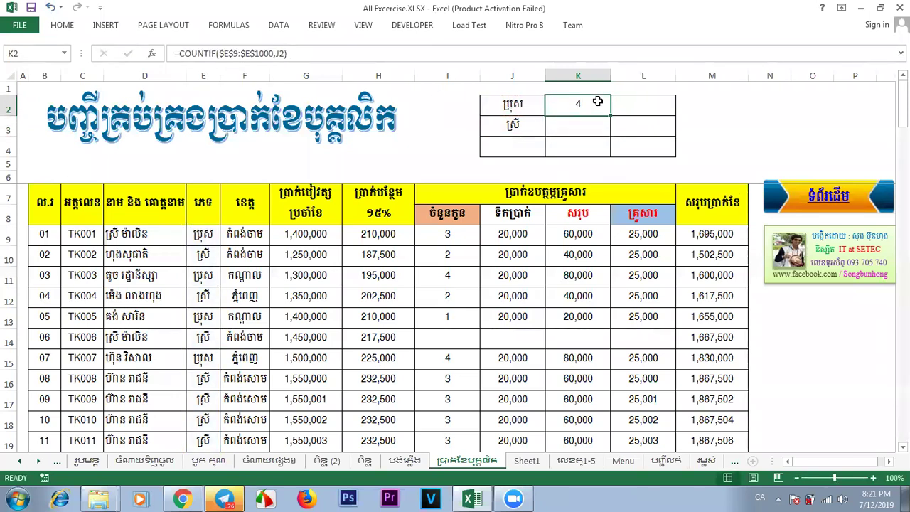
{"action": "left_click_drag", "start_coordinate": [610, 116], "coordinate": [583, 126]}
{"action": "left_click", "coordinate": [565, 104]}
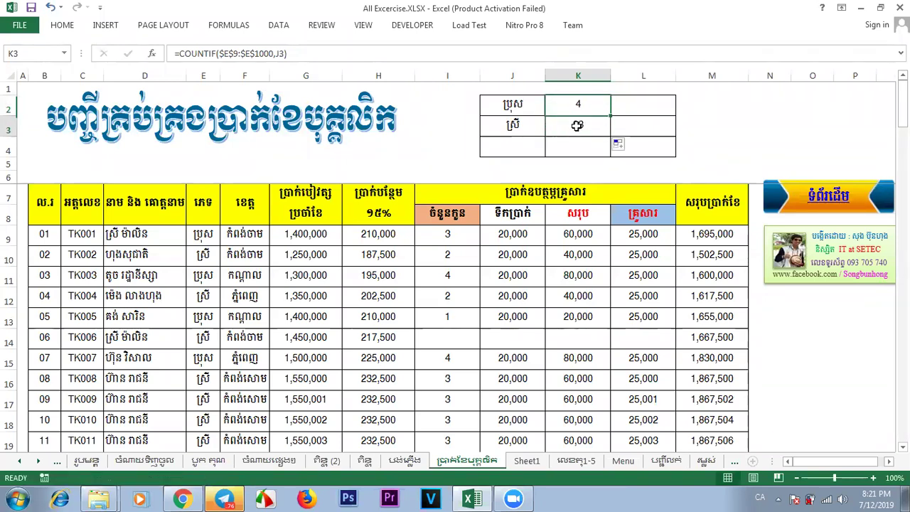
{"action": "left_click", "coordinate": [639, 108]}
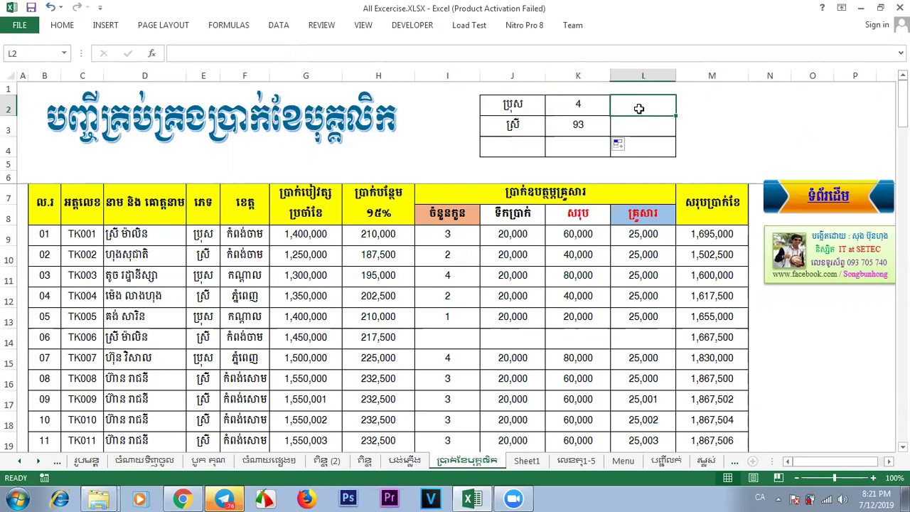
{"action": "left_click", "coordinate": [584, 108]}
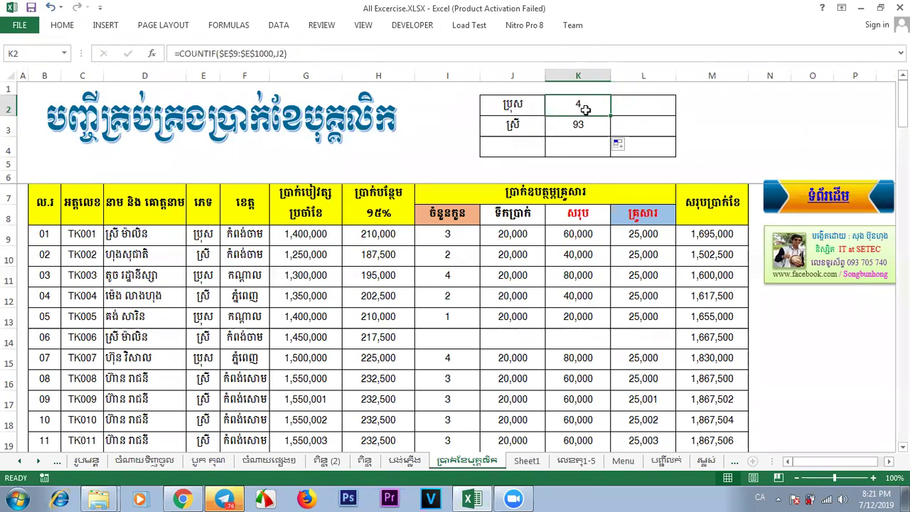
{"action": "left_click", "coordinate": [506, 106]}
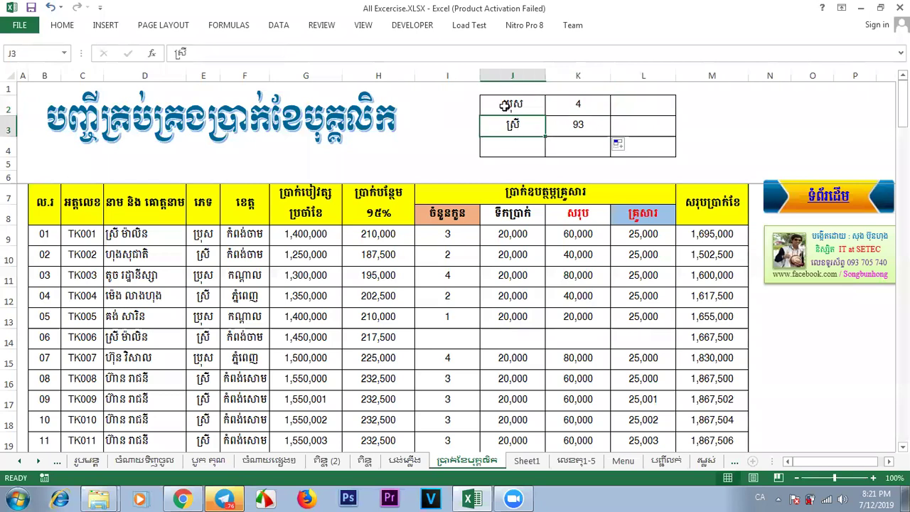
{"action": "left_click", "coordinate": [576, 107]}
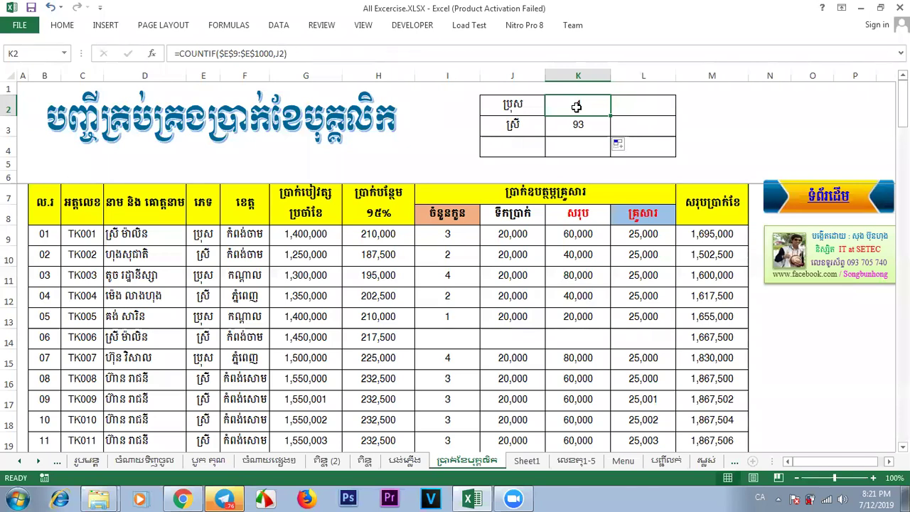
{"action": "left_click_drag", "start_coordinate": [793, 462], "coordinate": [834, 458]}
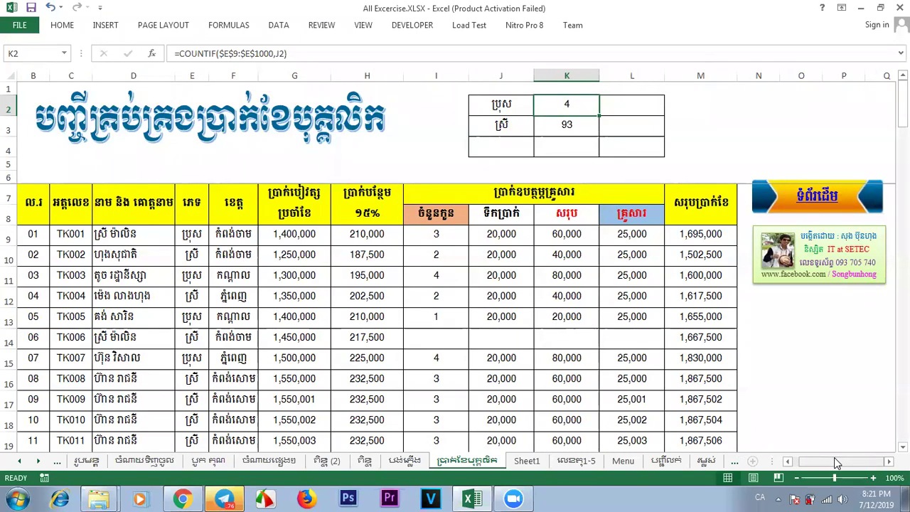
{"action": "left_click", "coordinate": [511, 105]}
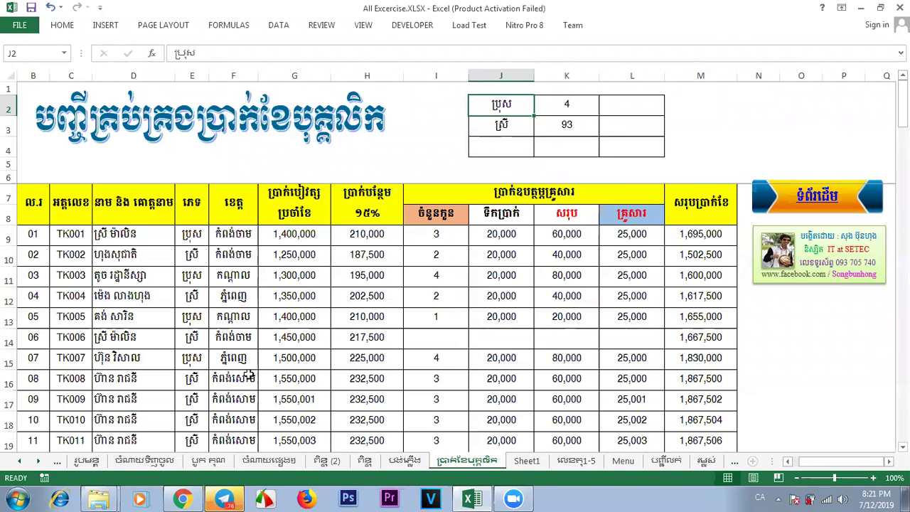
{"action": "left_click", "coordinate": [239, 357]}
{"action": "left_click", "coordinate": [231, 337]}
{"action": "left_click", "coordinate": [227, 316]}
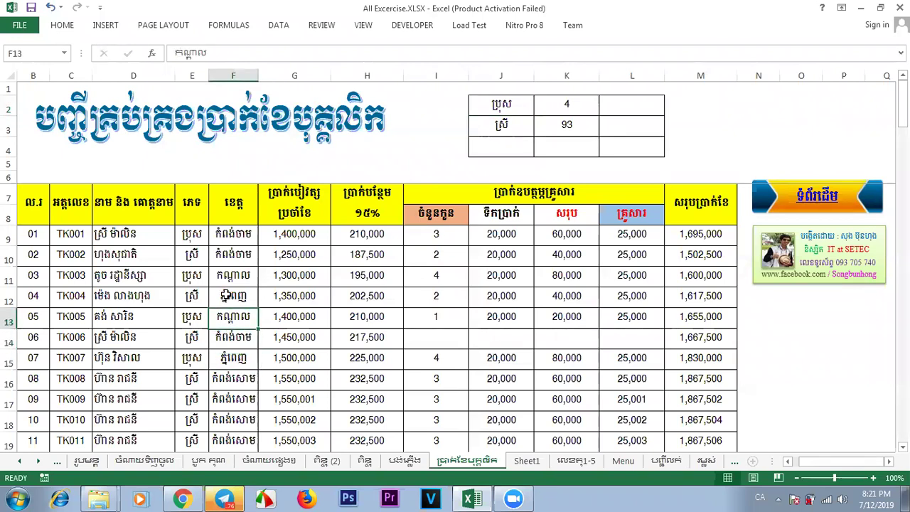
Clear the male/female labels and their counts from cells J2:K3 of the summary table.
{"action": "left_click", "coordinate": [491, 106]}
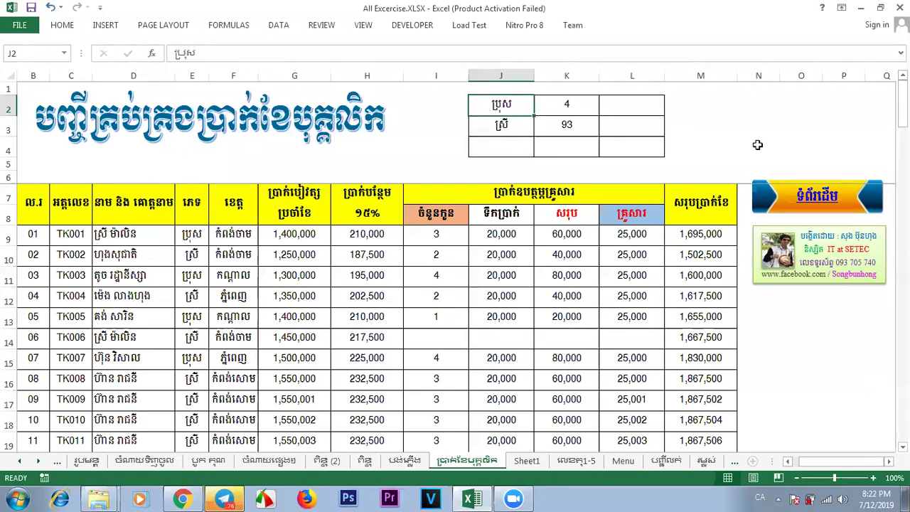
{"action": "left_click_drag", "start_coordinate": [507, 107], "coordinate": [564, 131]}
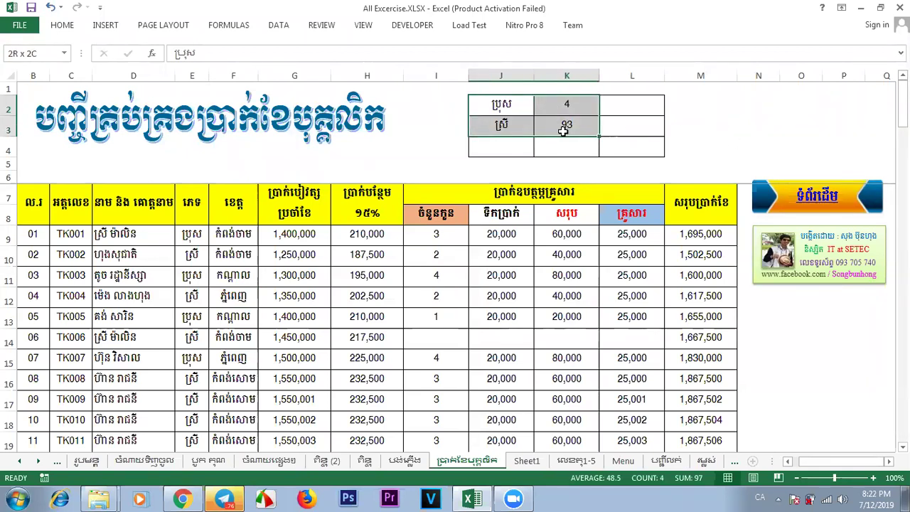
{"action": "key", "text": "Delete"}
Enter the province labels កណ្ដាល, កំពង់ចាម and ភ្នំពេញ in cells J2, J3 and J4.
{"action": "left_click", "coordinate": [516, 115]}
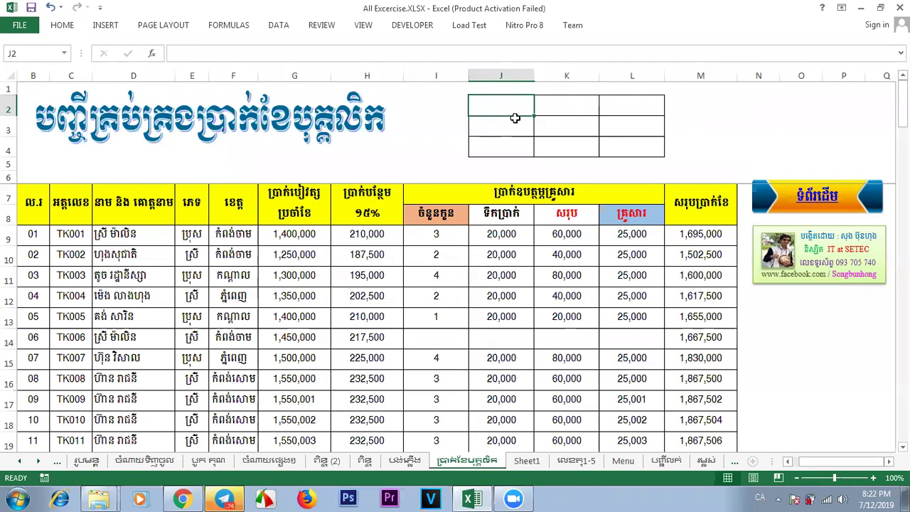
{"action": "type", "text": "កណ្ដា"}
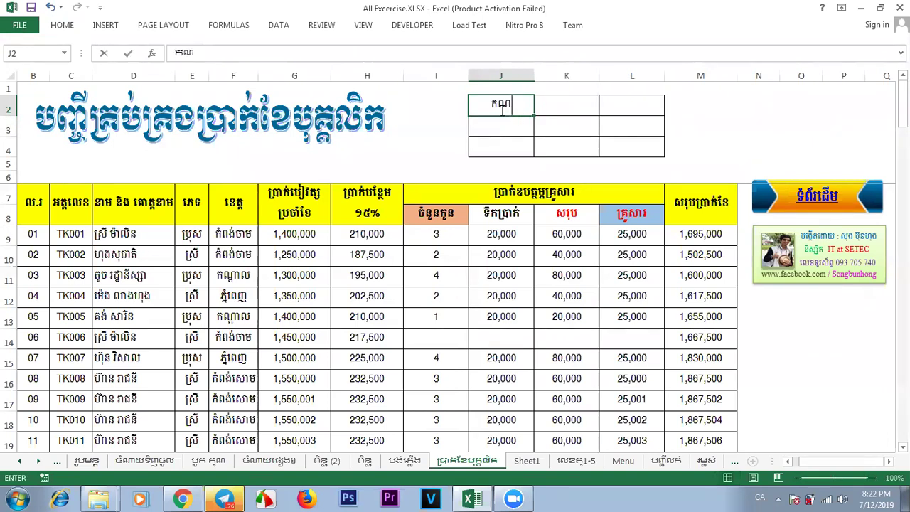
{"action": "type", "text": "ល"}
{"action": "left_click", "coordinate": [501, 127]}
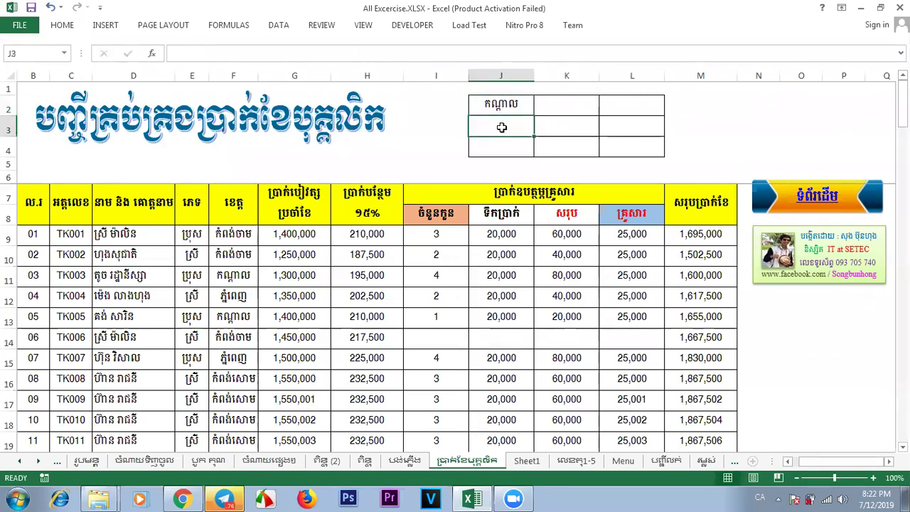
{"action": "type", "text": "កំ"}
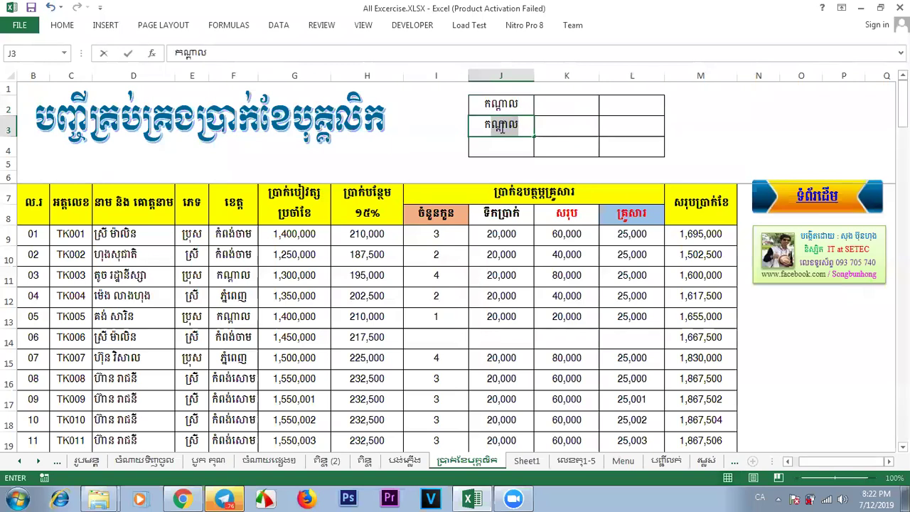
{"action": "type", "text": "ពង់ចាម"}
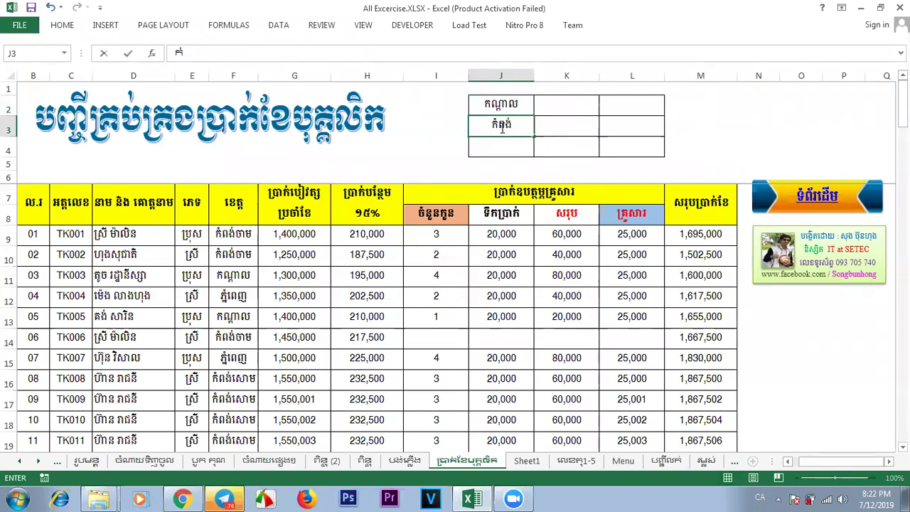
{"action": "left_click", "coordinate": [508, 148]}
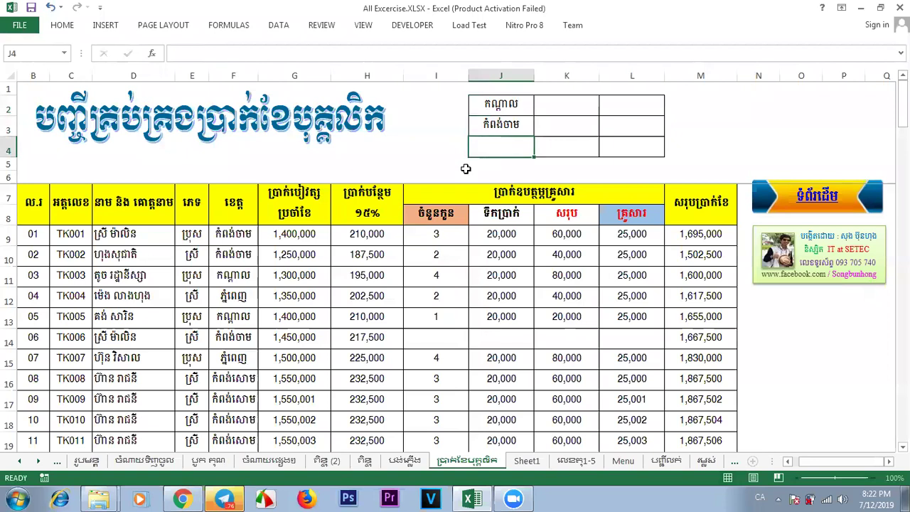
{"action": "type", "text": "ក"}
{"action": "type", "text": "្នំពេញ"}
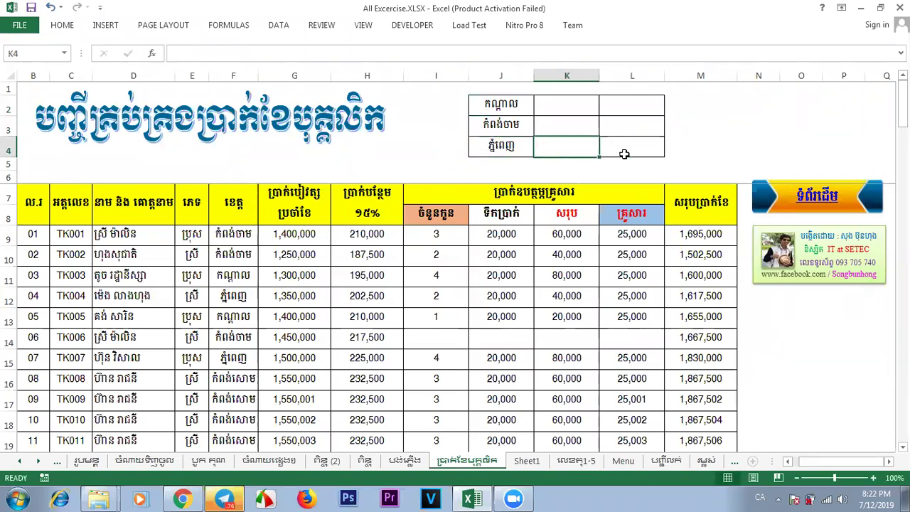
Extend the summary table by filling J4:L4 down to row 5 and enter the province កំពង់សោម in J5.
{"action": "left_click_drag", "start_coordinate": [619, 150], "coordinate": [514, 146]}
{"action": "left_click_drag", "start_coordinate": [662, 156], "coordinate": [666, 175]}
{"action": "left_click", "coordinate": [510, 168]}
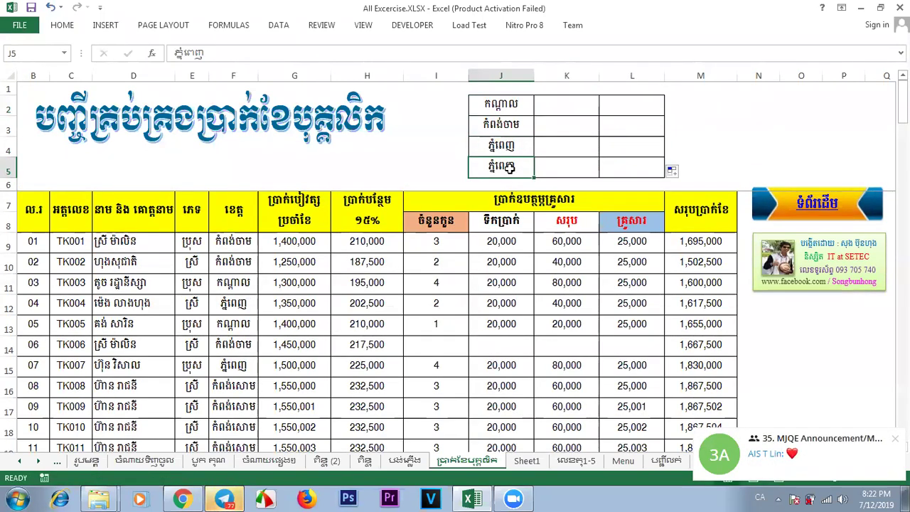
{"action": "type", "text": "ក"}
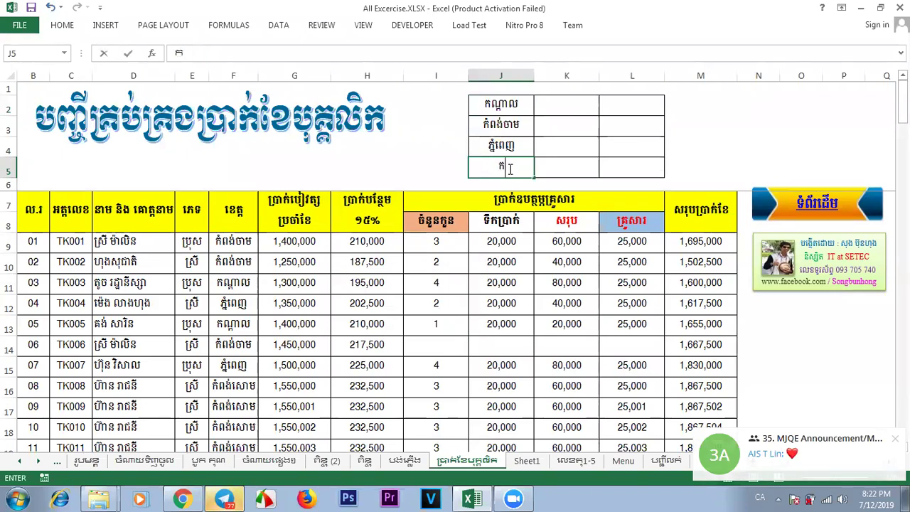
{"action": "type", "text": "ំពង់សោម"}
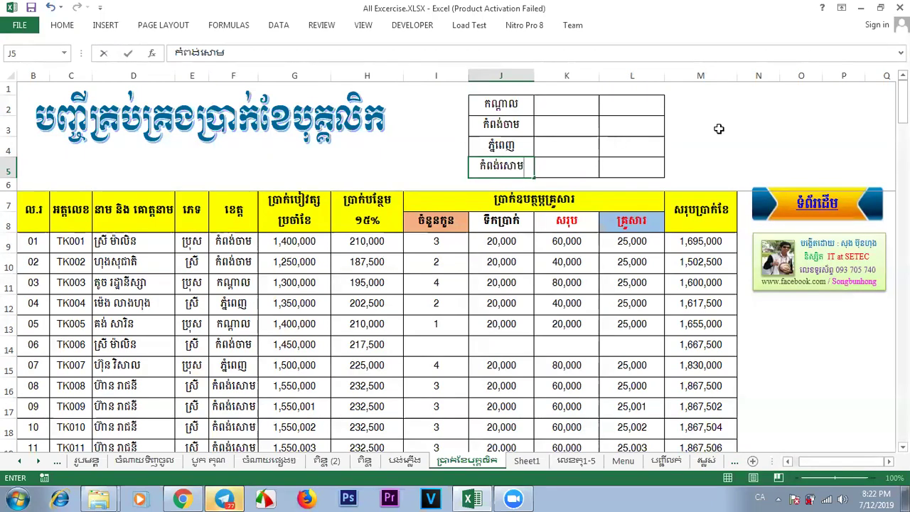
{"action": "left_click", "coordinate": [742, 133]}
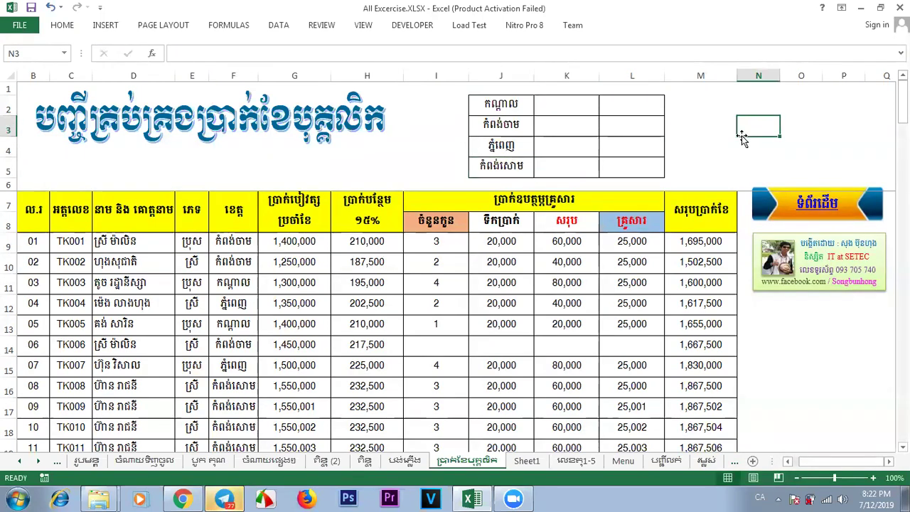
{"action": "left_click", "coordinate": [574, 108]}
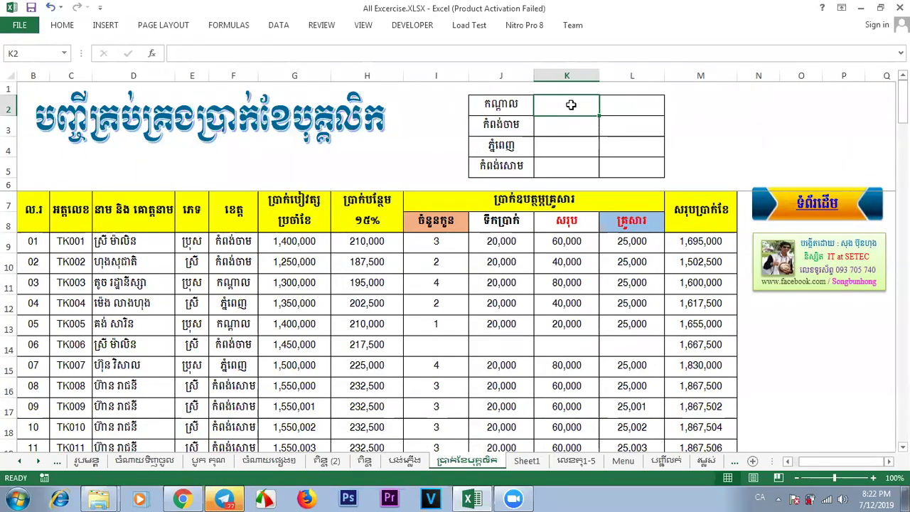
{"action": "left_click", "coordinate": [517, 102]}
{"action": "left_click", "coordinate": [569, 107]}
{"action": "left_click", "coordinate": [521, 124]}
{"action": "left_click", "coordinate": [563, 123]}
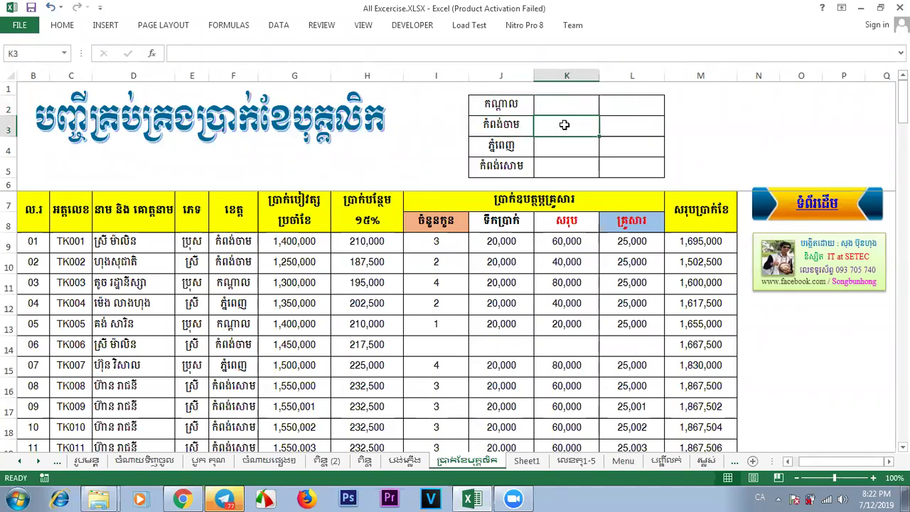
{"action": "left_click", "coordinate": [512, 146]}
{"action": "left_click", "coordinate": [567, 147]}
{"action": "left_click", "coordinate": [524, 162]}
{"action": "left_click", "coordinate": [543, 166]}
{"action": "left_click", "coordinate": [561, 99]}
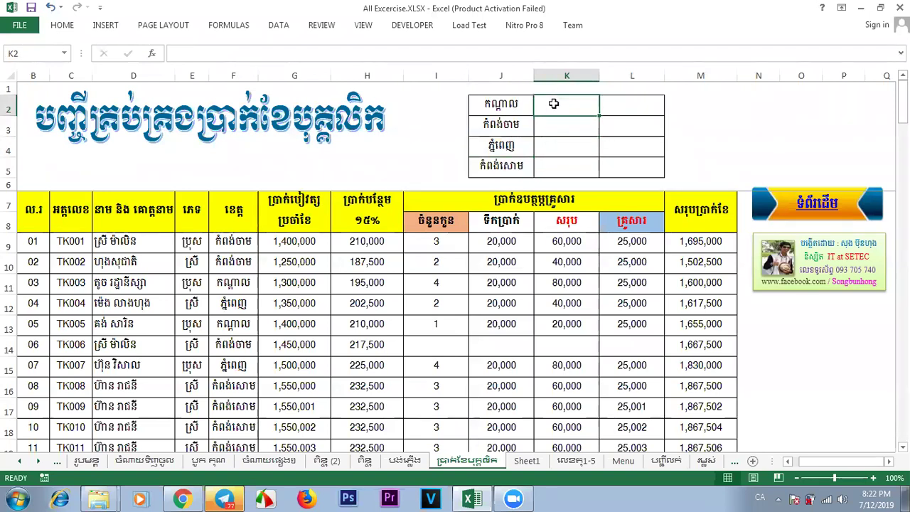
Move the decorative payroll title slightly right and down, closer to the summary table.
{"action": "left_click", "coordinate": [356, 92]}
{"action": "left_click_drag", "start_coordinate": [356, 92], "coordinate": [393, 103]}
Start a COUNTIF formula in K2 with the province cells F9:F11 as its range.
{"action": "left_click", "coordinate": [560, 99]}
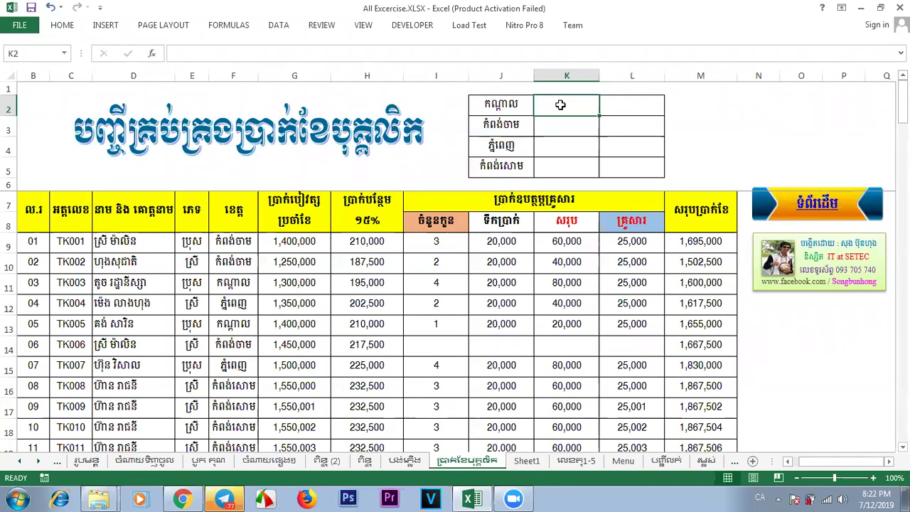
{"action": "key", "text": "alt+shift"}
{"action": "type", "text": "=co"}
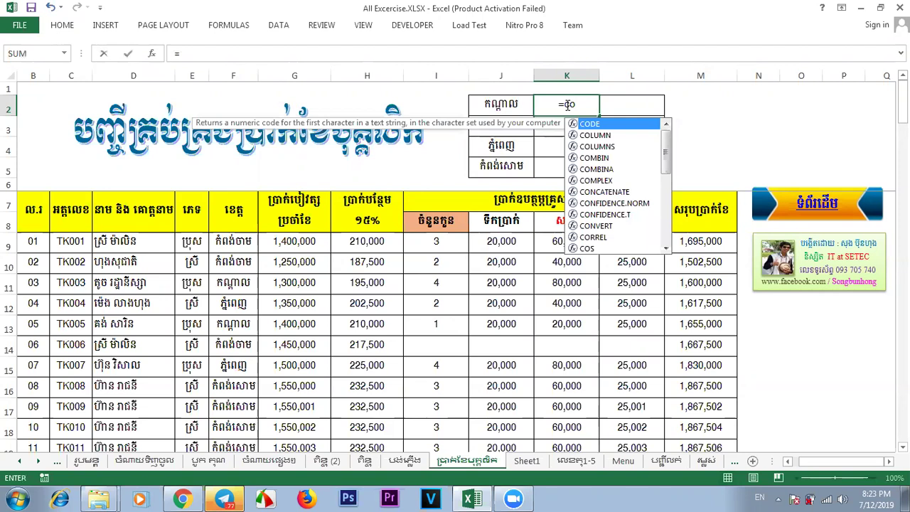
{"action": "type", "text": "untif"}
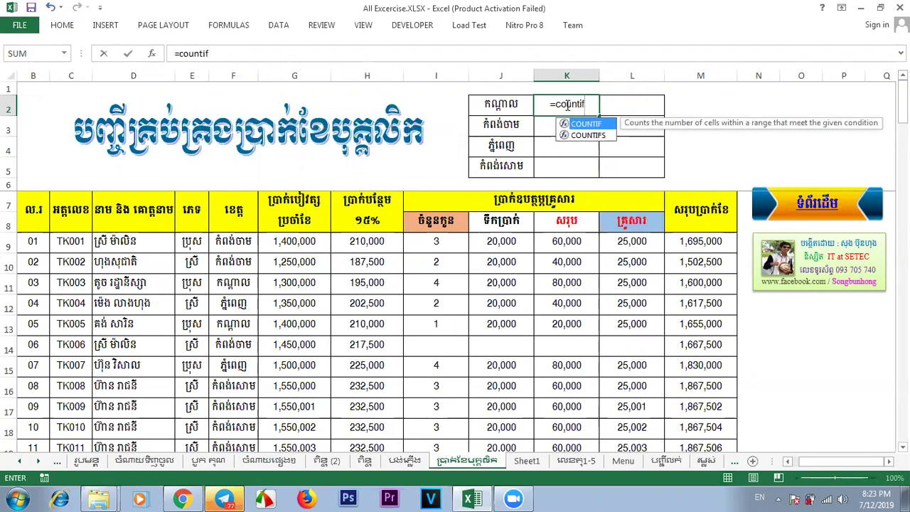
{"action": "key", "text": "Tab"}
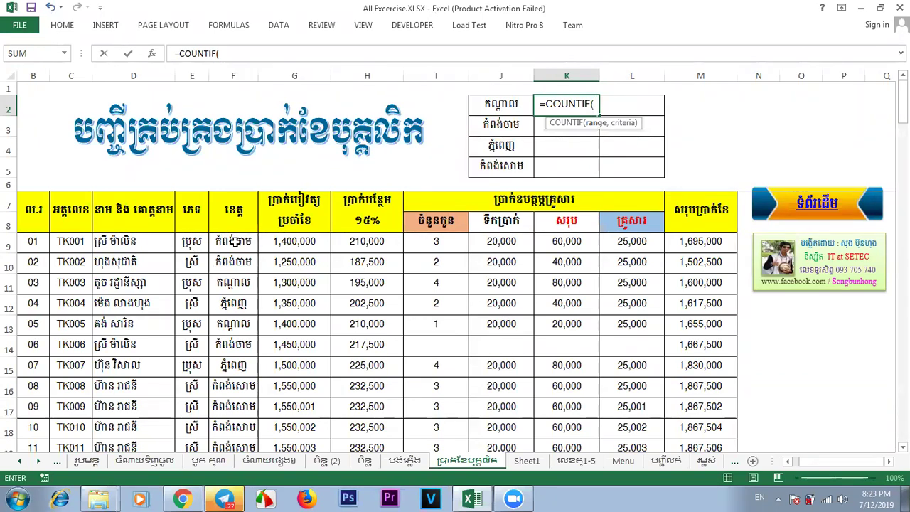
{"action": "left_click_drag", "start_coordinate": [235, 241], "coordinate": [237, 282]}
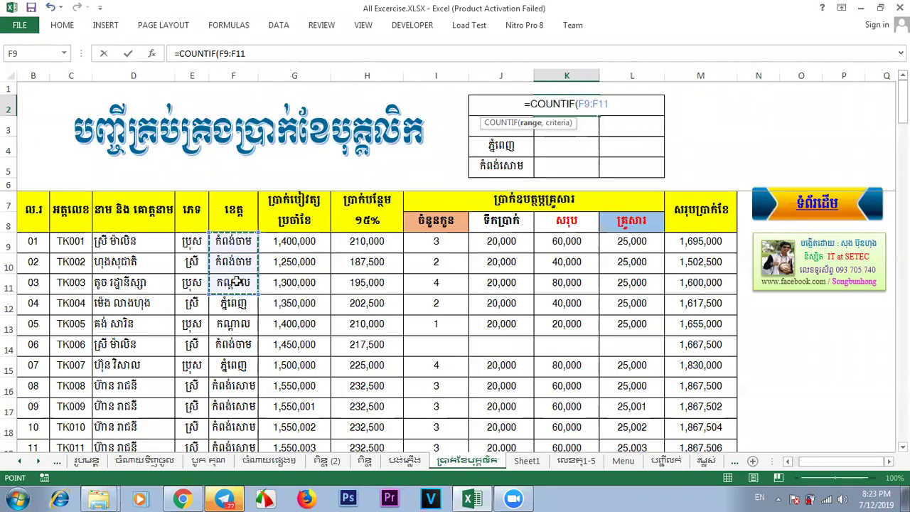
Extend the COUNTIF range in K2 to F9:F11000.
{"action": "left_click", "coordinate": [619, 105]}
{"action": "type", "text": "00"}
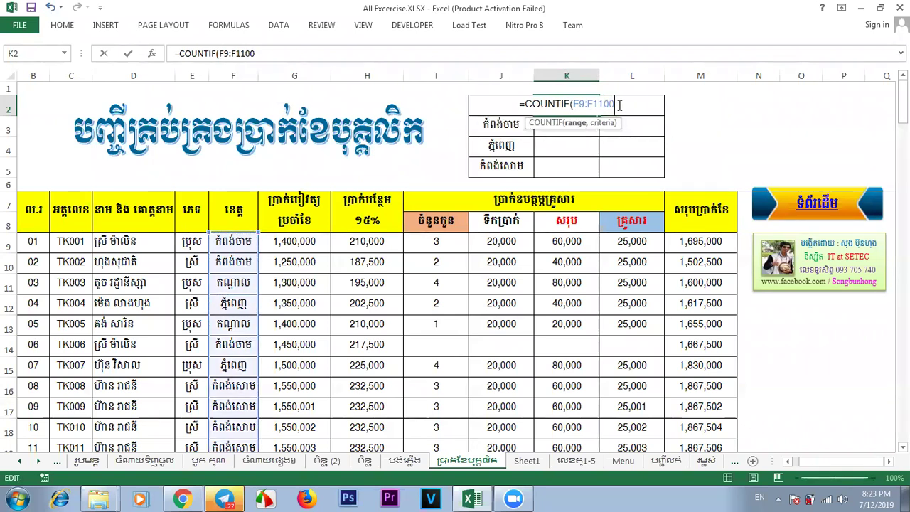
{"action": "type", "text": "0"}
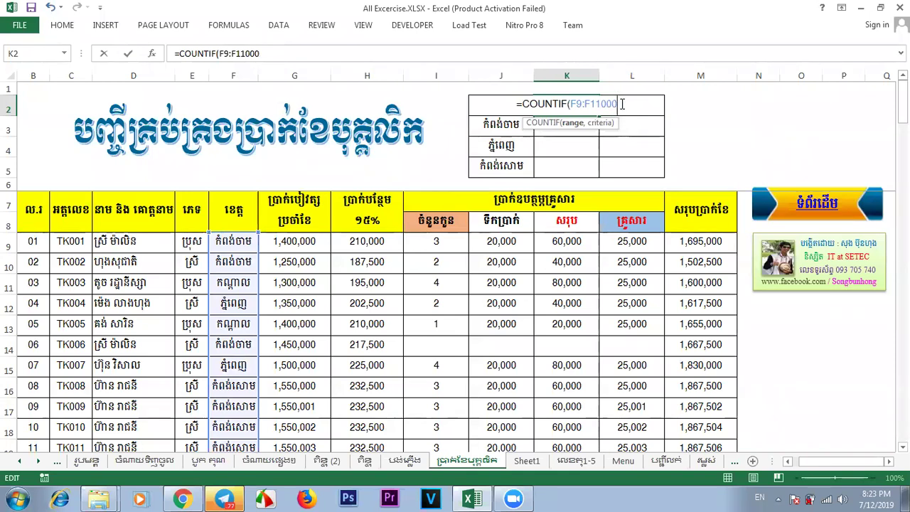
{"action": "key", "text": "BackSpace"}
{"action": "key", "text": "BackSpace"}
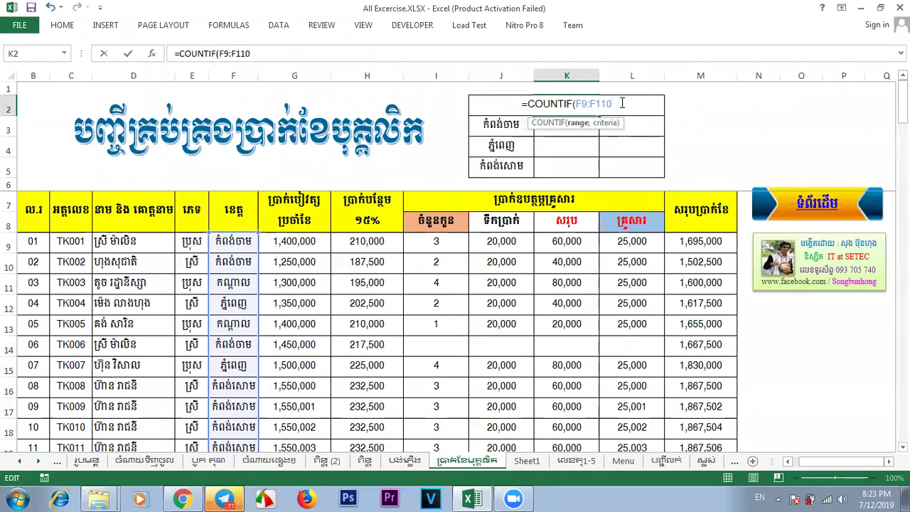
{"action": "type", "text": "0"}
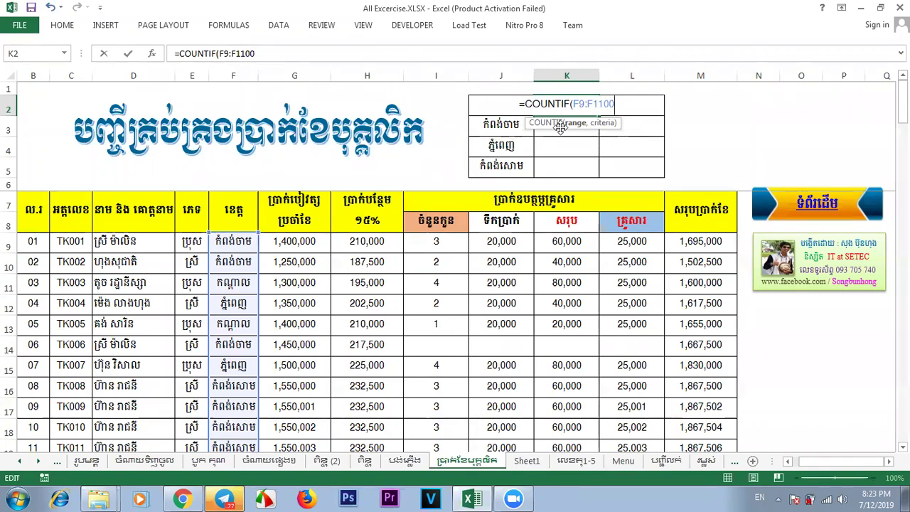
{"action": "left_click_drag", "start_coordinate": [613, 104], "coordinate": [593, 104]}
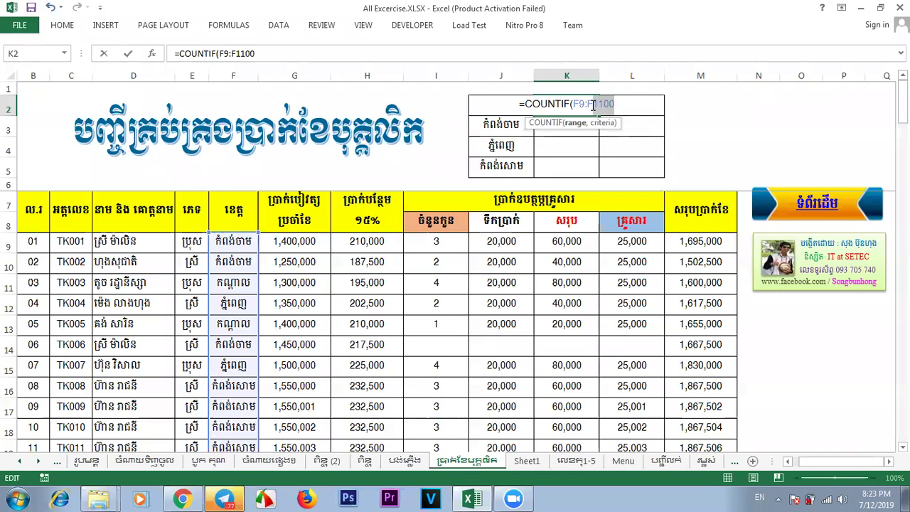
{"action": "left_click", "coordinate": [619, 104]}
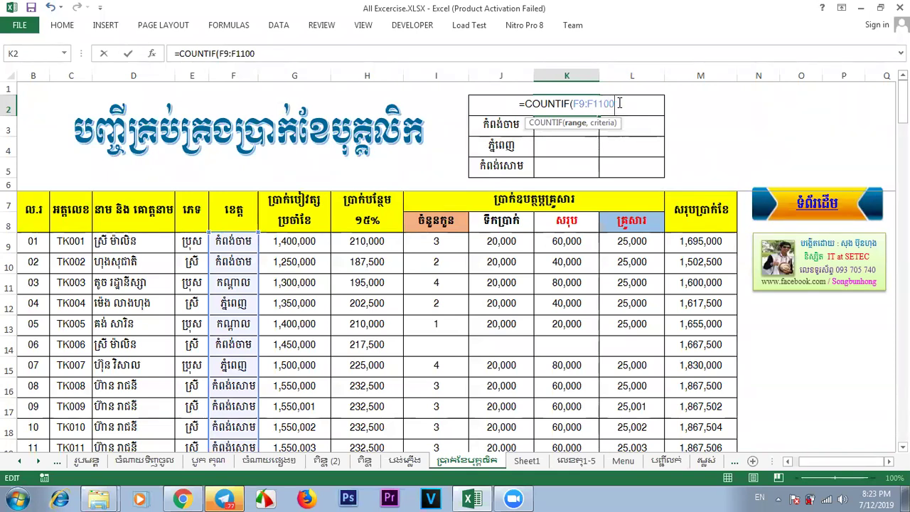
{"action": "type", "text": "0"}
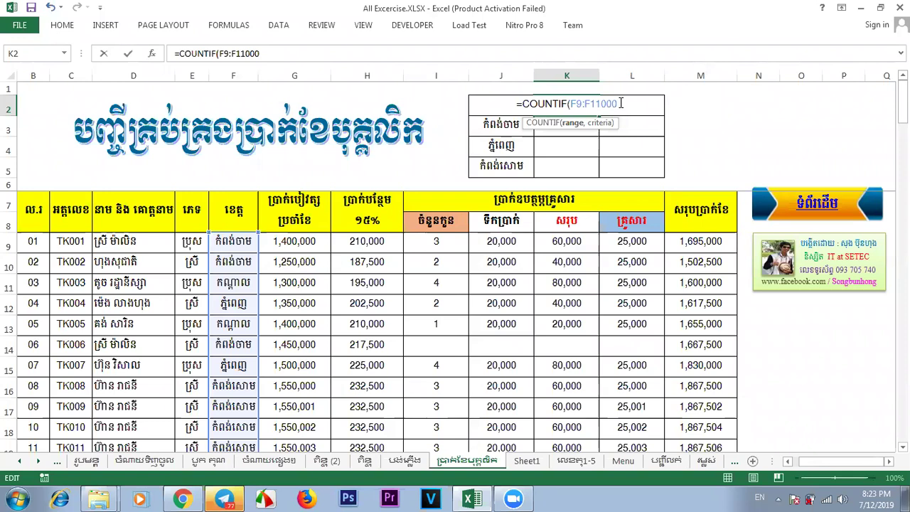
Make the COUNTIF range absolute as $F$9:$F$11000 and continue to the criteria argument.
{"action": "left_click_drag", "start_coordinate": [621, 103], "coordinate": [572, 104]}
{"action": "key", "text": "F4"}
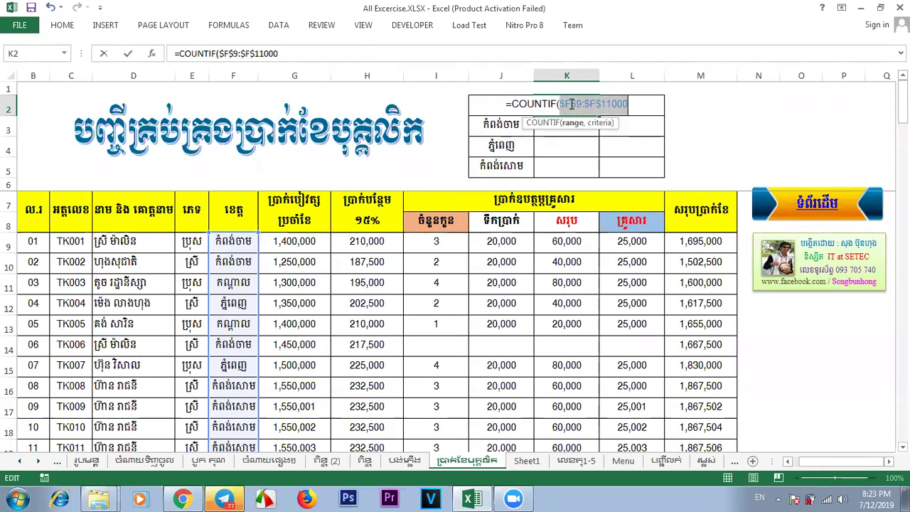
{"action": "left_click", "coordinate": [647, 106]}
{"action": "type", "text": ","}
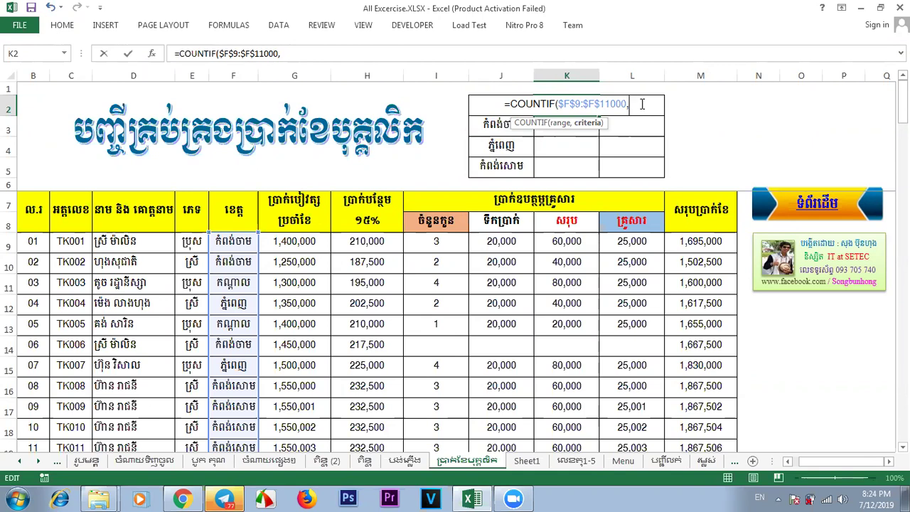
Complete the COUNTIF formula in K2 with the literal criterion "កំពង់ចាម".
{"action": "type", "text": "\"\""}
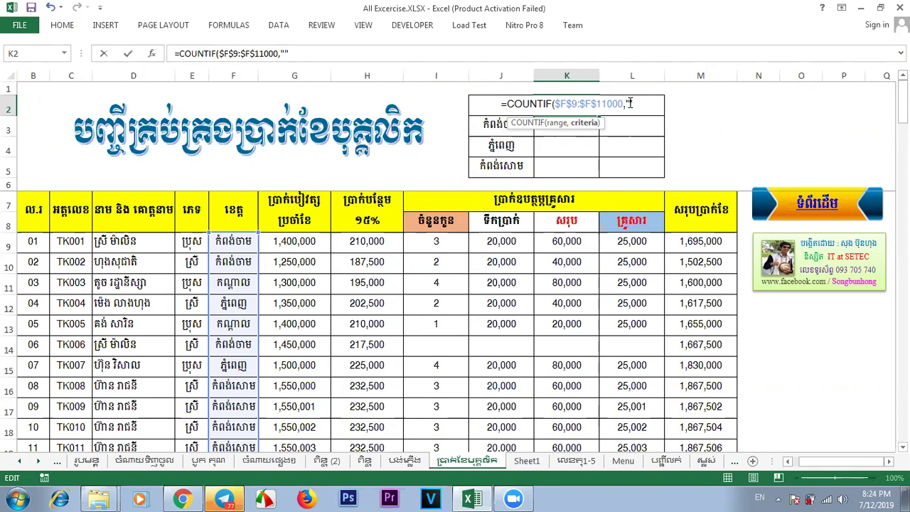
{"action": "key", "text": "alt+shift"}
{"action": "type", "text": "កំពង"}
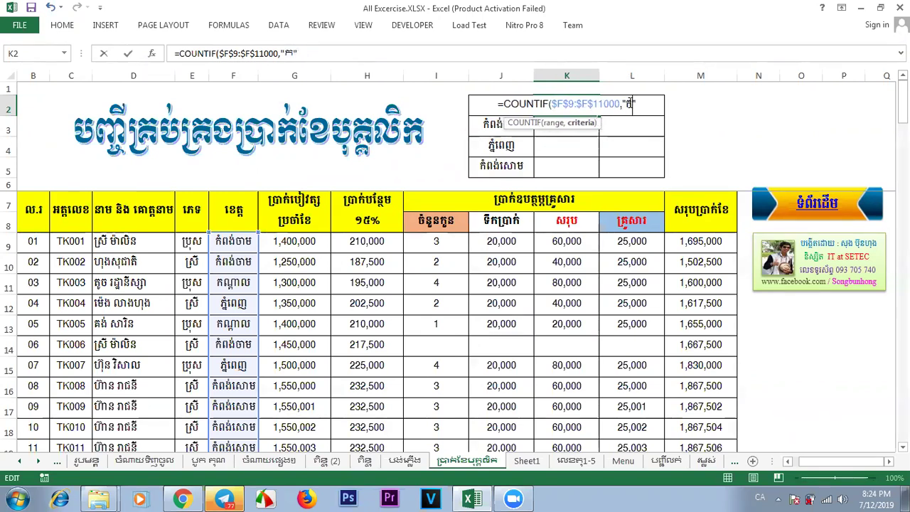
{"action": "type", "text": "់ចាម"}
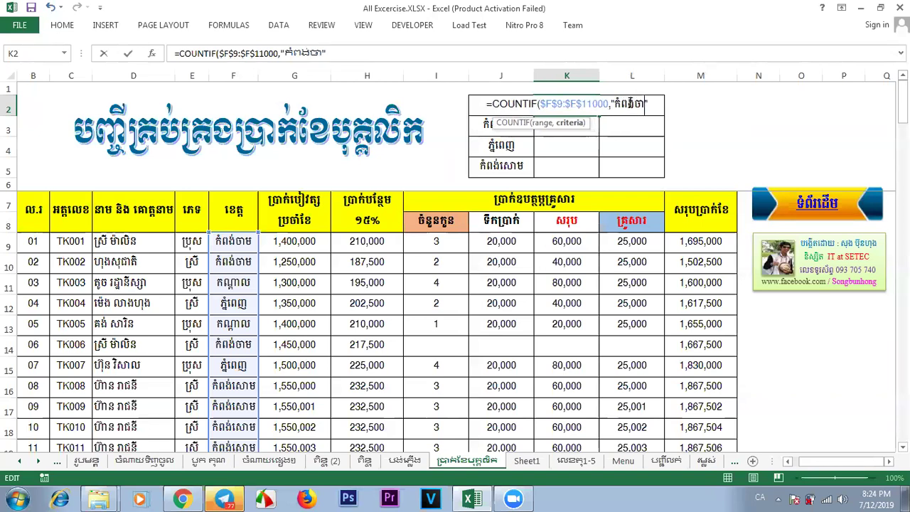
{"action": "key", "text": "Return"}
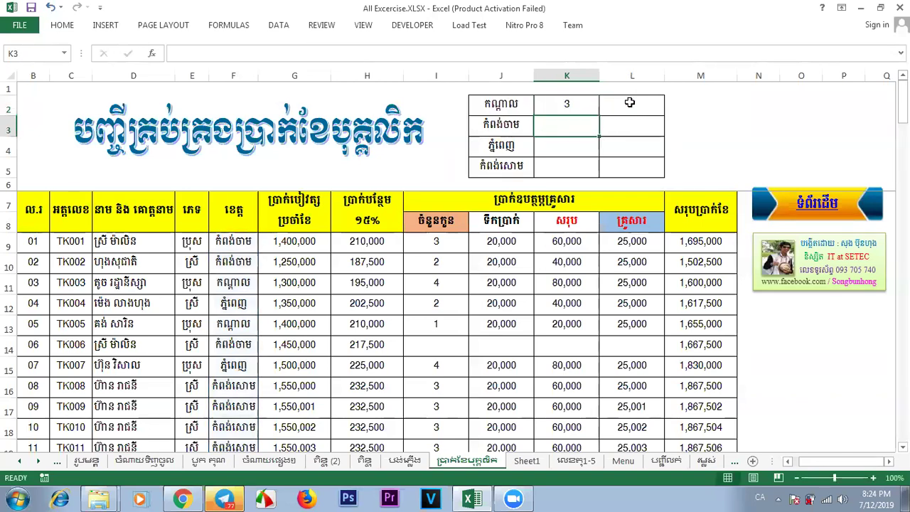
{"action": "left_click", "coordinate": [578, 107]}
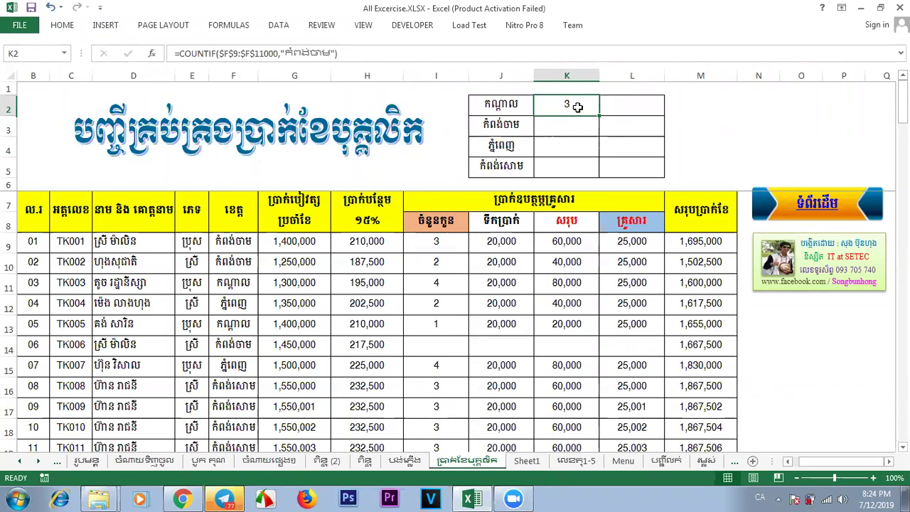
{"action": "left_click", "coordinate": [572, 123]}
{"action": "left_click", "coordinate": [562, 106]}
{"action": "left_click", "coordinate": [573, 123]}
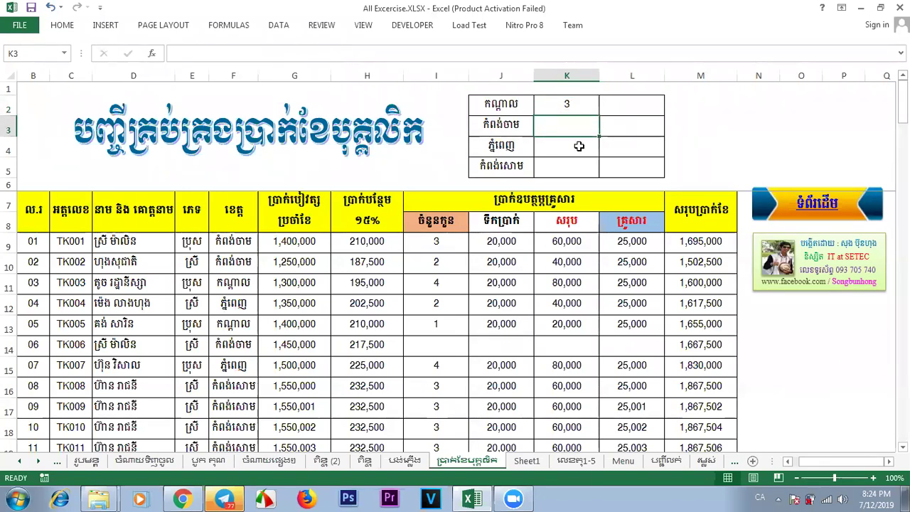
Replace the text criterion in K2's COUNTIF formula with a reference to the province label in J2.
{"action": "left_click", "coordinate": [565, 106]}
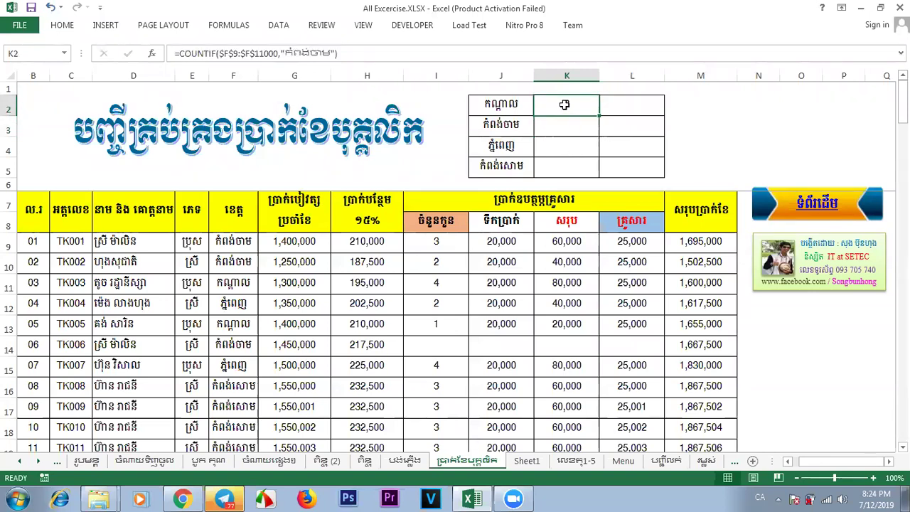
{"action": "left_click", "coordinate": [334, 53]}
{"action": "key", "text": "BackSpace"}
{"action": "key", "text": "BackSpace"}
{"action": "key", "text": "BackSpace"}
{"action": "key", "text": "BackSpace"}
{"action": "key", "text": "BackSpace"}
{"action": "key", "text": "BackSpace"}
{"action": "key", "text": "BackSpace"}
{"action": "key", "text": "BackSpace"}
{"action": "key", "text": "BackSpace"}
{"action": "key", "text": "BackSpace"}
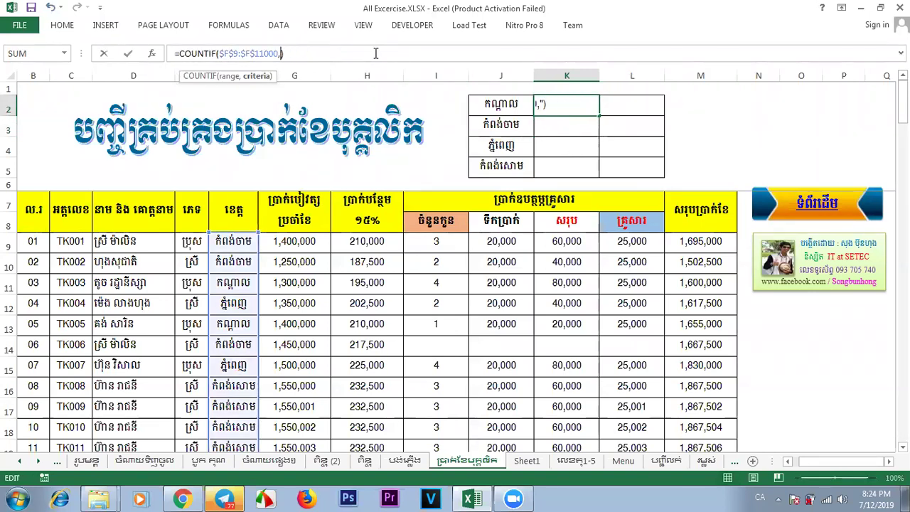
{"action": "left_click", "coordinate": [503, 105]}
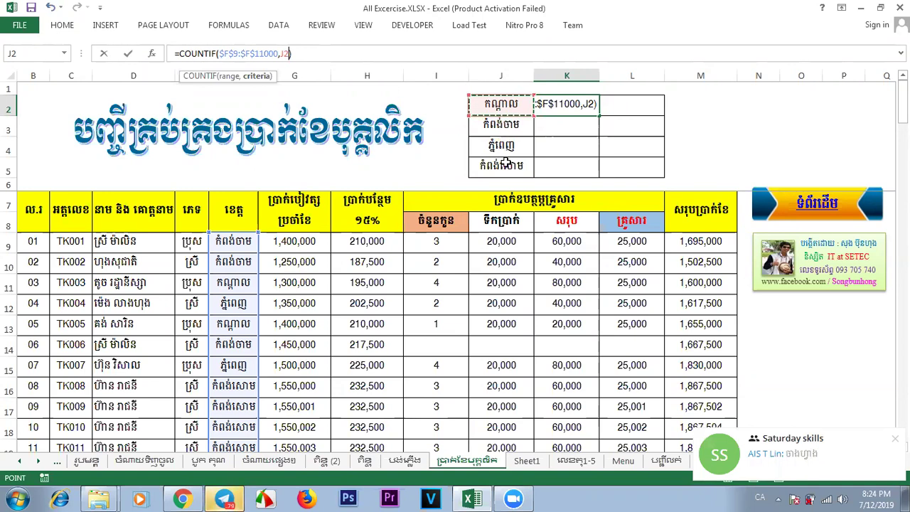
{"action": "key", "text": "Return"}
Fill the COUNTIF formula from K2 down through K5 for the remaining provinces.
{"action": "left_click", "coordinate": [595, 112]}
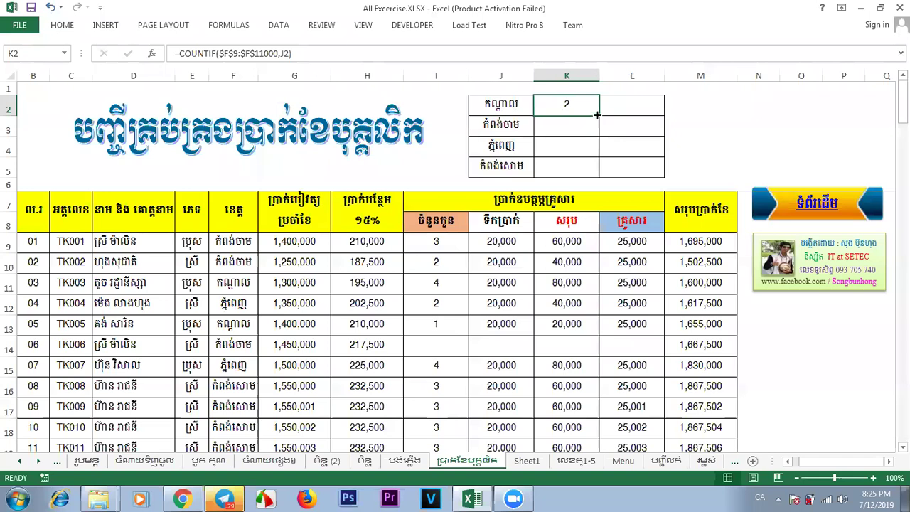
{"action": "left_click_drag", "start_coordinate": [597, 114], "coordinate": [598, 135]}
{"action": "left_click_drag", "start_coordinate": [21, 136], "coordinate": [14, 127]}
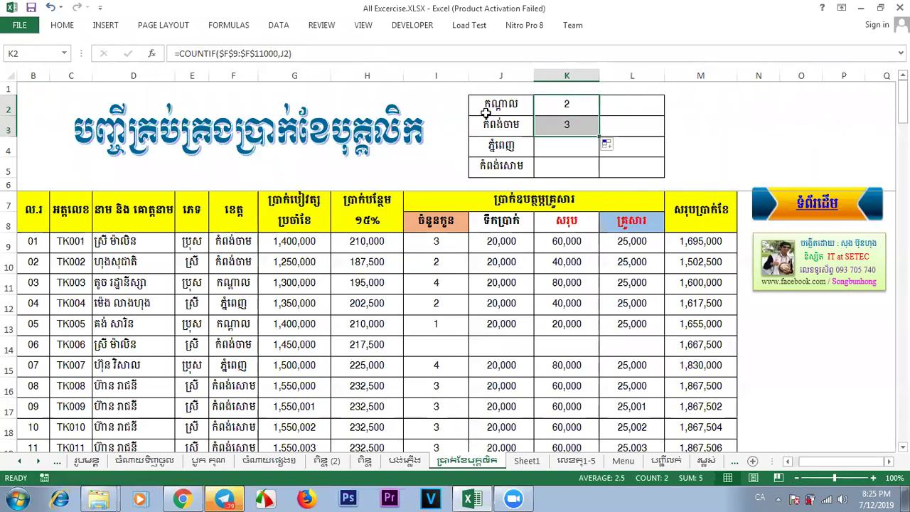
{"action": "left_click", "coordinate": [551, 124]}
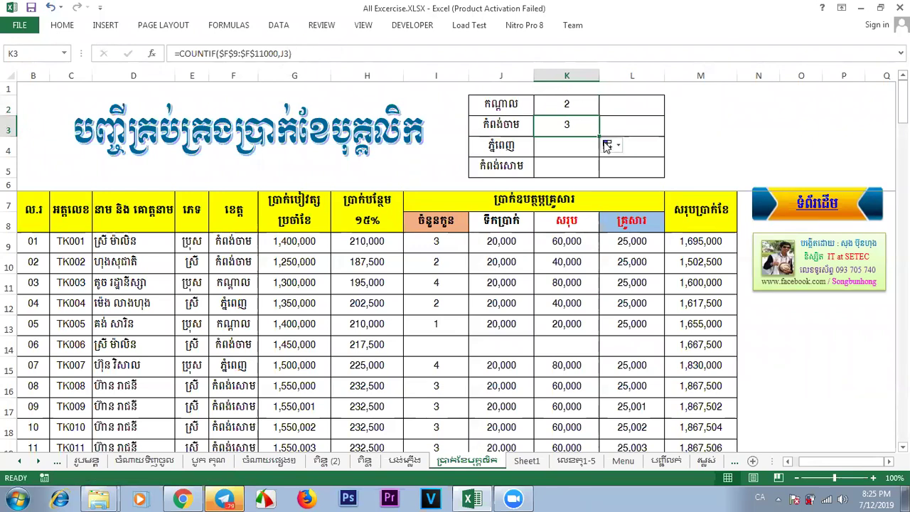
{"action": "left_click_drag", "start_coordinate": [599, 136], "coordinate": [601, 151]}
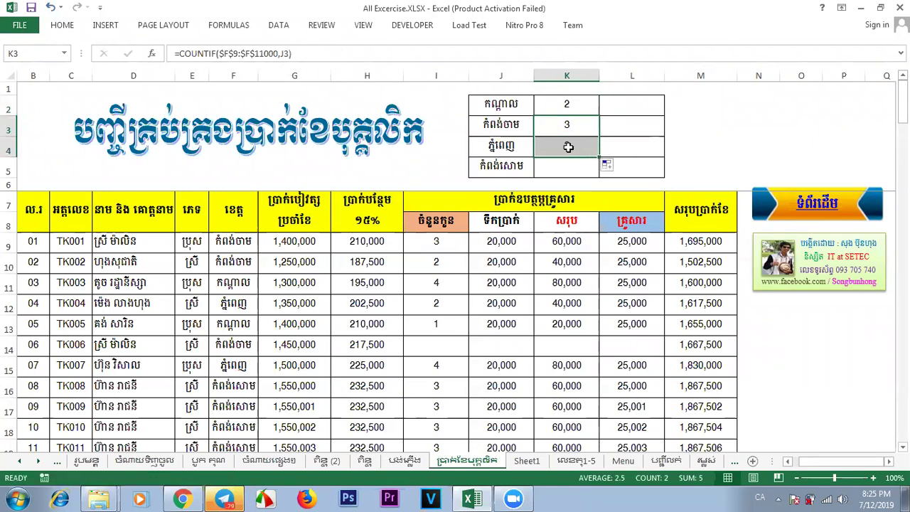
{"action": "left_click", "coordinate": [573, 146]}
{"action": "left_click", "coordinate": [501, 146]}
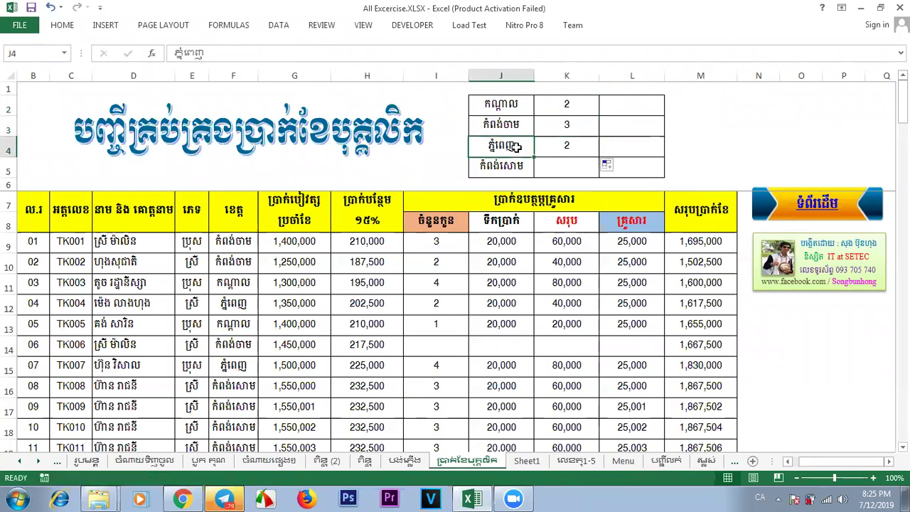
{"action": "left_click", "coordinate": [576, 149]}
{"action": "left_click_drag", "start_coordinate": [599, 156], "coordinate": [597, 165]}
{"action": "left_click", "coordinate": [590, 166]}
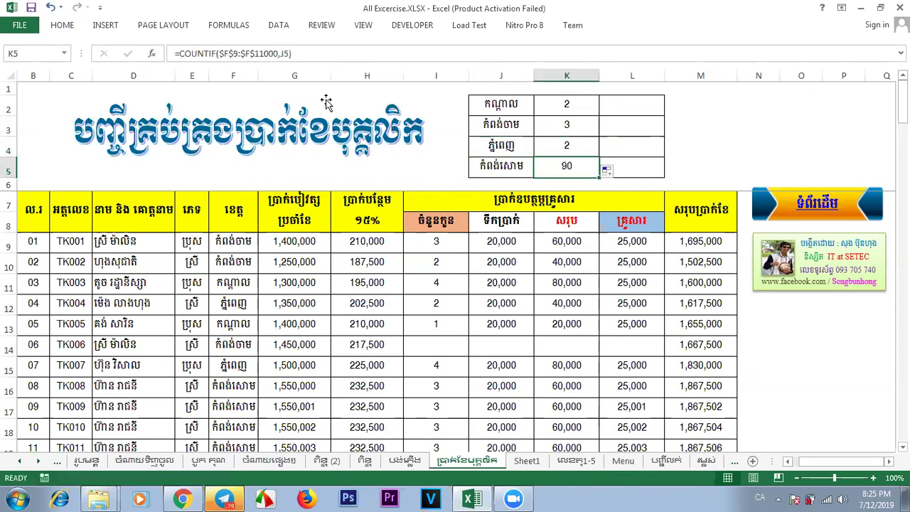
{"action": "left_click", "coordinate": [502, 169]}
{"action": "left_click", "coordinate": [695, 148]}
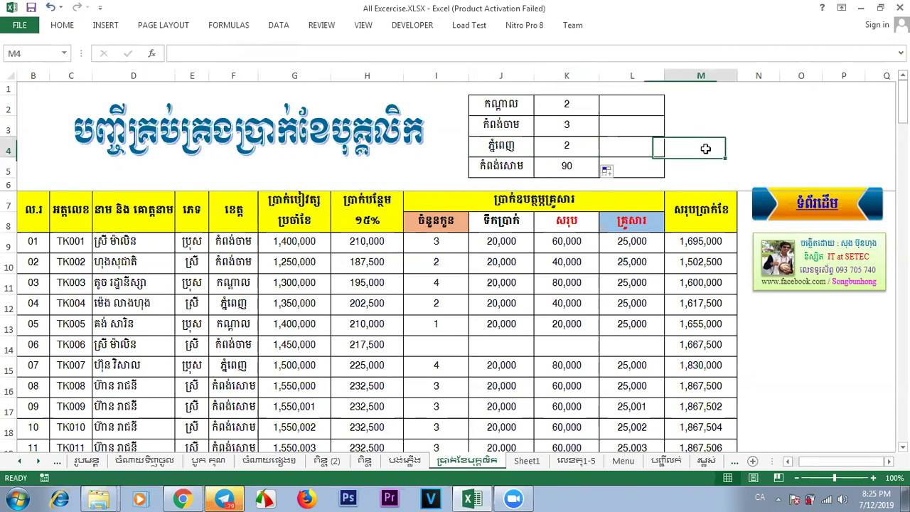
{"action": "left_click", "coordinate": [566, 113]}
{"action": "left_click", "coordinate": [713, 143]}
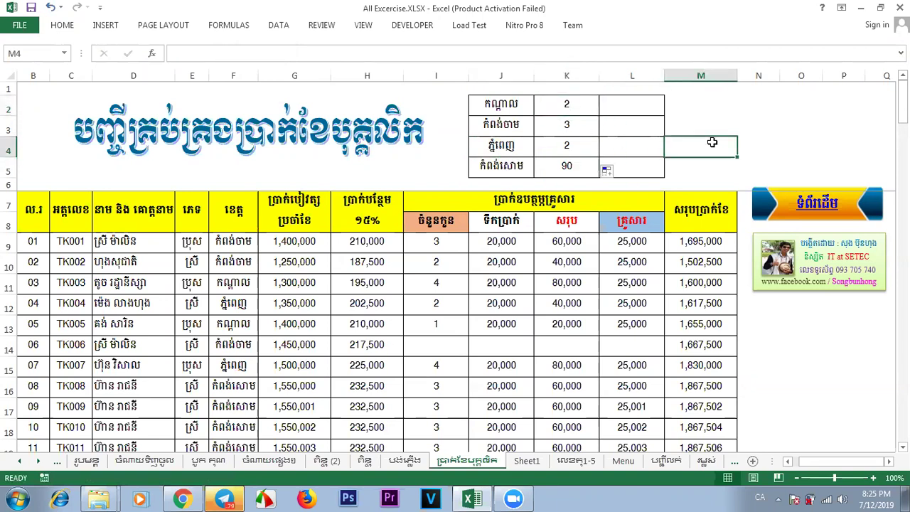
{"action": "left_click", "coordinate": [573, 97]}
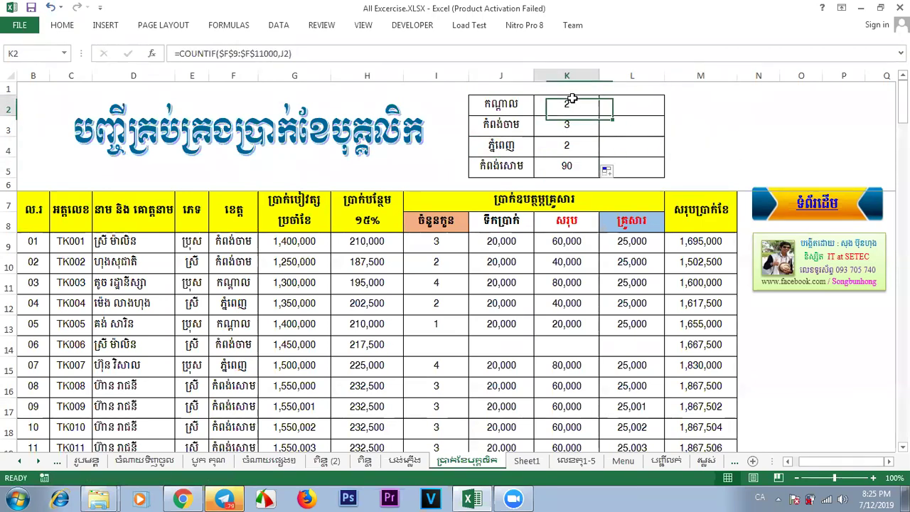
{"action": "left_click", "coordinate": [747, 121]}
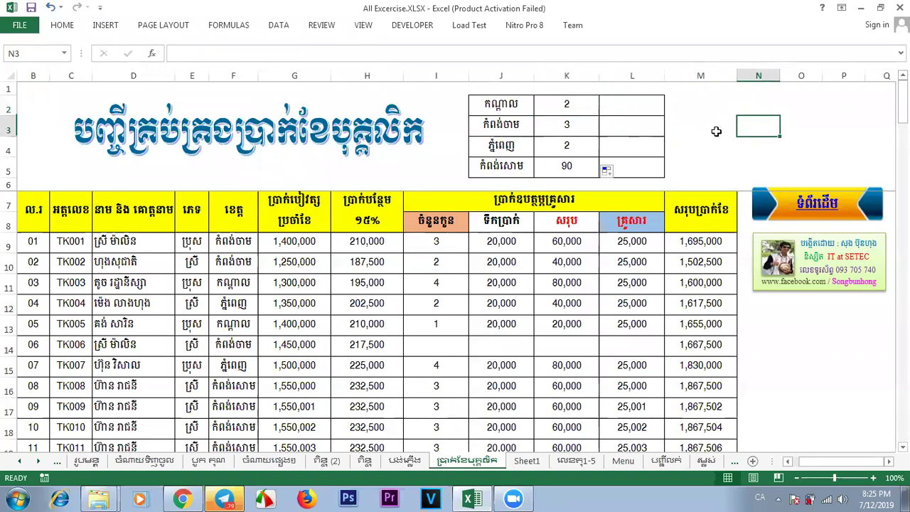
{"action": "left_click", "coordinate": [716, 131]}
{"action": "left_click", "coordinate": [785, 130]}
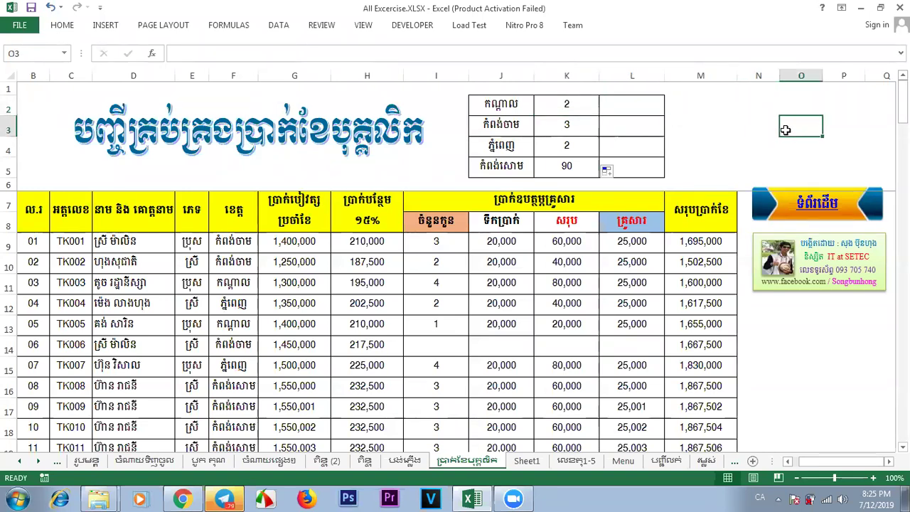
{"action": "left_click", "coordinate": [585, 110]}
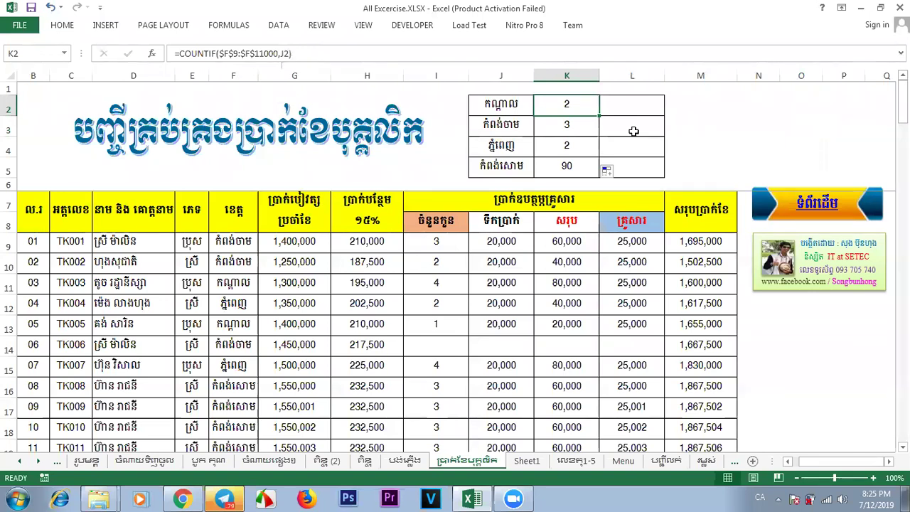
{"action": "left_click_drag", "start_coordinate": [634, 131], "coordinate": [731, 124]}
{"action": "left_click", "coordinate": [806, 123]}
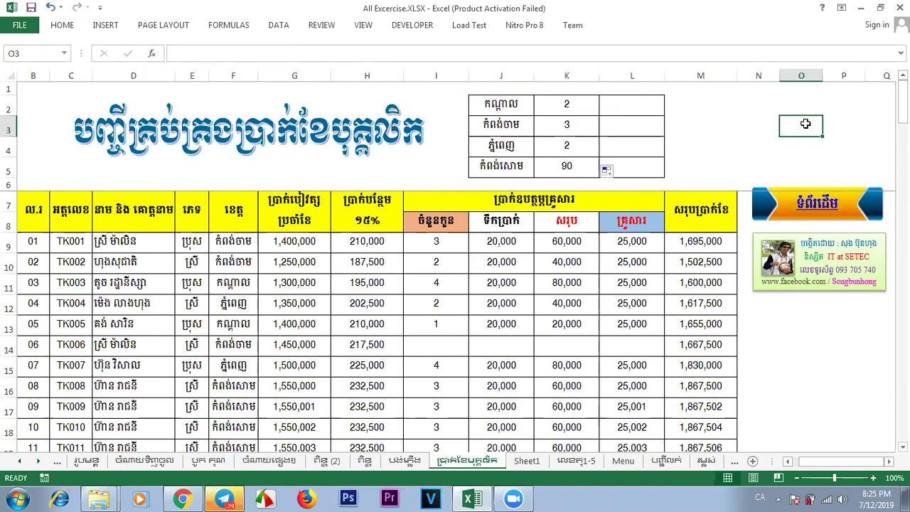
{"action": "left_click_drag", "start_coordinate": [903, 103], "coordinate": [807, 96]}
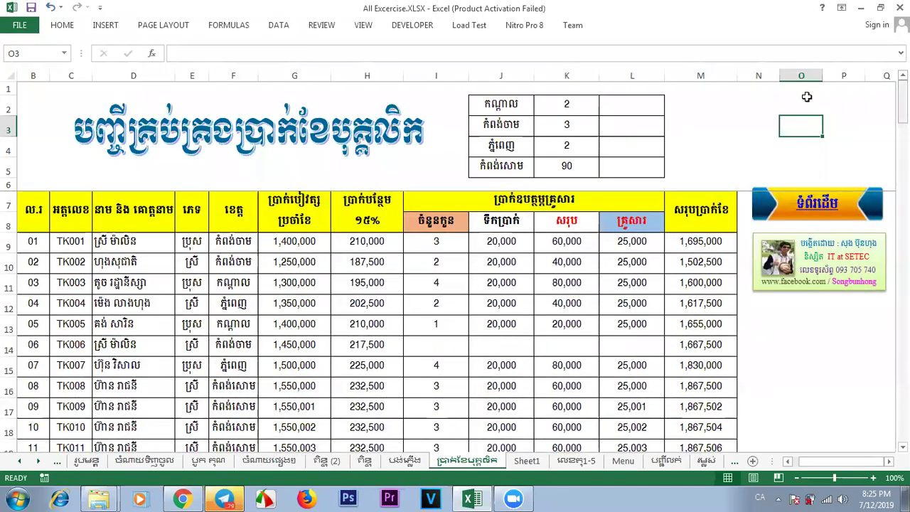
{"action": "mouse_move", "coordinate": [903, 103]}
{"action": "left_mouse_down"}
{"action": "mouse_move", "coordinate": [902, 143]}
{"action": "mouse_move", "coordinate": [903, 103]}
{"action": "left_mouse_up"}
{"action": "mouse_move", "coordinate": [902, 103]}
{"action": "left_mouse_down"}
{"action": "mouse_move", "coordinate": [903, 420]}
{"action": "mouse_move", "coordinate": [902, 103]}
{"action": "left_mouse_up"}
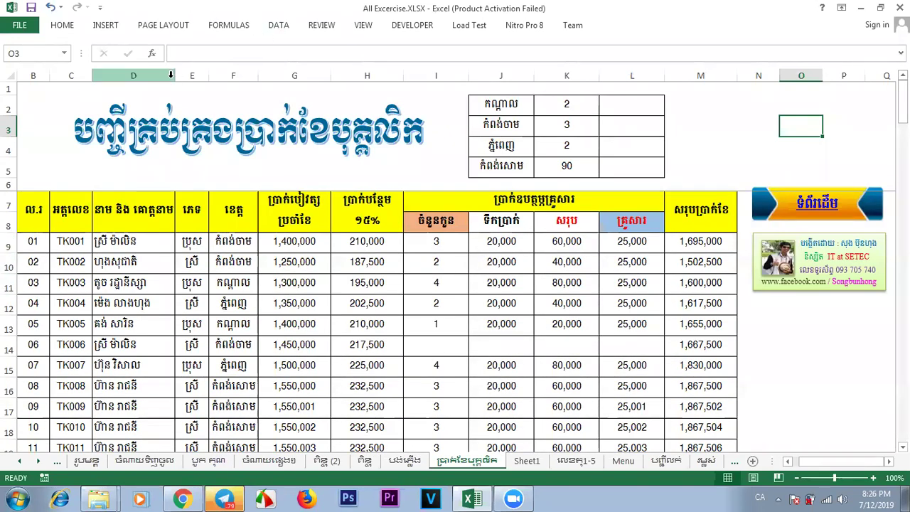
Unfreeze the worksheet panes.
{"action": "left_click", "coordinate": [363, 27]}
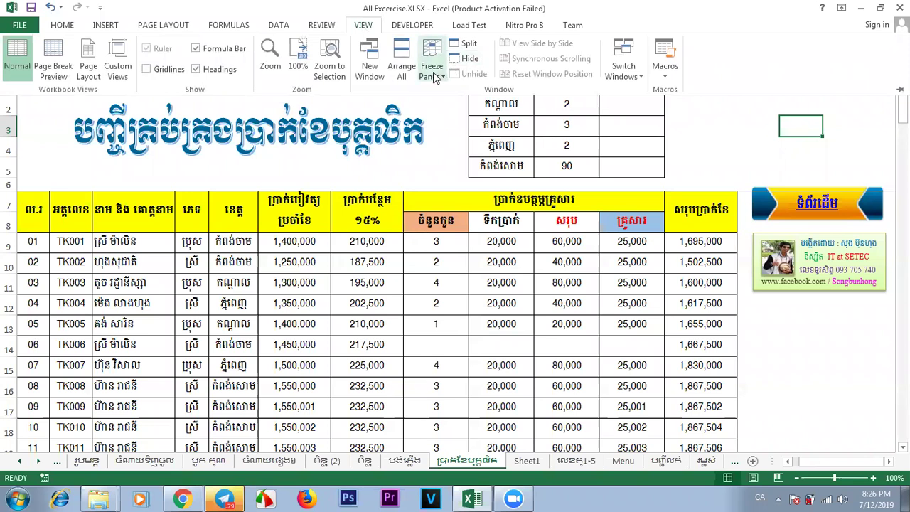
{"action": "left_click", "coordinate": [431, 70]}
{"action": "left_click", "coordinate": [463, 103]}
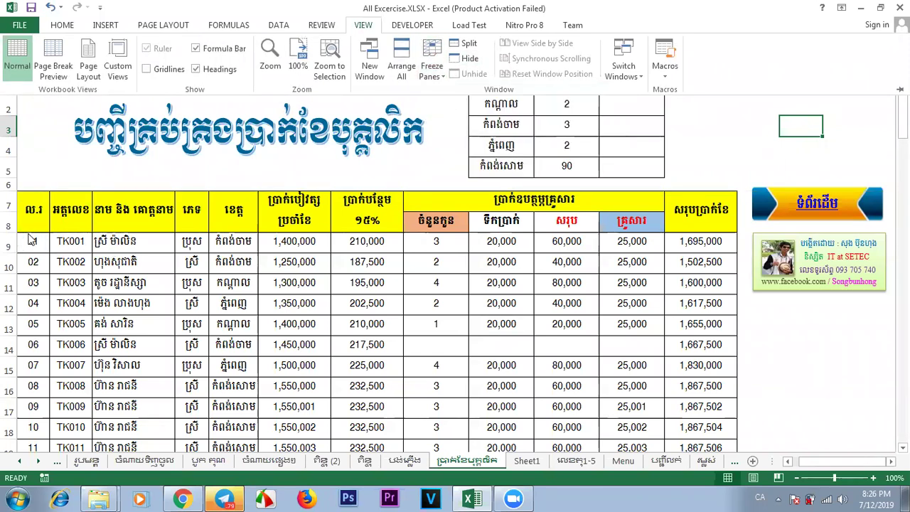
Freeze the panes above row 9 so the title, summary table and column headers stay fixed.
{"action": "left_click", "coordinate": [5, 246]}
{"action": "left_click", "coordinate": [10, 242]}
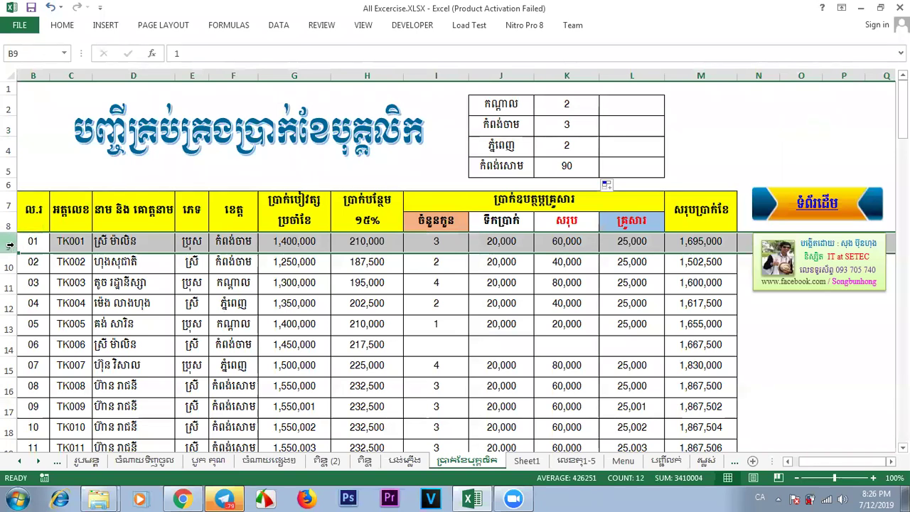
{"action": "left_click", "coordinate": [361, 27]}
{"action": "left_click", "coordinate": [432, 69]}
{"action": "left_click", "coordinate": [455, 98]}
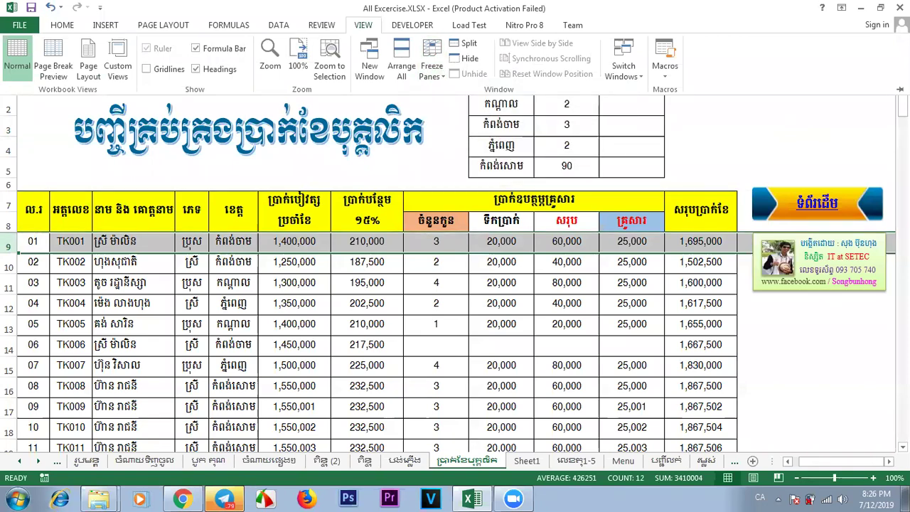
{"action": "left_click", "coordinate": [900, 89]}
{"action": "mouse_move", "coordinate": [903, 107]}
{"action": "left_mouse_down"}
{"action": "mouse_move", "coordinate": [903, 153]}
{"action": "mouse_move", "coordinate": [902, 107]}
{"action": "left_mouse_up"}
{"action": "left_click", "coordinate": [795, 350]}
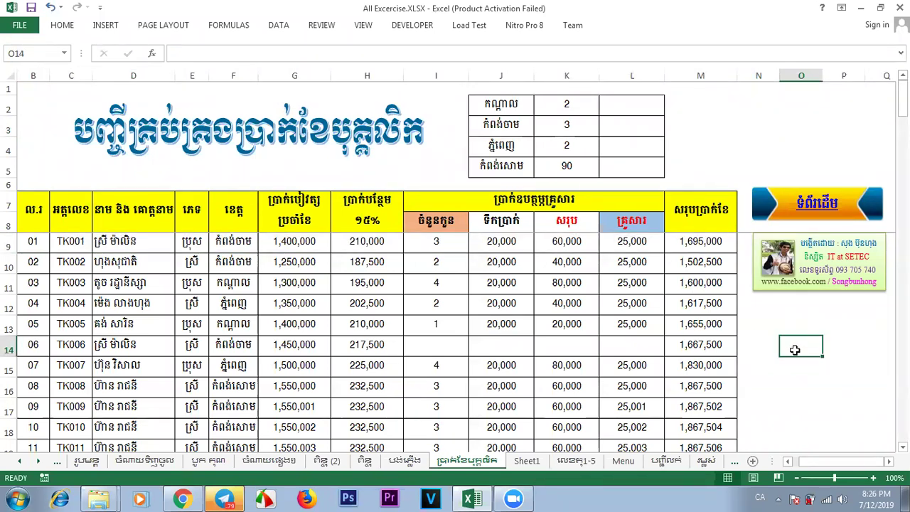
{"action": "left_click_drag", "start_coordinate": [715, 114], "coordinate": [807, 190]}
{"action": "left_click", "coordinate": [821, 367]}
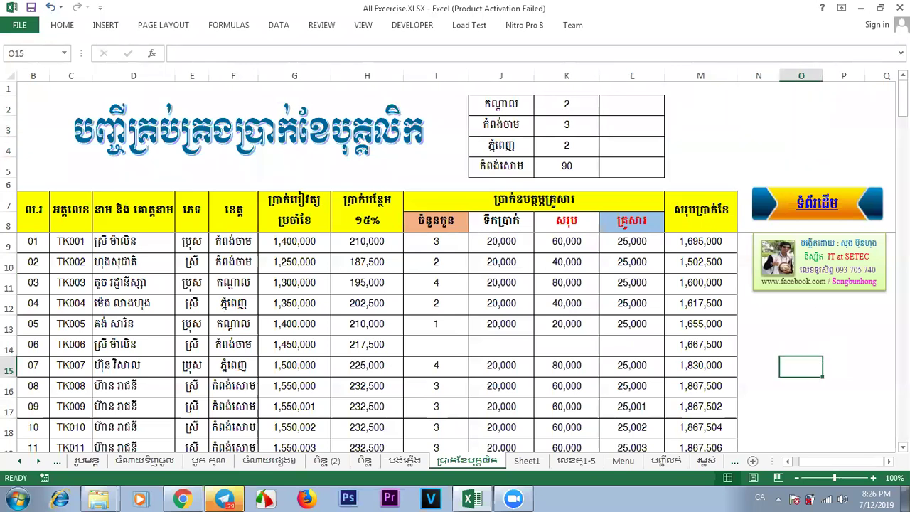
{"action": "left_click_drag", "start_coordinate": [903, 99], "coordinate": [903, 99]}
{"action": "left_click", "coordinate": [629, 104]}
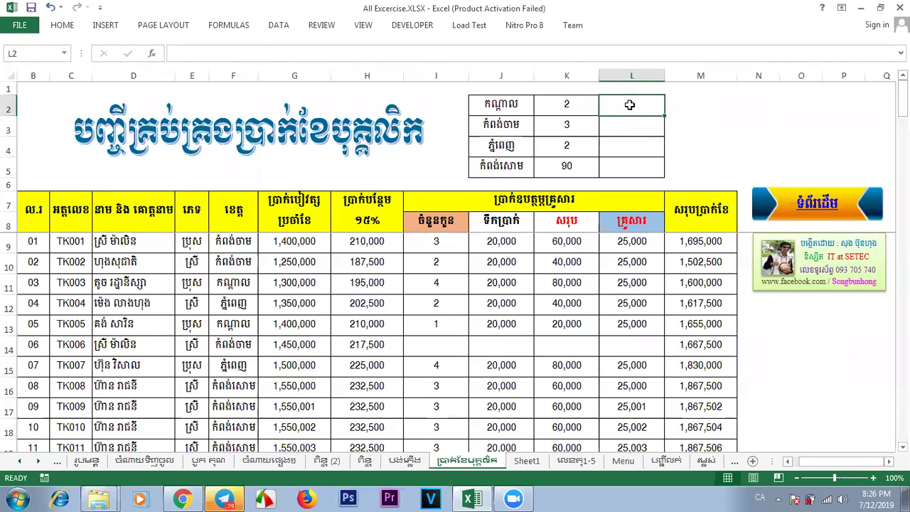
{"action": "left_click", "coordinate": [767, 110]}
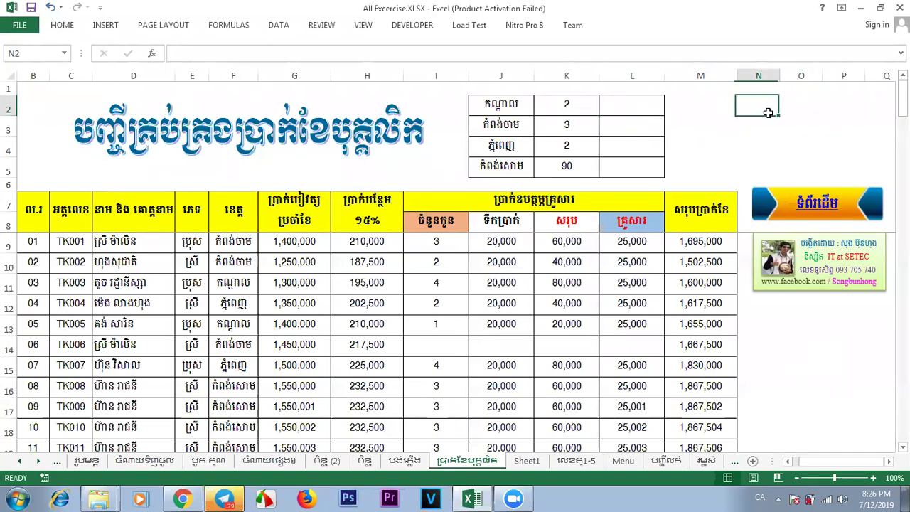
{"action": "left_click", "coordinate": [640, 101]}
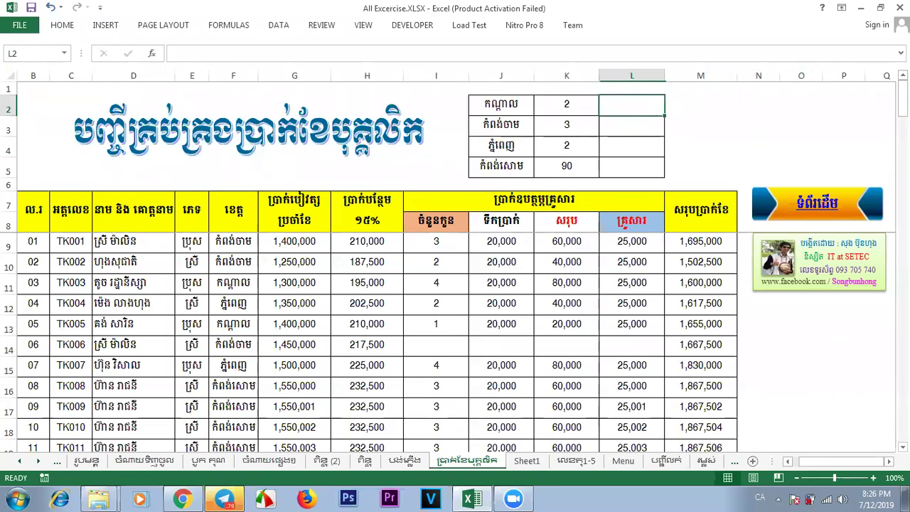
Insert a blank row above row 1 to make room for headings over the summary table, and select J2.
{"action": "left_click", "coordinate": [9, 90]}
{"action": "right_click", "coordinate": [10, 91]}
{"action": "left_click", "coordinate": [42, 182]}
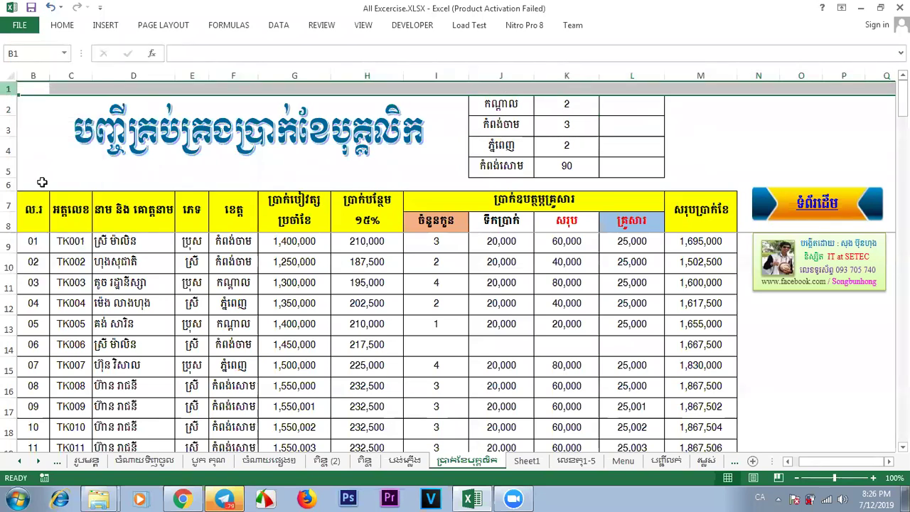
{"action": "left_click", "coordinate": [718, 135]}
{"action": "left_click", "coordinate": [505, 98]}
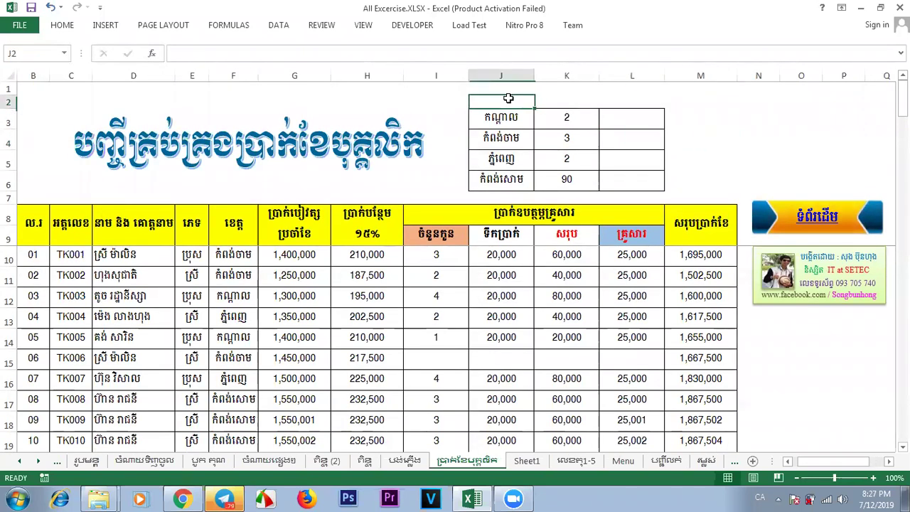
Extend the summary table's bordered cell formatting up to K2:L2 to form a heading row.
{"action": "left_click", "coordinate": [560, 96]}
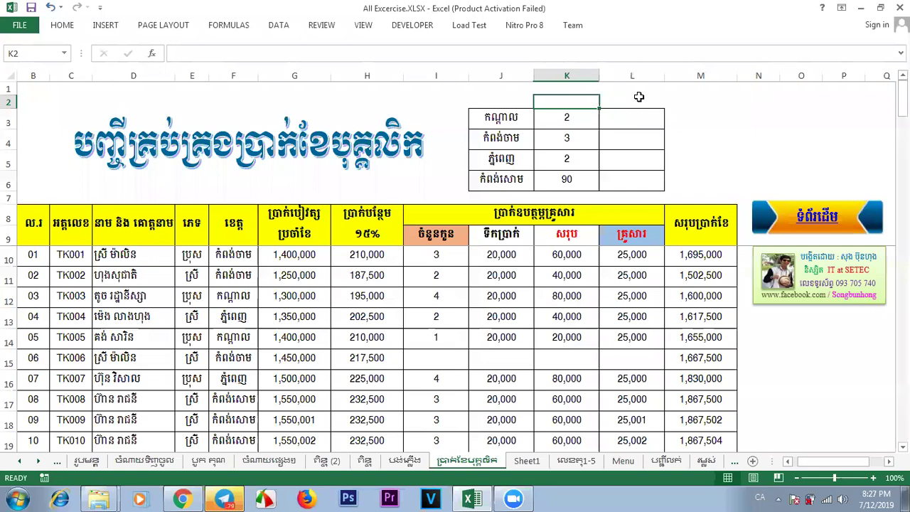
{"action": "left_click_drag", "start_coordinate": [564, 101], "coordinate": [573, 121]}
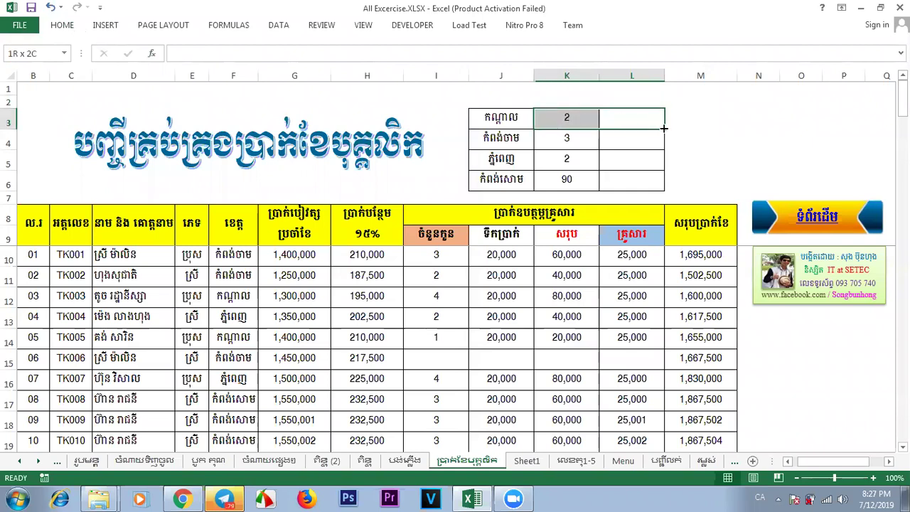
{"action": "mouse_move", "coordinate": [664, 128]}
{"action": "left_mouse_down"}
{"action": "mouse_move", "coordinate": [660, 98]}
{"action": "mouse_move", "coordinate": [577, 104]}
{"action": "left_mouse_up"}
{"action": "left_click", "coordinate": [629, 106]}
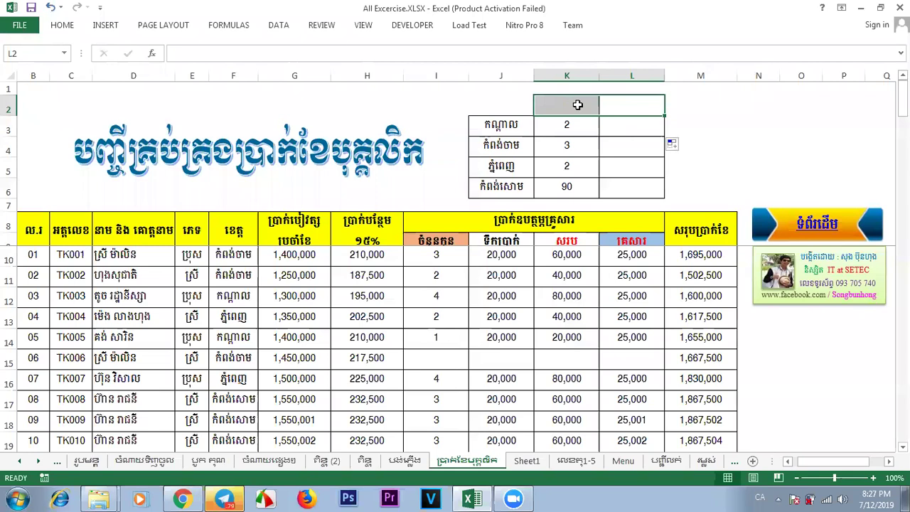
Enter the headings ចំនួនបុគ្គលិក in K2 and ចំនួនកូន in L2 of the summary table.
{"action": "left_click", "coordinate": [574, 104]}
{"action": "type", "text": "ចំនួនកូ"}
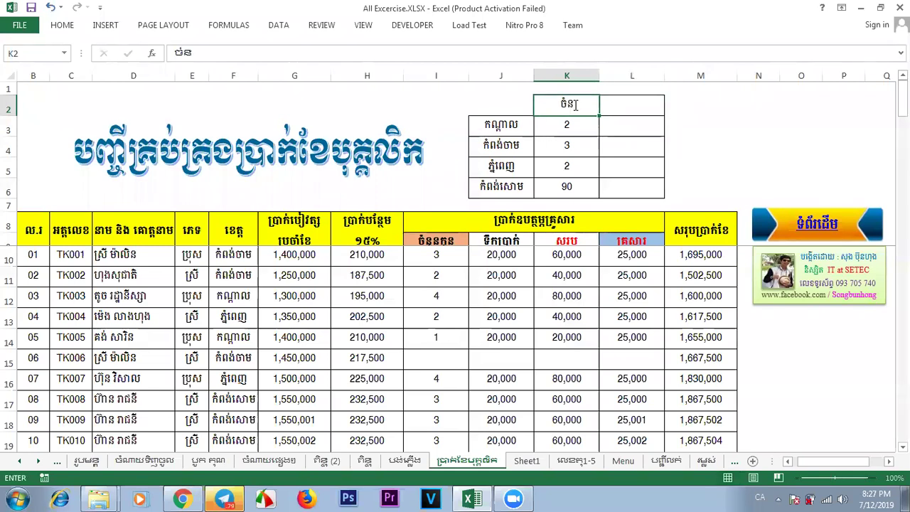
{"action": "type", "text": "គ្គលិក"}
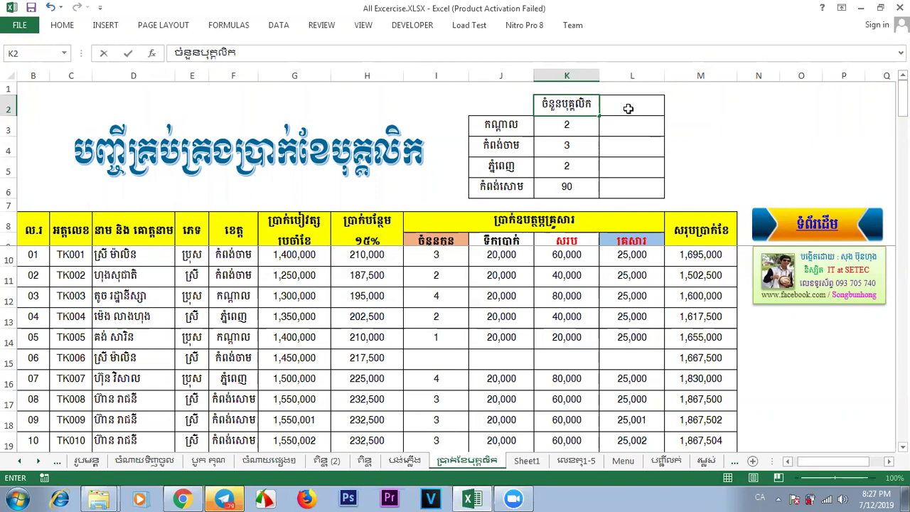
{"action": "left_click", "coordinate": [629, 109]}
{"action": "type", "text": "ចំនួន"}
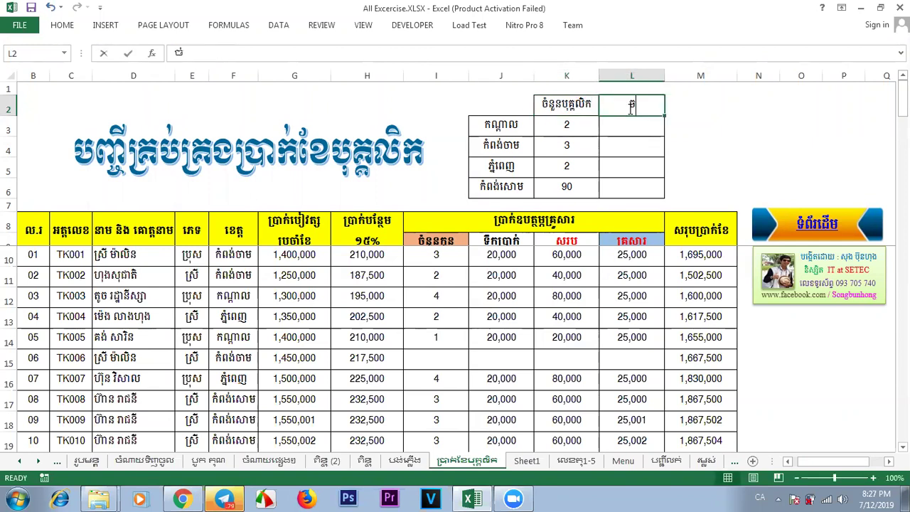
{"action": "type", "text": "កូន"}
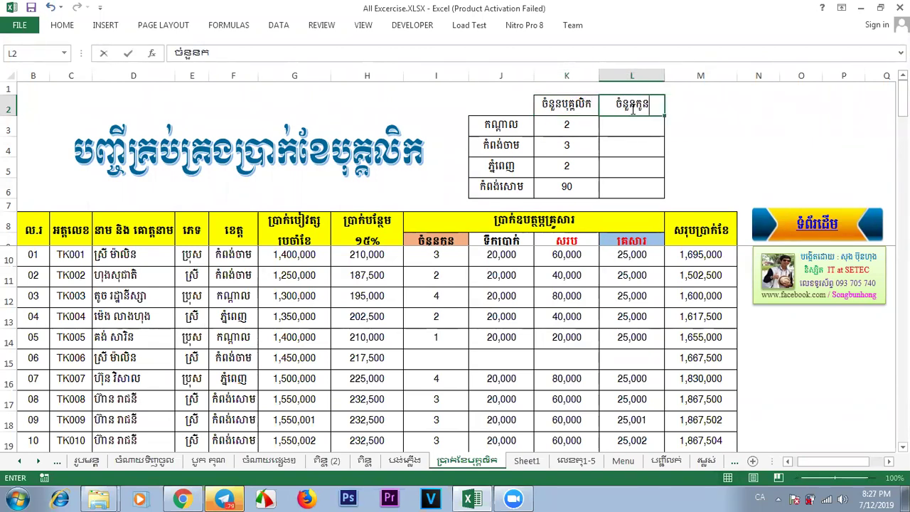
{"action": "left_click", "coordinate": [758, 126]}
{"action": "left_click", "coordinate": [634, 123]}
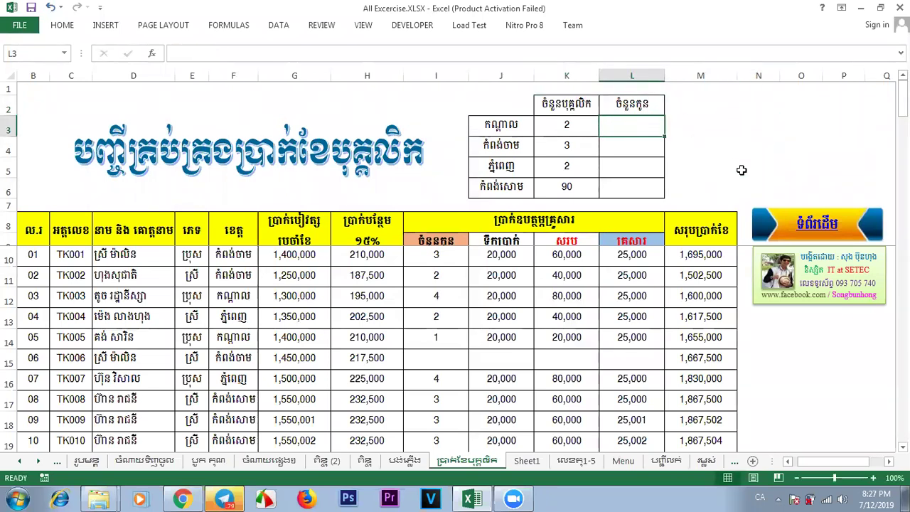
Extend the summary table by one bordered column by filling L2:L6 across into M2:M6.
{"action": "left_click", "coordinate": [707, 152]}
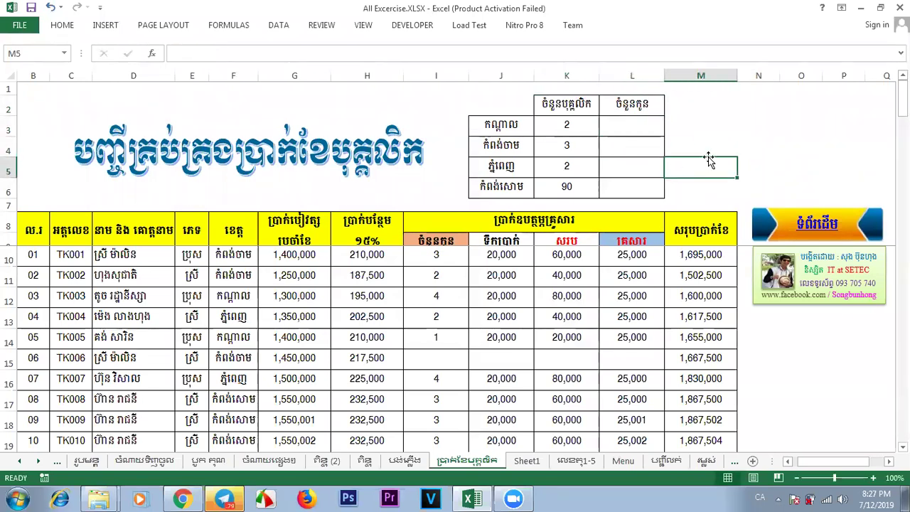
{"action": "left_click_drag", "start_coordinate": [701, 102], "coordinate": [687, 188]}
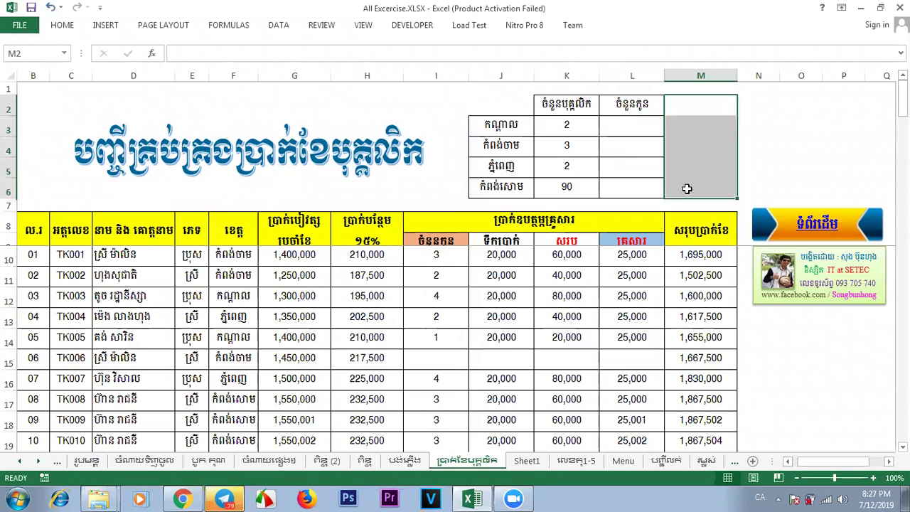
{"action": "left_click_drag", "start_coordinate": [640, 104], "coordinate": [705, 196]}
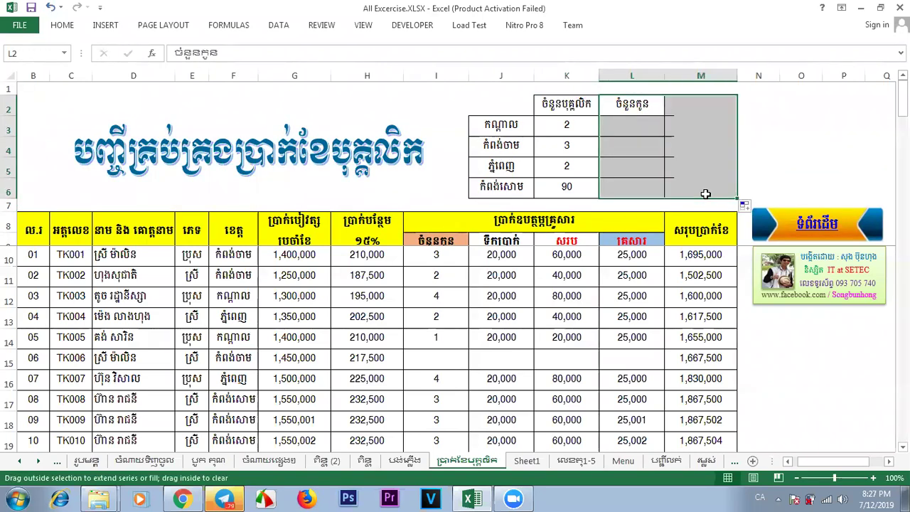
{"action": "left_click", "coordinate": [756, 153]}
Enter the heading ចំណាយ.កូន in M2 above the summary table's new column.
{"action": "left_click", "coordinate": [711, 110]}
{"action": "type", "text": "ច"}
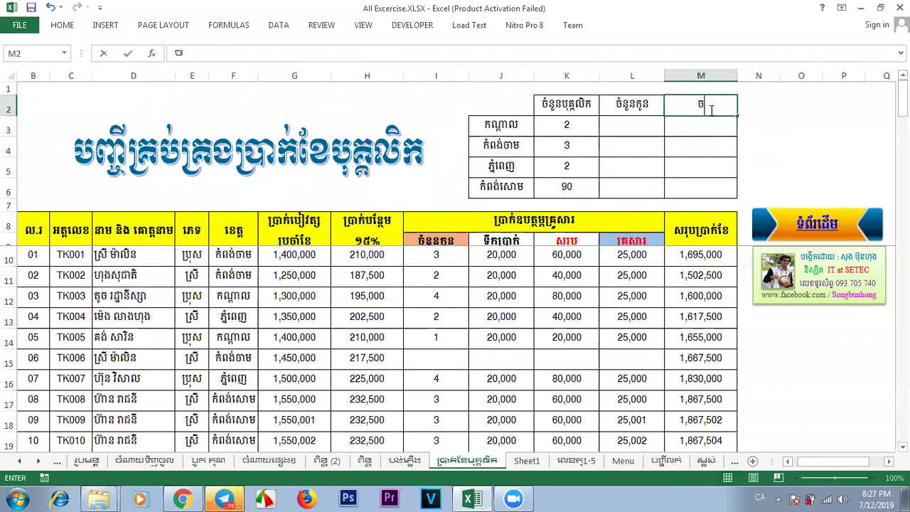
{"action": "type", "text": "ំណាយ.កូន"}
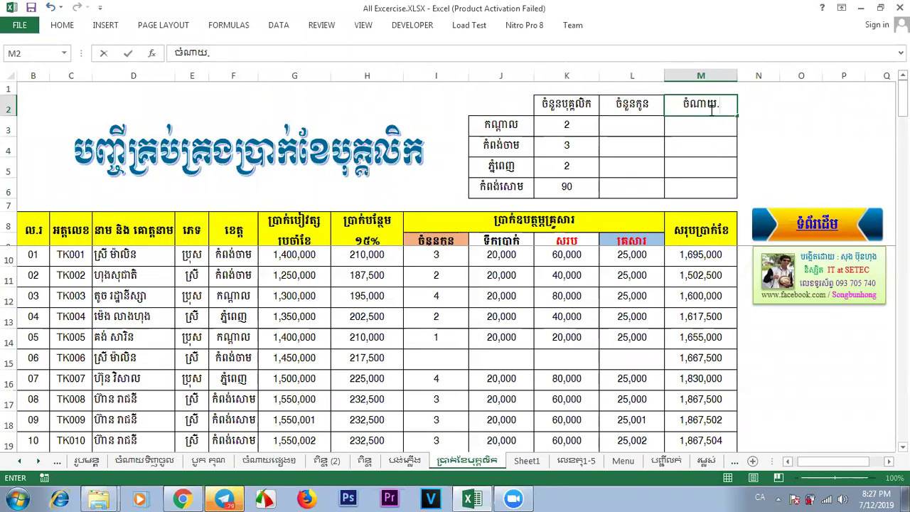
{"action": "left_click", "coordinate": [841, 175]}
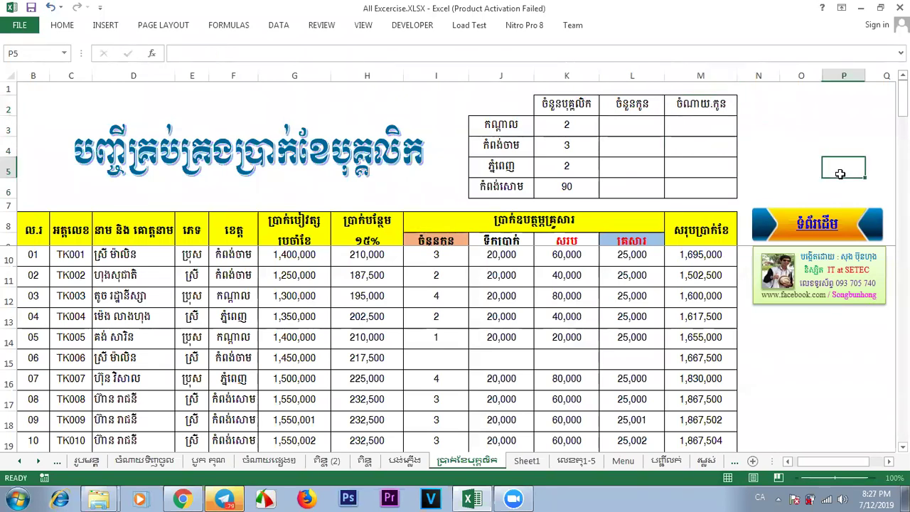
{"action": "left_click", "coordinate": [762, 108]}
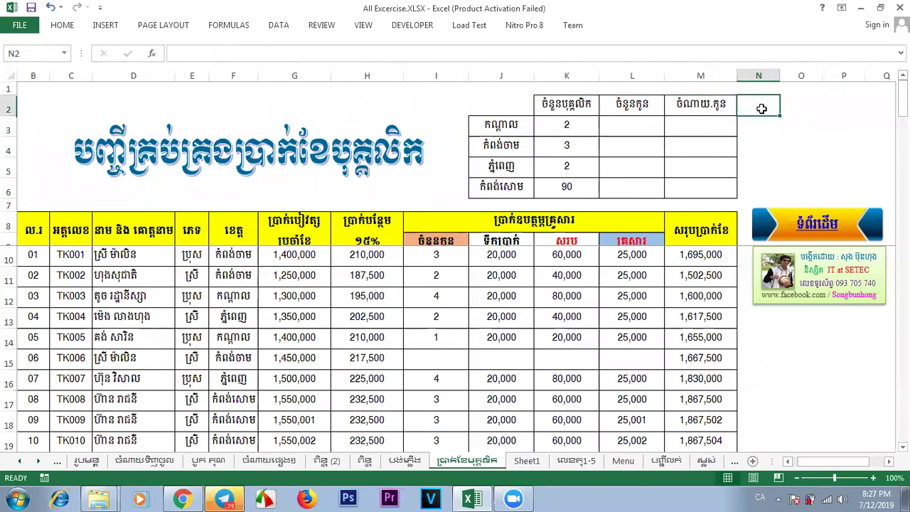
{"action": "left_click", "coordinate": [807, 382]}
{"action": "left_click", "coordinate": [628, 124]}
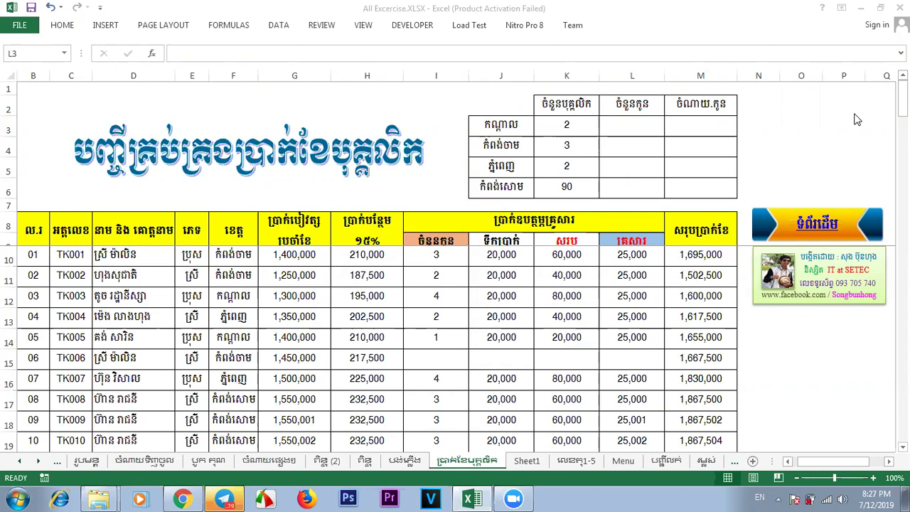
{"action": "left_click", "coordinate": [803, 122]}
{"action": "left_click", "coordinate": [641, 128]}
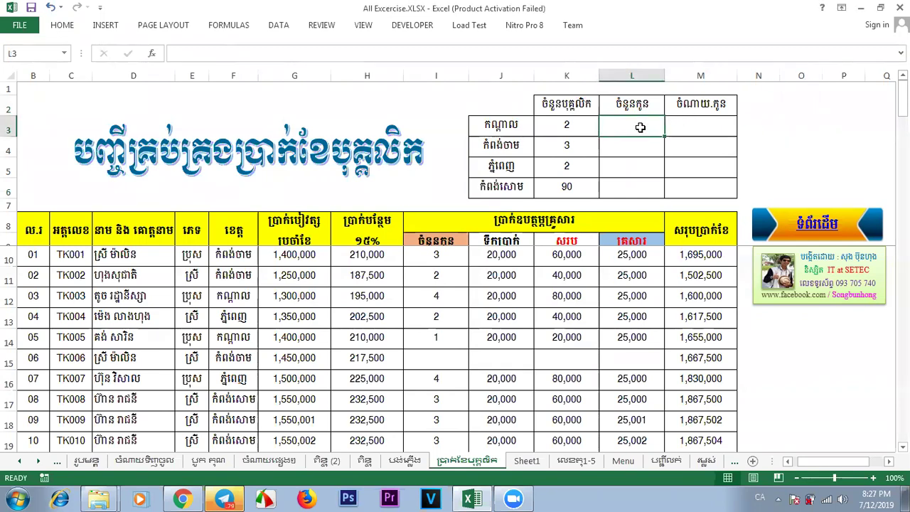
{"action": "left_click", "coordinate": [568, 126]}
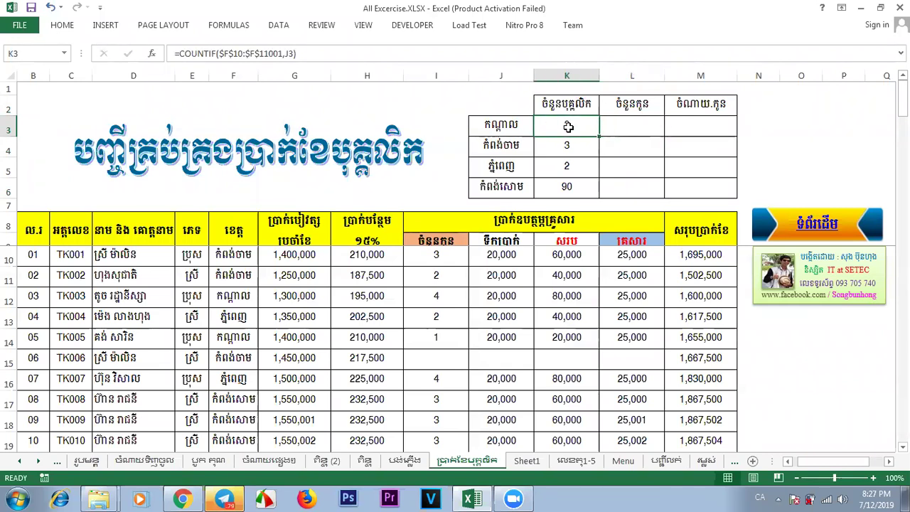
{"action": "left_click", "coordinate": [650, 126]}
{"action": "left_click", "coordinate": [807, 137]}
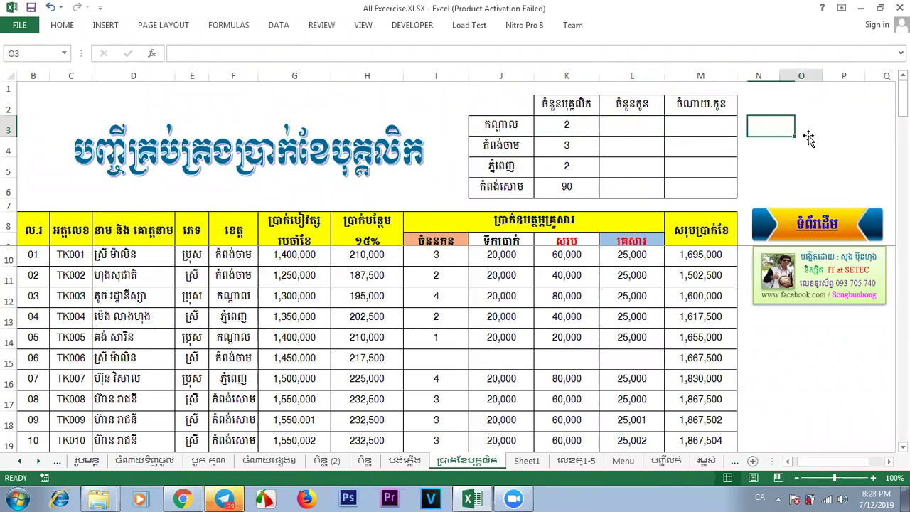
{"action": "left_click", "coordinate": [640, 128]}
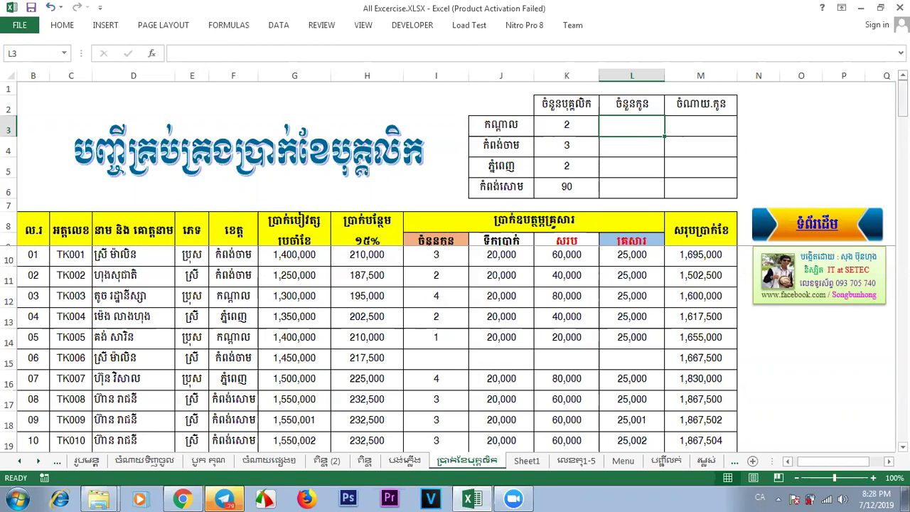
{"action": "left_click", "coordinate": [815, 108]}
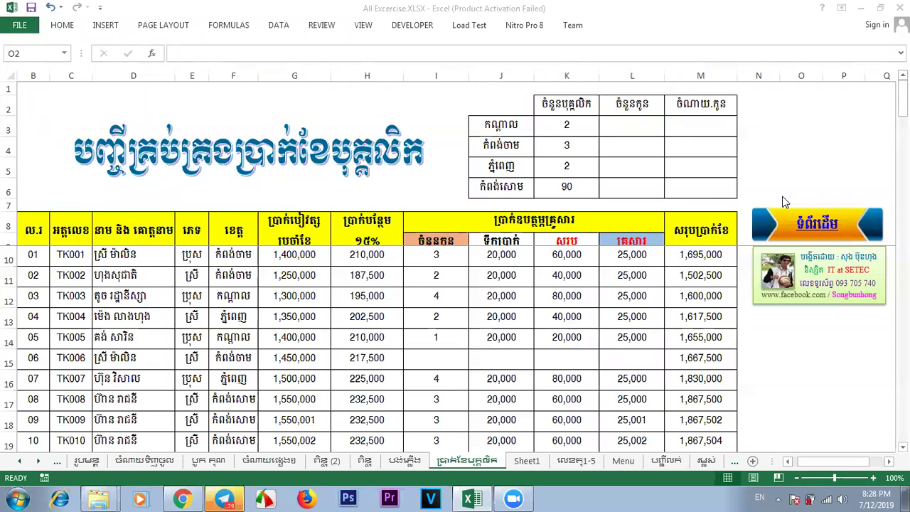
{"action": "left_click", "coordinate": [801, 147]}
{"action": "left_click", "coordinate": [637, 128]}
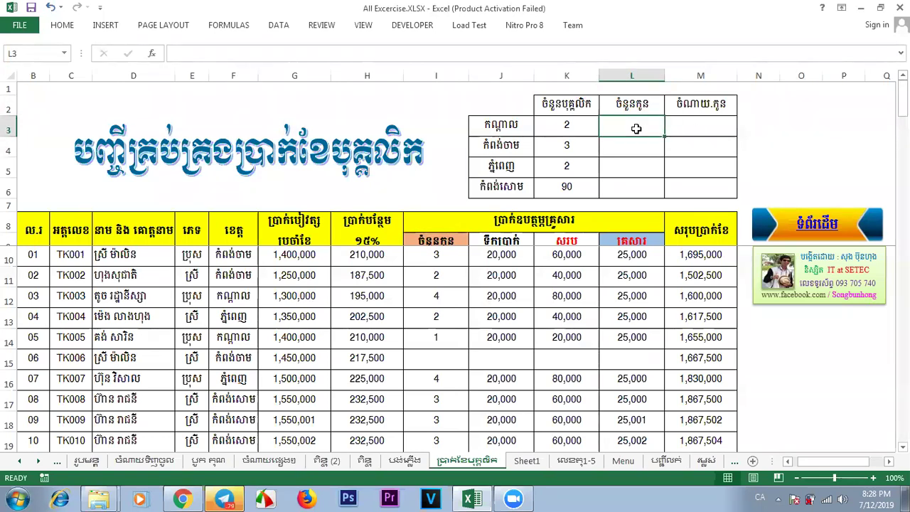
{"action": "key", "text": "alt+shift"}
{"action": "type", "text": "ឲ"}
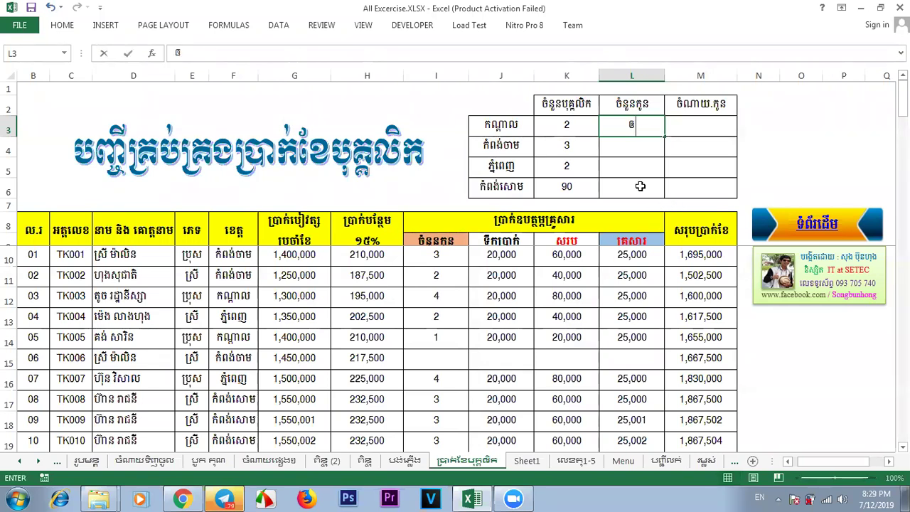
{"action": "key", "text": "BackSpace"}
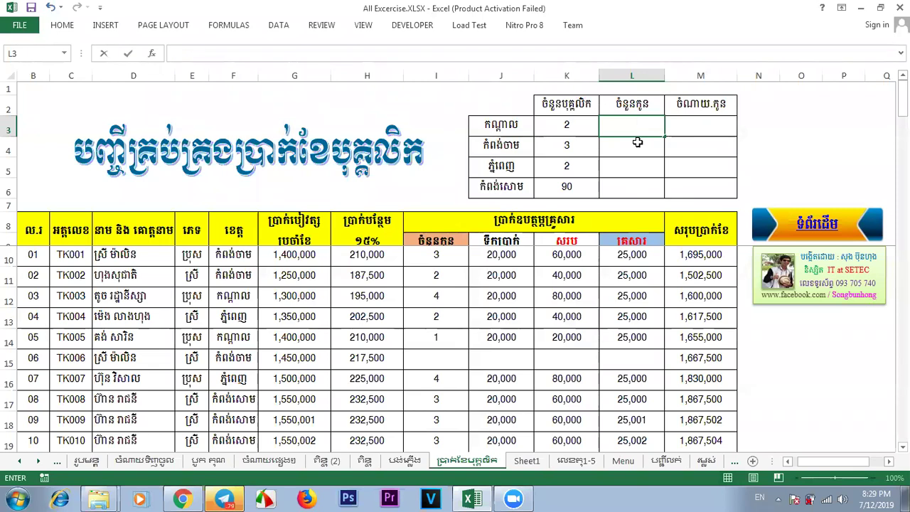
{"action": "type", "text": "=ចោ"}
{"action": "key", "text": "BackSpace"}
{"action": "key", "text": "BackSpace"}
{"action": "key", "text": "BackSpace"}
Switch the keyboard input language to English (United States) while editing L3.
{"action": "key", "text": "alt+shift"}
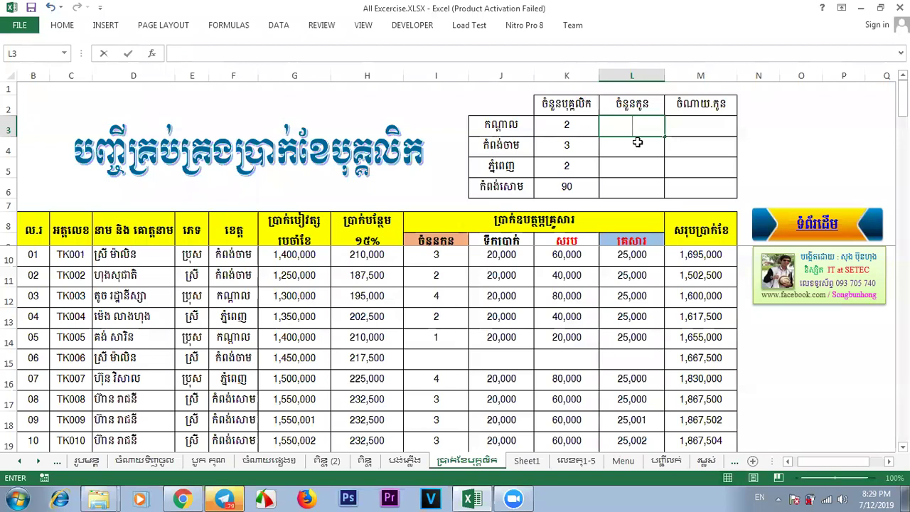
{"action": "key", "text": "alt+shift"}
{"action": "left_click", "coordinate": [760, 496]}
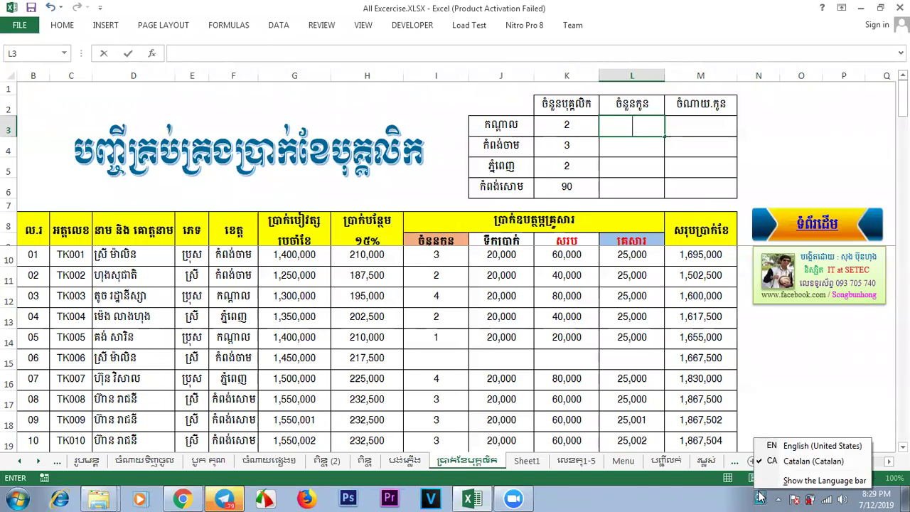
{"action": "left_click", "coordinate": [768, 445]}
Start a formula with the COUNTIFS function in L3, under the ចំនួនកូន heading.
{"action": "type", "text": "="}
{"action": "key", "text": "alt+shift"}
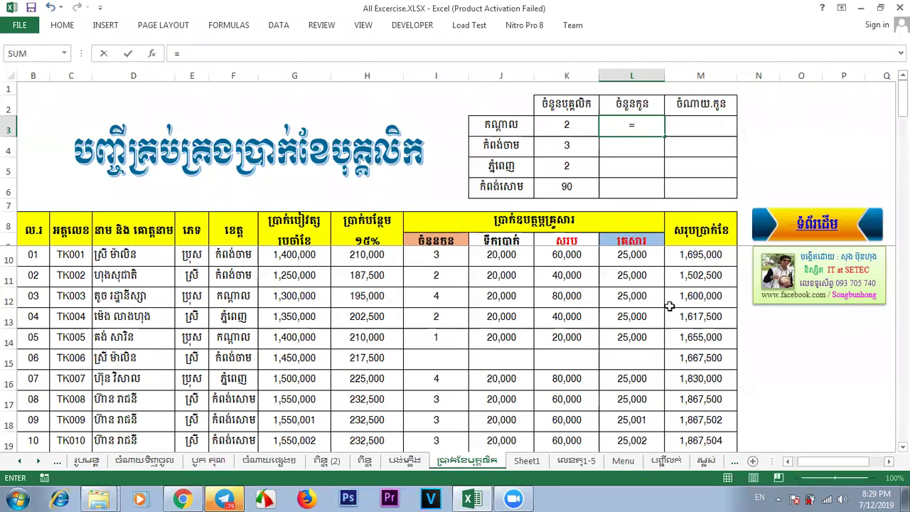
{"action": "type", "text": "c"}
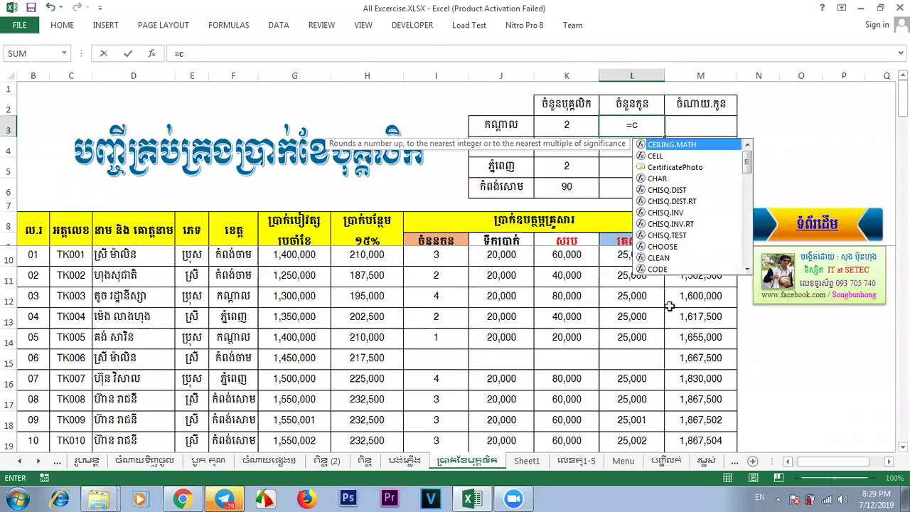
{"action": "type", "text": "ou"}
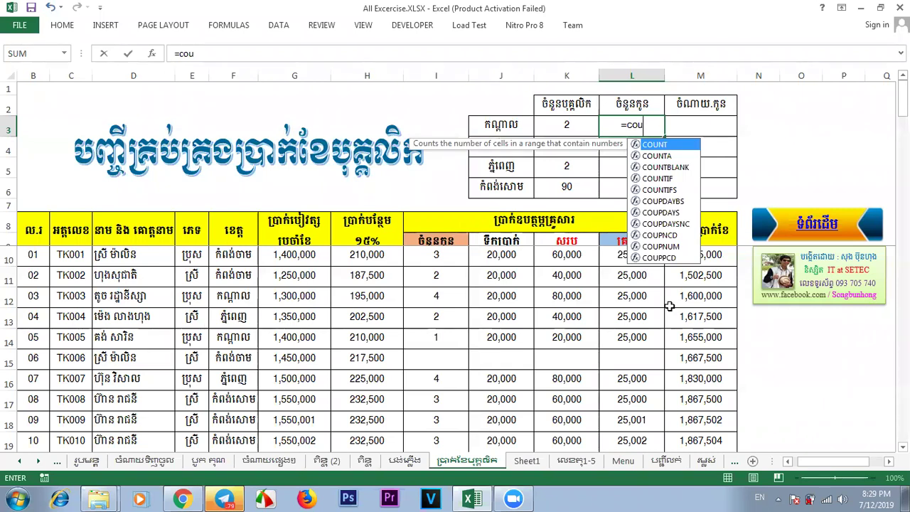
{"action": "type", "text": "nif"}
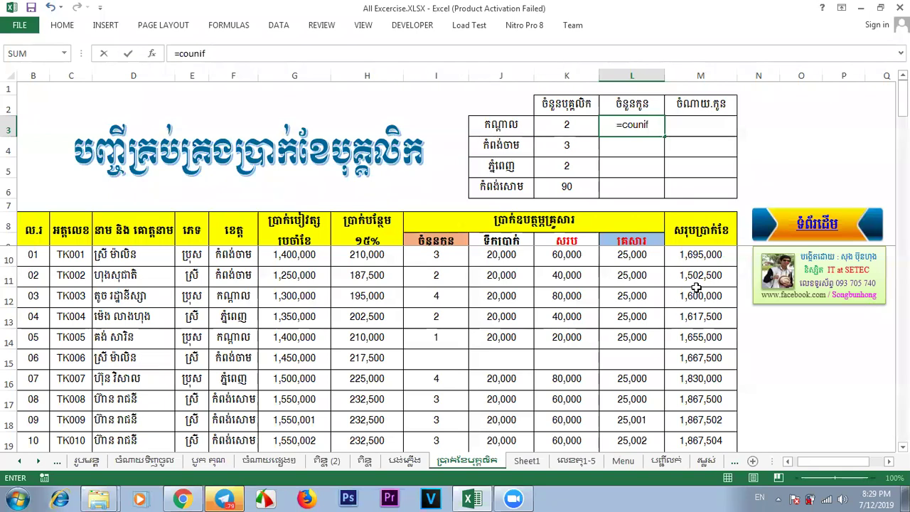
{"action": "key", "text": "BackSpace"}
{"action": "key", "text": "BackSpace"}
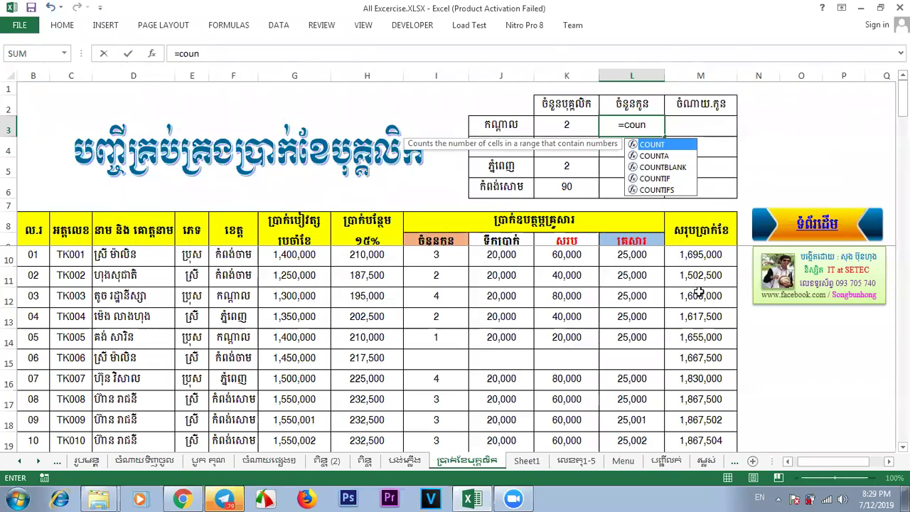
{"action": "left_click", "coordinate": [672, 191]}
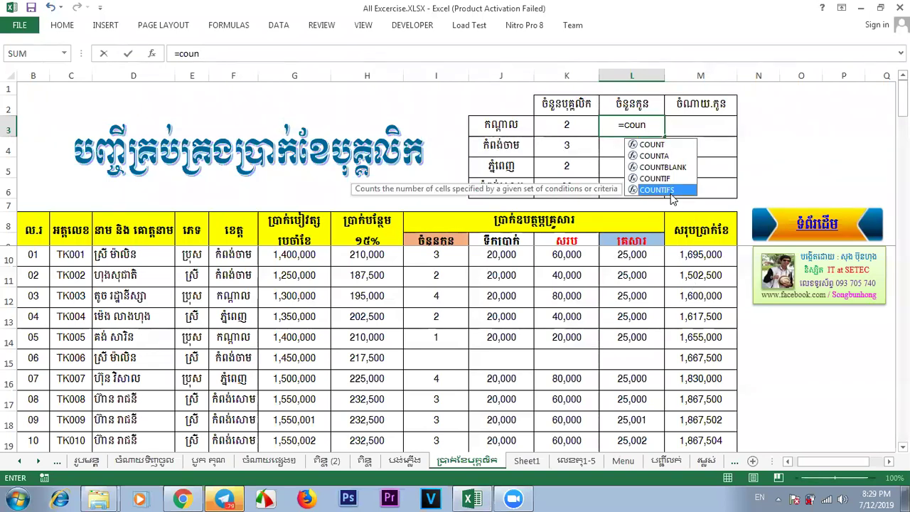
{"action": "double_click", "coordinate": [658, 190]}
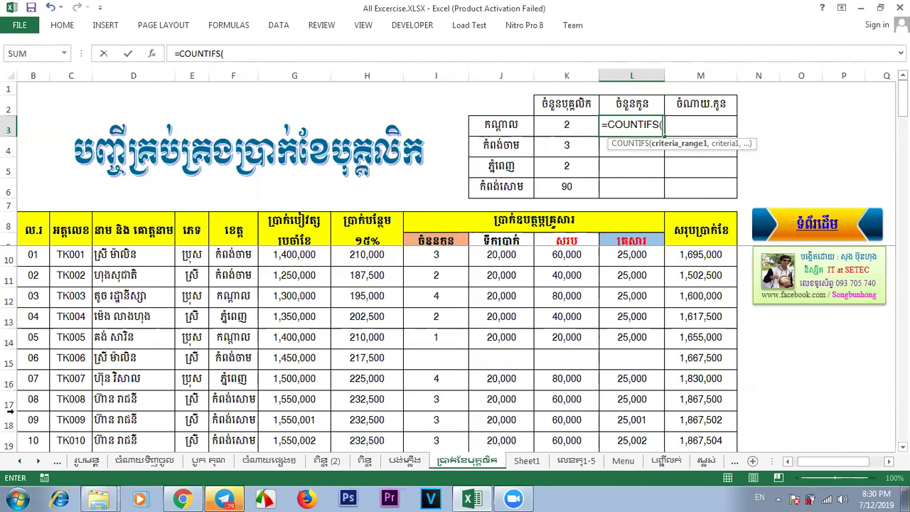
Enter the province range F10:F980 as the first criteria range of the COUNTIFS formula in L3.
{"action": "left_click_drag", "start_coordinate": [226, 256], "coordinate": [237, 283]}
{"action": "type", "text": "00"}
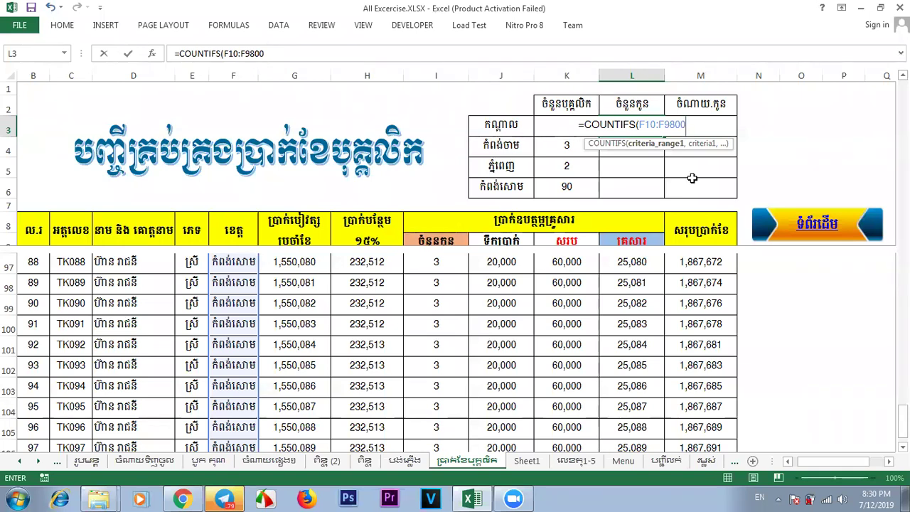
{"action": "key", "text": "Return"}
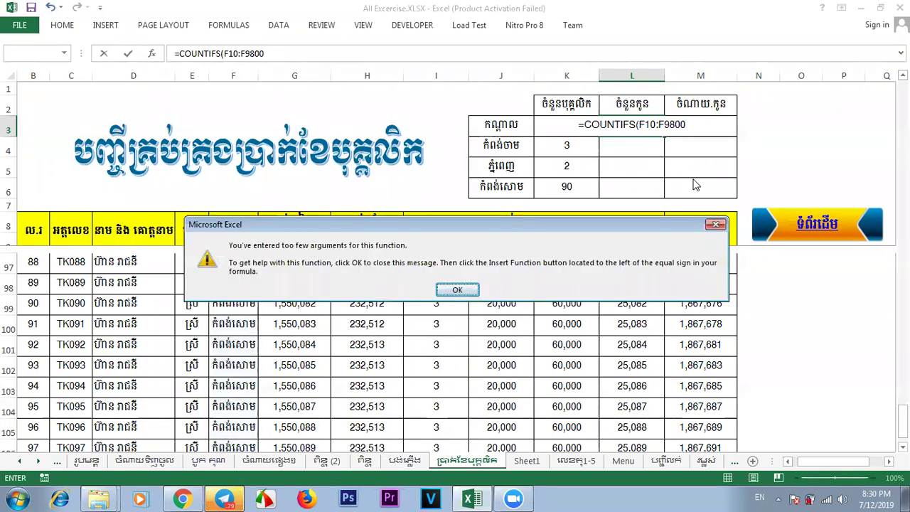
{"action": "left_click", "coordinate": [715, 224]}
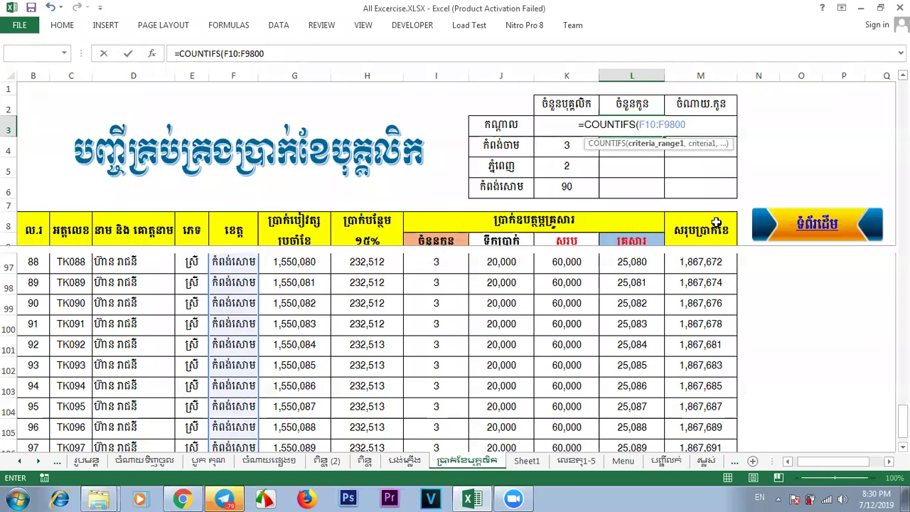
{"action": "left_click", "coordinate": [688, 126]}
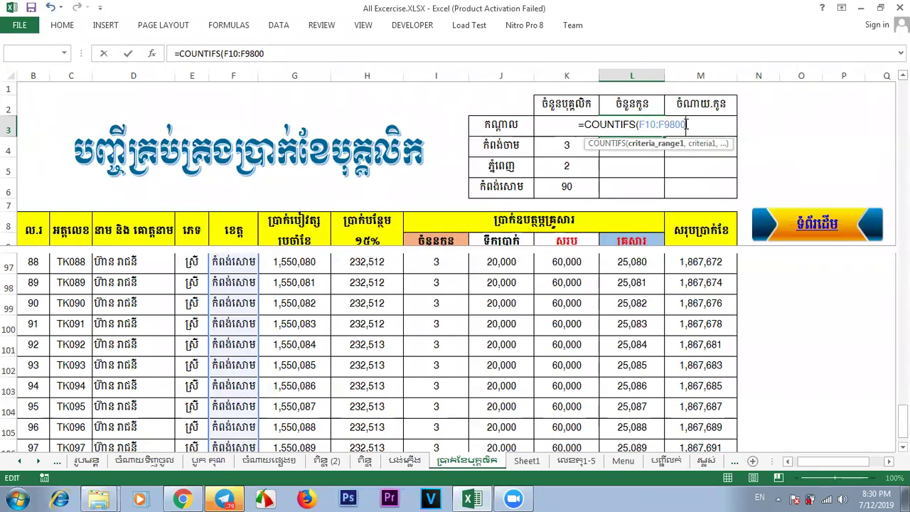
{"action": "key", "text": "BackSpace"}
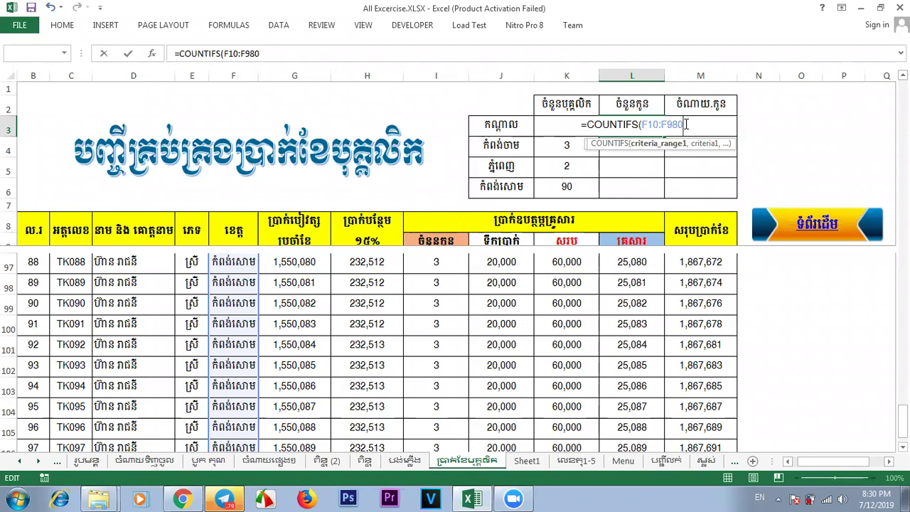
Lock the references of the COUNTIFS criteria range in L3 as $F$10:F$980.
{"action": "key", "text": "F4"}
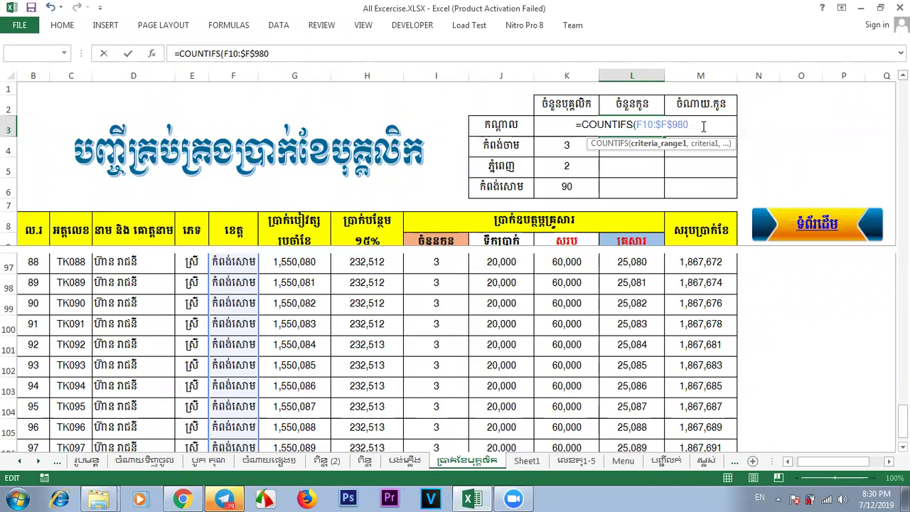
{"action": "key", "text": "BackSpace"}
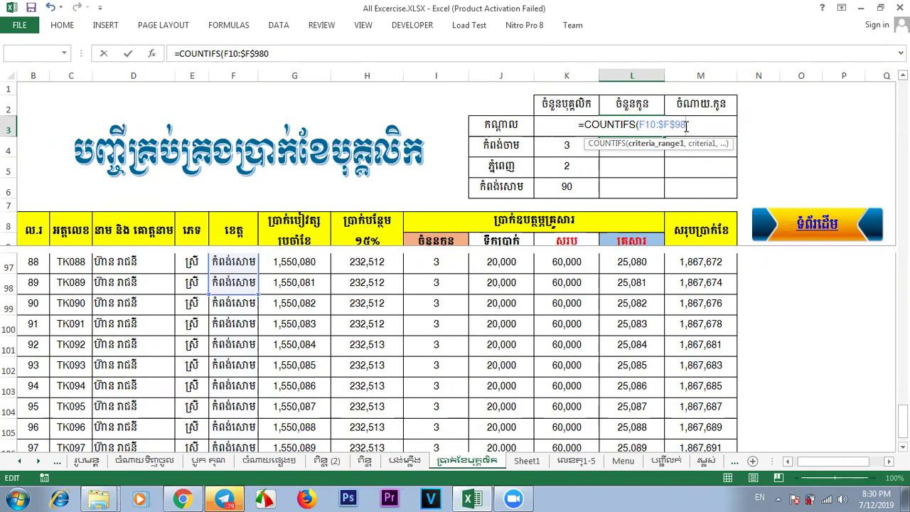
{"action": "type", "text": "0"}
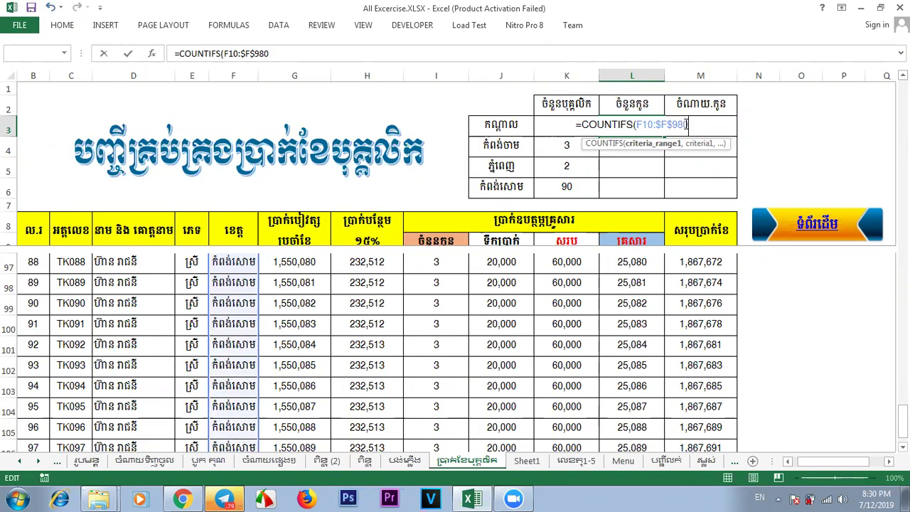
{"action": "mouse_move", "coordinate": [687, 125]}
{"action": "left_mouse_down"}
{"action": "mouse_move", "coordinate": [667, 123]}
{"action": "mouse_move", "coordinate": [689, 124]}
{"action": "left_mouse_up"}
{"action": "double_click", "coordinate": [689, 124]}
{"action": "key", "text": "F4"}
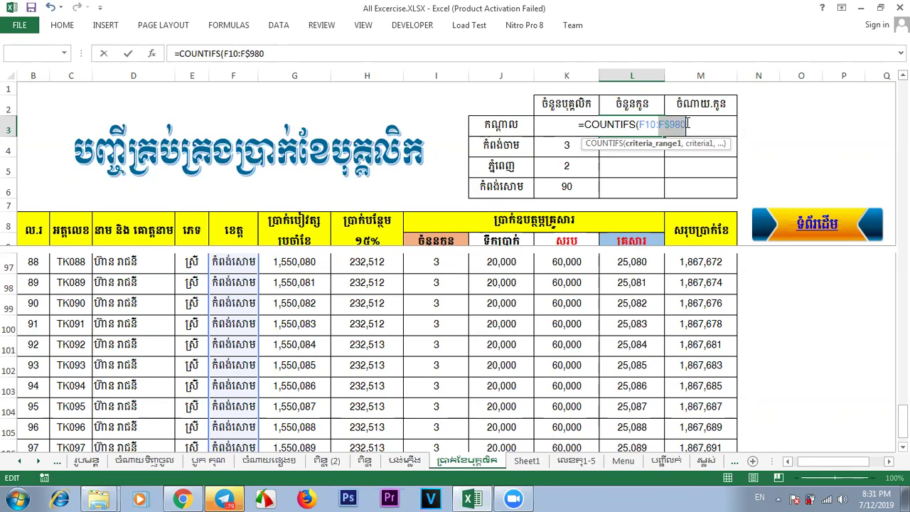
{"action": "left_click", "coordinate": [688, 124]}
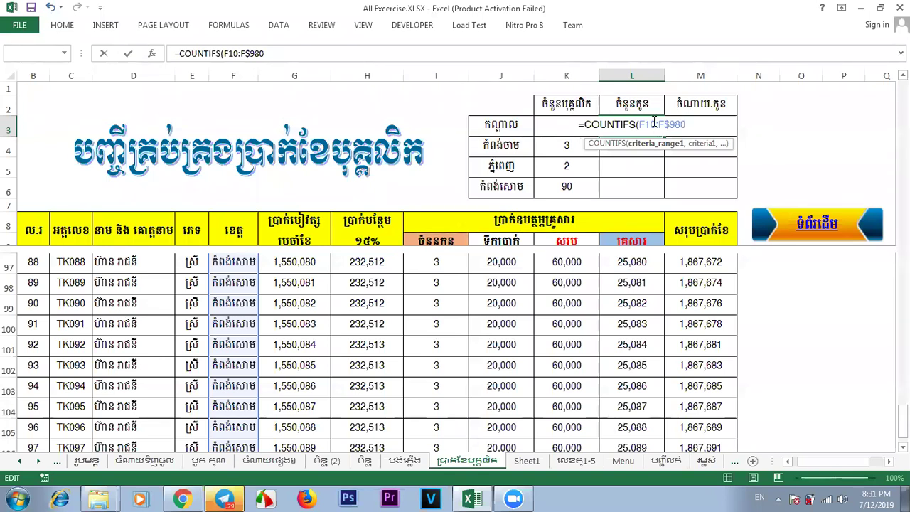
{"action": "key", "text": "F4"}
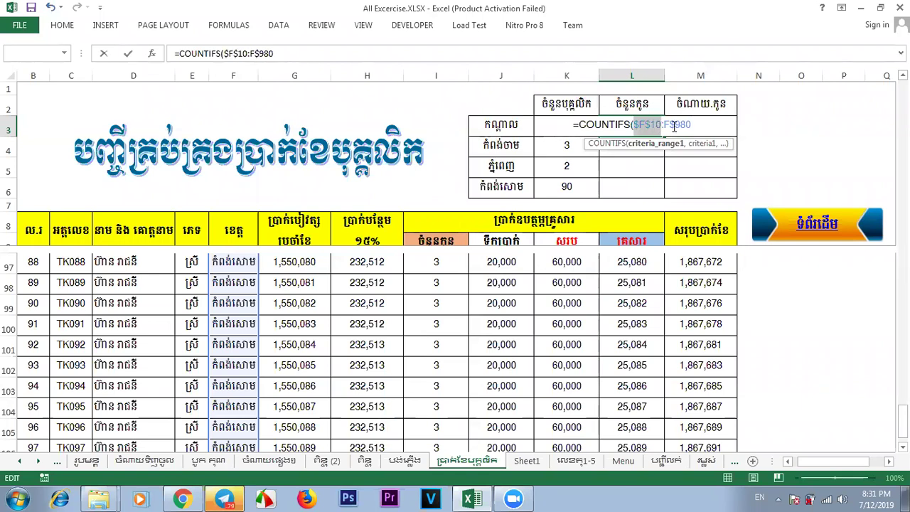
{"action": "left_click", "coordinate": [693, 125]}
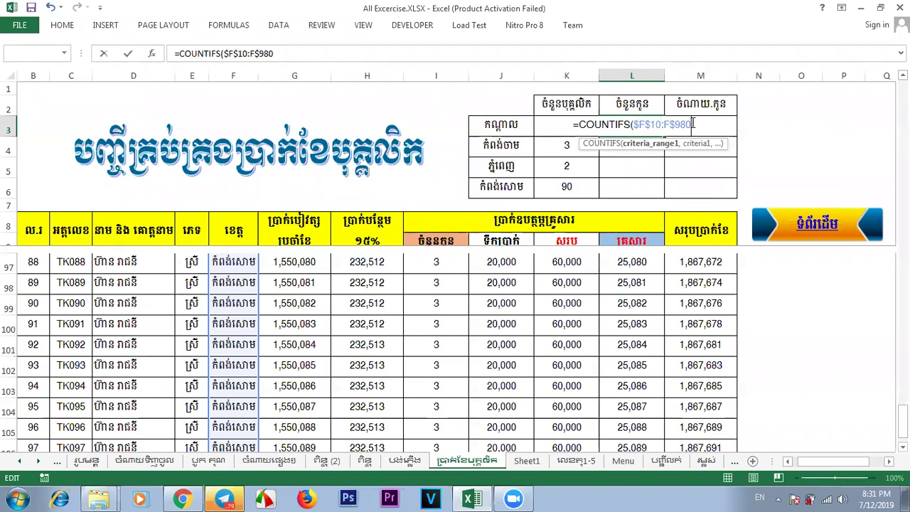
Use province cell J3 as the first COUNTIFS criterion and try to begin a second criteria range.
{"action": "type", "text": ","}
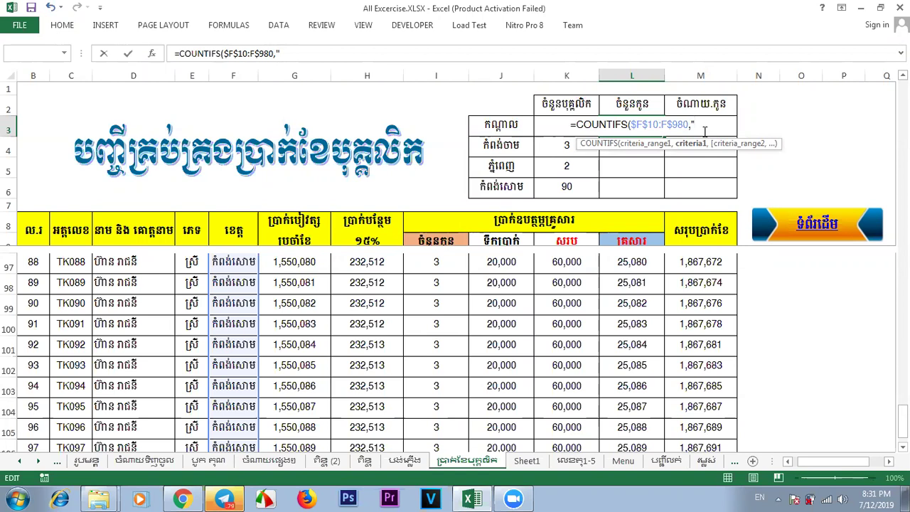
{"action": "key", "text": "BackSpace"}
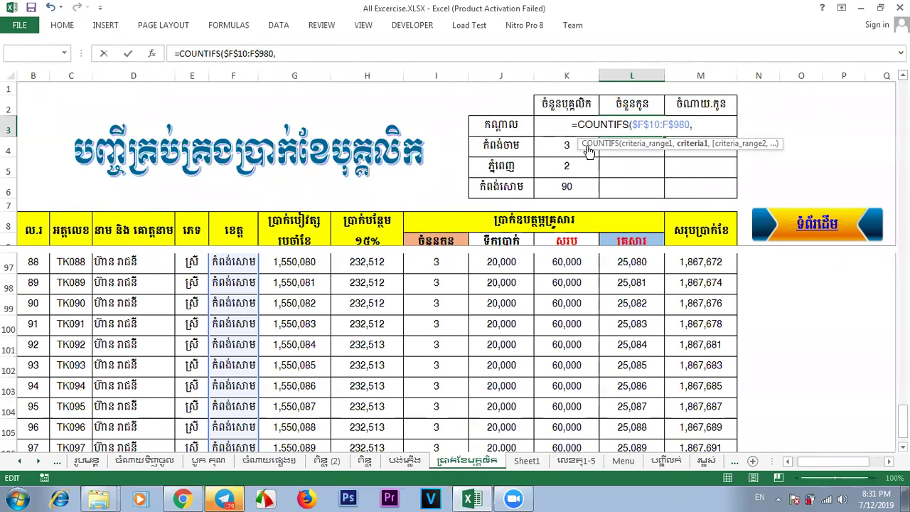
{"action": "left_click", "coordinate": [498, 125]}
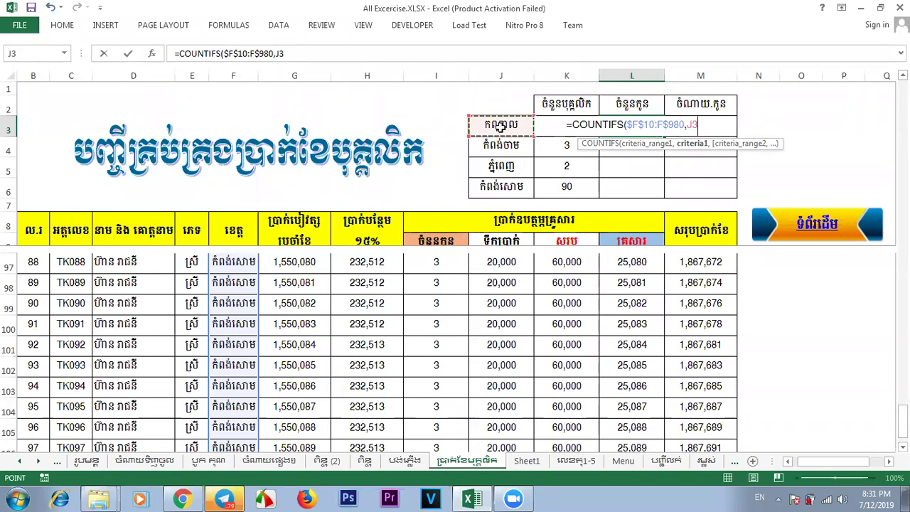
{"action": "type", "text": ","}
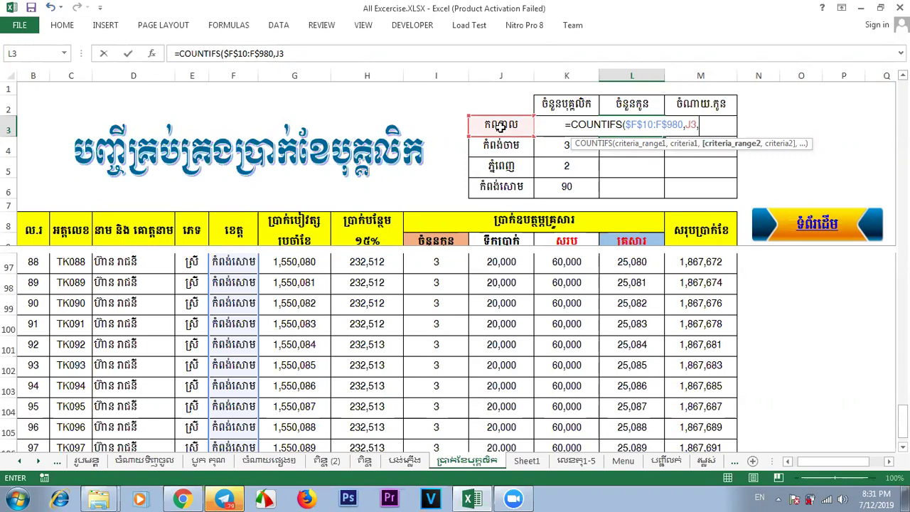
{"action": "type", "text": "if"}
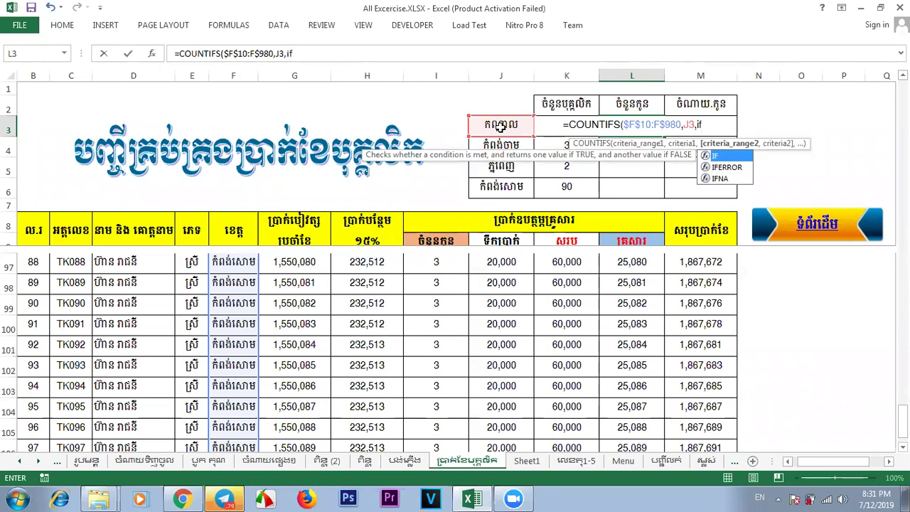
{"action": "key", "text": "BackSpace"}
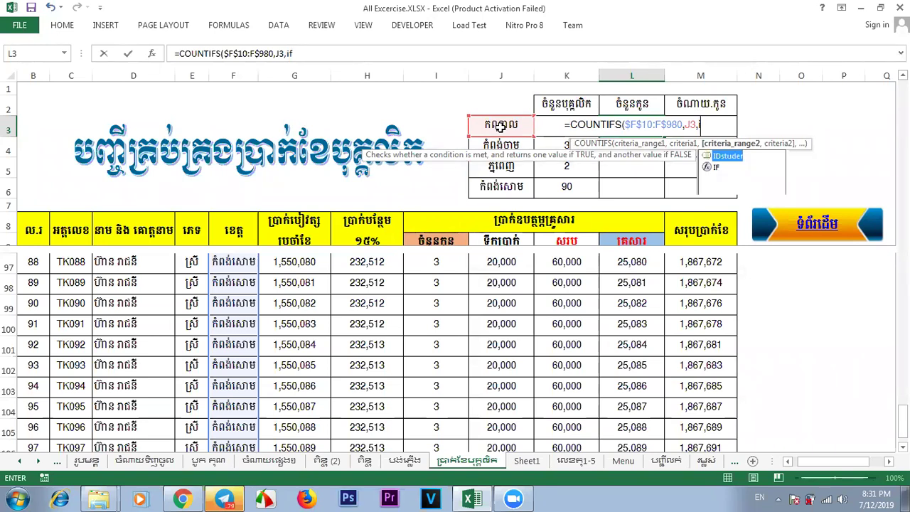
{"action": "key", "text": "BackSpace"}
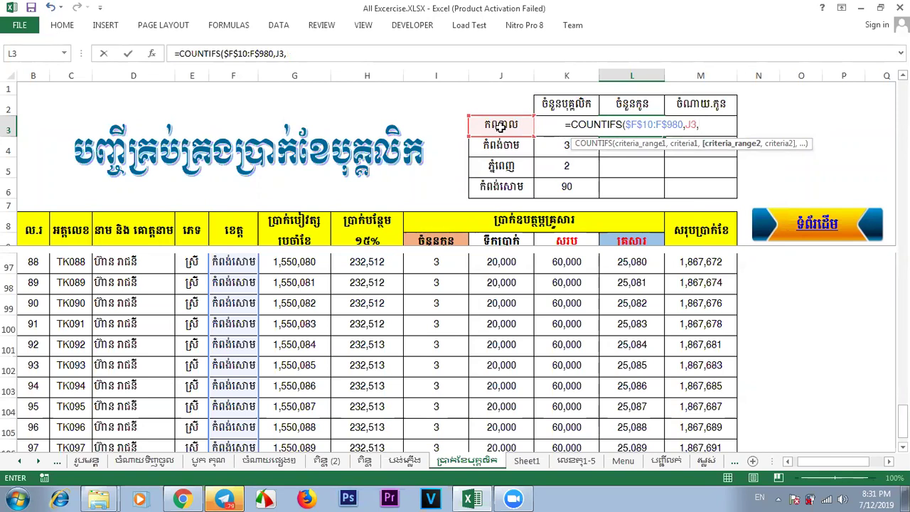
{"action": "type", "text": "="}
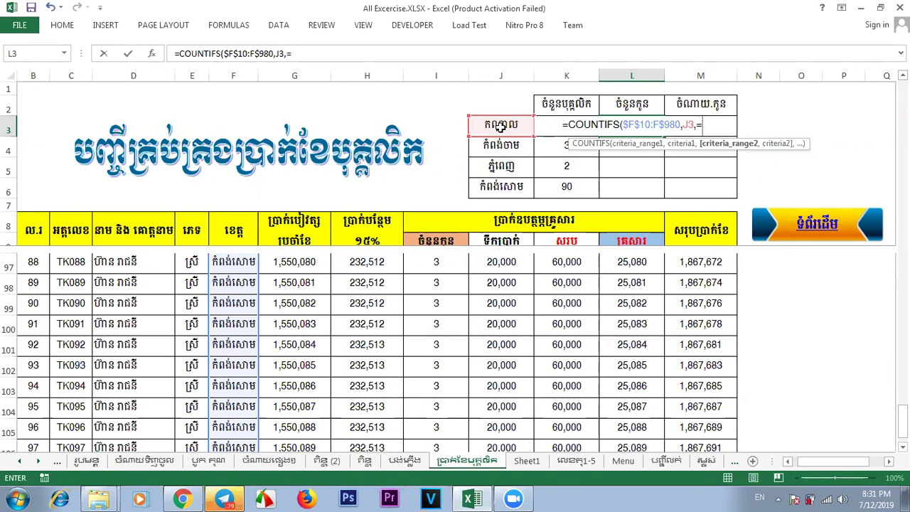
Discard the unfinished COUNTIFS formula in L3, leaving the cell empty.
{"action": "key", "text": "BackSpace"}
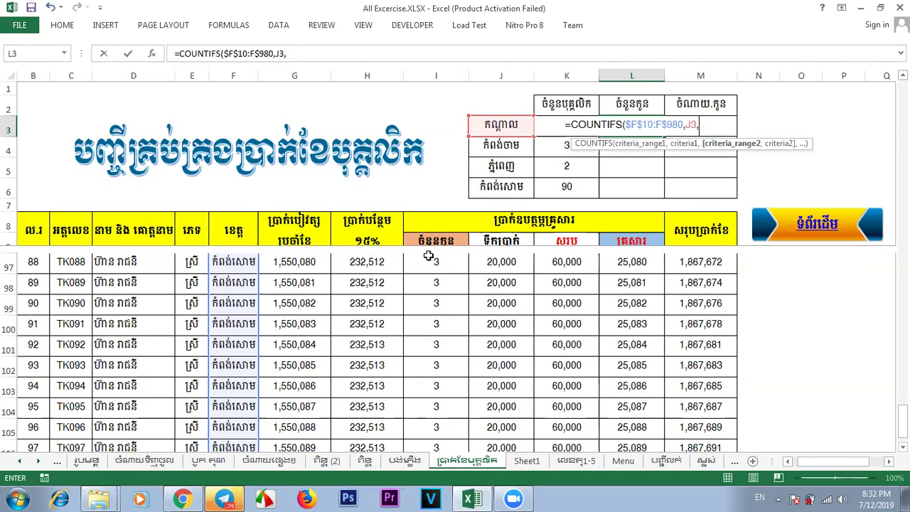
{"action": "key", "text": "BackSpace"}
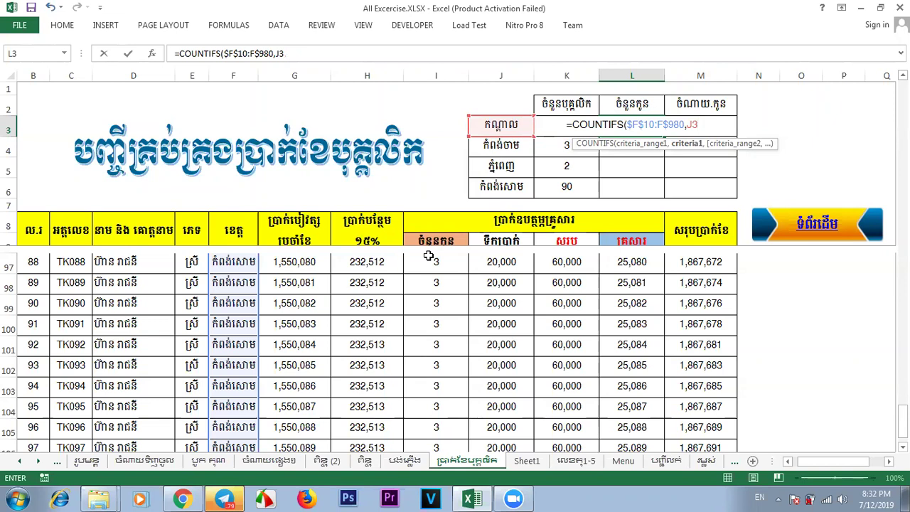
{"action": "key", "text": "BackSpace"}
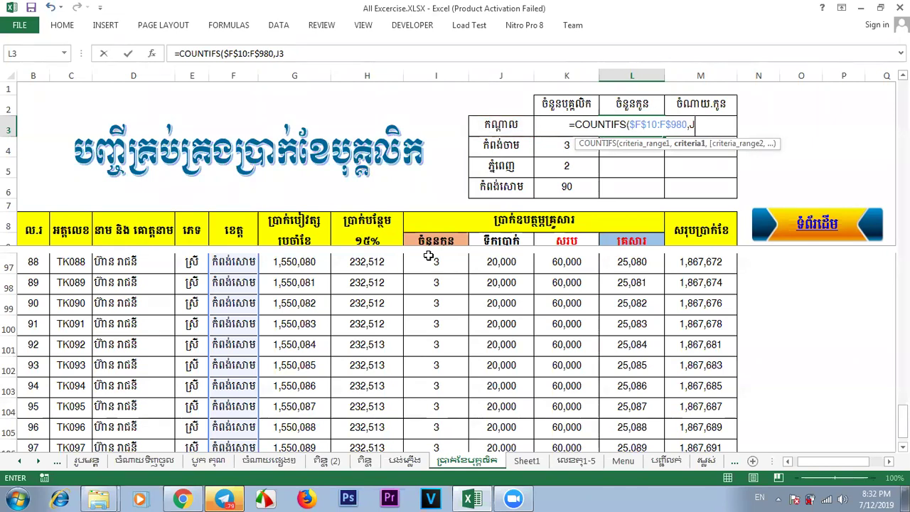
{"action": "key", "text": "BackSpace"}
{"action": "key", "text": "BackSpace"}
{"action": "key", "text": "BackSpace"}
{"action": "key", "text": "BackSpace"}
{"action": "key", "text": "BackSpace"}
{"action": "key", "text": "BackSpace"}
{"action": "key", "text": "BackSpace"}
{"action": "key", "text": "BackSpace"}
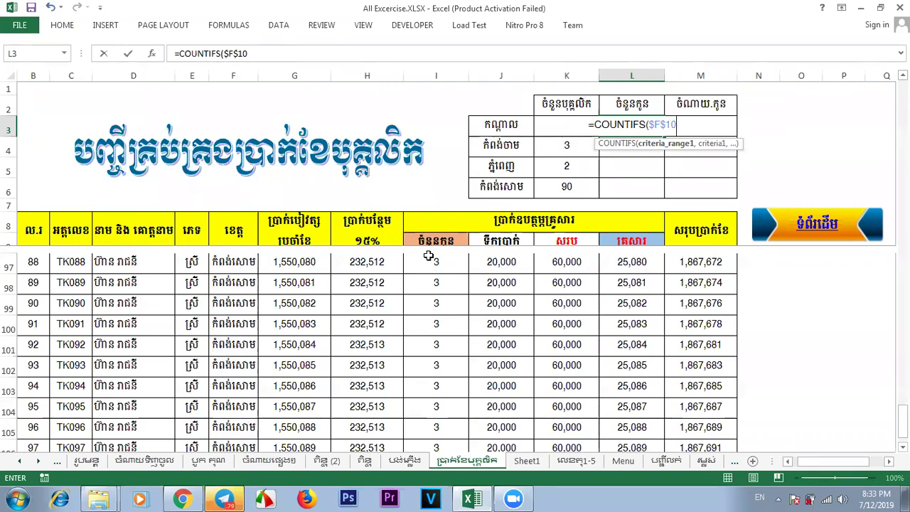
{"action": "key", "text": "BackSpace"}
{"action": "key", "text": "BackSpace"}
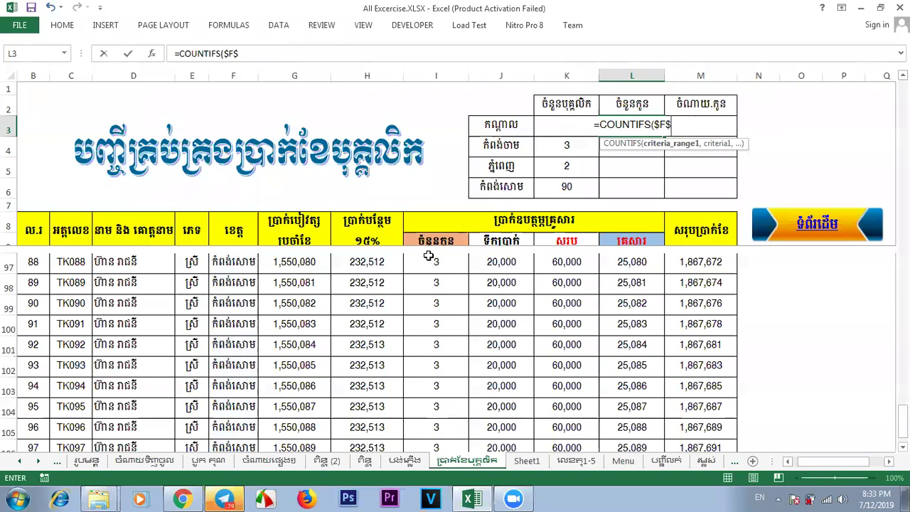
{"action": "key", "text": "BackSpace"}
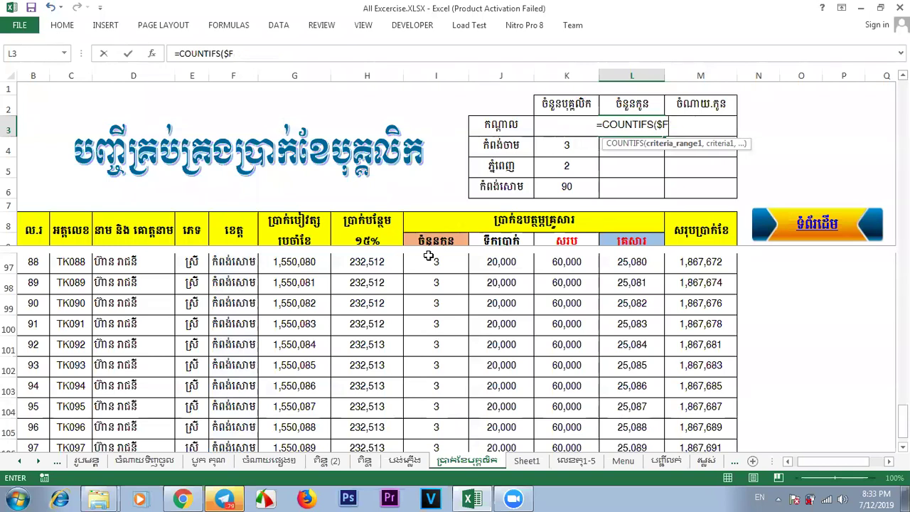
{"action": "key", "text": "Escape"}
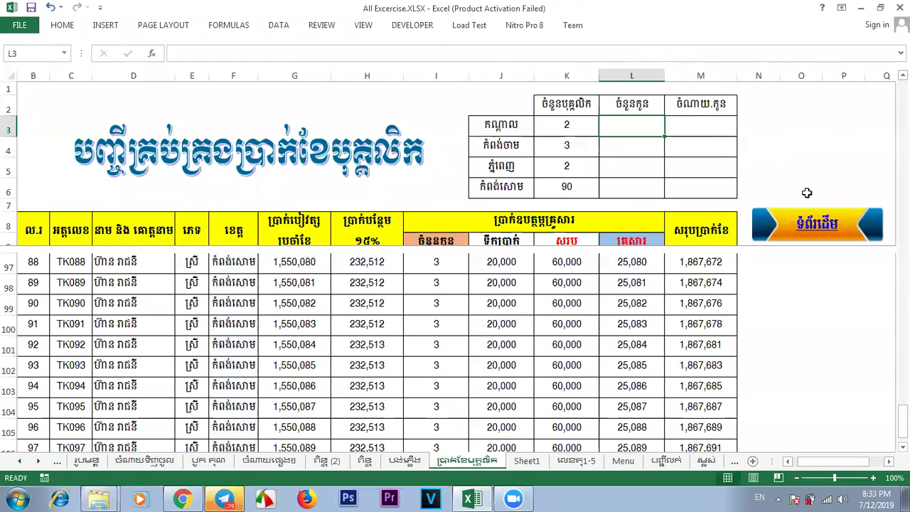
{"action": "left_click", "coordinate": [784, 146]}
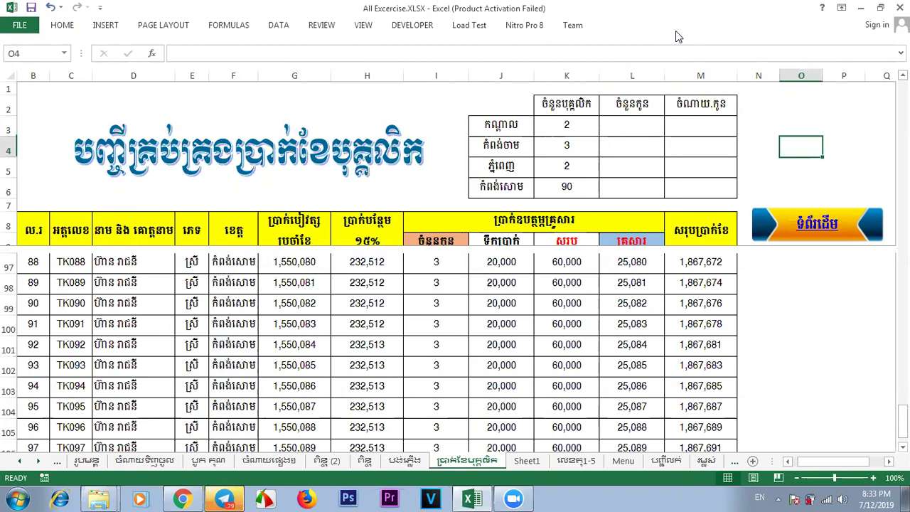
{"action": "left_click", "coordinate": [627, 126]}
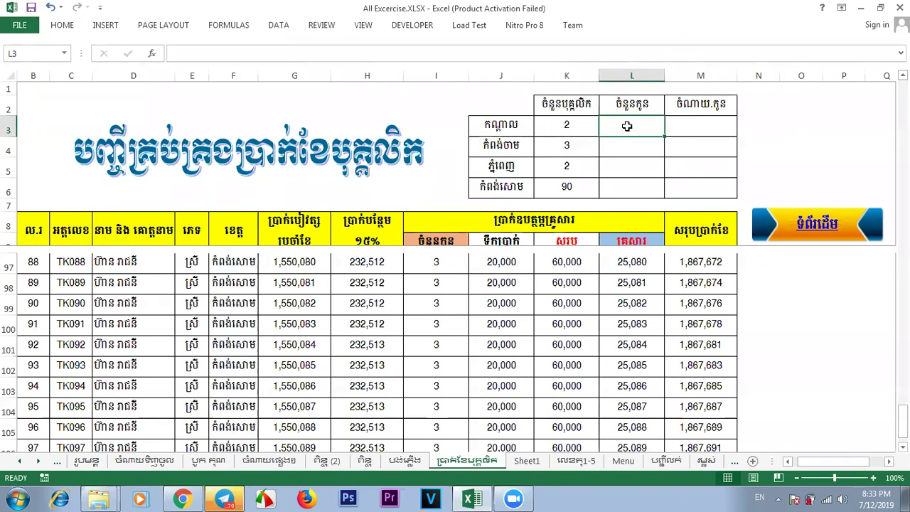
Auto-fit the heights of payroll header rows 8 and 9.
{"action": "left_click", "coordinate": [10, 242]}
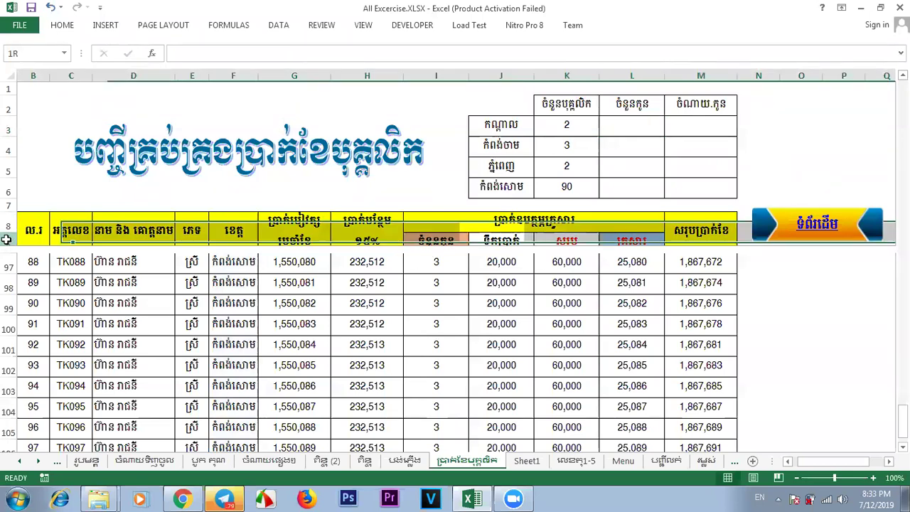
{"action": "mouse_move", "coordinate": [10, 244]}
{"action": "left_mouse_down"}
{"action": "mouse_move", "coordinate": [16, 229]}
{"action": "mouse_move", "coordinate": [14, 241]}
{"action": "left_mouse_up"}
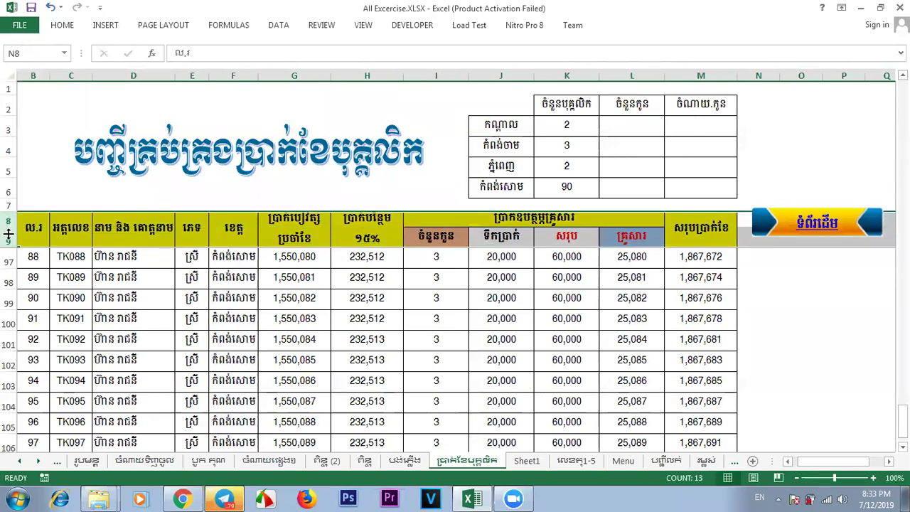
{"action": "double_click", "coordinate": [10, 228]}
{"action": "left_click", "coordinate": [811, 343]}
{"action": "left_click", "coordinate": [573, 248]}
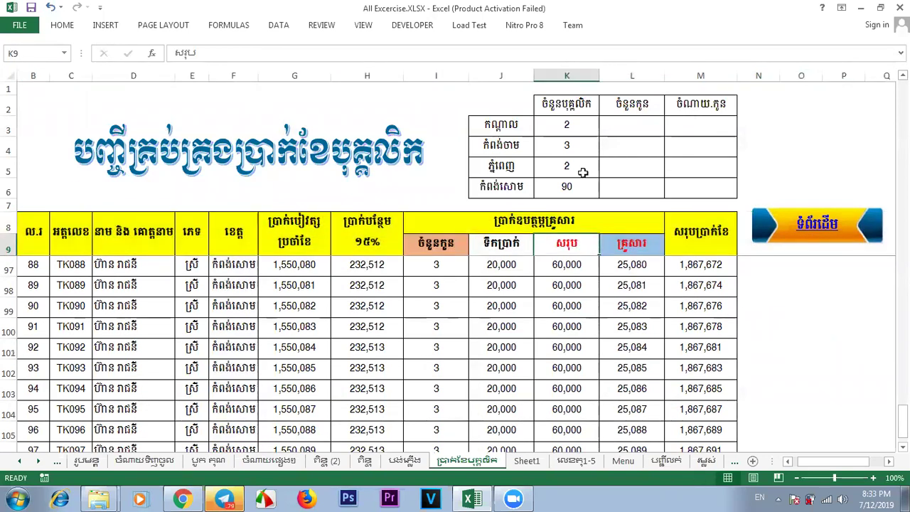
Start a SUMIF formula in L3, the number-of-children cell of the first province.
{"action": "left_click", "coordinate": [632, 124]}
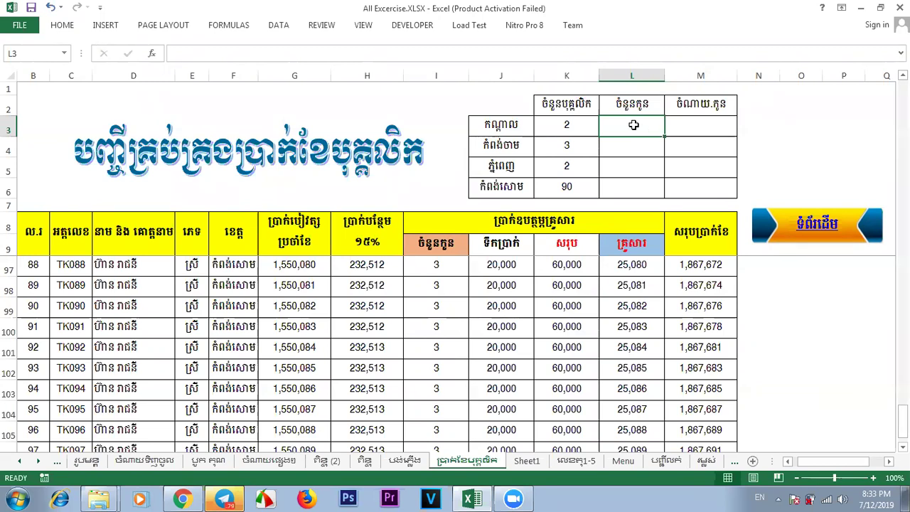
{"action": "left_click", "coordinate": [782, 145]}
{"action": "left_click", "coordinate": [631, 126]}
{"action": "left_click", "coordinate": [630, 110]}
{"action": "left_click", "coordinate": [632, 129]}
{"action": "type", "text": "=sum"}
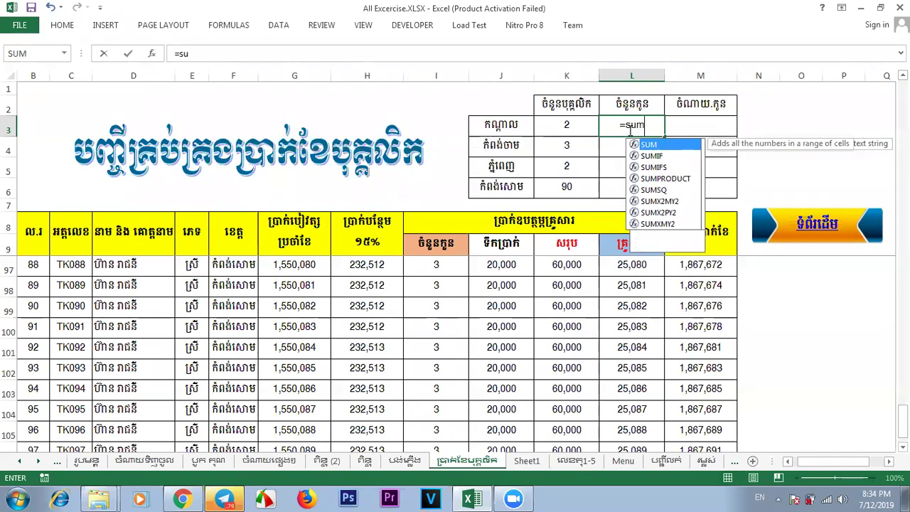
{"action": "type", "text": "if"}
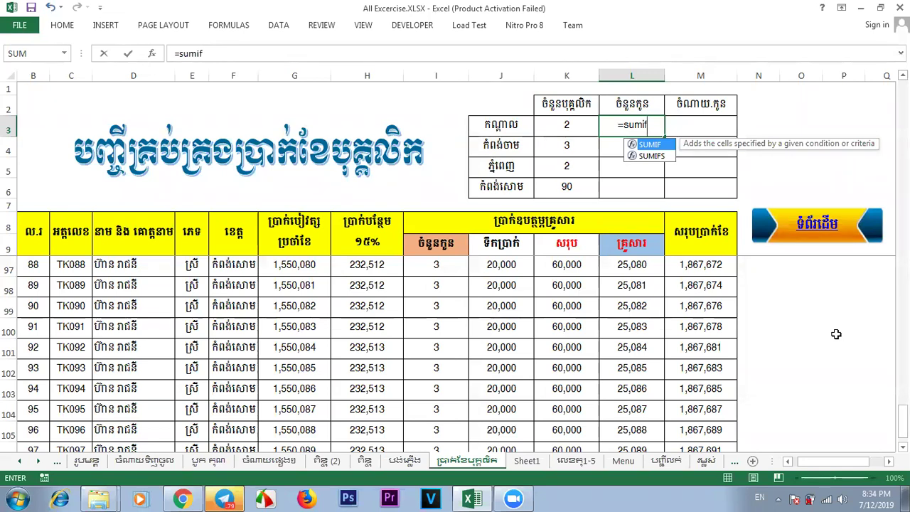
{"action": "double_click", "coordinate": [649, 147]}
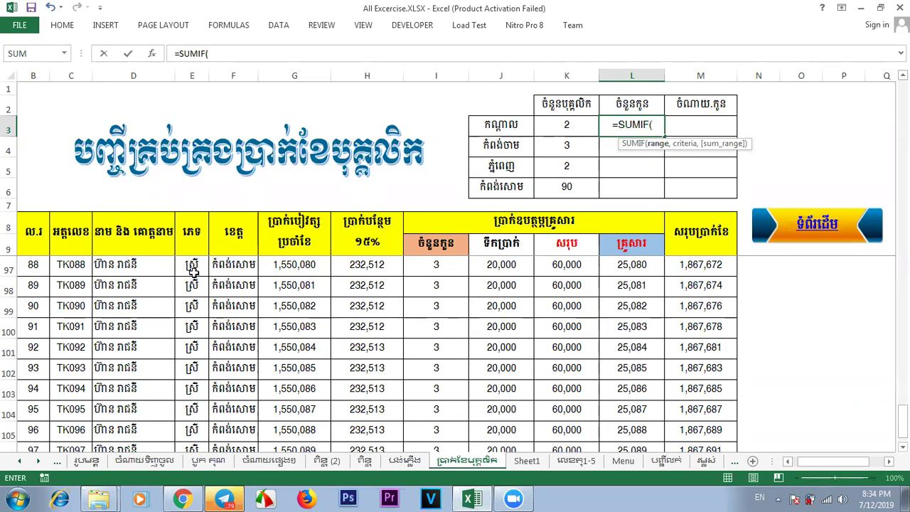
Enter E10:E1050 as the criteria range of the SUMIF formula in L3.
{"action": "left_click_drag", "start_coordinate": [192, 270], "coordinate": [195, 431]}
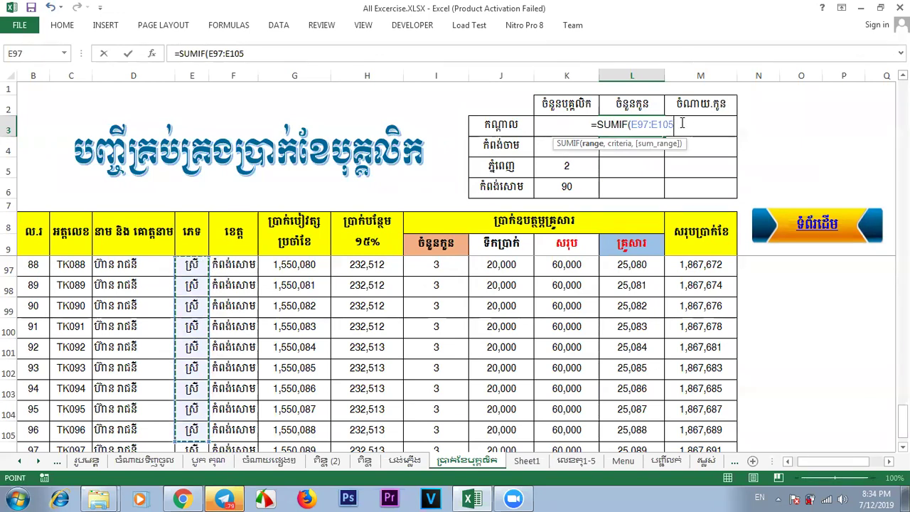
{"action": "type", "text": "0"}
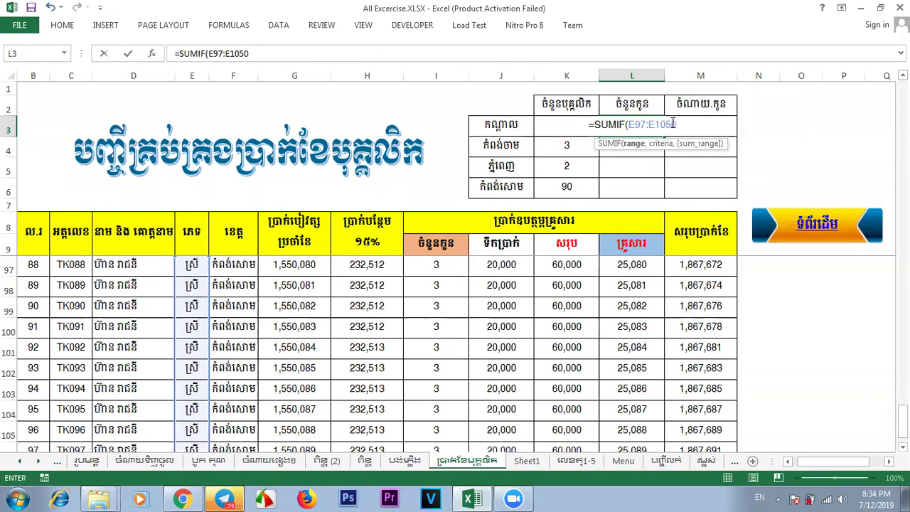
{"action": "left_click_drag", "start_coordinate": [676, 125], "coordinate": [630, 126]}
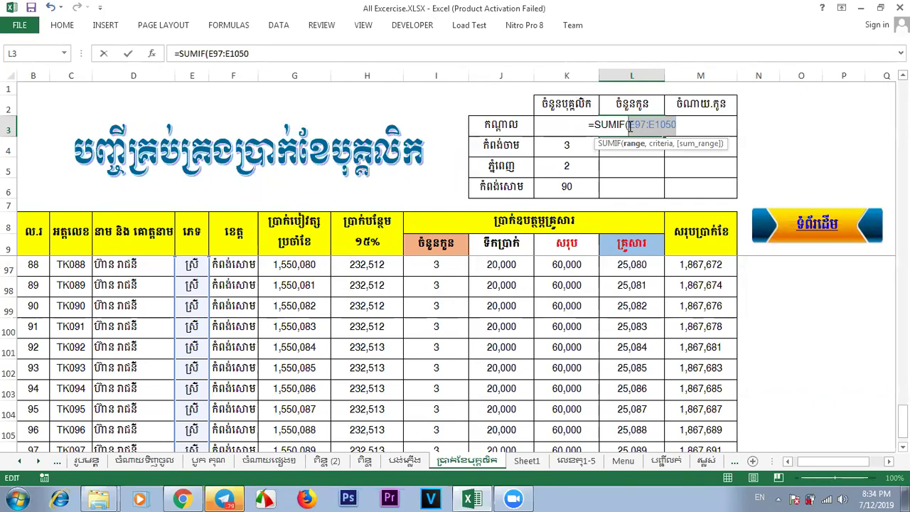
{"action": "left_click_drag", "start_coordinate": [902, 421], "coordinate": [902, 93]}
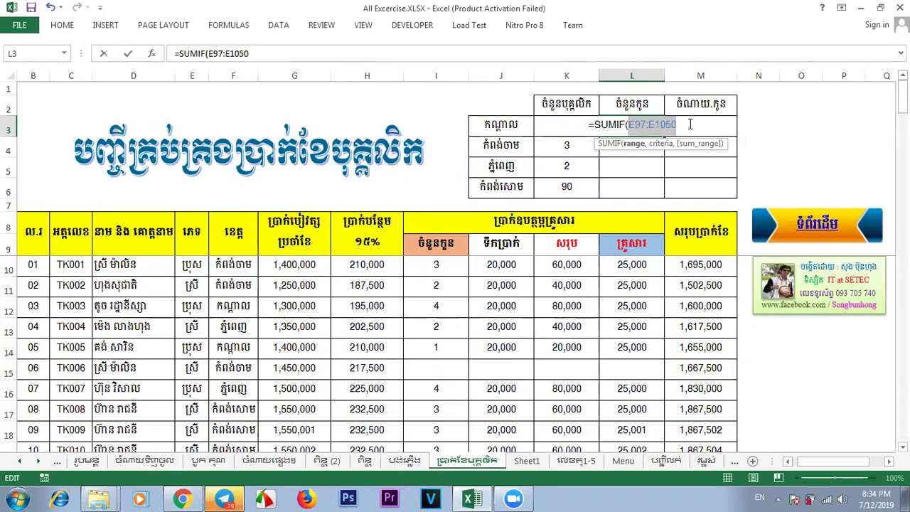
{"action": "left_click", "coordinate": [643, 125]}
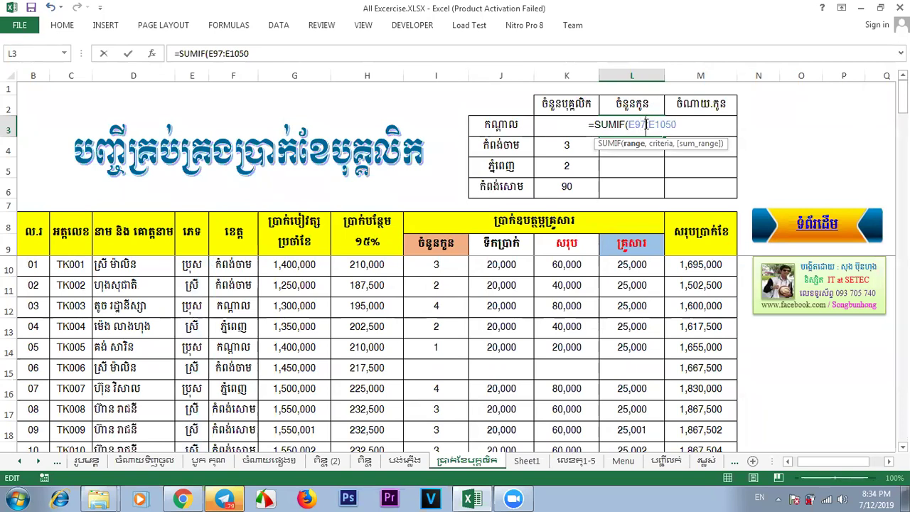
{"action": "key", "text": "BackSpace"}
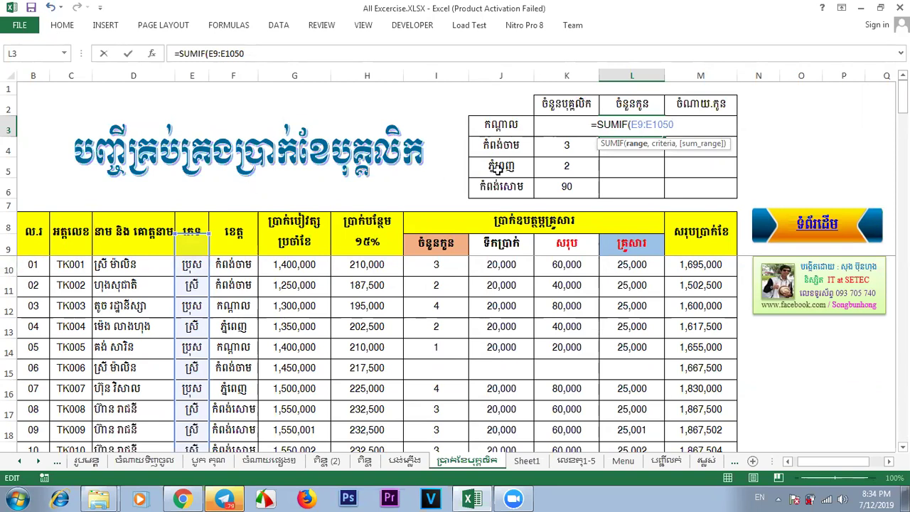
{"action": "left_click", "coordinate": [648, 133]}
{"action": "key", "text": "BackSpace"}
{"action": "type", "text": "10"}
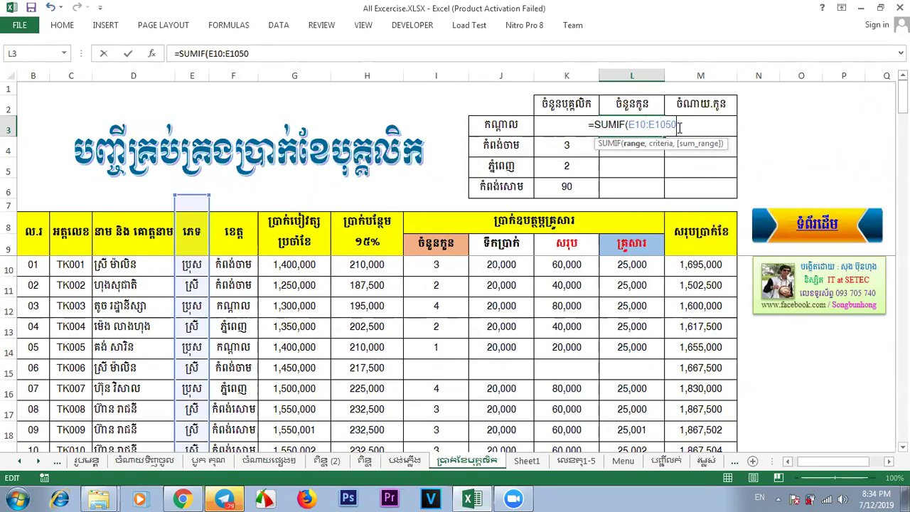
Lock the SUMIF range references as $E$10:$E$1050 and proceed to the criteria argument.
{"action": "left_click_drag", "start_coordinate": [680, 126], "coordinate": [628, 125]}
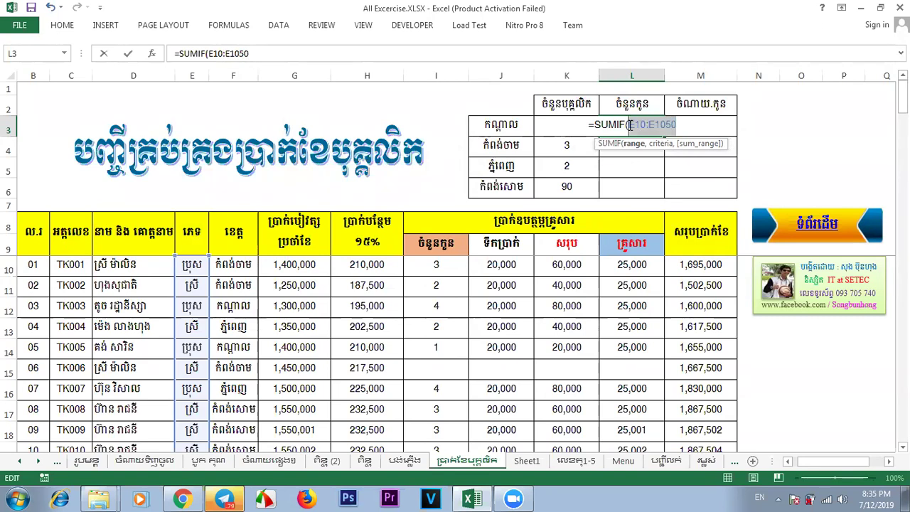
{"action": "key", "text": "F4"}
{"action": "left_click", "coordinate": [689, 126]}
{"action": "type", "text": ","}
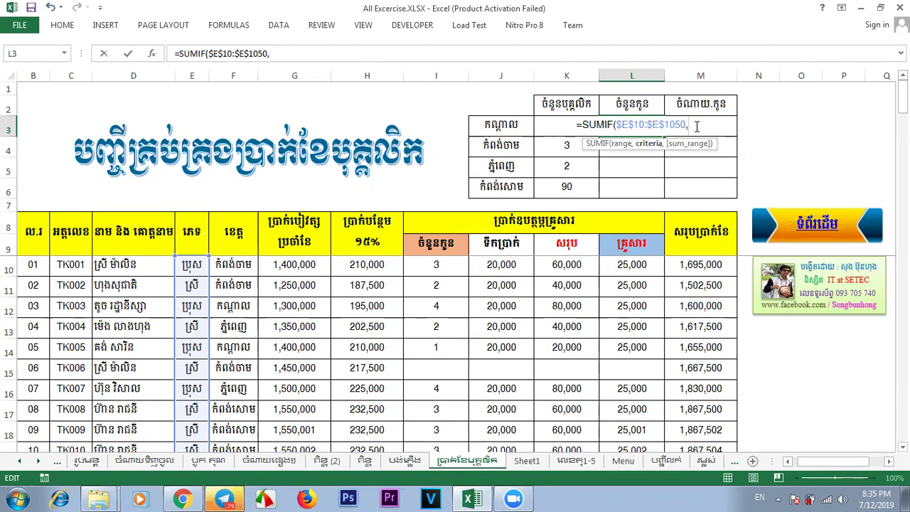
Correct the SUMIF range to the province column, $F$10:$F$1050.
{"action": "left_click", "coordinate": [627, 124]}
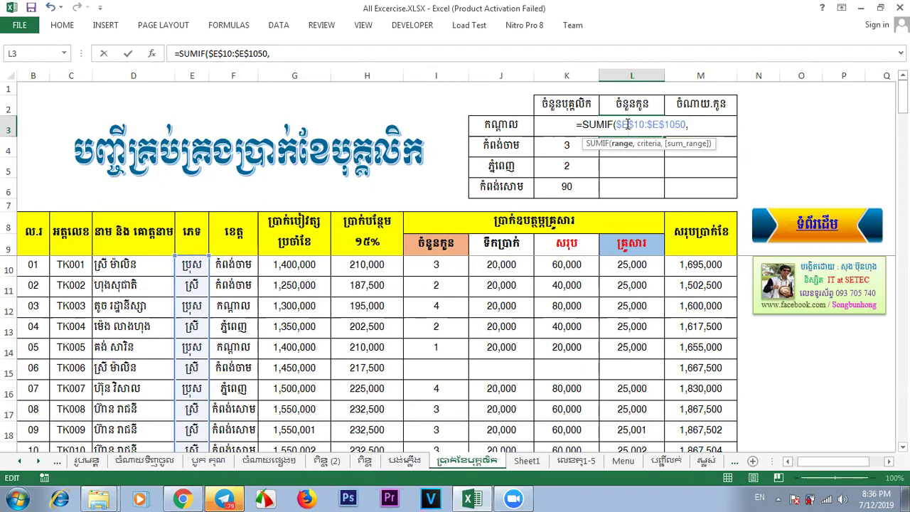
{"action": "key", "text": "BackSpace"}
{"action": "type", "text": "F"}
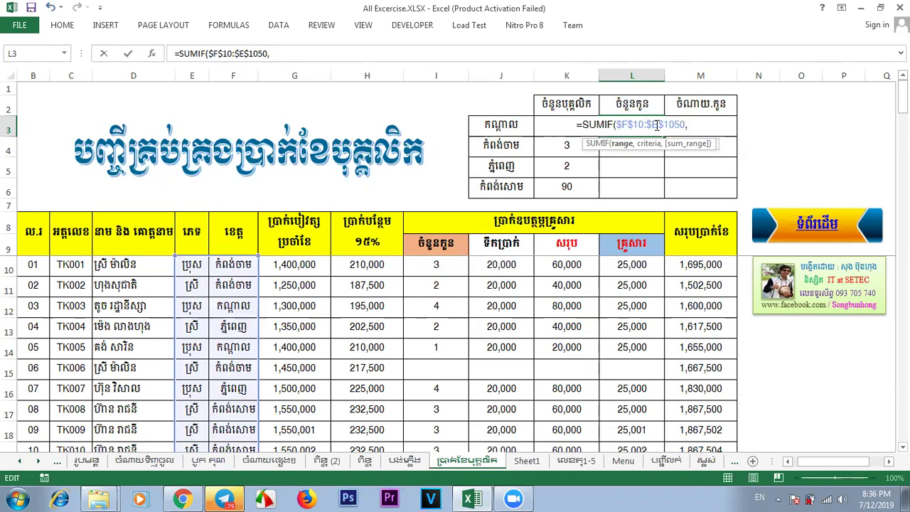
{"action": "left_click", "coordinate": [659, 125]}
{"action": "key", "text": "BackSpace"}
{"action": "type", "text": "F"}
{"action": "left_click", "coordinate": [700, 125]}
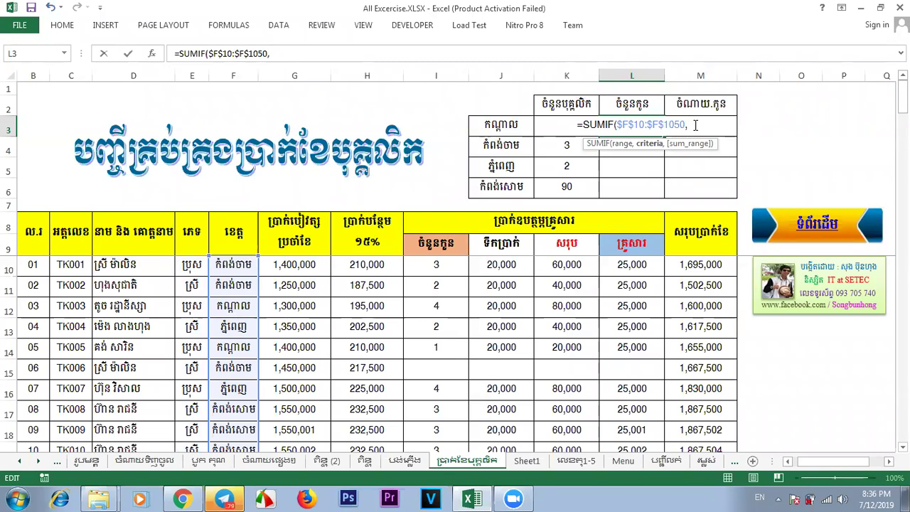
Complete the SUMIF formula in L3 with criterion J3 and the locked sum range $I$10:$I$170.
{"action": "left_click", "coordinate": [502, 125]}
{"action": "type", "text": ","}
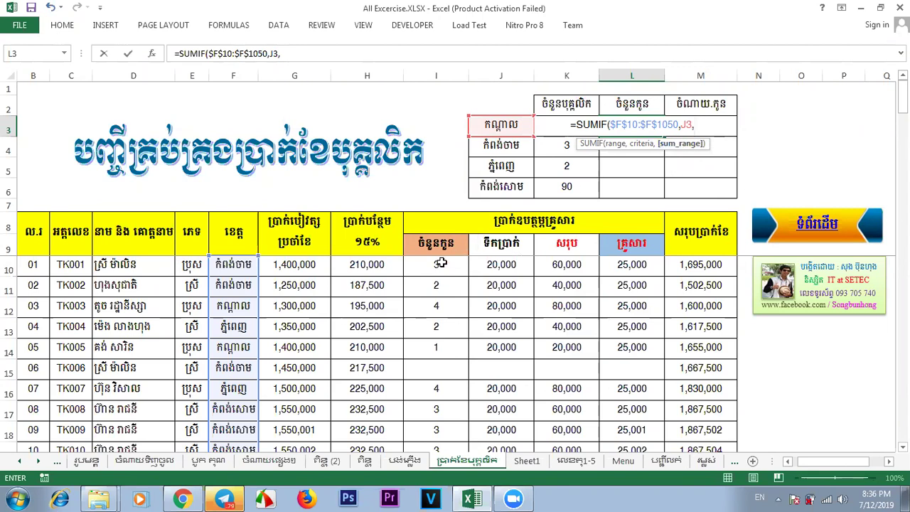
{"action": "left_click_drag", "start_coordinate": [433, 271], "coordinate": [435, 407]}
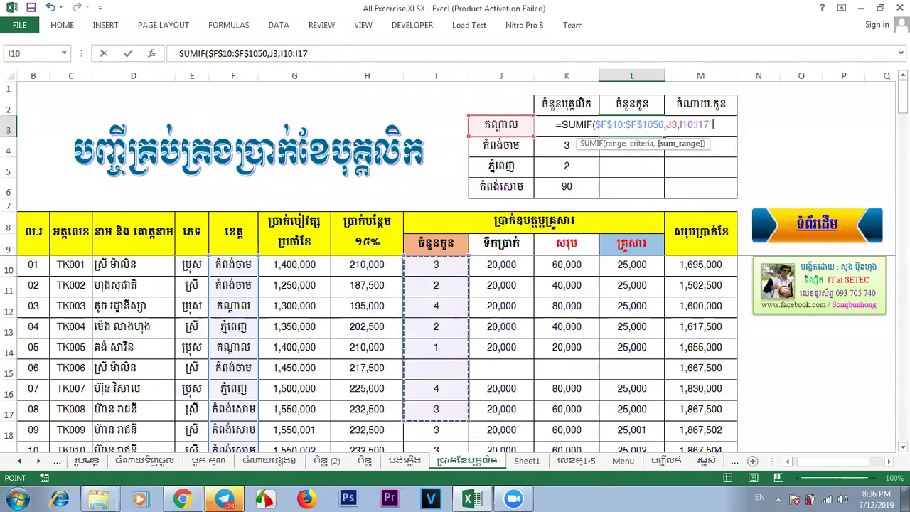
{"action": "type", "text": ")"}
{"action": "left_click_drag", "start_coordinate": [712, 125], "coordinate": [678, 127]}
{"action": "key", "text": "F4"}
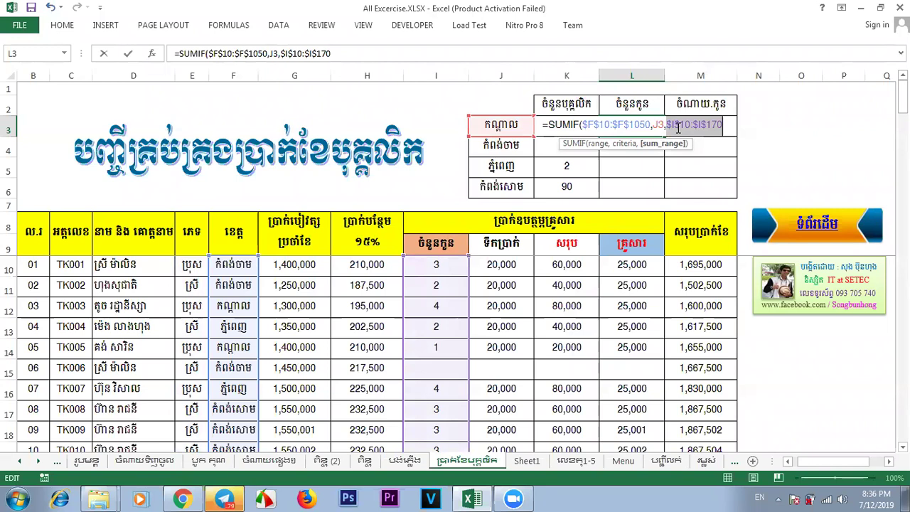
{"action": "left_click", "coordinate": [727, 126]}
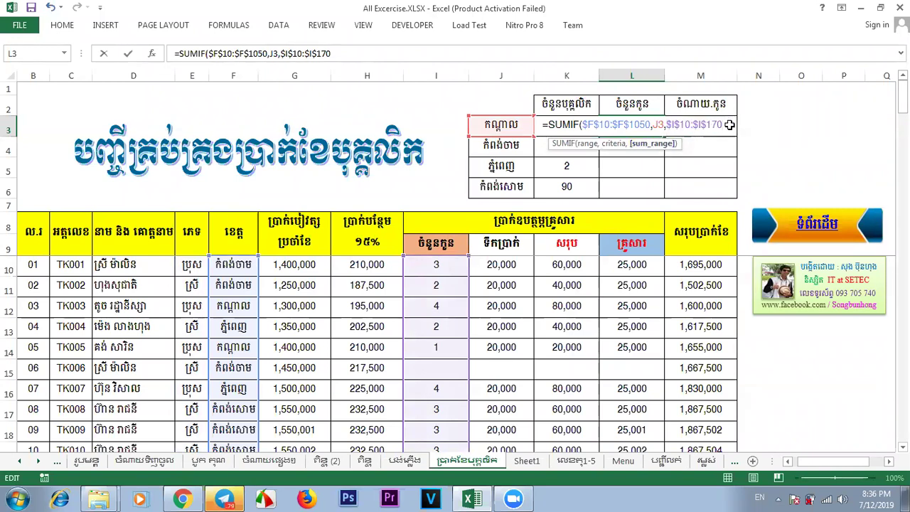
{"action": "key", "text": "Return"}
{"action": "left_click", "coordinate": [631, 126]}
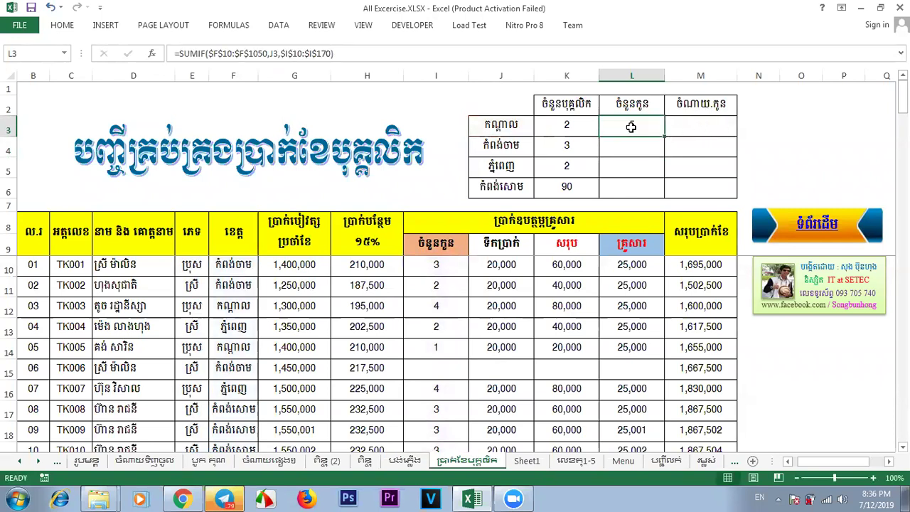
Examine the province column and the number-of-children entries in the payroll rows to check the L3 total.
{"action": "left_click", "coordinate": [760, 146]}
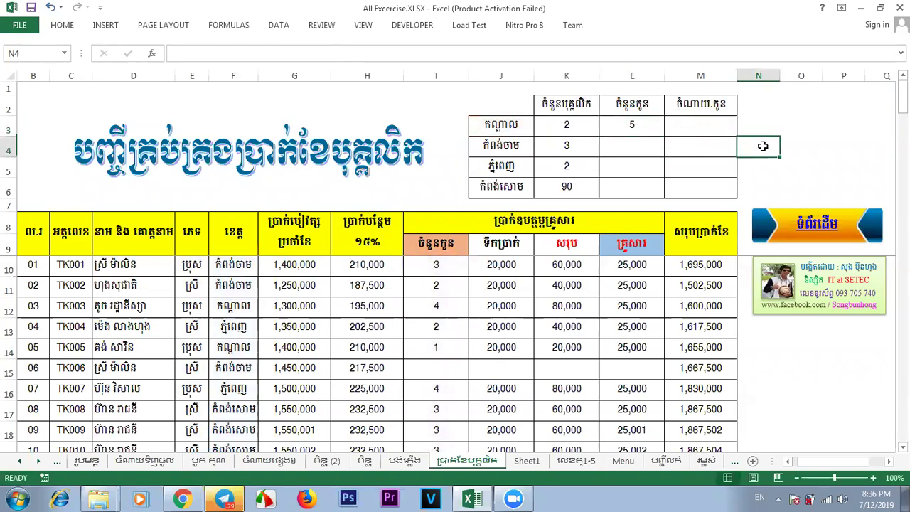
{"action": "left_click", "coordinate": [238, 264]}
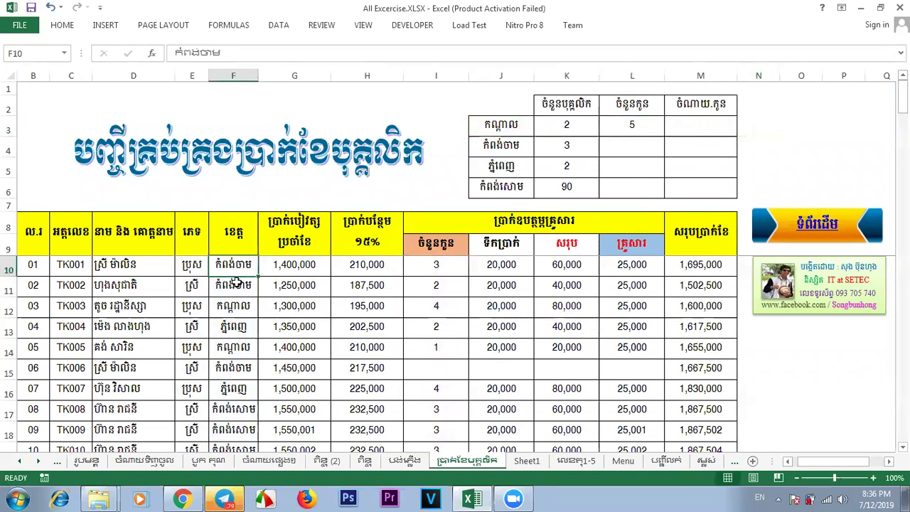
{"action": "left_click", "coordinate": [236, 292]}
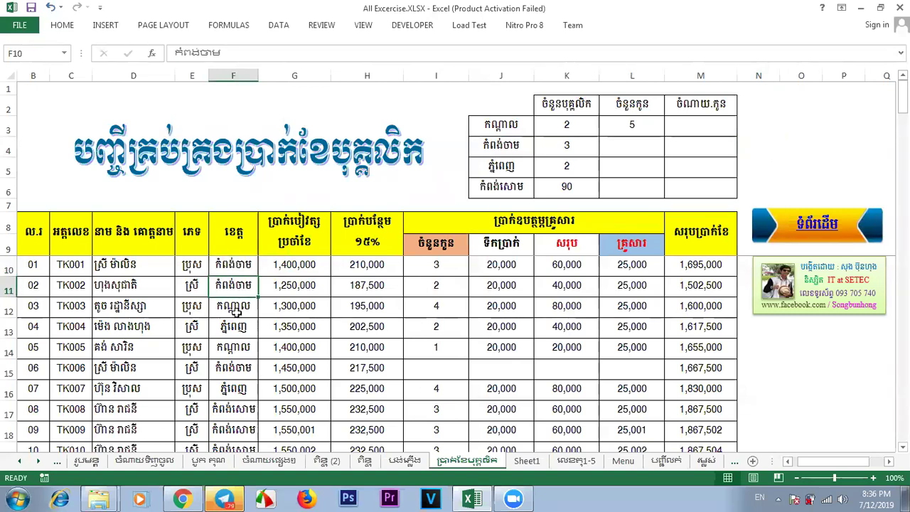
{"action": "left_click", "coordinate": [237, 313]}
{"action": "left_click", "coordinate": [237, 329]}
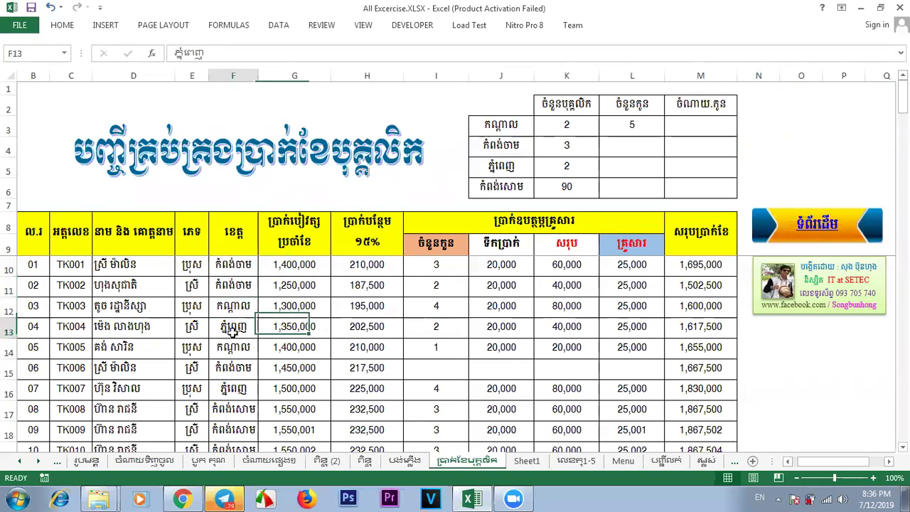
{"action": "left_click", "coordinate": [234, 348]}
{"action": "left_click", "coordinate": [235, 368]}
{"action": "left_click", "coordinate": [430, 353]}
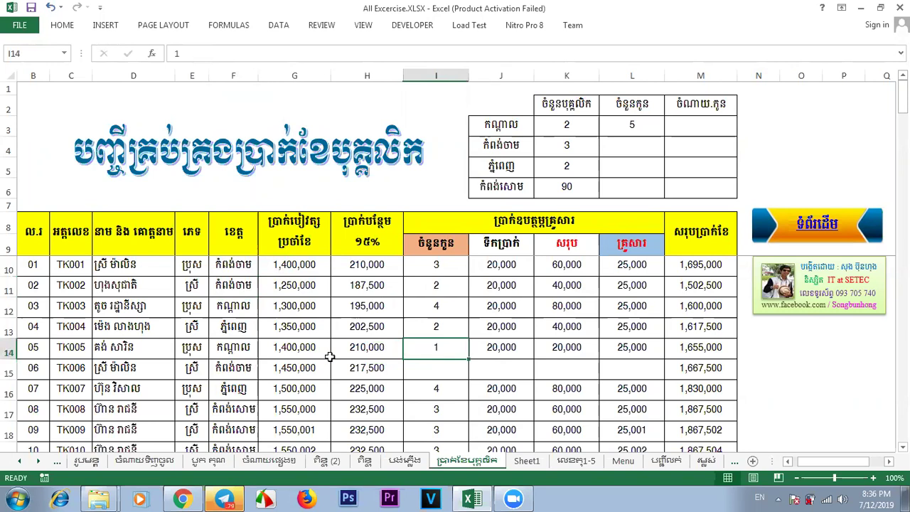
{"action": "left_click", "coordinate": [236, 390]}
{"action": "left_click", "coordinate": [240, 412]}
{"action": "key", "text": "Down"}
{"action": "key", "text": "Down"}
{"action": "key", "text": "Down"}
{"action": "key", "text": "Down"}
{"action": "key", "text": "Down"}
{"action": "key", "text": "Down"}
{"action": "key", "text": "Down"}
{"action": "key", "text": "Down"}
{"action": "key", "text": "Down"}
{"action": "key", "text": "Down"}
{"action": "key", "text": "Down"}
{"action": "key", "text": "Down"}
{"action": "key", "text": "Down"}
{"action": "key", "text": "Down"}
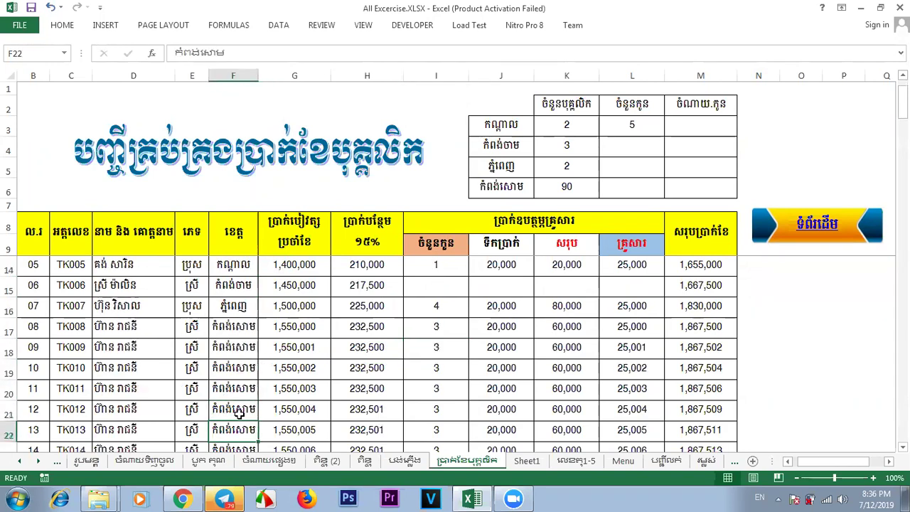
{"action": "left_click_drag", "start_coordinate": [904, 145], "coordinate": [904, 99]}
Copy the SUMIF formula from L3 down to L6 and check the children totals of the other provinces.
{"action": "left_click", "coordinate": [623, 127]}
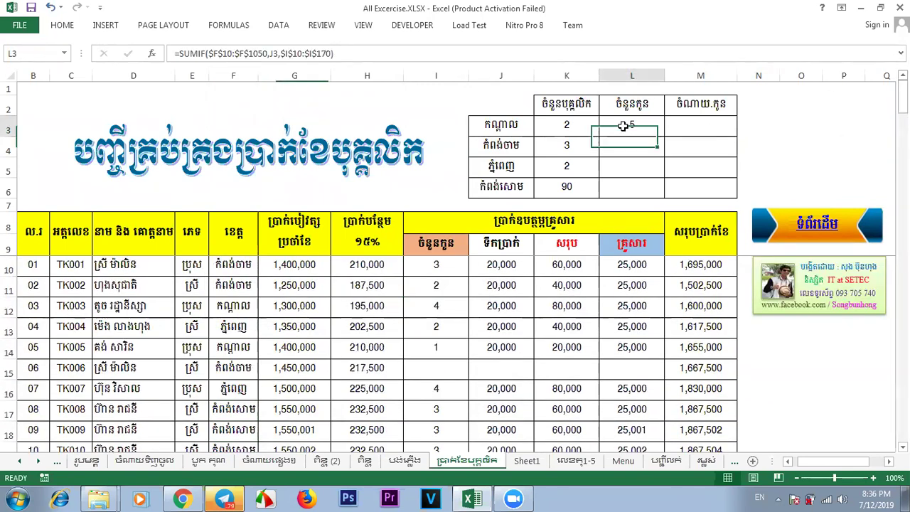
{"action": "left_click_drag", "start_coordinate": [663, 136], "coordinate": [661, 191]}
{"action": "left_click", "coordinate": [634, 143]}
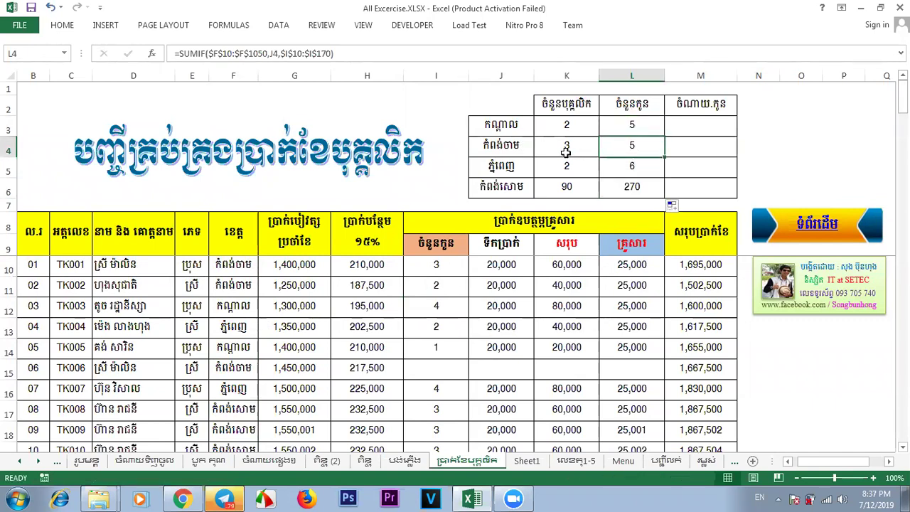
{"action": "left_click", "coordinate": [630, 168]}
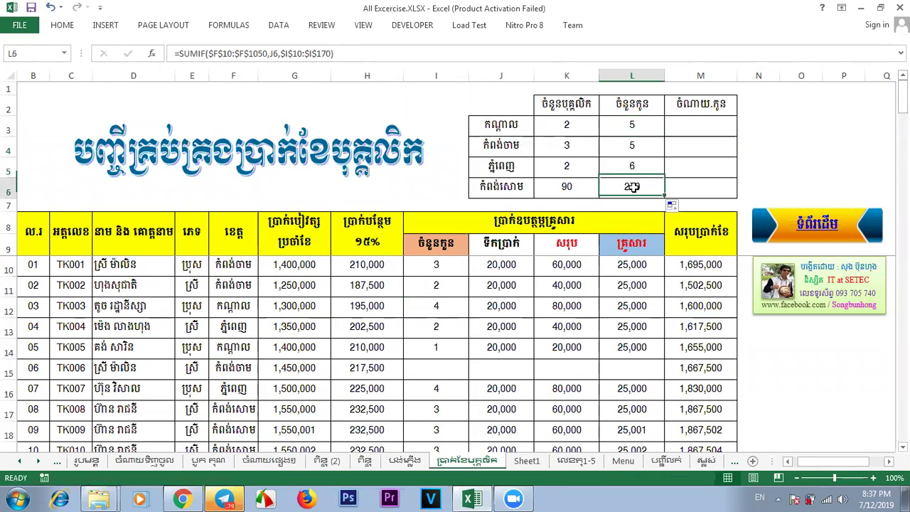
{"action": "left_click", "coordinate": [241, 409]}
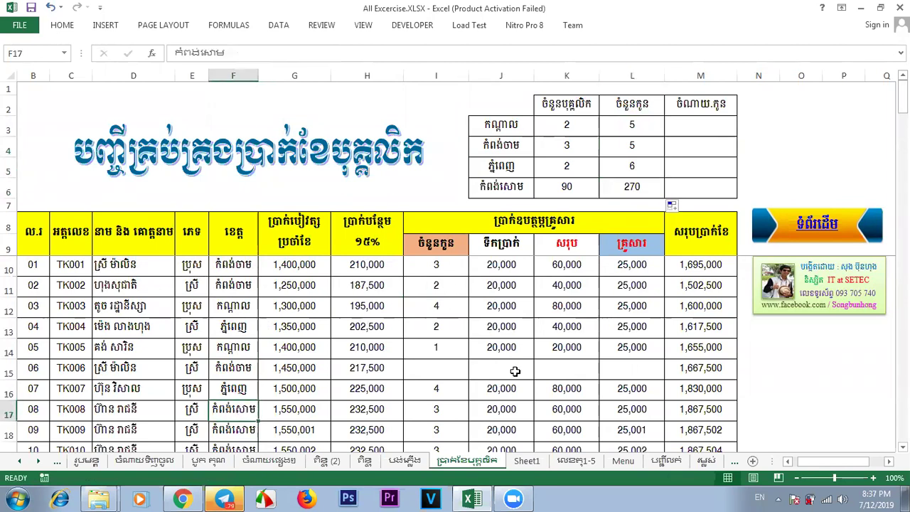
{"action": "left_click", "coordinate": [632, 186]}
{"action": "left_click", "coordinate": [808, 147]}
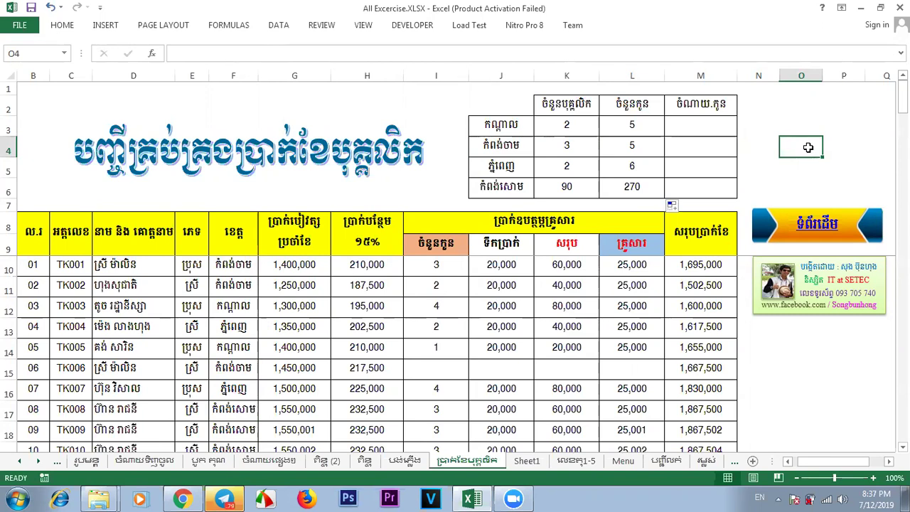
Review the range $F$10:$F$1050 and the criterion J3 in the SUMIF formula of cell L3.
{"action": "left_click", "coordinate": [629, 126]}
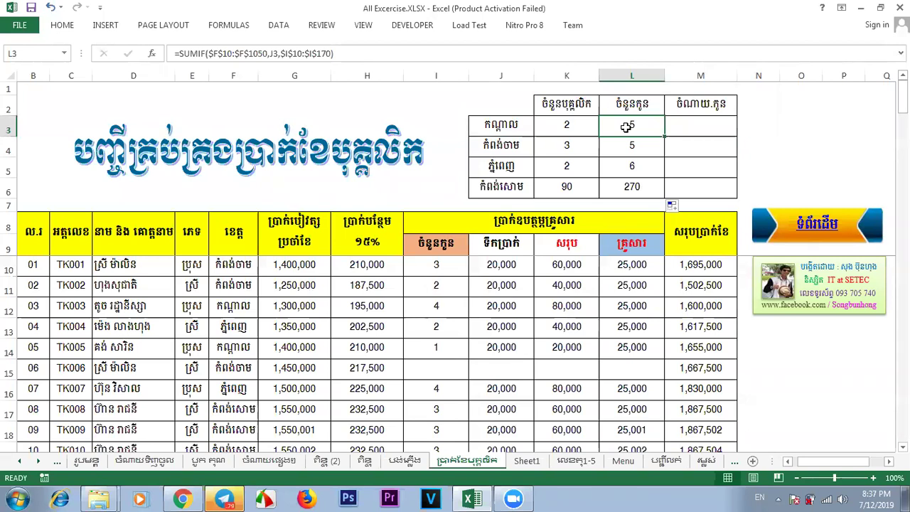
{"action": "left_click", "coordinate": [336, 55]}
{"action": "left_click", "coordinate": [289, 56]}
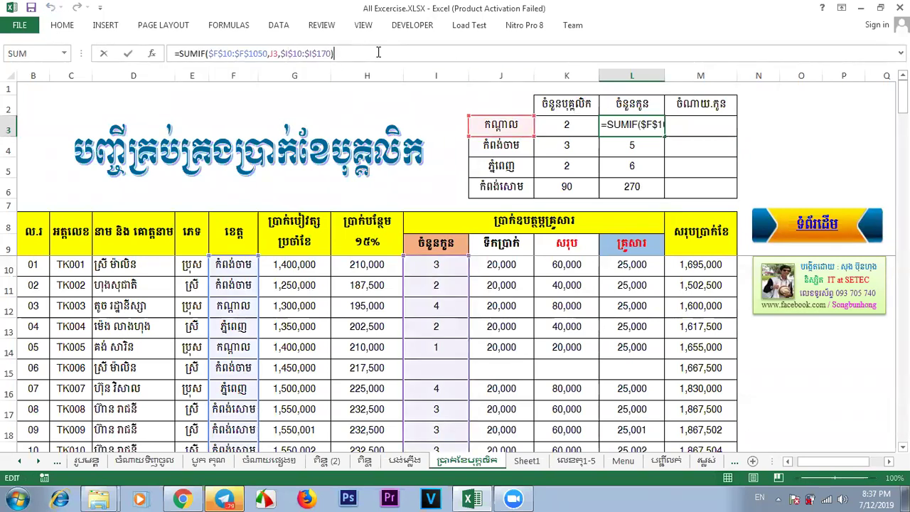
{"action": "left_click", "coordinate": [249, 54]}
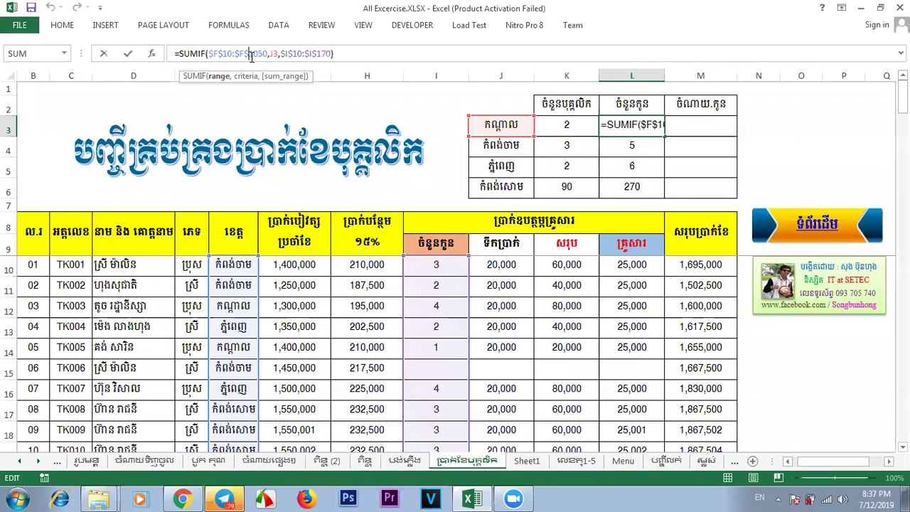
{"action": "left_click", "coordinate": [276, 54]}
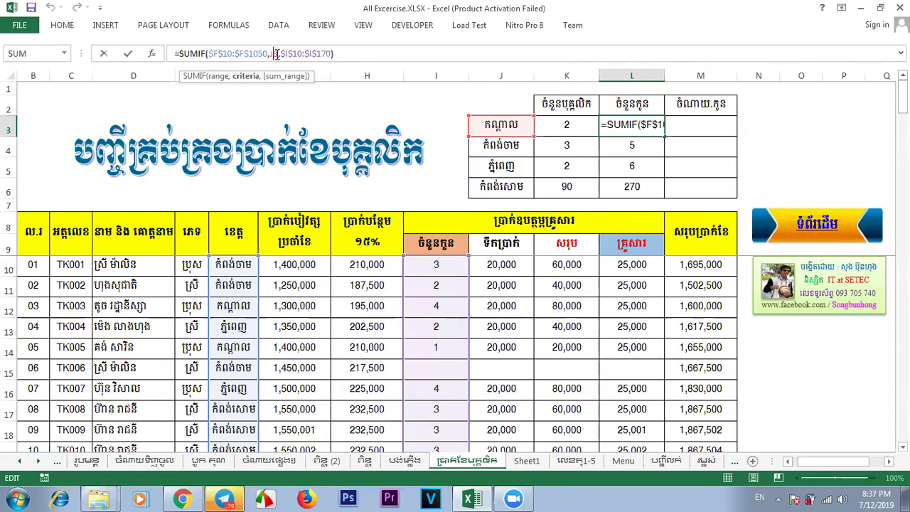
{"action": "left_click_drag", "start_coordinate": [268, 53], "coordinate": [208, 55]}
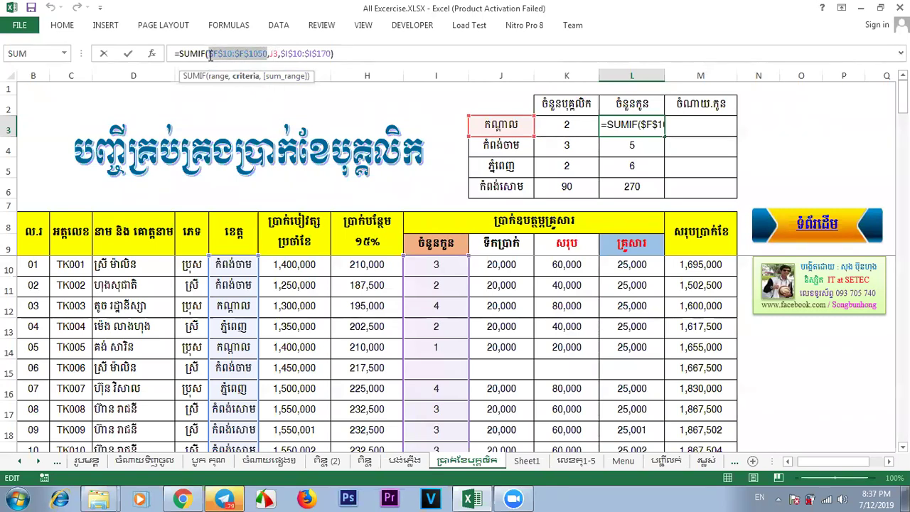
{"action": "left_click", "coordinate": [279, 54]}
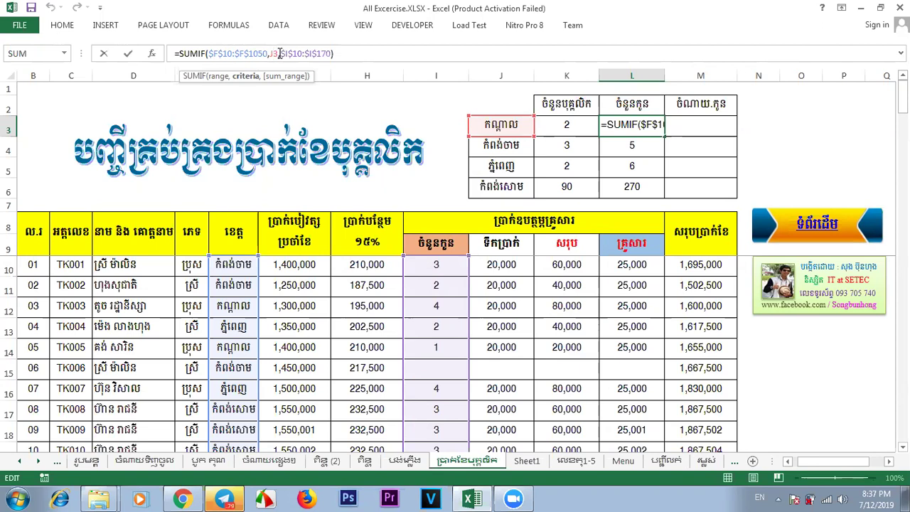
{"action": "left_click_drag", "start_coordinate": [266, 54], "coordinate": [210, 57]}
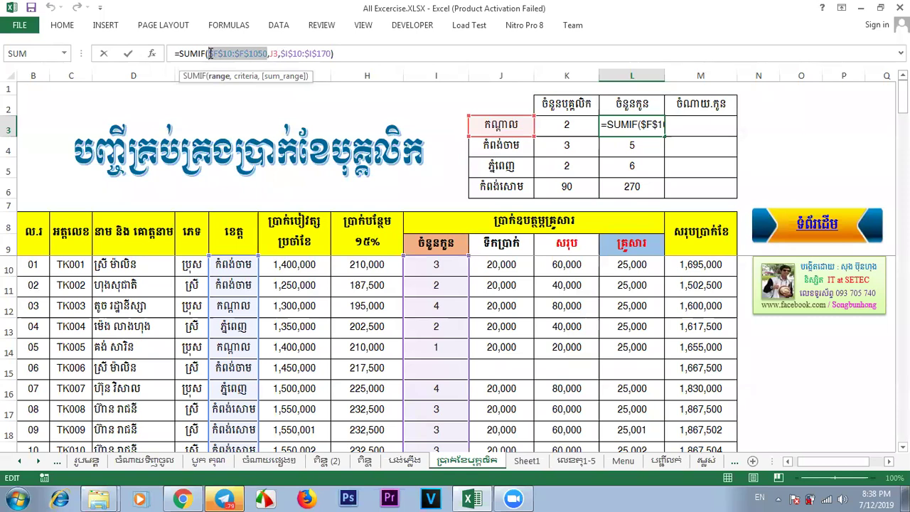
{"action": "left_click", "coordinate": [279, 53]}
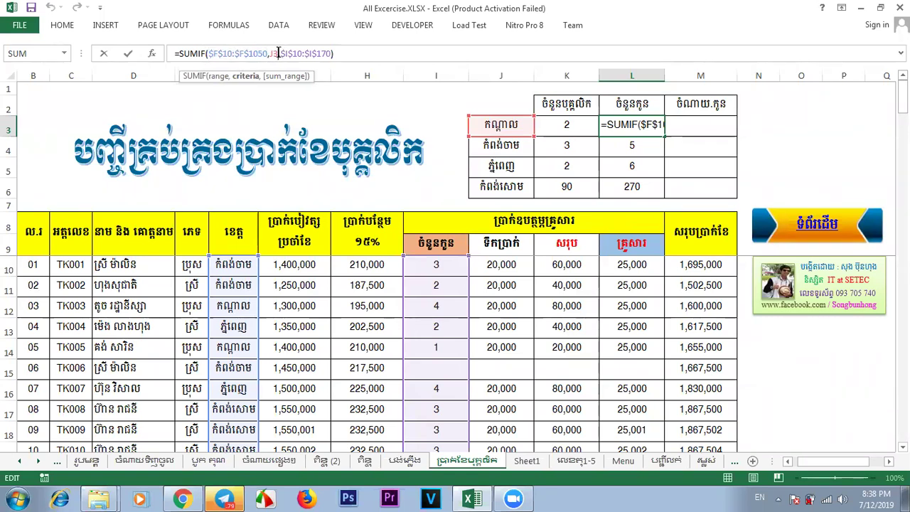
{"action": "left_click_drag", "start_coordinate": [268, 55], "coordinate": [208, 54]}
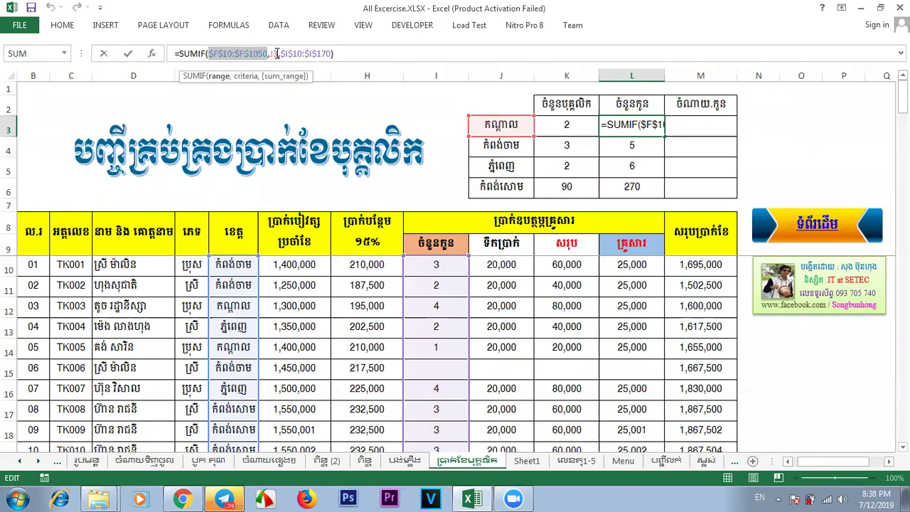
{"action": "left_click", "coordinate": [276, 54]}
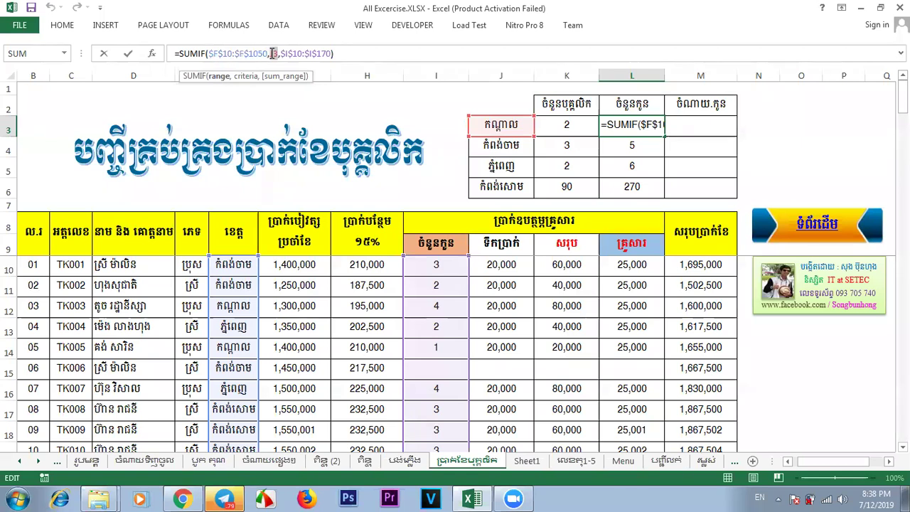
{"action": "left_click", "coordinate": [274, 54]}
{"action": "left_click_drag", "start_coordinate": [268, 54], "coordinate": [209, 54]}
{"action": "double_click", "coordinate": [275, 54]}
{"action": "left_click", "coordinate": [272, 54]}
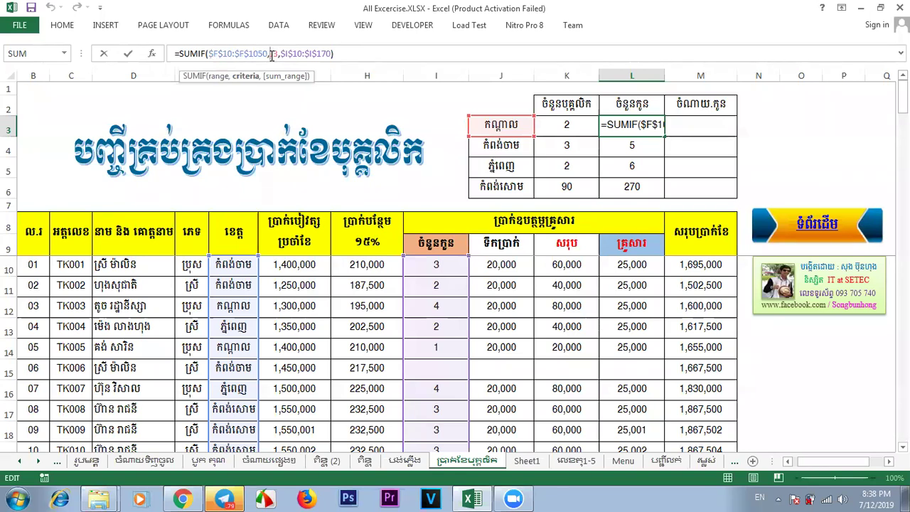
{"action": "left_click_drag", "start_coordinate": [267, 54], "coordinate": [210, 55]}
{"action": "double_click", "coordinate": [274, 54]}
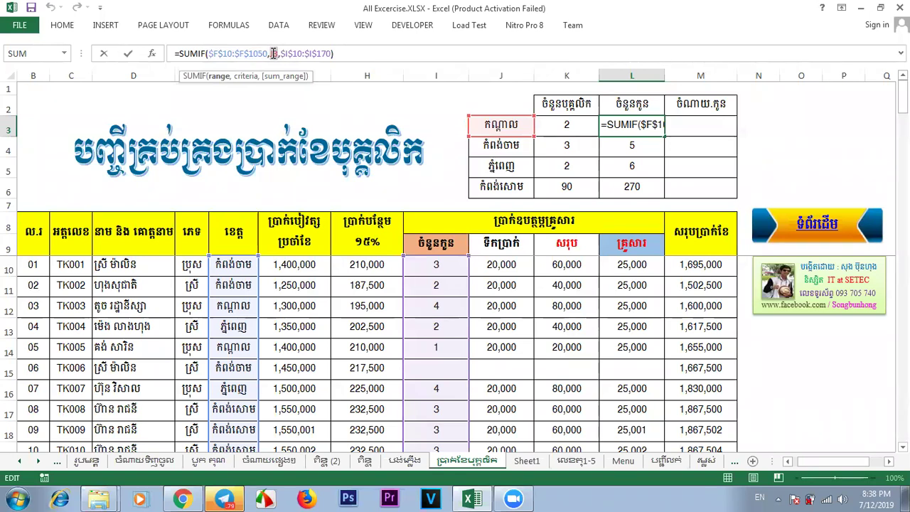
{"action": "left_click", "coordinate": [274, 54]}
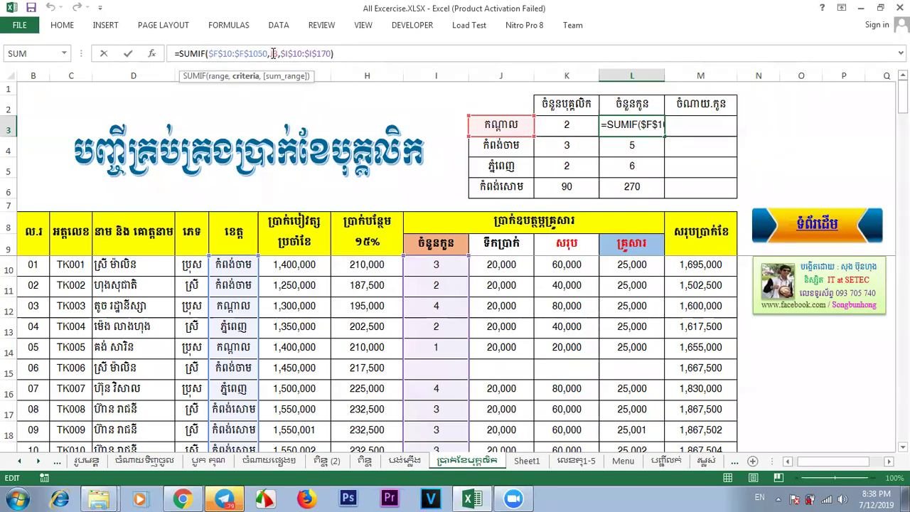
Review the L3 formula's sum range $I$10:$I$170 against its range and criterion, leaving the formula as it is.
{"action": "left_click_drag", "start_coordinate": [281, 55], "coordinate": [313, 54]}
{"action": "left_click", "coordinate": [313, 54]}
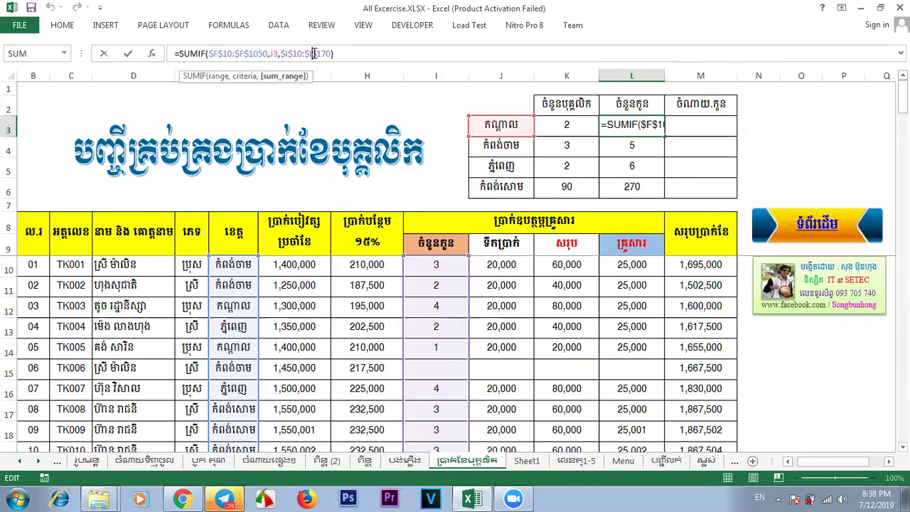
{"action": "left_click_drag", "start_coordinate": [208, 54], "coordinate": [268, 57]}
{"action": "double_click", "coordinate": [275, 54]}
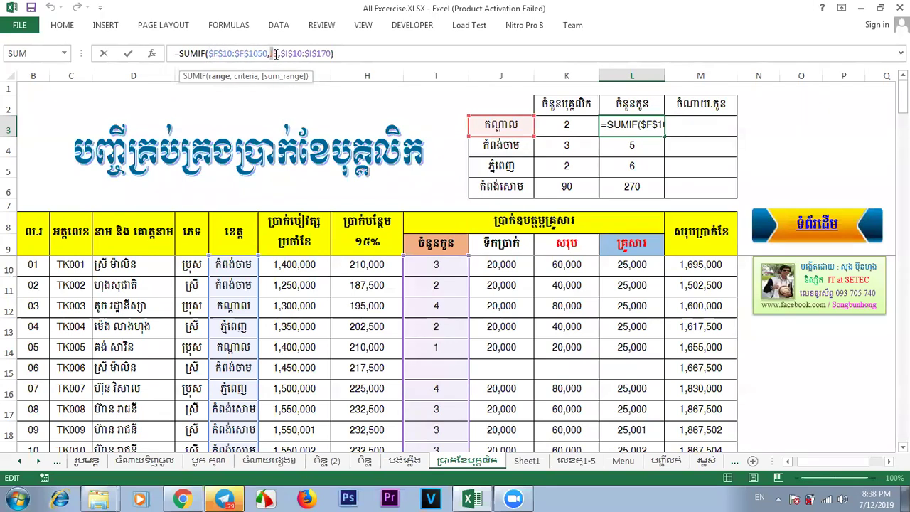
{"action": "left_click_drag", "start_coordinate": [280, 54], "coordinate": [331, 54]}
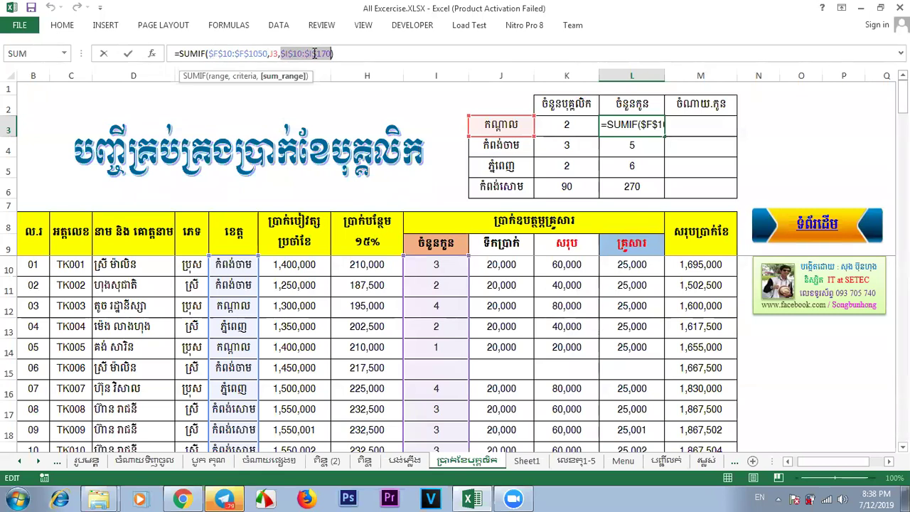
{"action": "left_click", "coordinate": [340, 54]}
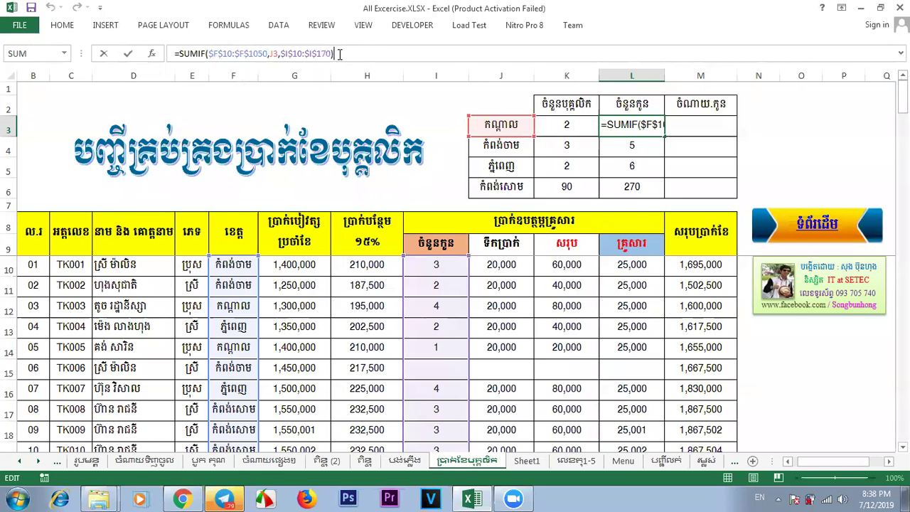
{"action": "key", "text": "Left"}
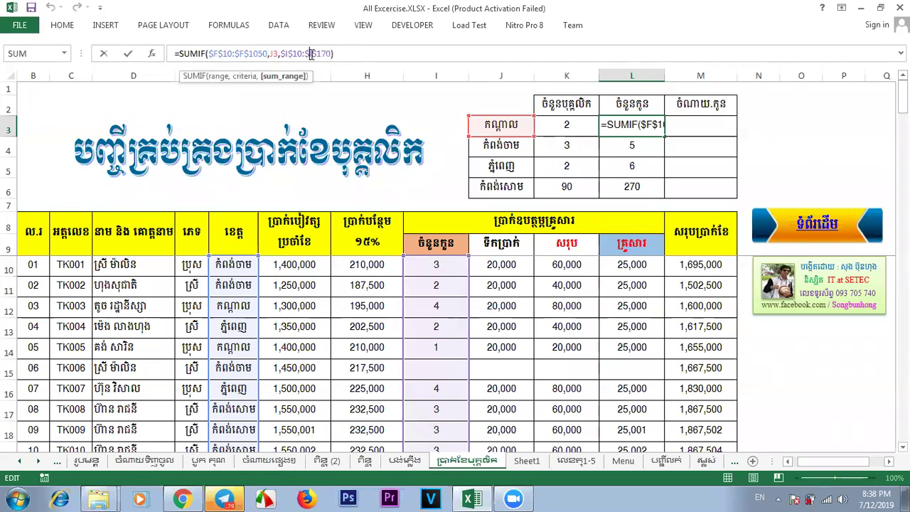
{"action": "key", "text": "Return"}
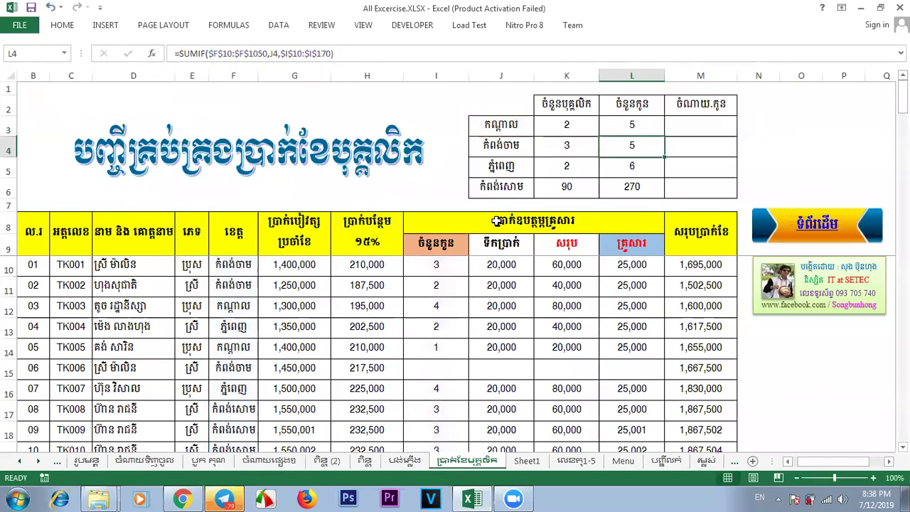
{"action": "left_click", "coordinate": [776, 145]}
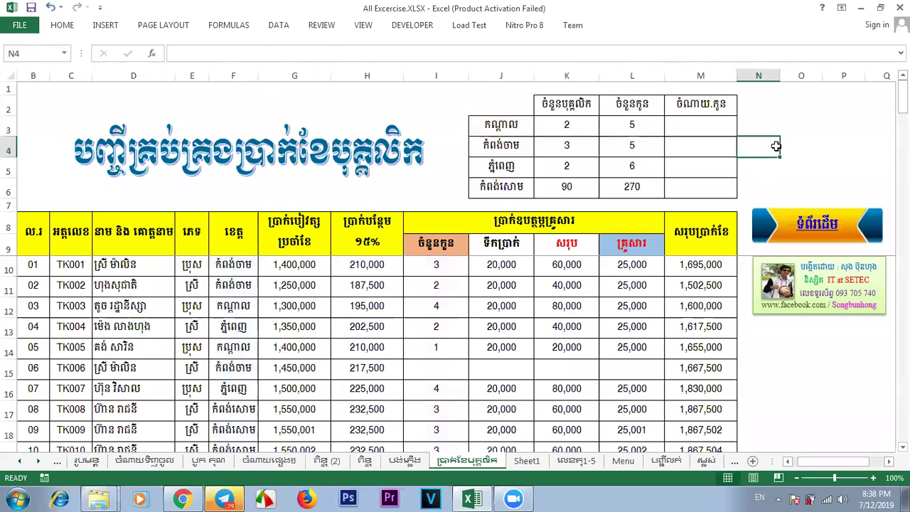
Clear the children totals in L3:L6 of the province summary table.
{"action": "left_click", "coordinate": [644, 189]}
{"action": "left_click_drag", "start_coordinate": [643, 175], "coordinate": [646, 126]}
{"action": "key", "text": "Delete"}
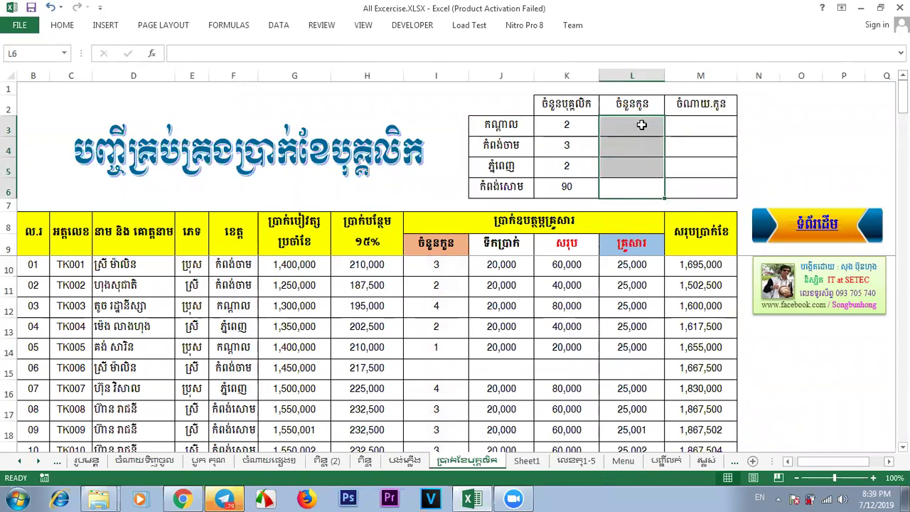
Start a SUMIF formula in L3 with the locked province range $F$10:$F$1600.
{"action": "left_click", "coordinate": [641, 125]}
{"action": "type", "text": "="}
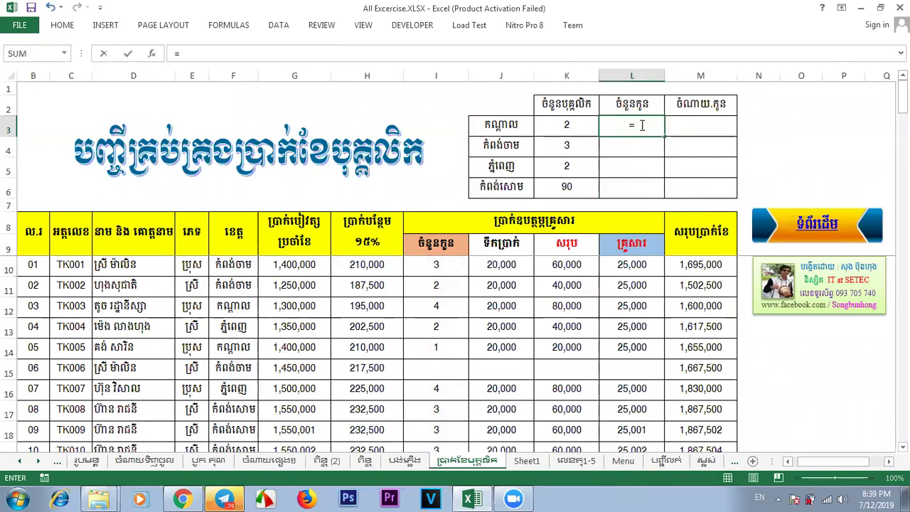
{"action": "type", "text": "sumif"}
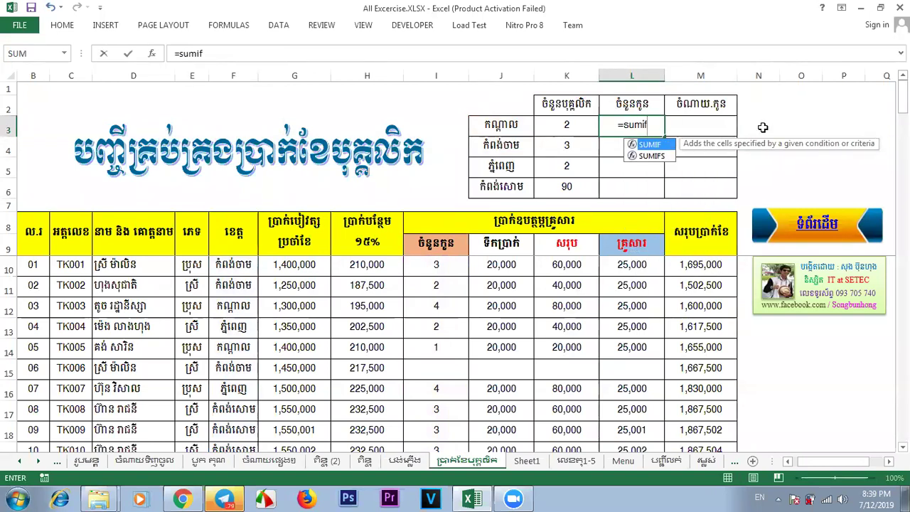
{"action": "key", "text": "Tab"}
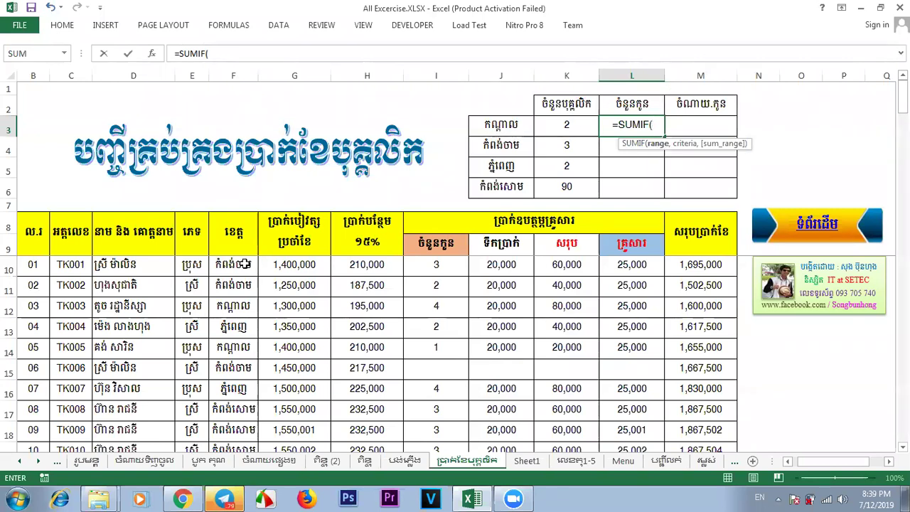
{"action": "left_click_drag", "start_coordinate": [244, 264], "coordinate": [213, 392]}
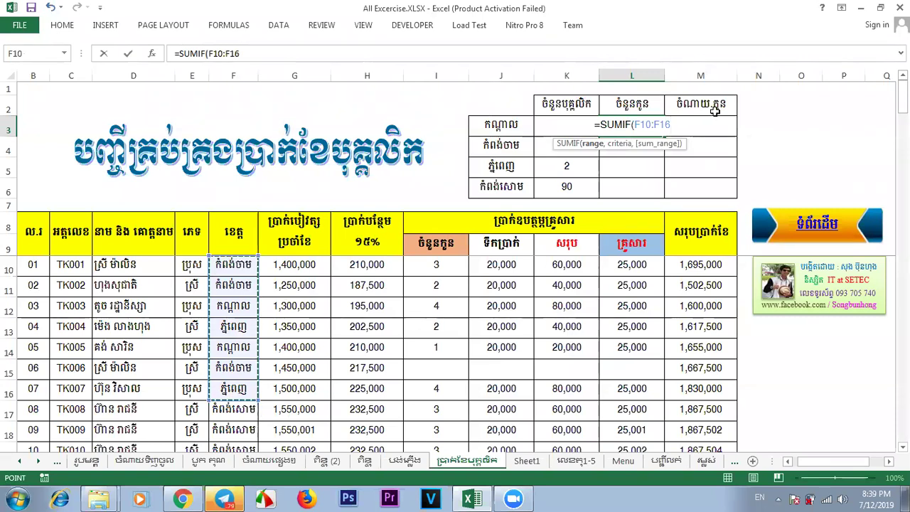
{"action": "type", "text": "00"}
{"action": "left_click_drag", "start_coordinate": [677, 125], "coordinate": [628, 127]}
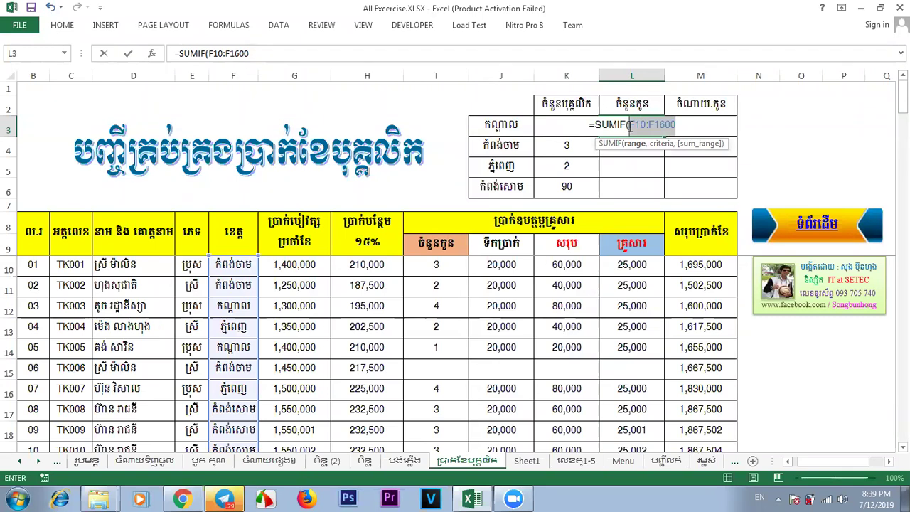
{"action": "key", "text": "F4"}
{"action": "left_click", "coordinate": [707, 129]}
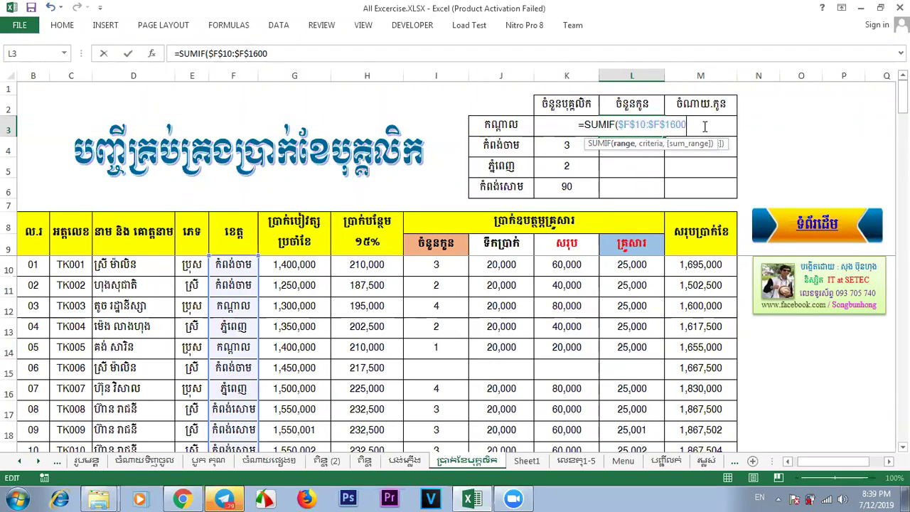
{"action": "type", "text": ","}
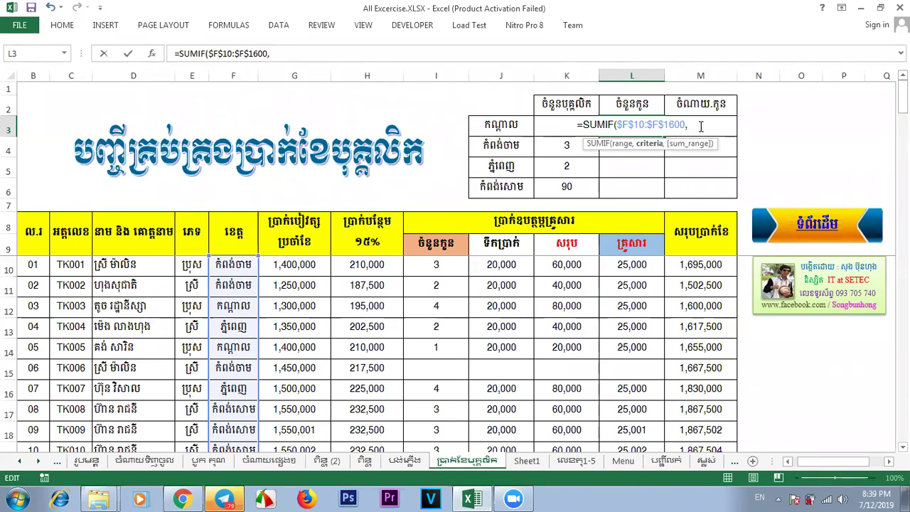
{"action": "type", "text": "\"\""}
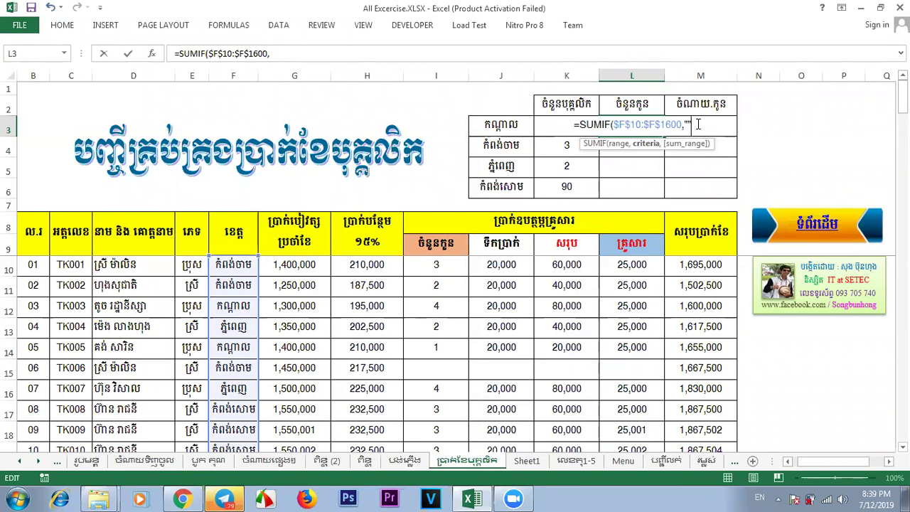
{"action": "key", "text": "BackSpace"}
{"action": "key", "text": "BackSpace"}
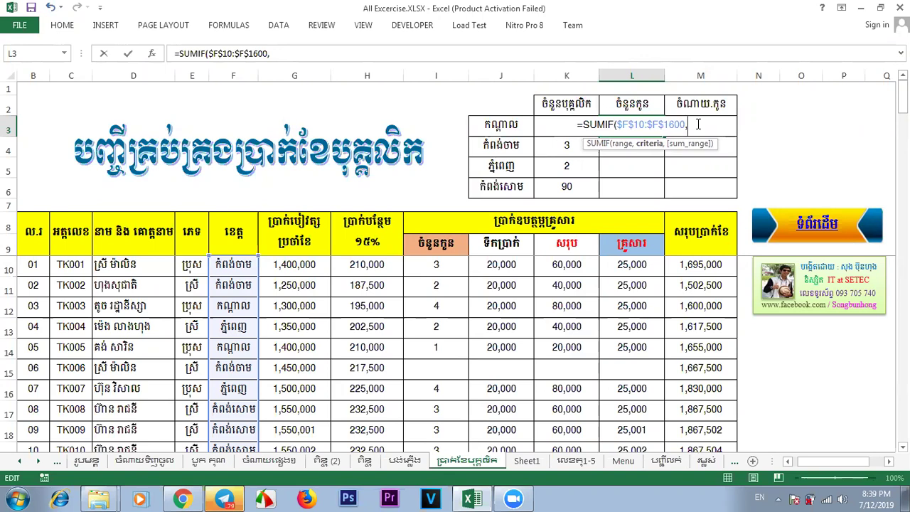
Set the province cell J3 as the criterion of the SUMIF formula in L3.
{"action": "left_click", "coordinate": [502, 124]}
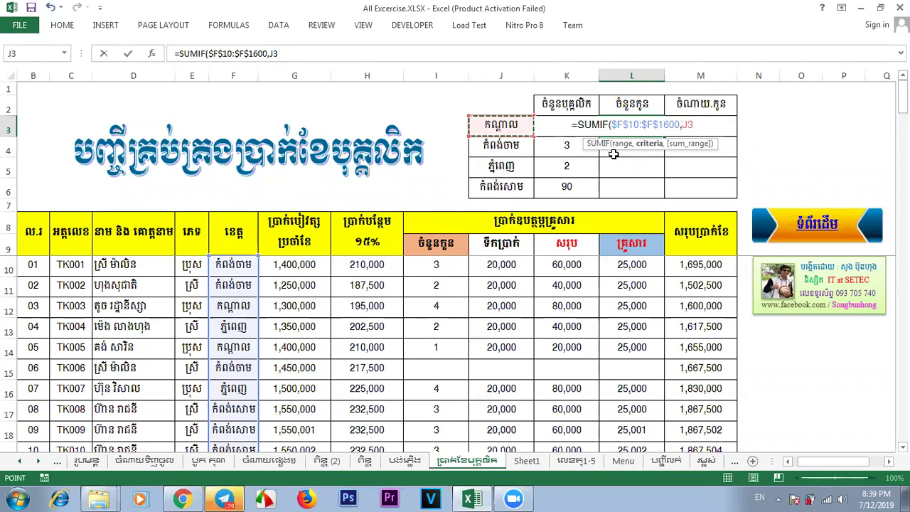
{"action": "type", "text": ","}
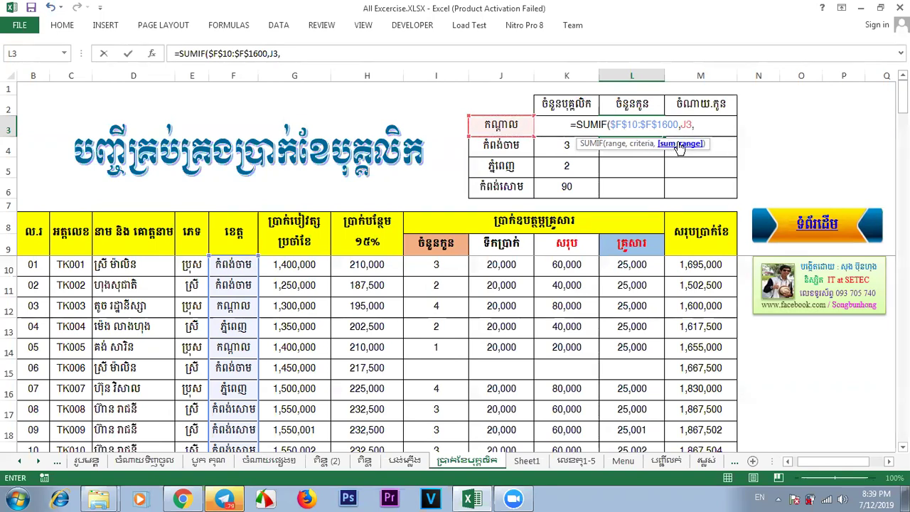
{"action": "left_click_drag", "start_coordinate": [612, 128], "coordinate": [681, 127]}
{"action": "left_click", "coordinate": [689, 125]}
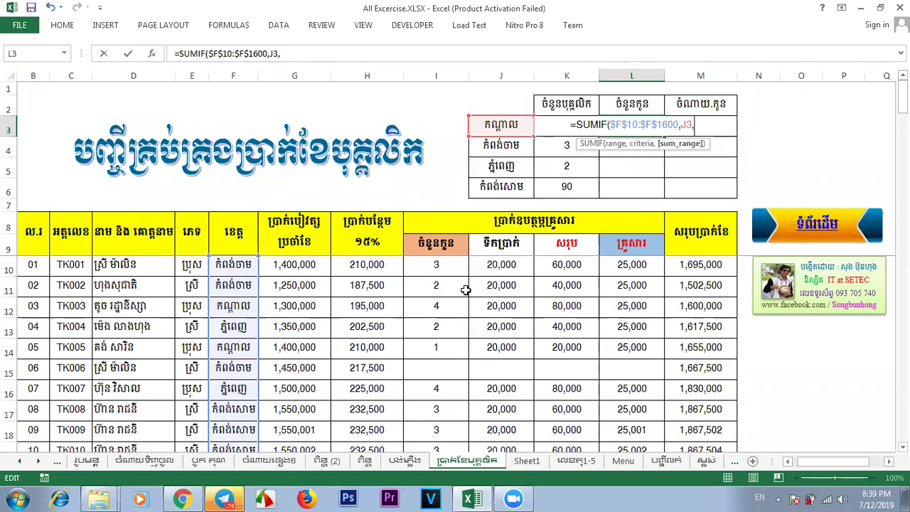
Complete the L3 SUMIF formula with the locked children-count range $I$10:$I$1500 as its sum range.
{"action": "left_click_drag", "start_coordinate": [436, 267], "coordinate": [441, 364]}
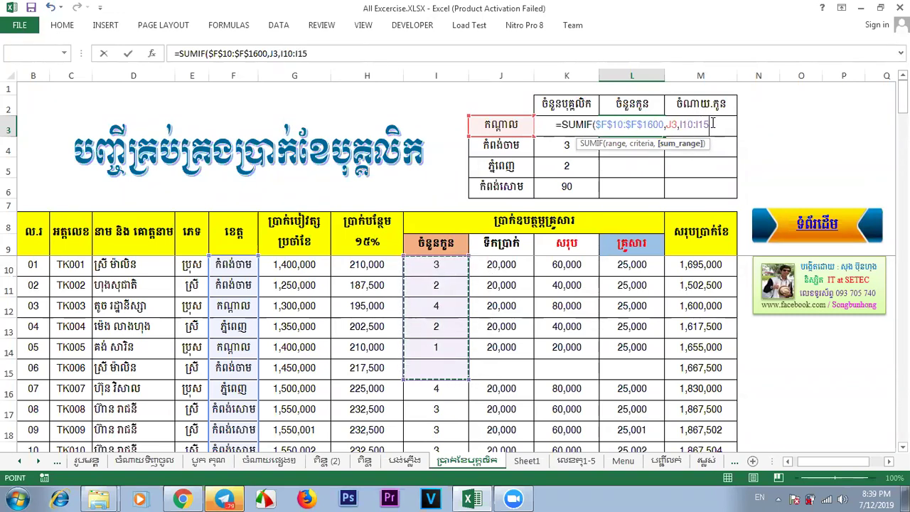
{"action": "type", "text": "00"}
{"action": "left_click_drag", "start_coordinate": [717, 124], "coordinate": [676, 125]}
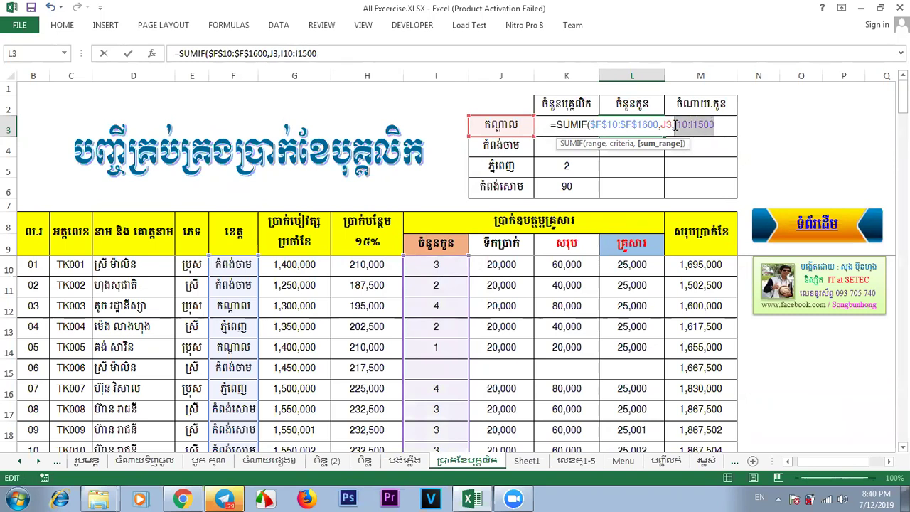
{"action": "key", "text": "F4"}
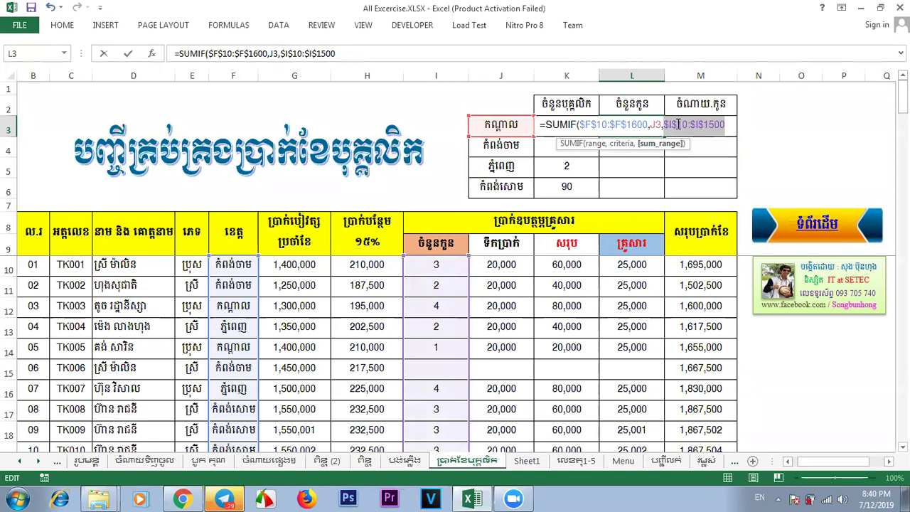
{"action": "left_click", "coordinate": [727, 125]}
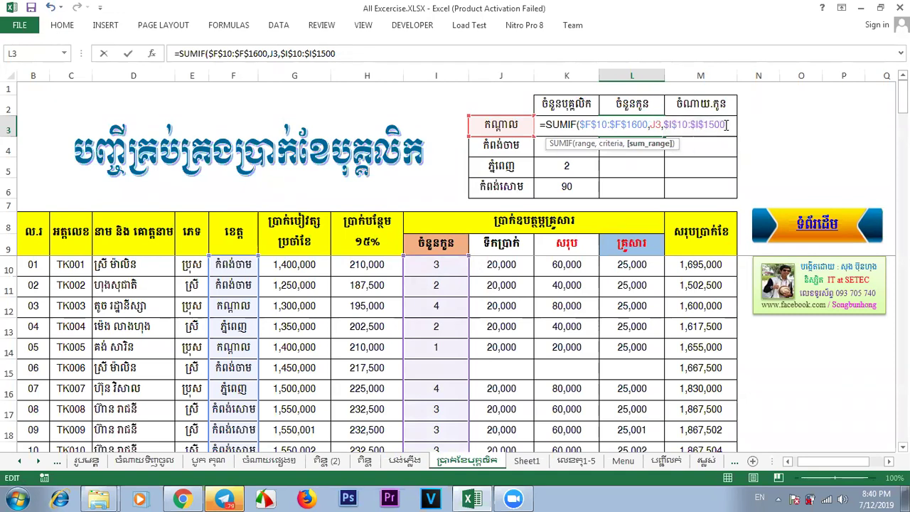
{"action": "key", "text": "Return"}
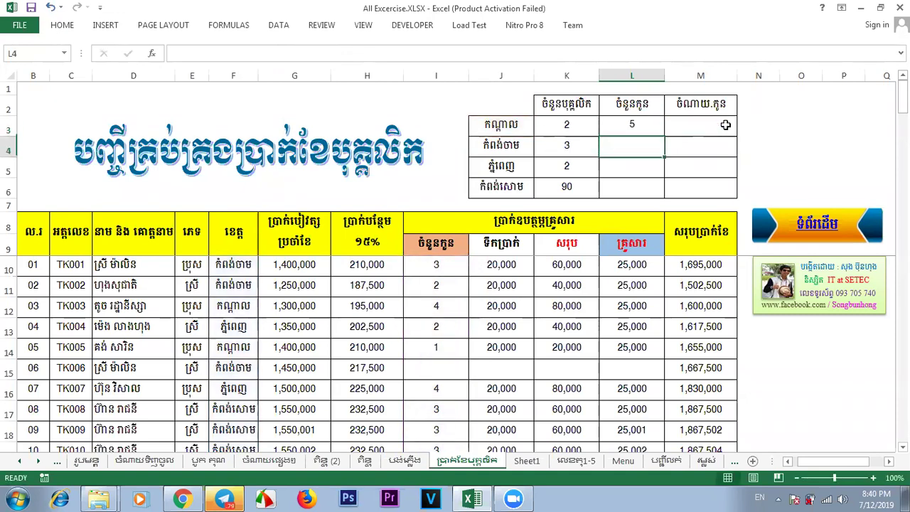
Copy the L3 SUMIF formula down to L4, L5 and L6, one province row at a time.
{"action": "left_click", "coordinate": [653, 130]}
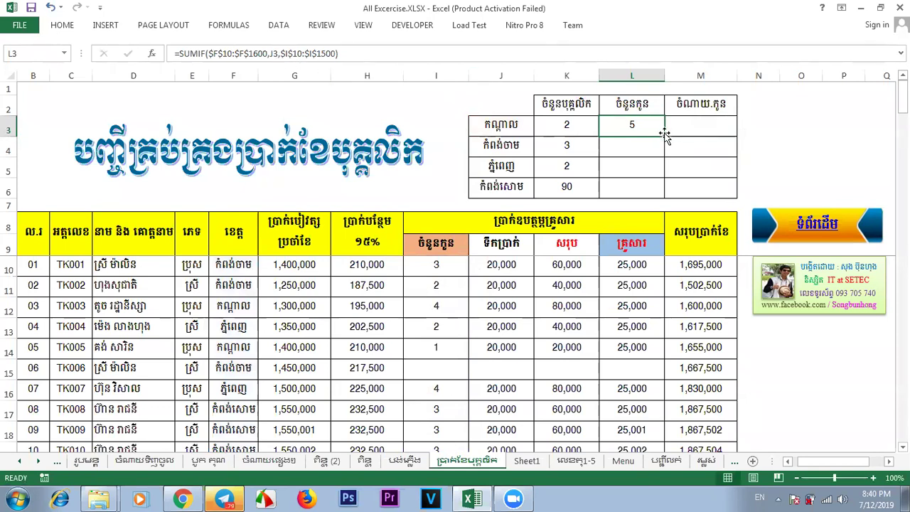
{"action": "left_click_drag", "start_coordinate": [666, 136], "coordinate": [664, 157]}
{"action": "key", "text": "Down"}
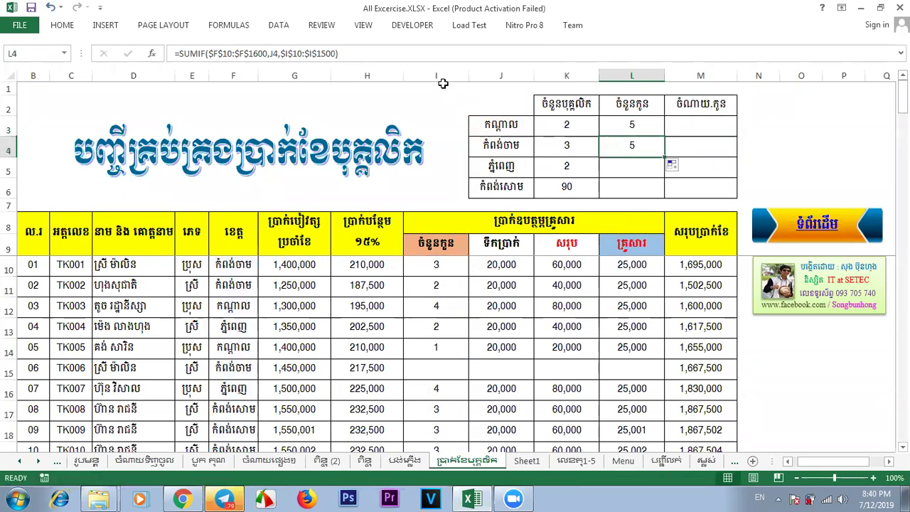
{"action": "left_click", "coordinate": [508, 148]}
{"action": "left_click", "coordinate": [619, 146]}
{"action": "left_click_drag", "start_coordinate": [666, 157], "coordinate": [666, 177]}
{"action": "key", "text": "Down"}
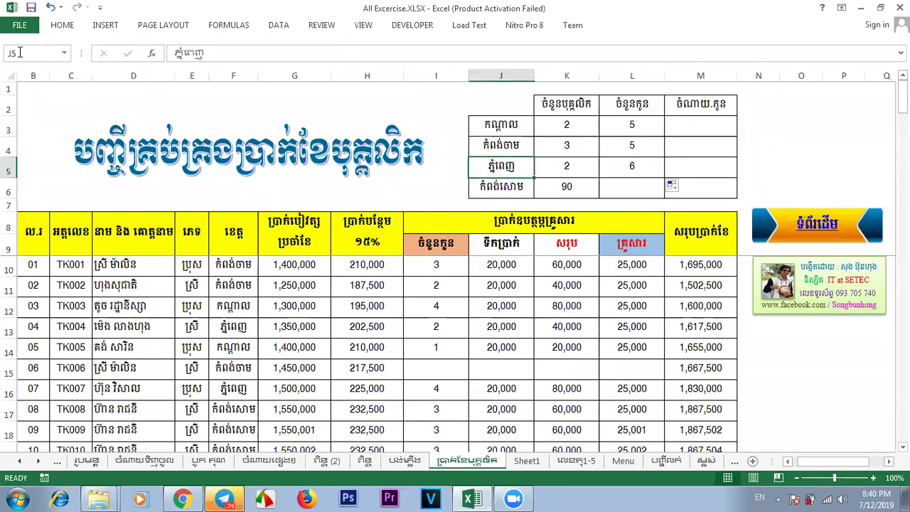
{"action": "left_click", "coordinate": [629, 171]}
{"action": "left_click_drag", "start_coordinate": [667, 178], "coordinate": [632, 189]}
{"action": "left_click", "coordinate": [632, 188]}
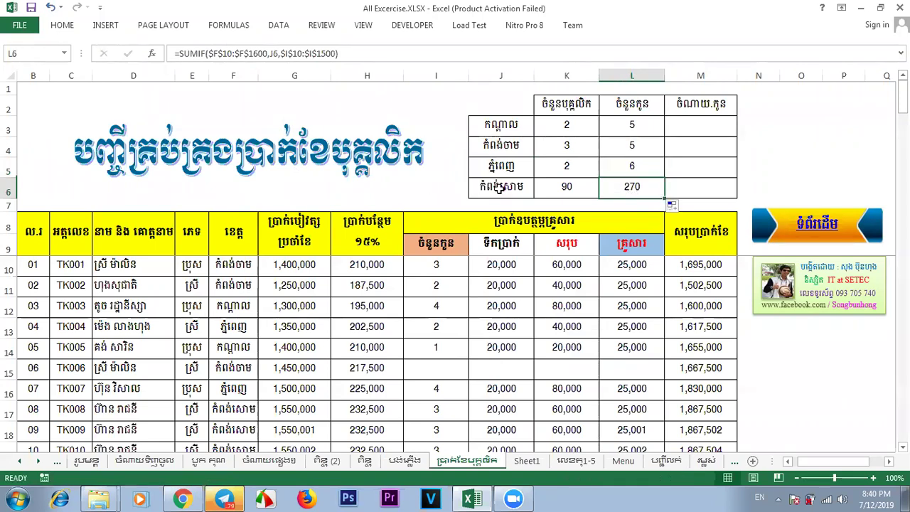
Check the criterion reference in the L6 formula against the address of the last province cell.
{"action": "left_click", "coordinate": [277, 55]}
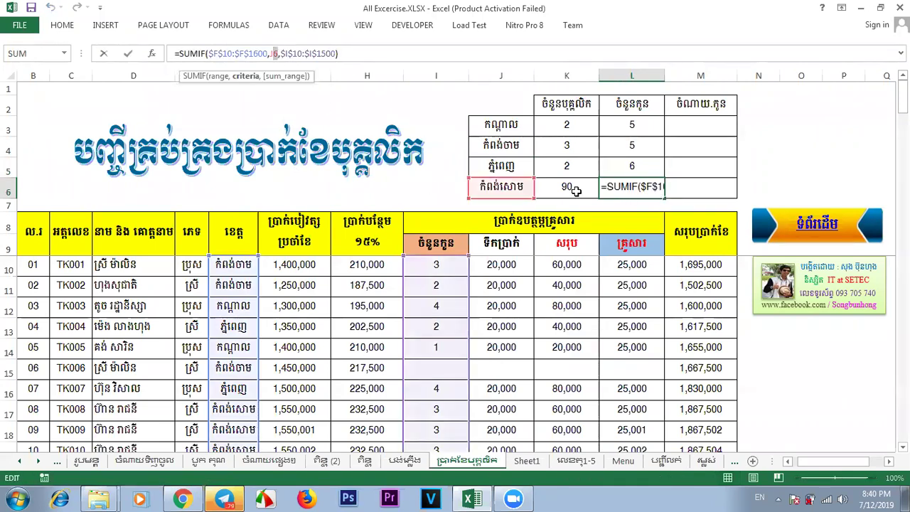
{"action": "key", "text": "Escape"}
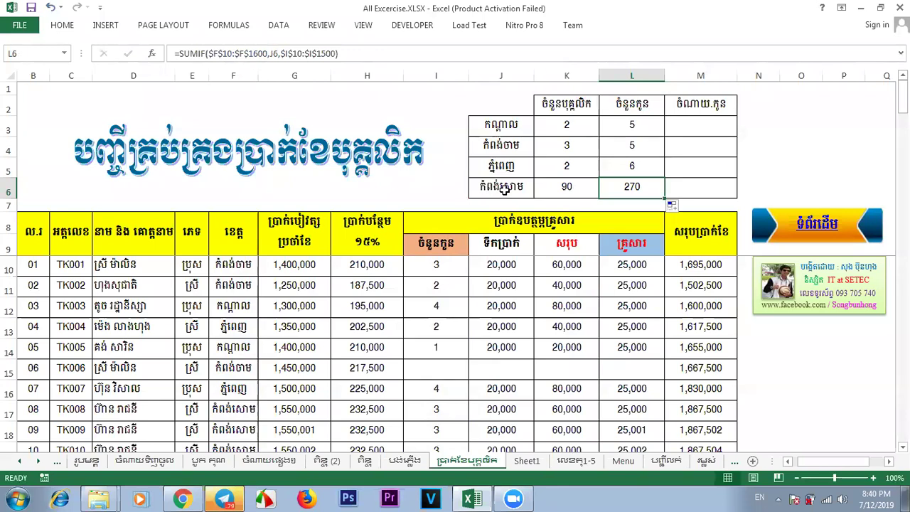
{"action": "left_click", "coordinate": [503, 188]}
{"action": "left_click", "coordinate": [13, 54]}
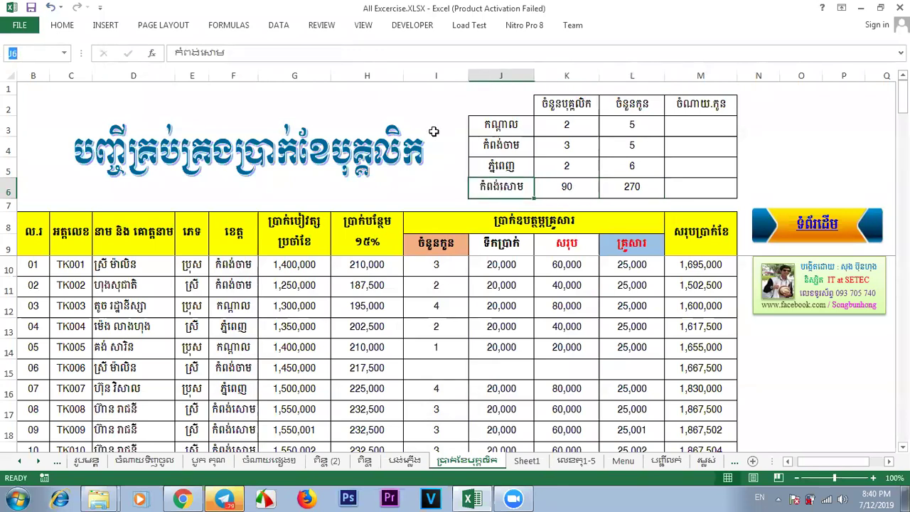
{"action": "left_click", "coordinate": [787, 160]}
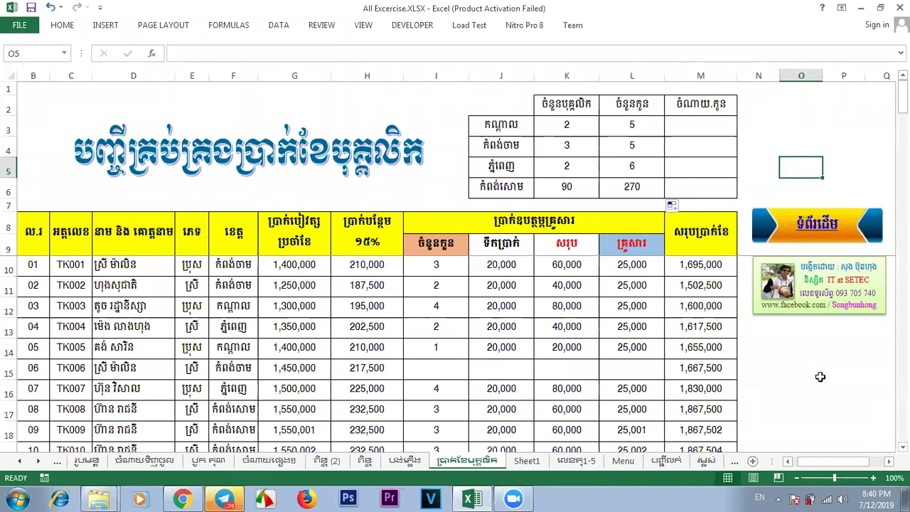
{"action": "left_click", "coordinate": [797, 363]}
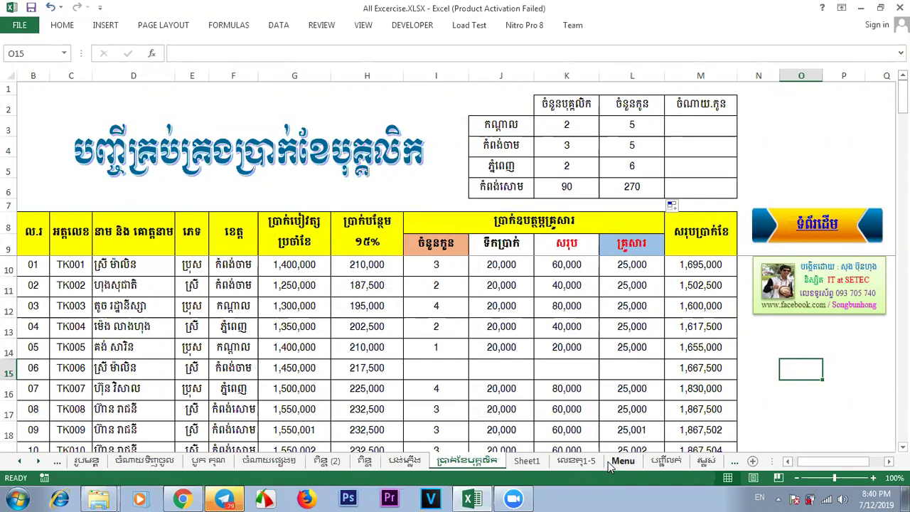
Delete the worksheet Sheet1 and return to the payroll sheet with the province summary table.
{"action": "left_click", "coordinate": [528, 462]}
{"action": "left_click", "coordinate": [577, 463]}
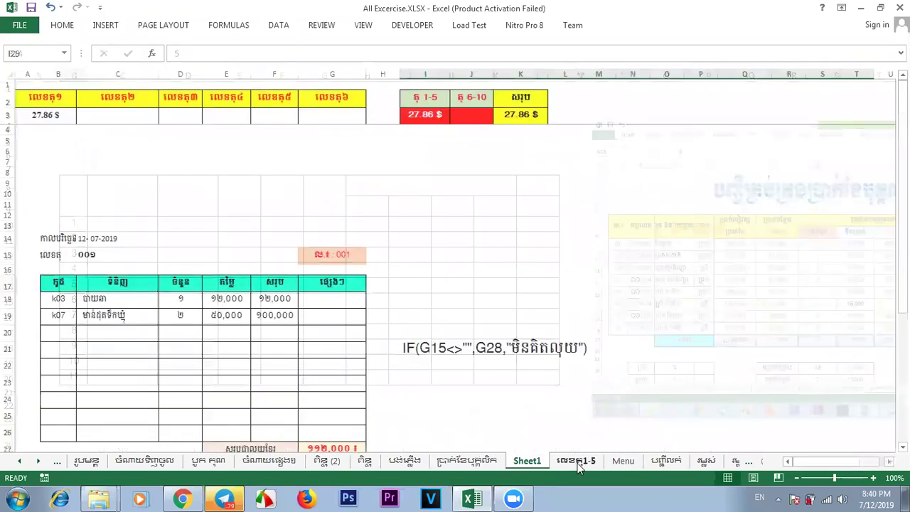
{"action": "left_click", "coordinate": [529, 464]}
{"action": "right_click", "coordinate": [530, 465]}
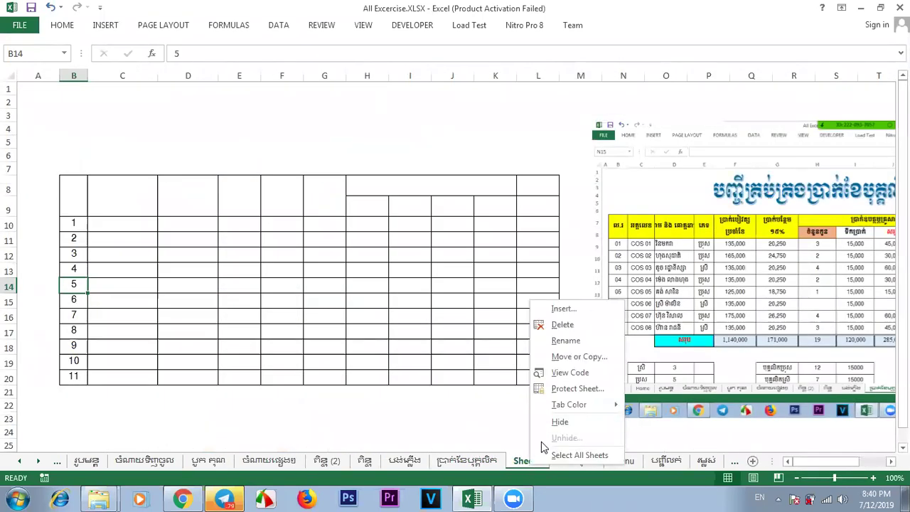
{"action": "left_click", "coordinate": [522, 462]}
{"action": "right_click", "coordinate": [523, 463]}
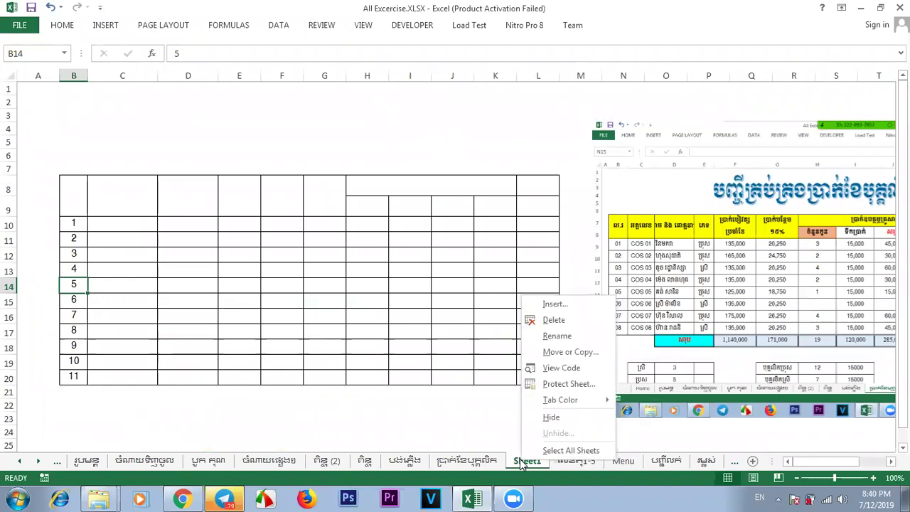
{"action": "left_click", "coordinate": [555, 321]}
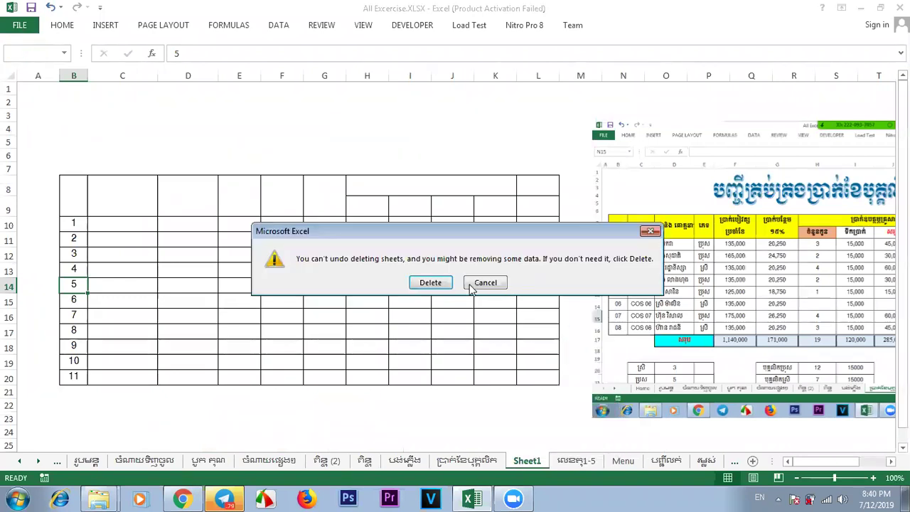
{"action": "left_click", "coordinate": [442, 285]}
{"action": "left_click", "coordinate": [474, 462]}
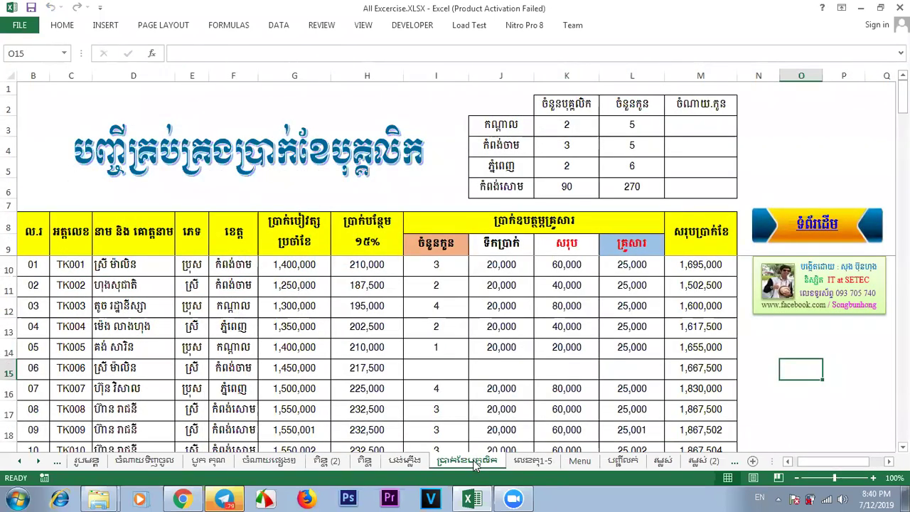
{"action": "right_click", "coordinate": [473, 462]}
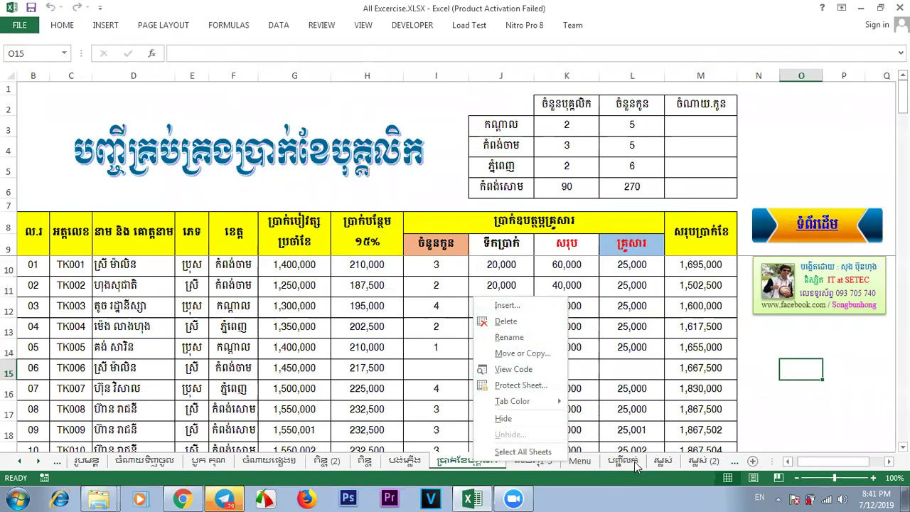
{"action": "key", "text": "Escape"}
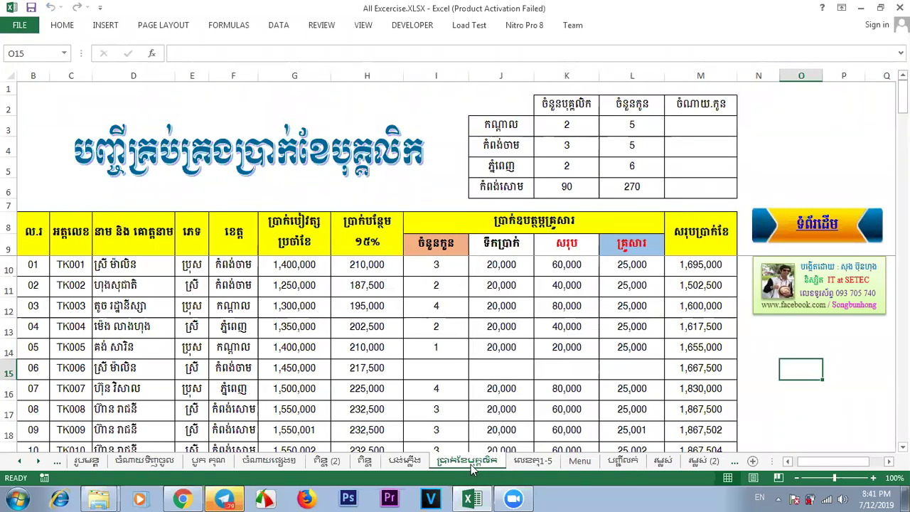
Fill the summary table's header cells K2:M2 with yellow.
{"action": "left_click_drag", "start_coordinate": [549, 106], "coordinate": [697, 104]}
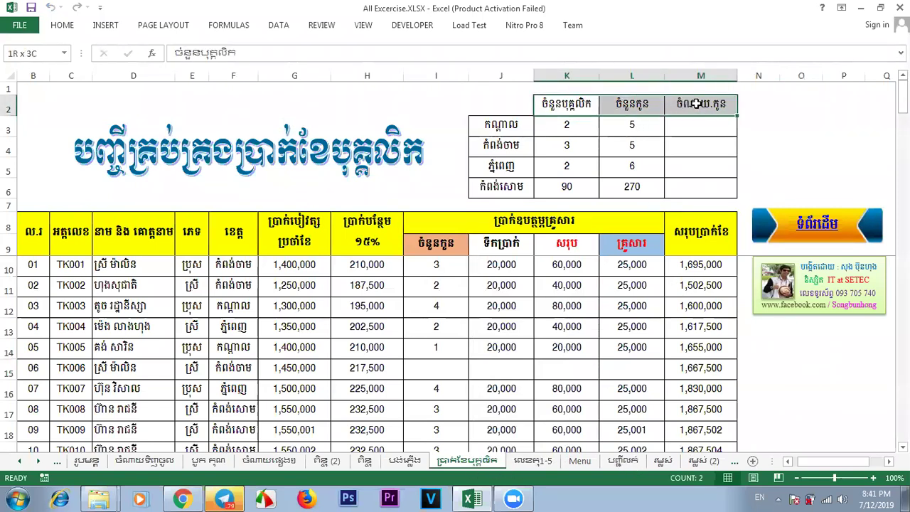
{"action": "left_click", "coordinate": [62, 24]}
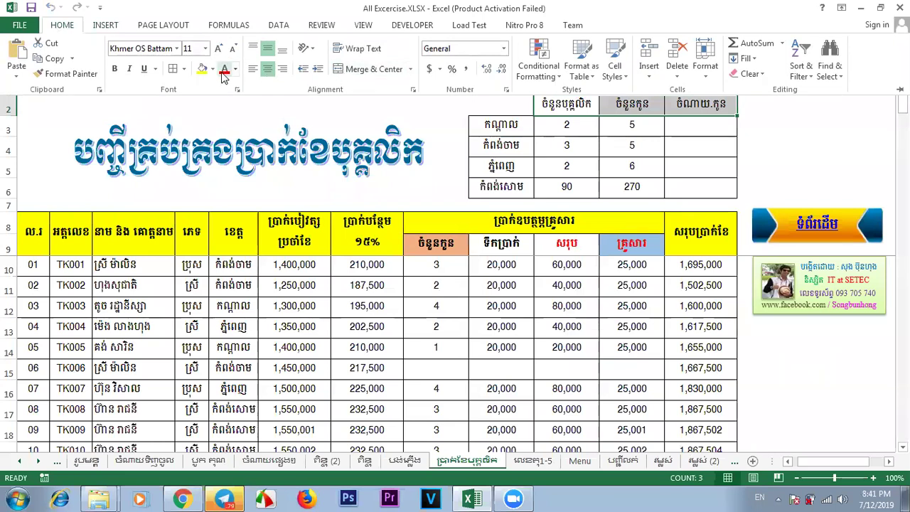
{"action": "left_click", "coordinate": [202, 69]}
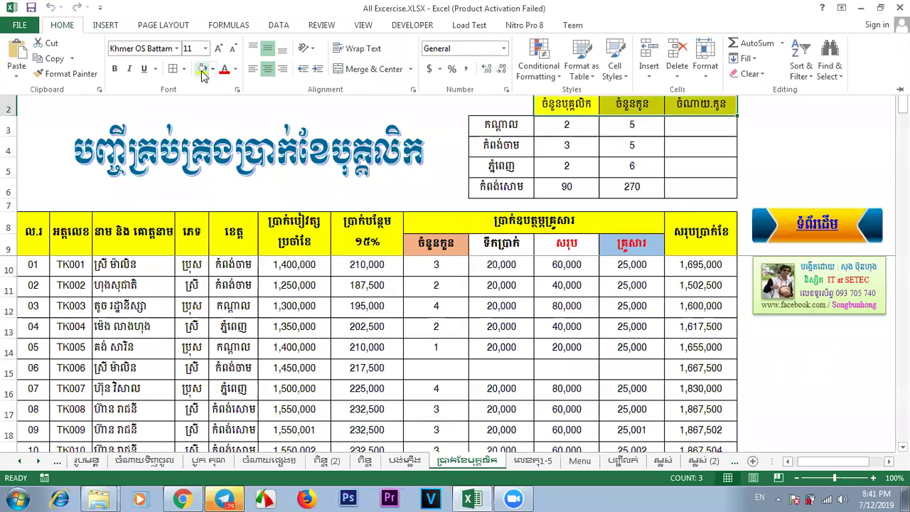
Fill the province name cells J3:J6 of the summary table with turquoise.
{"action": "left_click", "coordinate": [509, 150]}
{"action": "left_click_drag", "start_coordinate": [502, 128], "coordinate": [506, 187]}
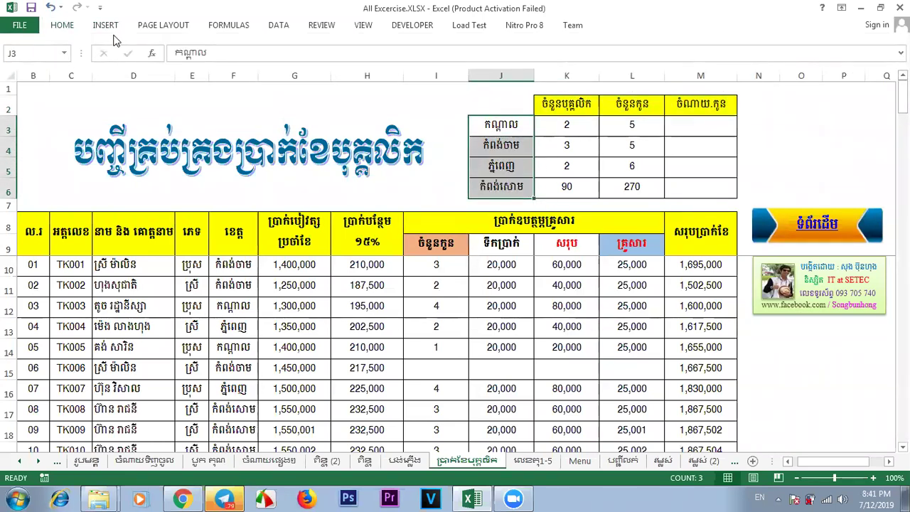
{"action": "left_click", "coordinate": [67, 26]}
{"action": "left_click", "coordinate": [213, 71]}
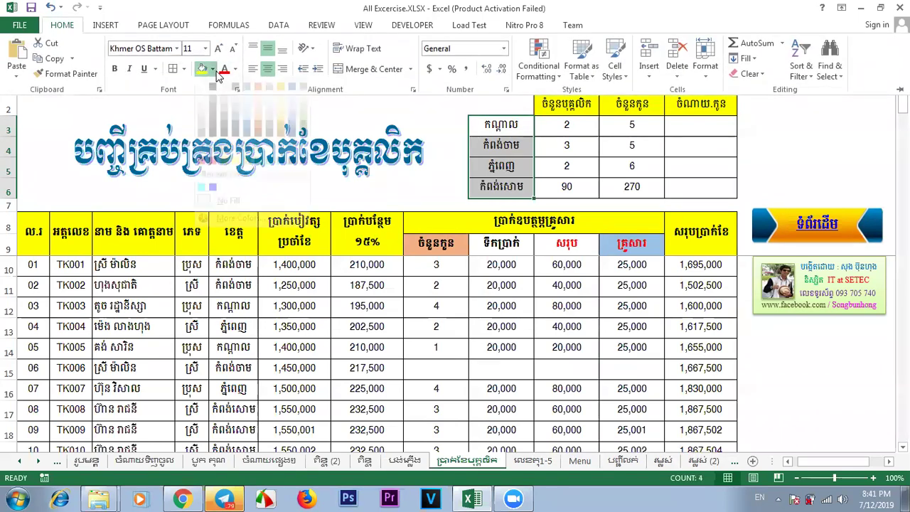
{"action": "left_click", "coordinate": [202, 200]}
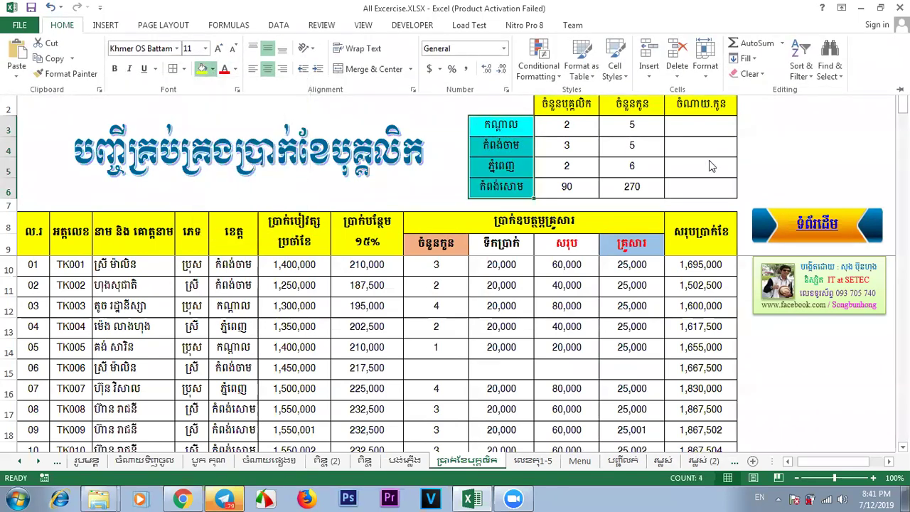
{"action": "left_click", "coordinate": [761, 158]}
{"action": "left_click", "coordinate": [760, 148]}
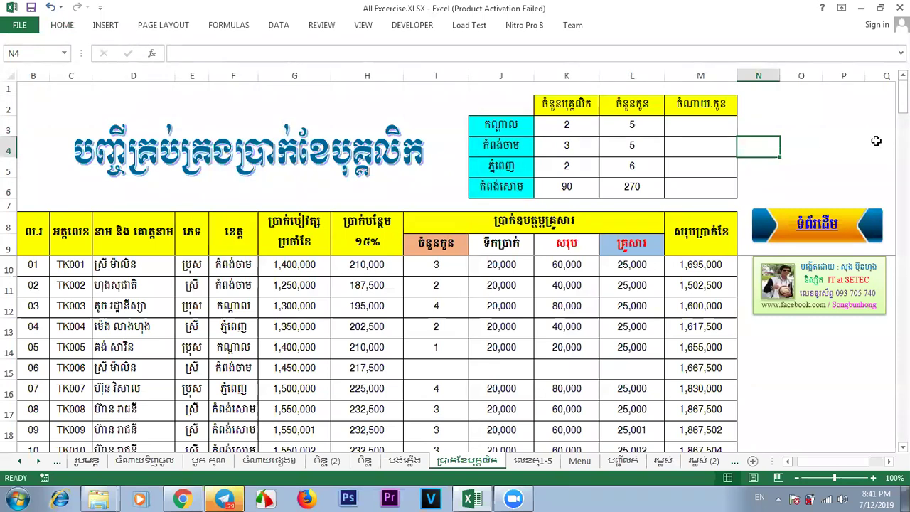
{"action": "left_click", "coordinate": [812, 121]}
{"action": "left_click", "coordinate": [816, 153]}
{"action": "left_click", "coordinate": [818, 162]}
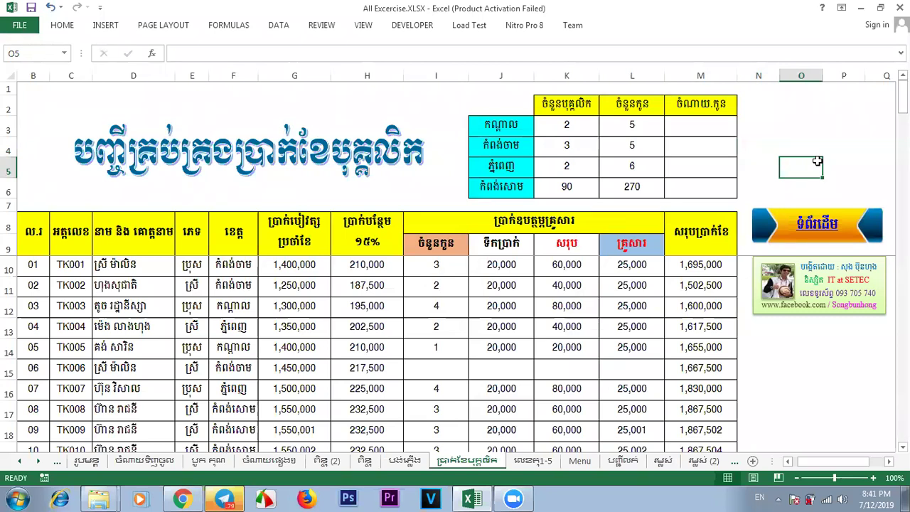
{"action": "left_click", "coordinate": [715, 131]}
{"action": "left_click", "coordinate": [706, 149]}
{"action": "left_click", "coordinate": [690, 128]}
{"action": "left_click", "coordinate": [806, 129]}
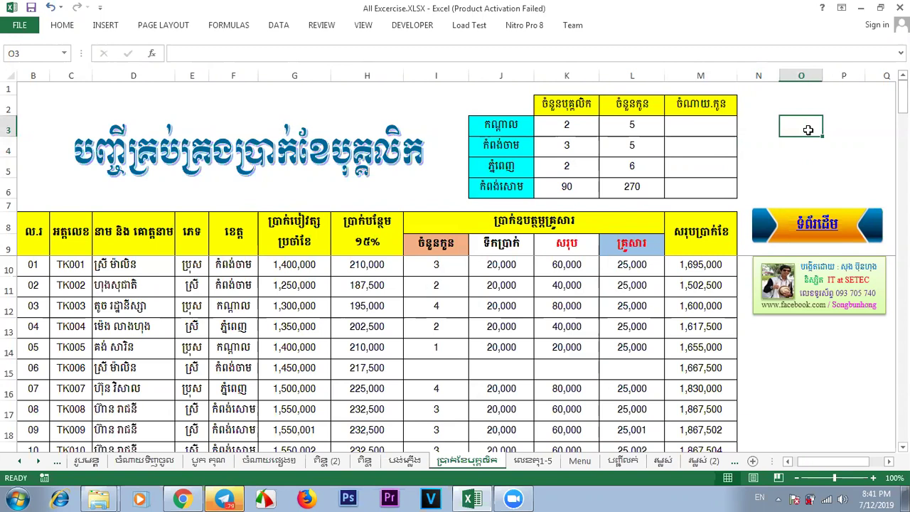
{"action": "left_click", "coordinate": [788, 387]}
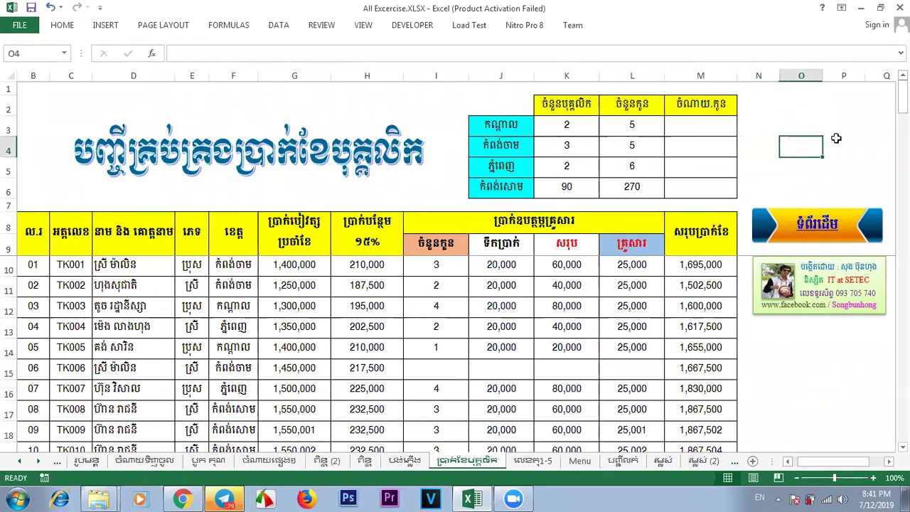
{"action": "left_click", "coordinate": [785, 113]}
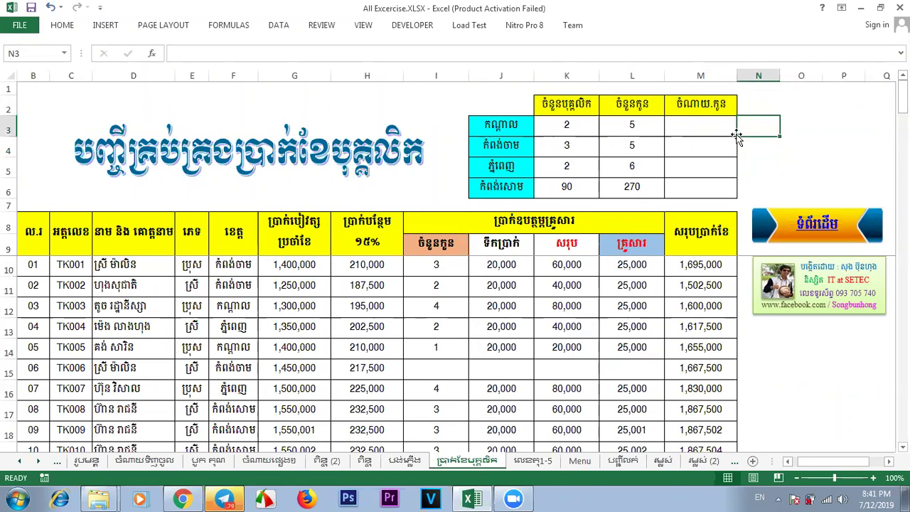
Start a SUMIF formula in M3 with the province column's absolute range $F$10:$F$1700 as its criteria range.
{"action": "left_click", "coordinate": [691, 132]}
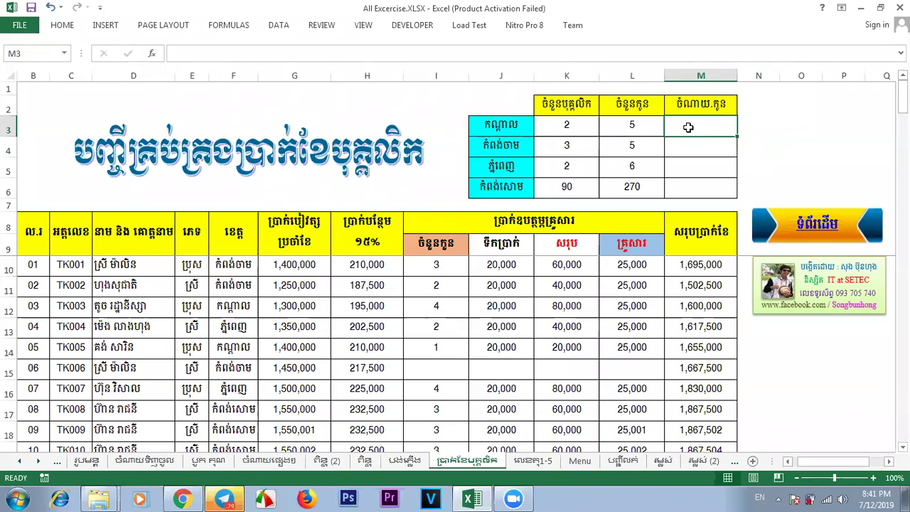
{"action": "type", "text": "="}
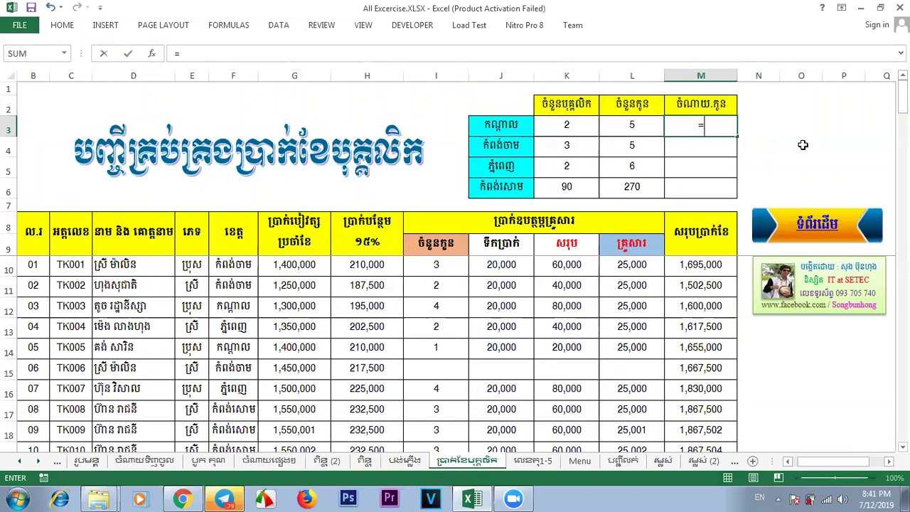
{"action": "type", "text": "sumif"}
{"action": "key", "text": "Tab"}
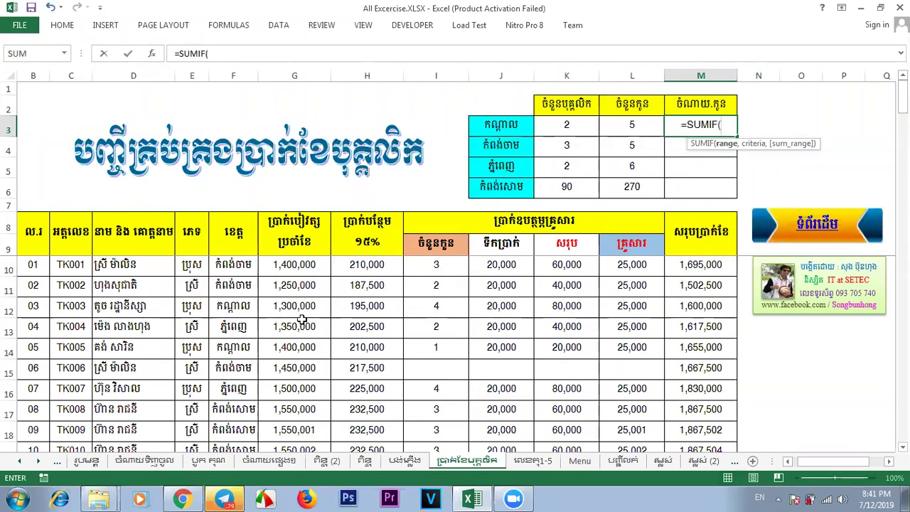
{"action": "left_click_drag", "start_coordinate": [233, 269], "coordinate": [233, 404]}
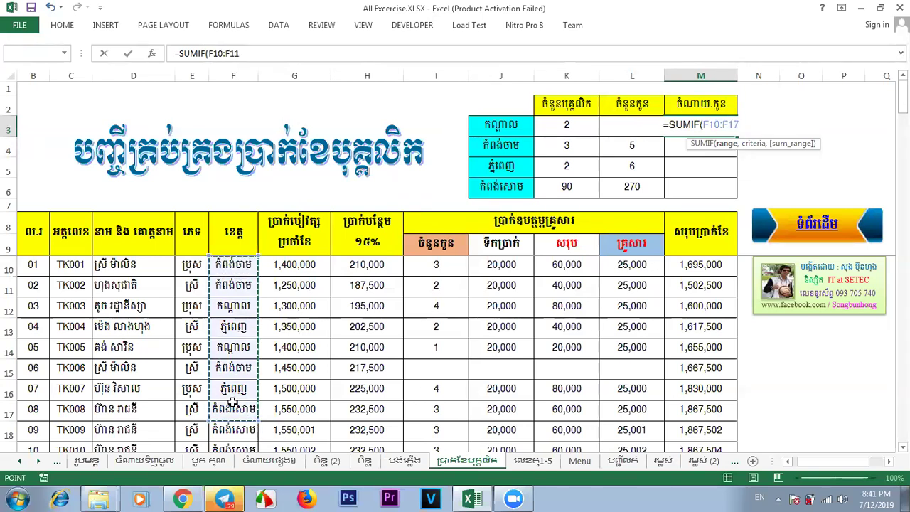
{"action": "left_click", "coordinate": [748, 122]}
{"action": "type", "text": "00"}
{"action": "left_click_drag", "start_coordinate": [745, 125], "coordinate": [699, 125]}
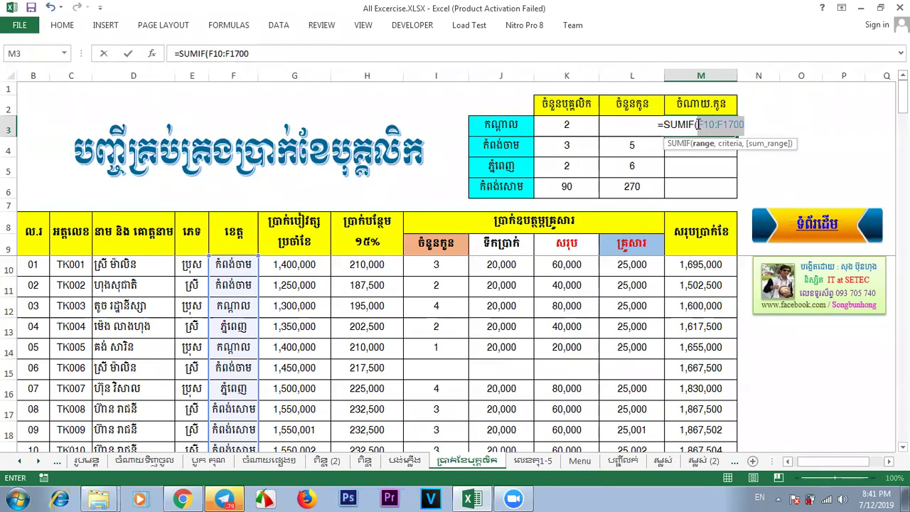
{"action": "key", "text": "F4"}
{"action": "left_click", "coordinate": [761, 124]}
{"action": "type", "text": ","}
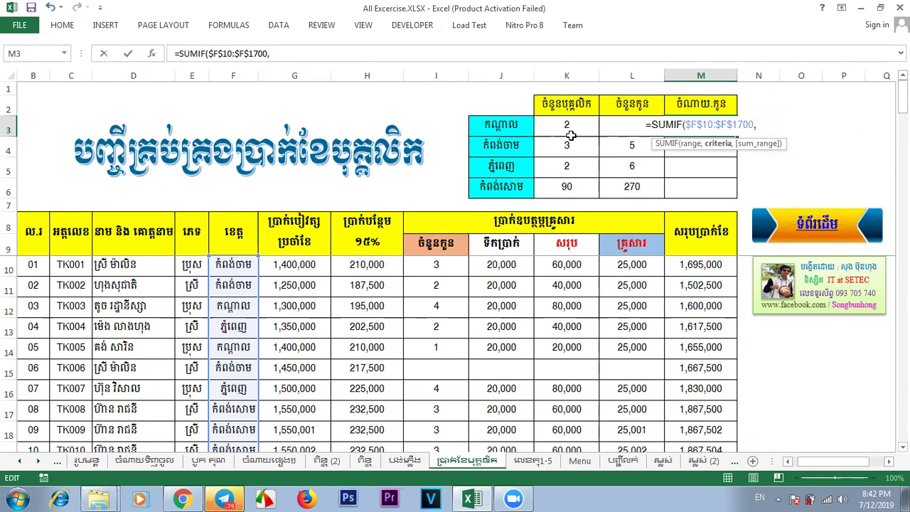
Add province cell J3 as the criterion and K10:K1100 as the sum range of the SUMIF formula in M3.
{"action": "left_click", "coordinate": [503, 127]}
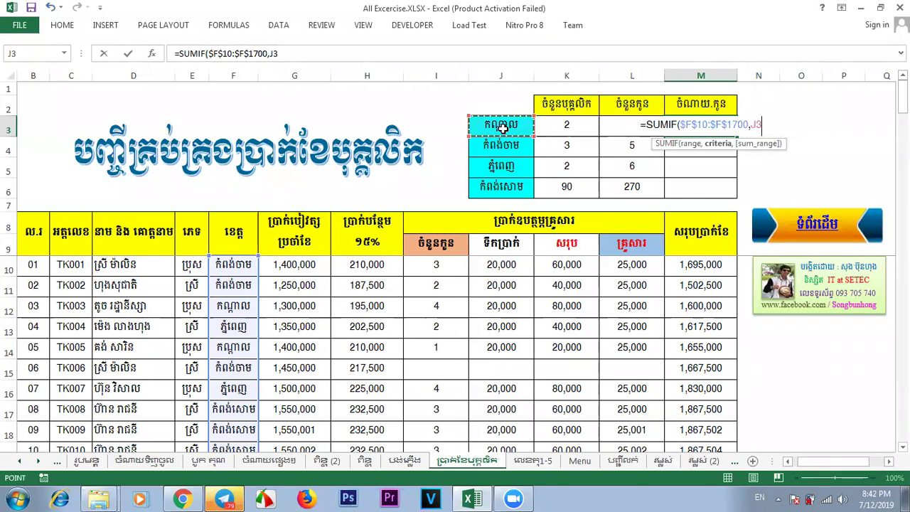
{"action": "left_click_drag", "start_coordinate": [749, 125], "coordinate": [680, 125]}
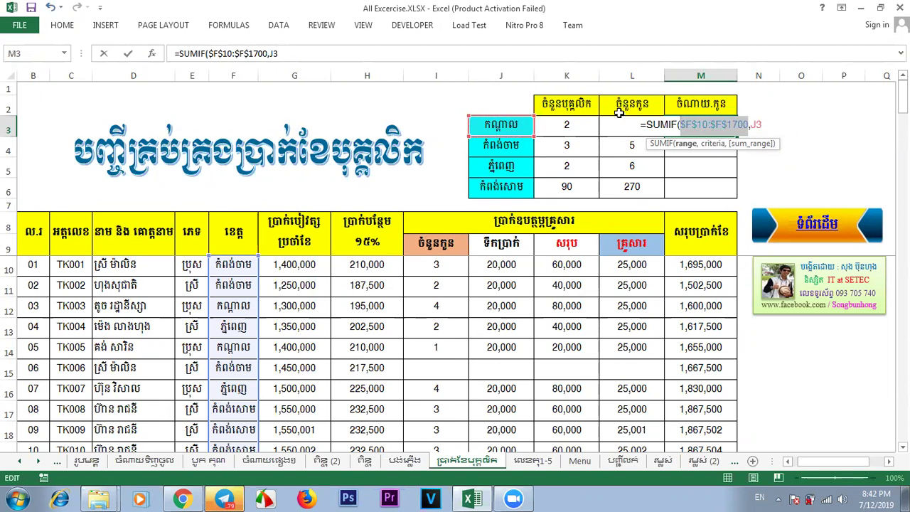
{"action": "left_click", "coordinate": [767, 126]}
{"action": "type", "text": ","}
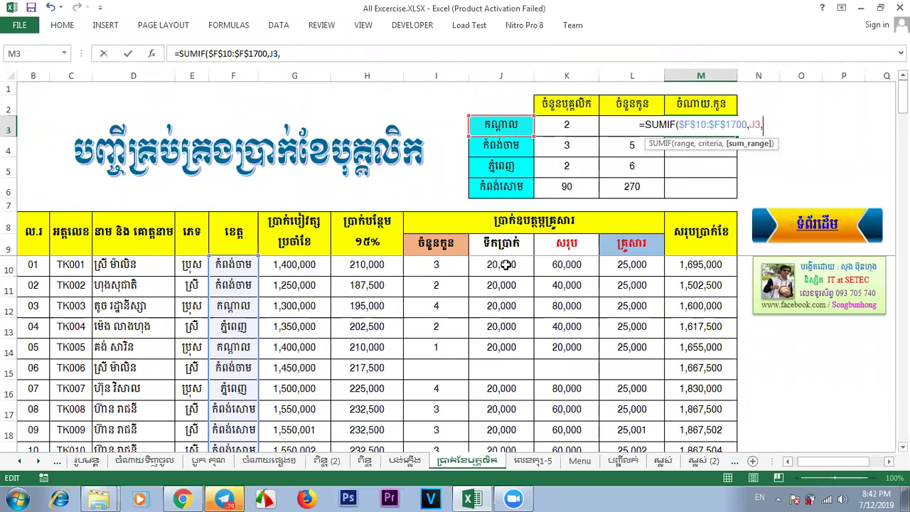
{"action": "left_click_drag", "start_coordinate": [573, 265], "coordinate": [569, 288]}
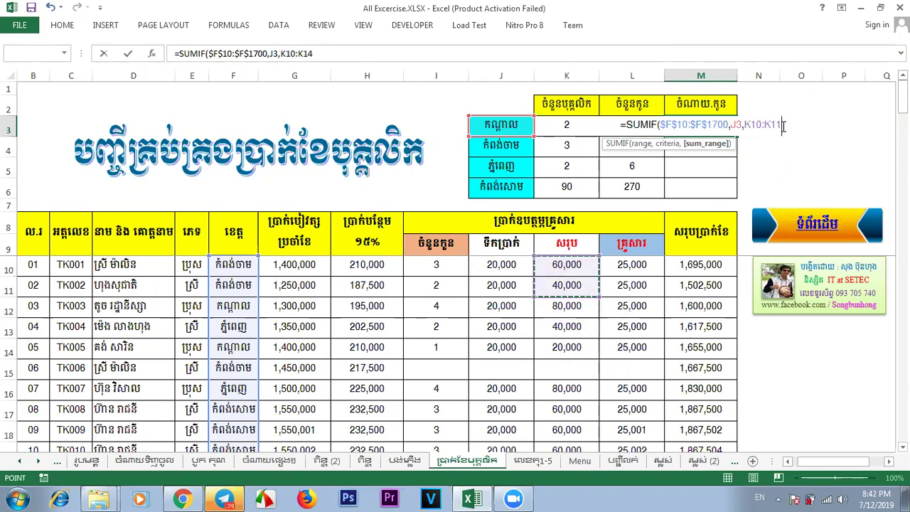
{"action": "type", "text": "0:K110"}
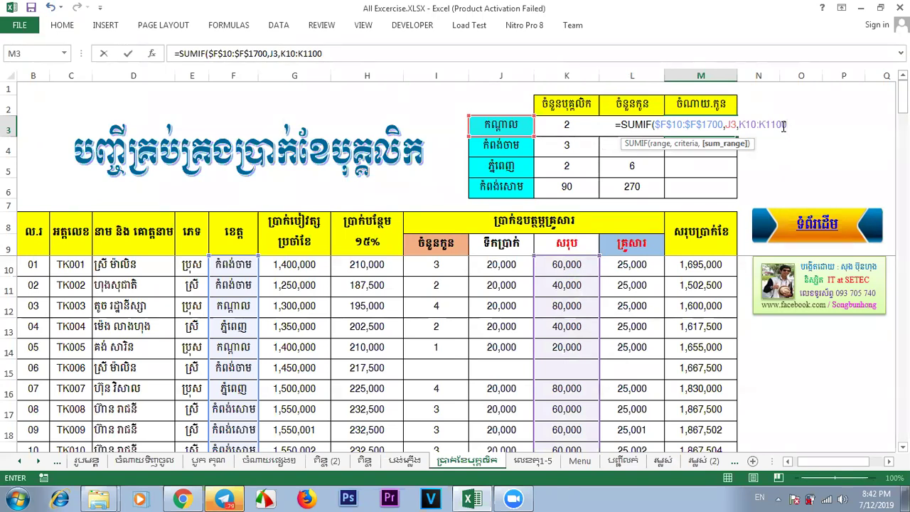
Set the sum range of the SUMIF formula in M3 to K10:K1600.
{"action": "type", "text": "0"}
{"action": "key", "text": "BackSpace"}
{"action": "left_click_drag", "start_coordinate": [768, 124], "coordinate": [785, 125]}
{"action": "key", "text": "F2"}
{"action": "type", "text": "1"}
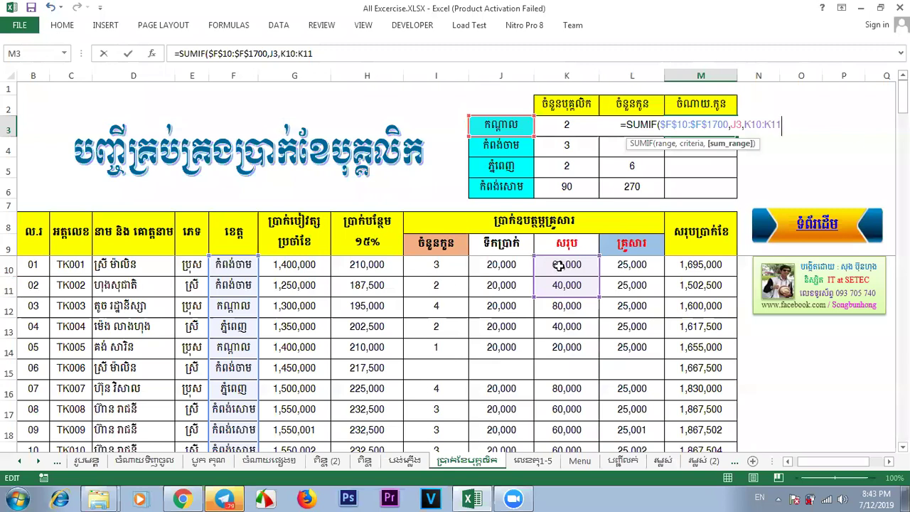
{"action": "key", "text": "shift+Down"}
{"action": "key", "text": "shift+Down"}
{"action": "key", "text": "shift+Down"}
{"action": "key", "text": "shift+Down"}
{"action": "key", "text": "shift+Down"}
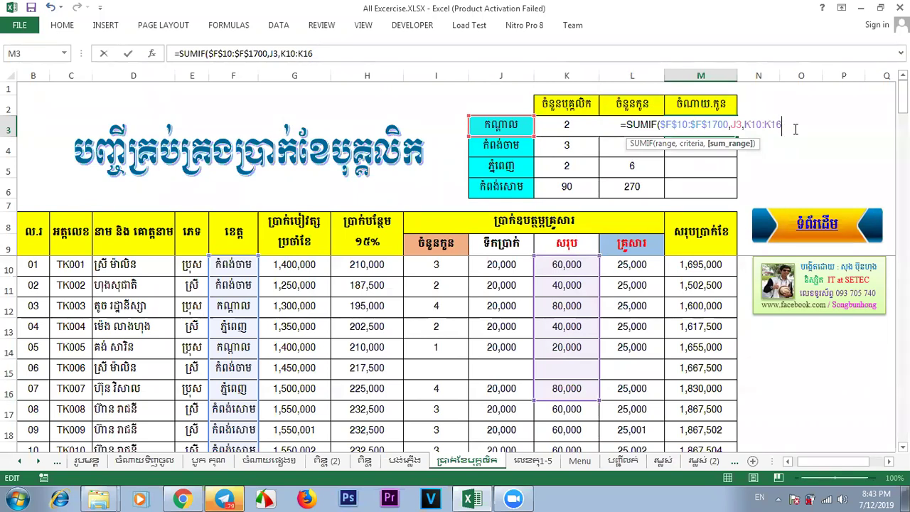
{"action": "type", "text": "00"}
{"action": "mouse_move", "coordinate": [903, 99]}
{"action": "left_mouse_down"}
{"action": "mouse_move", "coordinate": [902, 420]}
{"action": "mouse_move", "coordinate": [903, 100]}
{"action": "left_mouse_up"}
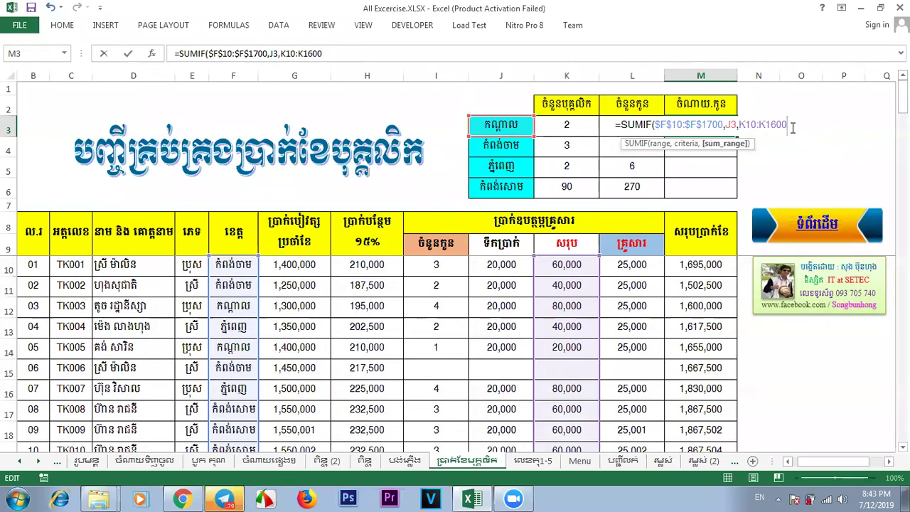
Make the sum range in M3 absolute as $K$10:$K$1600 and enter the formula.
{"action": "left_click_drag", "start_coordinate": [793, 126], "coordinate": [742, 127]}
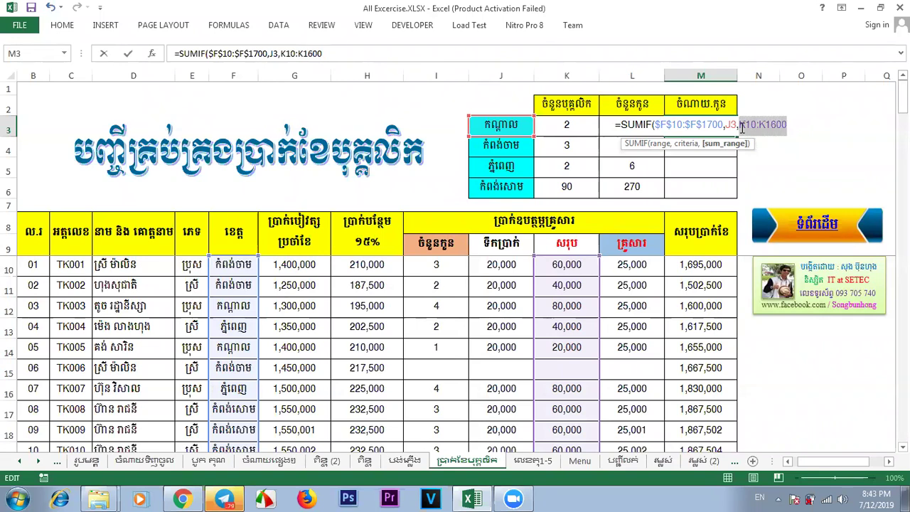
{"action": "key", "text": "F4"}
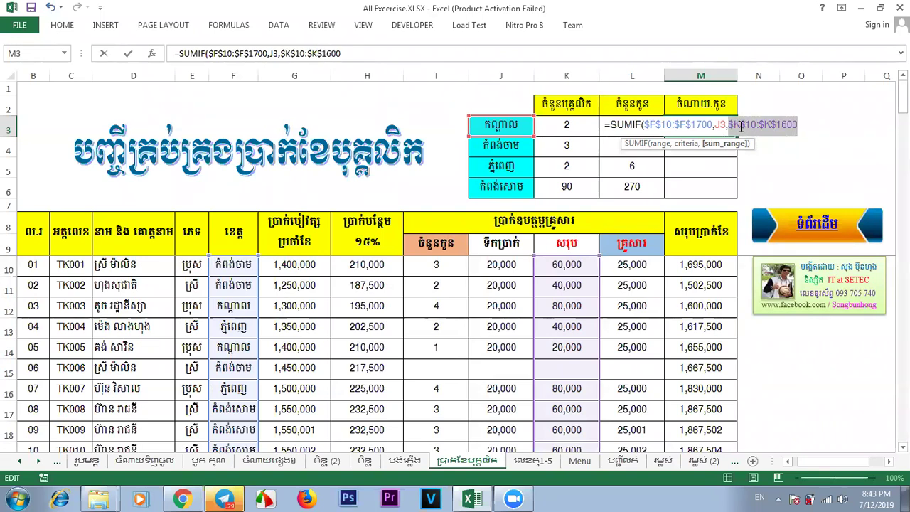
{"action": "key", "text": "ctrl+Return"}
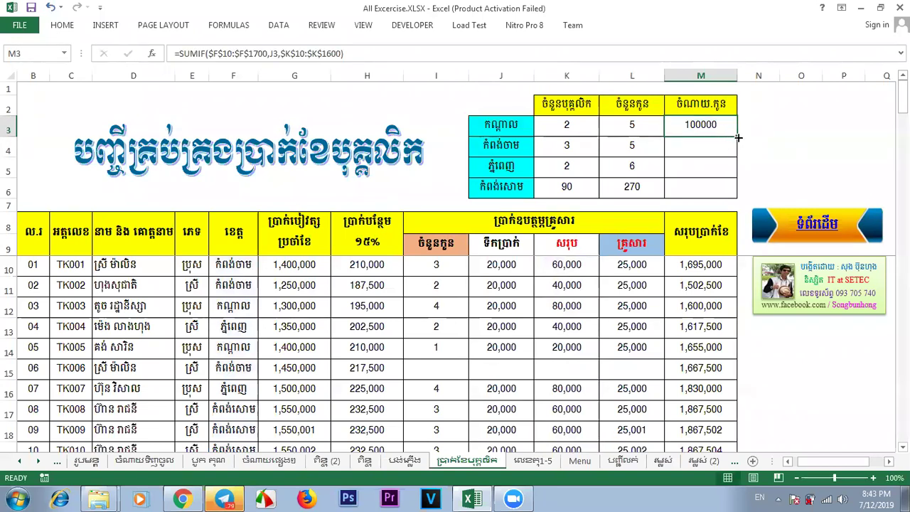
Fill the SUMIF formula from M3 down through M6.
{"action": "left_click_drag", "start_coordinate": [738, 138], "coordinate": [738, 200]}
{"action": "left_click", "coordinate": [801, 157]}
{"action": "left_click", "coordinate": [847, 156]}
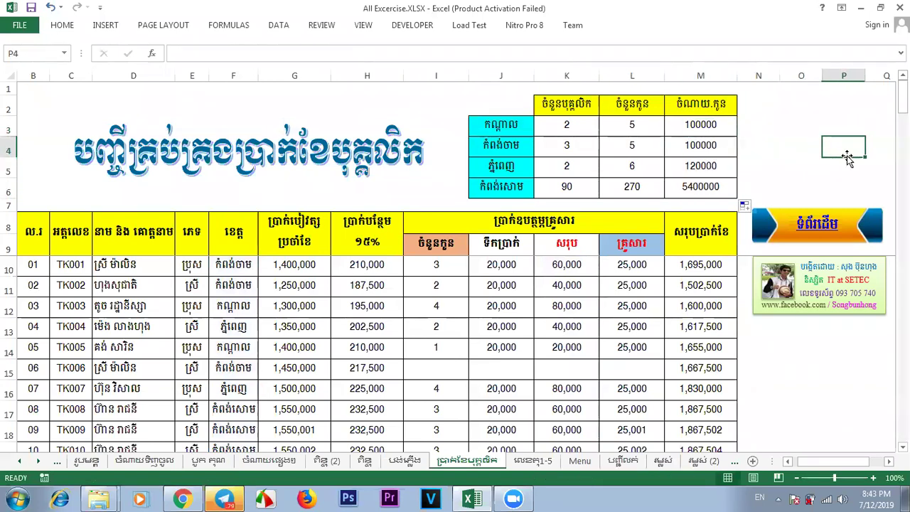
Examine the SUMIF results for each province in M3:M6.
{"action": "left_click", "coordinate": [700, 189]}
{"action": "left_click", "coordinate": [790, 165]}
{"action": "left_click", "coordinate": [692, 128]}
{"action": "left_click", "coordinate": [818, 169]}
{"action": "left_click", "coordinate": [717, 150]}
{"action": "left_click", "coordinate": [715, 171]}
{"action": "left_click", "coordinate": [827, 174]}
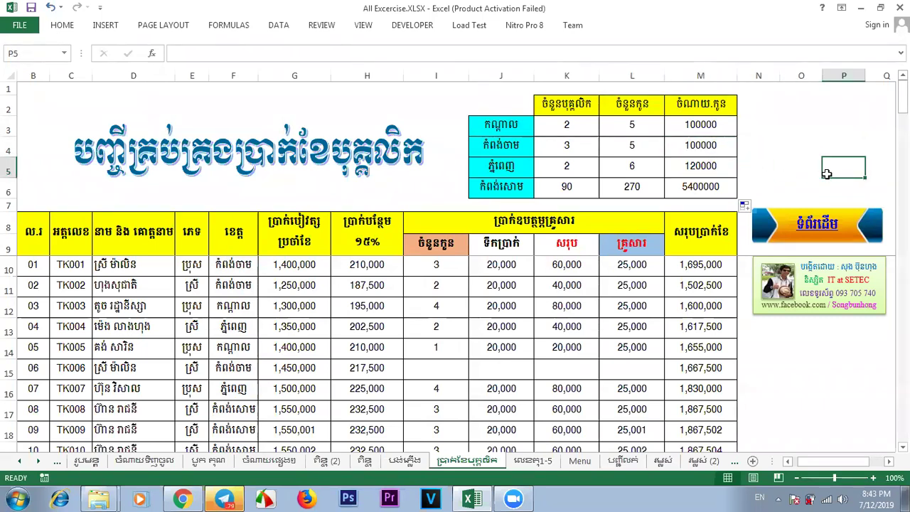
{"action": "left_click", "coordinate": [859, 125]}
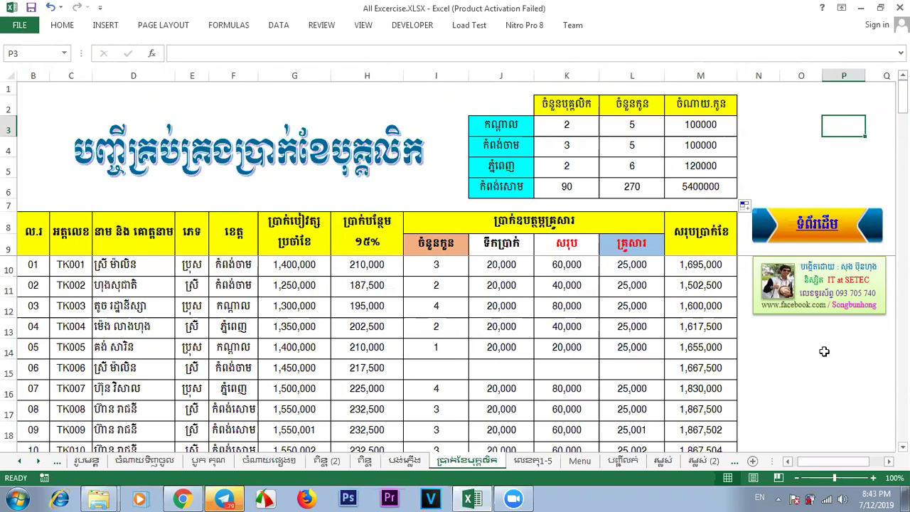
{"action": "left_click", "coordinate": [800, 367]}
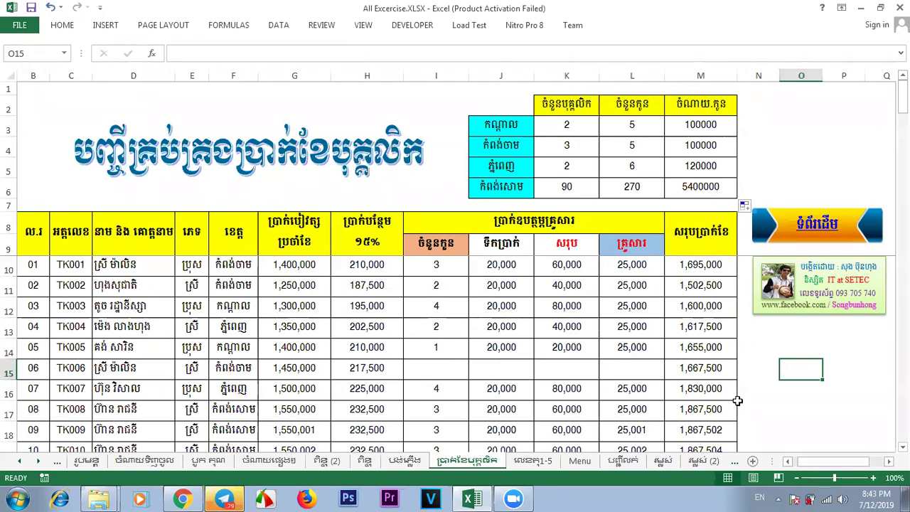
Examine the summary table J2:M6 and employee rows 10, 11 and 16 after a glance at the invoice sheet.
{"action": "left_click", "coordinate": [539, 463]}
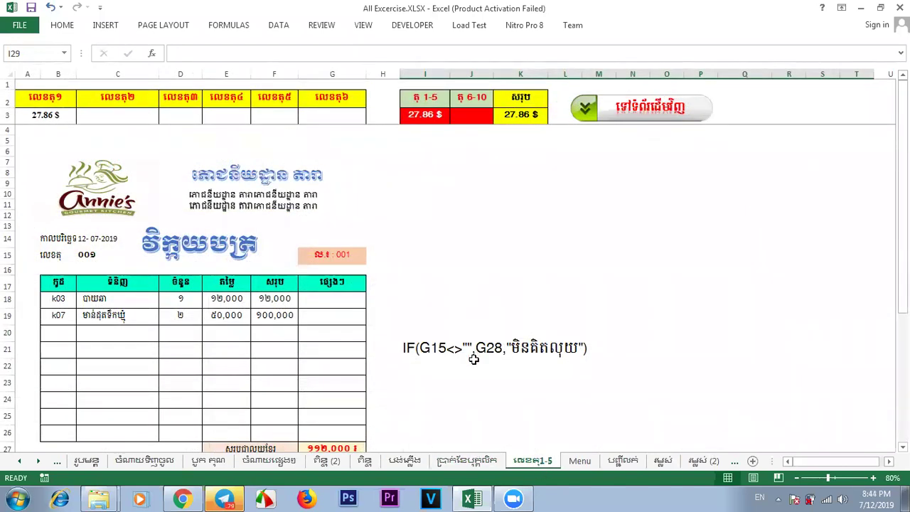
{"action": "left_click", "coordinate": [473, 462]}
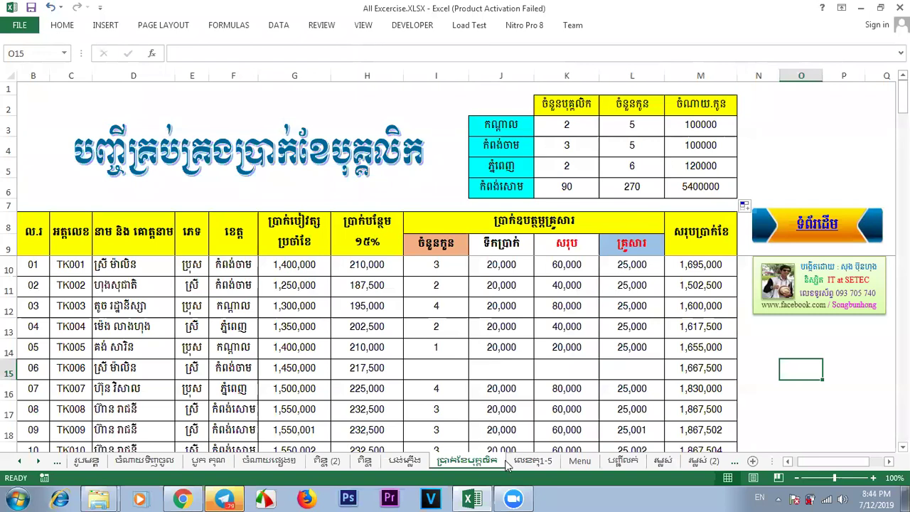
{"action": "mouse_move", "coordinate": [496, 108]}
{"action": "left_mouse_down"}
{"action": "mouse_move", "coordinate": [640, 190]}
{"action": "mouse_move", "coordinate": [722, 194]}
{"action": "left_mouse_up"}
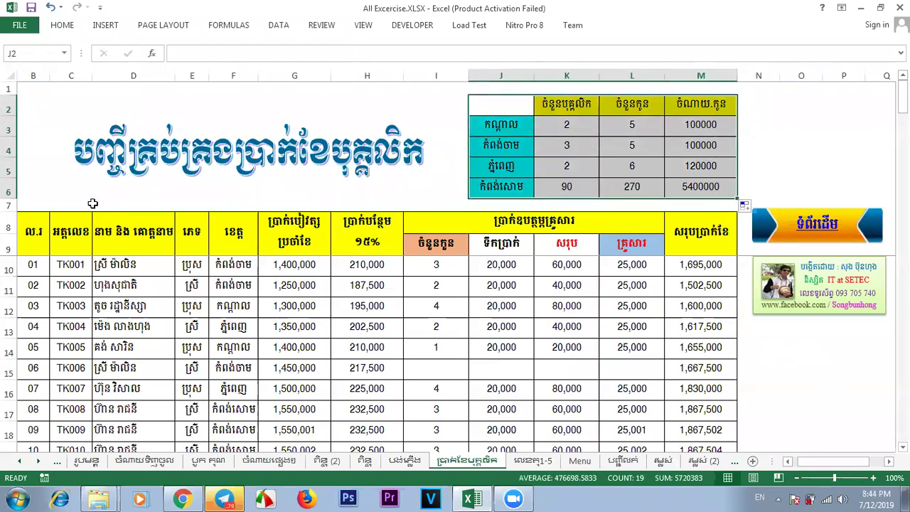
{"action": "mouse_move", "coordinate": [903, 98]}
{"action": "left_mouse_down"}
{"action": "mouse_move", "coordinate": [903, 222]}
{"action": "mouse_move", "coordinate": [903, 99]}
{"action": "left_mouse_up"}
{"action": "left_click", "coordinate": [25, 270]}
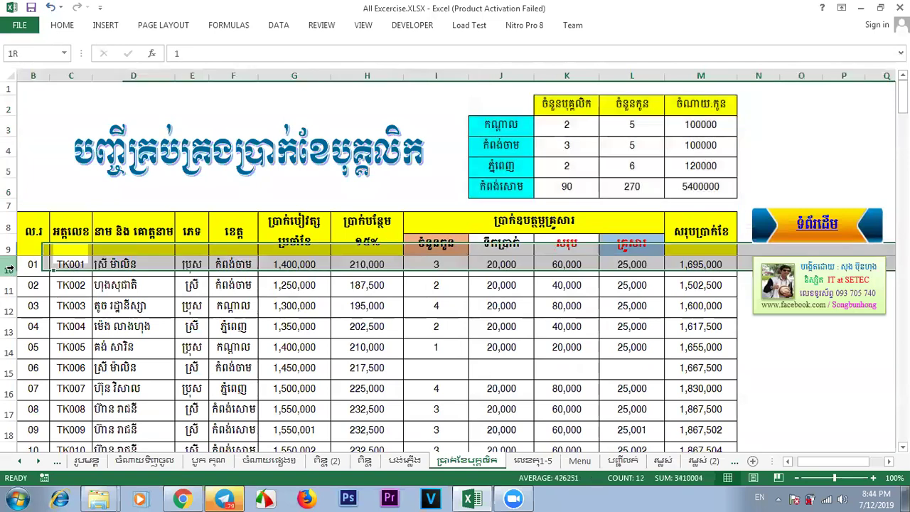
{"action": "left_click", "coordinate": [155, 290]}
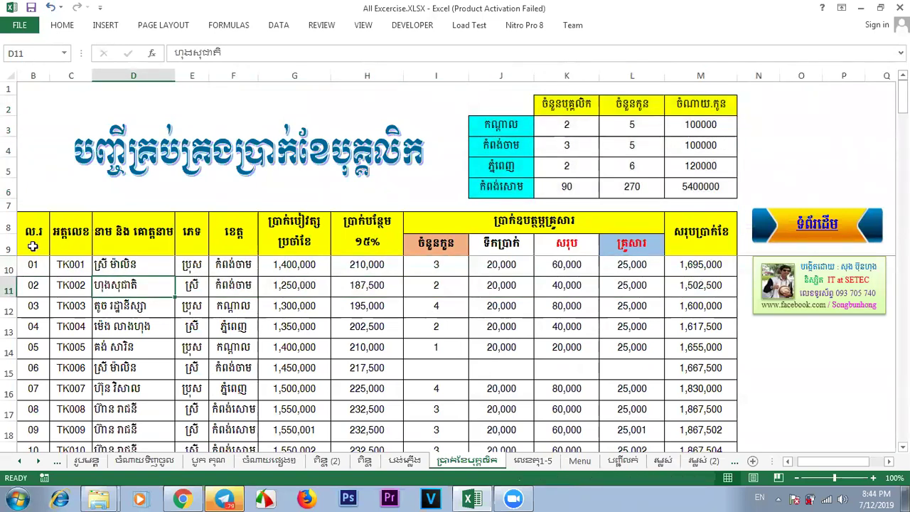
{"action": "left_click", "coordinate": [13, 265]}
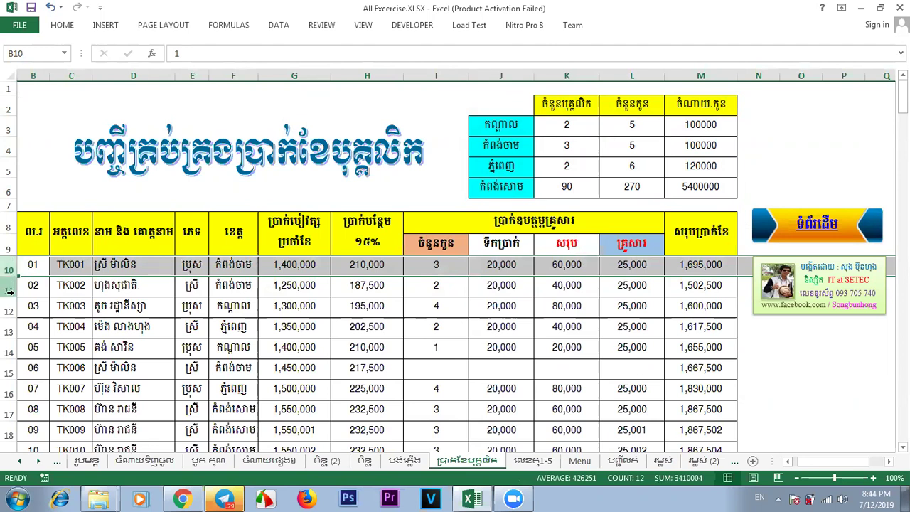
{"action": "left_click", "coordinate": [10, 291]}
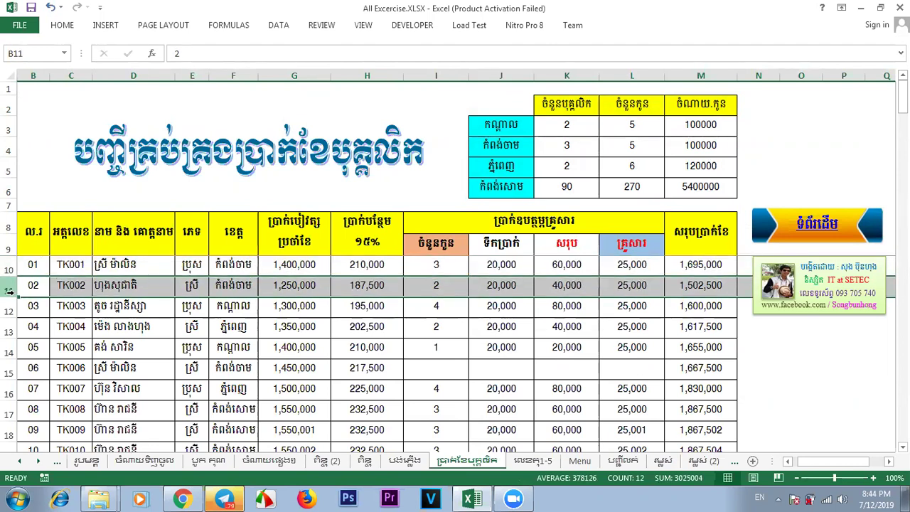
{"action": "left_click", "coordinate": [10, 393]}
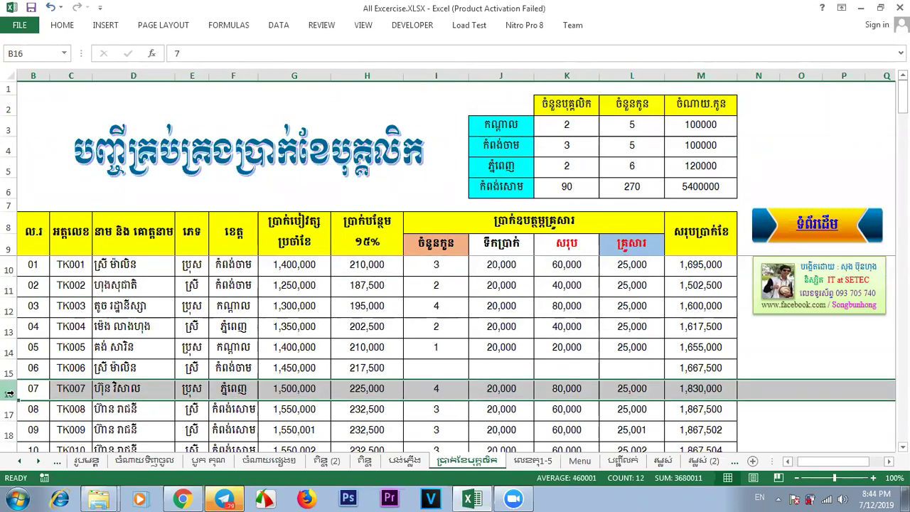
{"action": "left_click", "coordinate": [787, 356]}
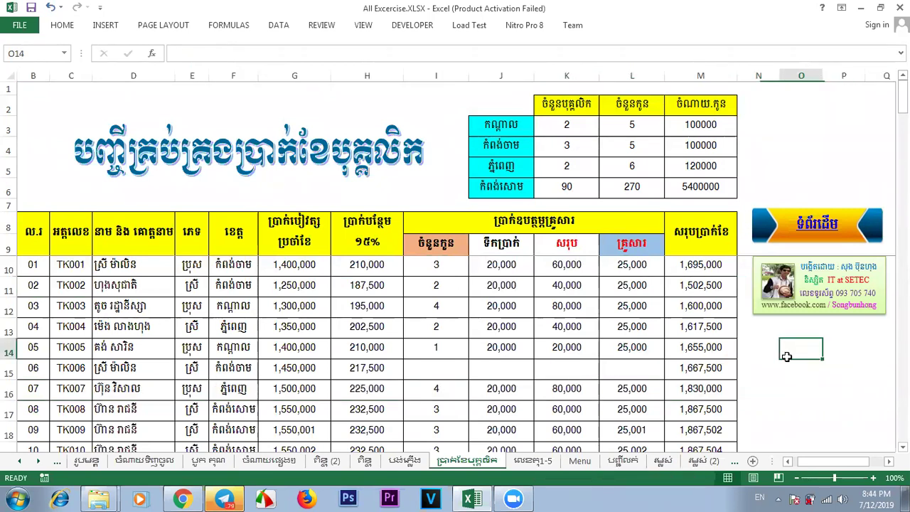
Freeze the first column of the payroll sheet and check it by scrolling sideways.
{"action": "left_click", "coordinate": [193, 74]}
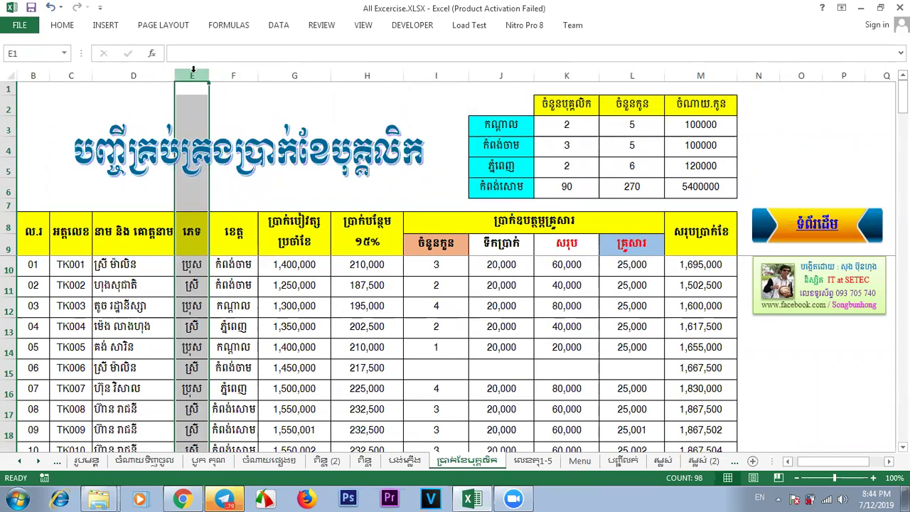
{"action": "left_click", "coordinate": [365, 26]}
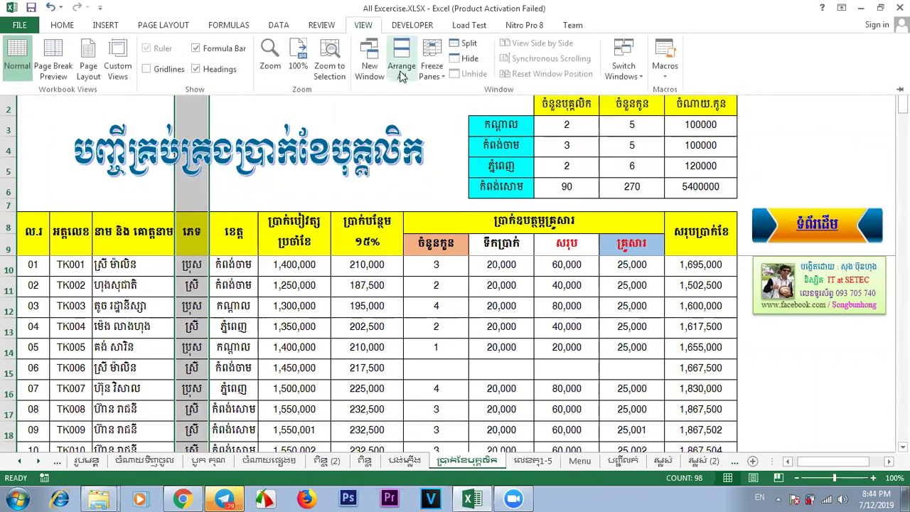
{"action": "left_click", "coordinate": [443, 73]}
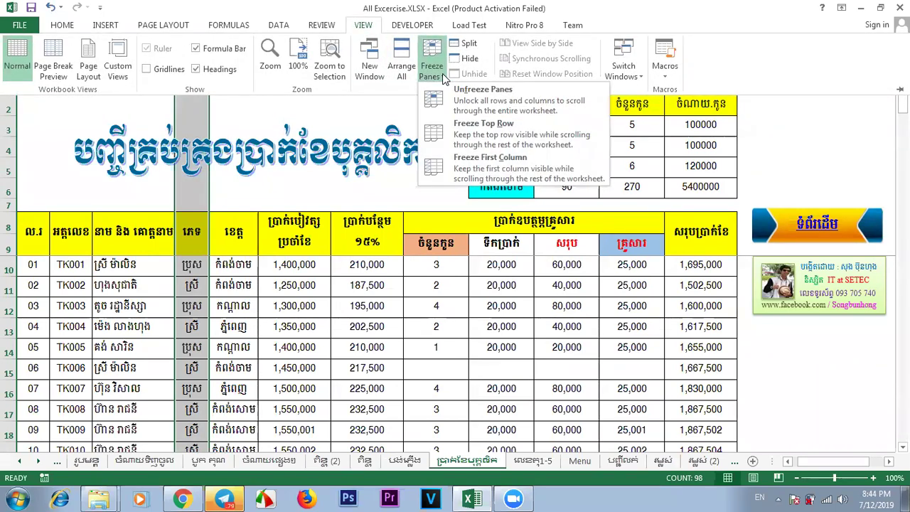
{"action": "left_click", "coordinate": [488, 171]}
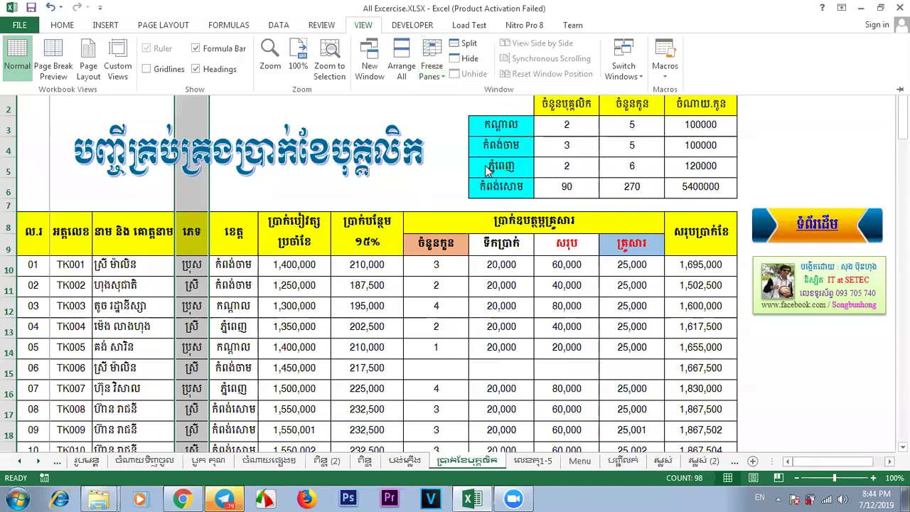
{"action": "left_click_drag", "start_coordinate": [824, 465], "coordinate": [749, 467]}
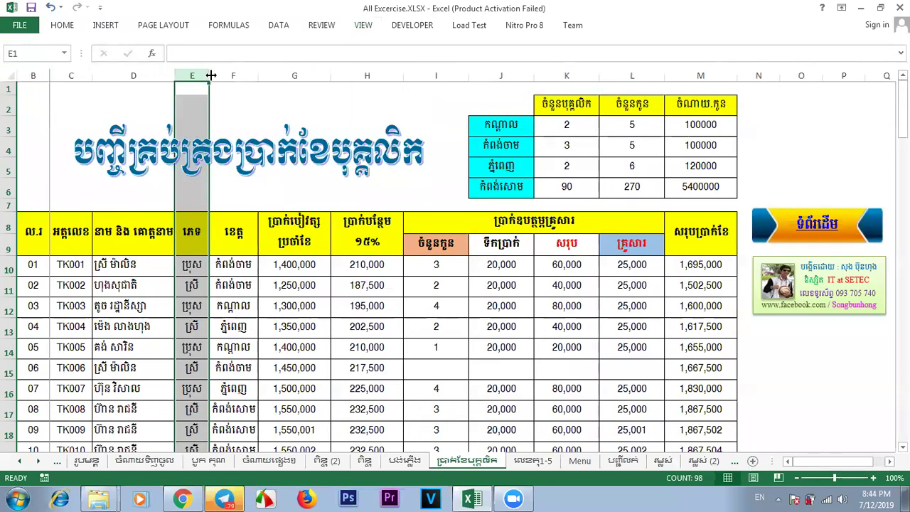
Unfreeze the first column and freeze the panes before the selected column E instead.
{"action": "left_click", "coordinate": [362, 27]}
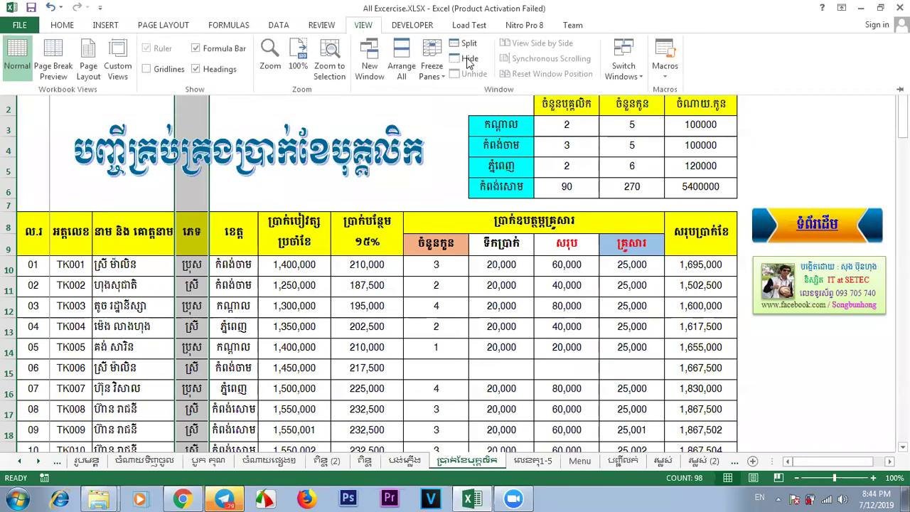
{"action": "left_click", "coordinate": [432, 72]}
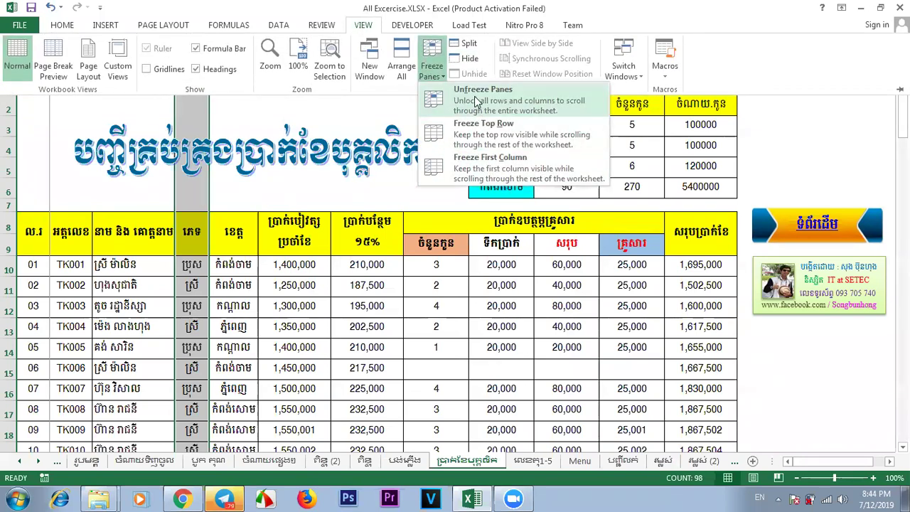
{"action": "left_click", "coordinate": [477, 100]}
{"action": "left_click", "coordinate": [432, 67]}
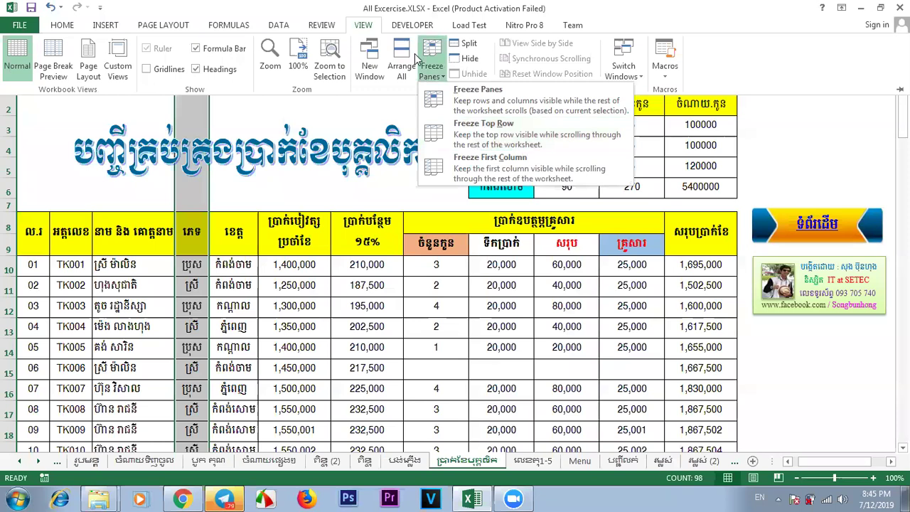
{"action": "left_click", "coordinate": [483, 103]}
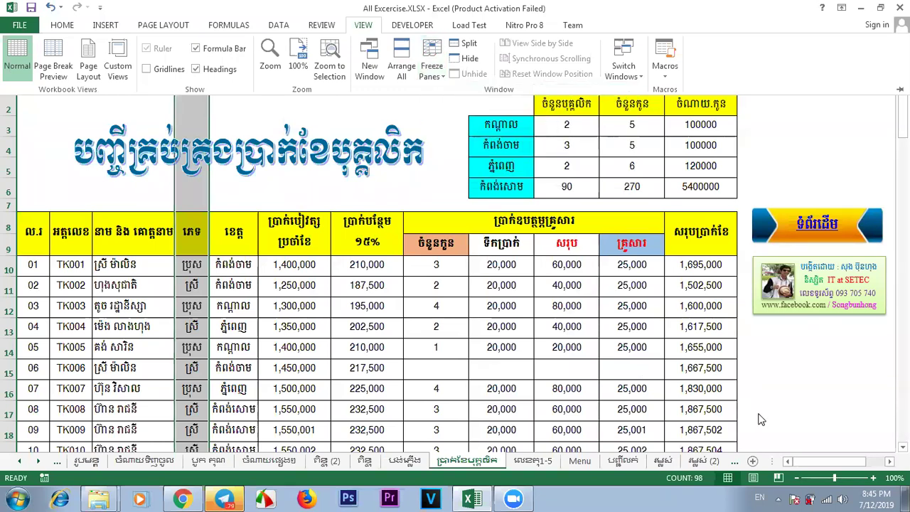
{"action": "key", "text": "ctrl+F1"}
{"action": "left_click_drag", "start_coordinate": [814, 460], "coordinate": [270, 188]}
Unfreeze the panes on the payroll sheet and deselect column E.
{"action": "left_click", "coordinate": [363, 25]}
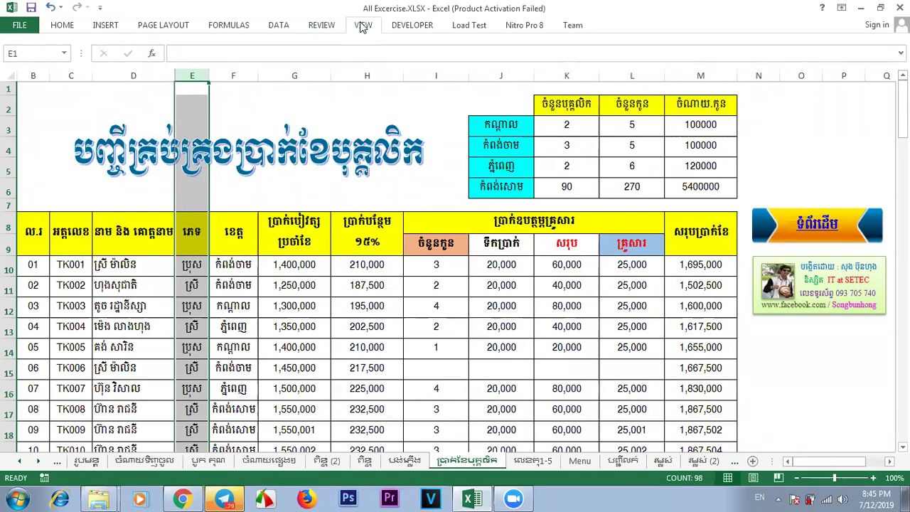
{"action": "left_click", "coordinate": [437, 66]}
{"action": "left_click", "coordinate": [476, 90]}
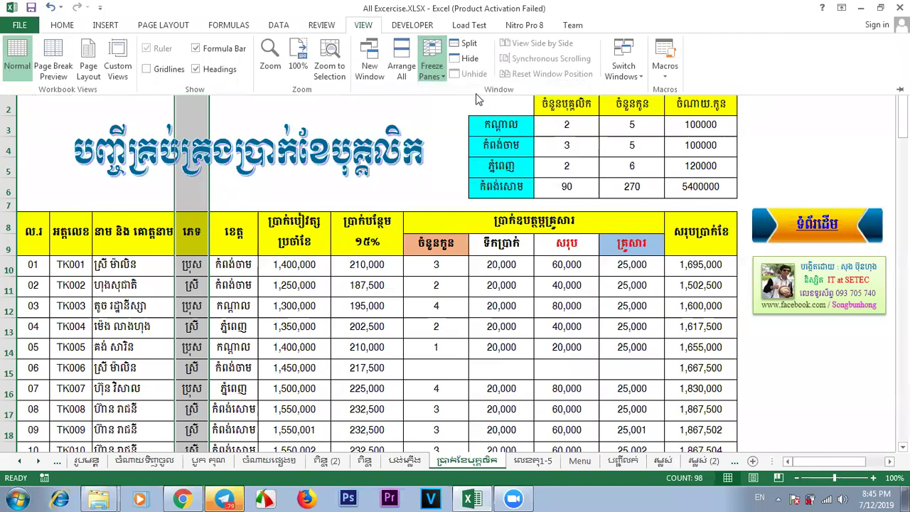
{"action": "left_click", "coordinate": [847, 386]}
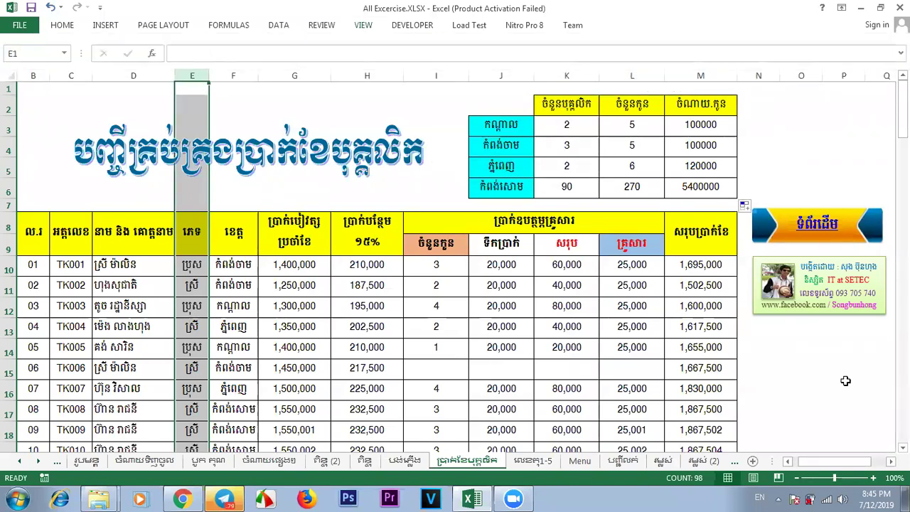
{"action": "left_click", "coordinate": [845, 382]}
Examine the payroll rows around row 59 without frozen headers, and compare them with the column headings in row 9.
{"action": "left_click_drag", "start_coordinate": [903, 109], "coordinate": [904, 260]}
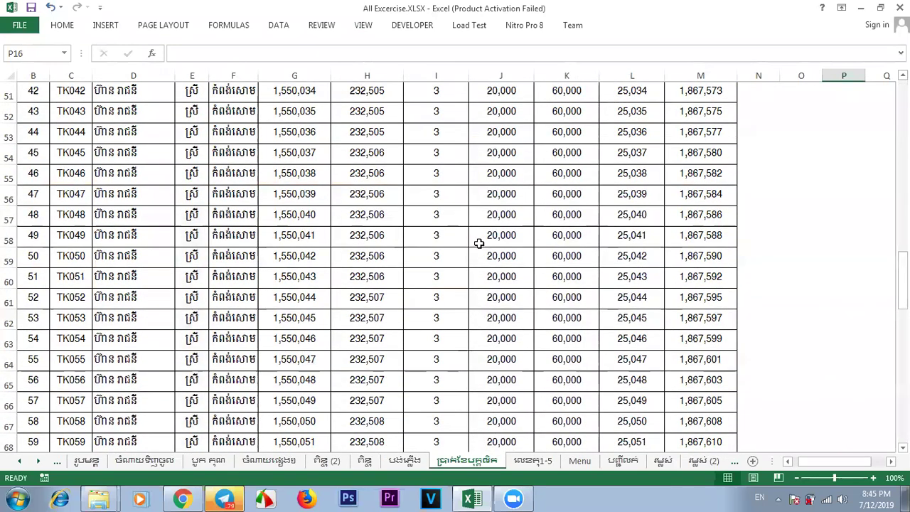
{"action": "left_click", "coordinate": [378, 277]}
{"action": "left_click", "coordinate": [510, 284]}
{"action": "left_click", "coordinate": [649, 258]}
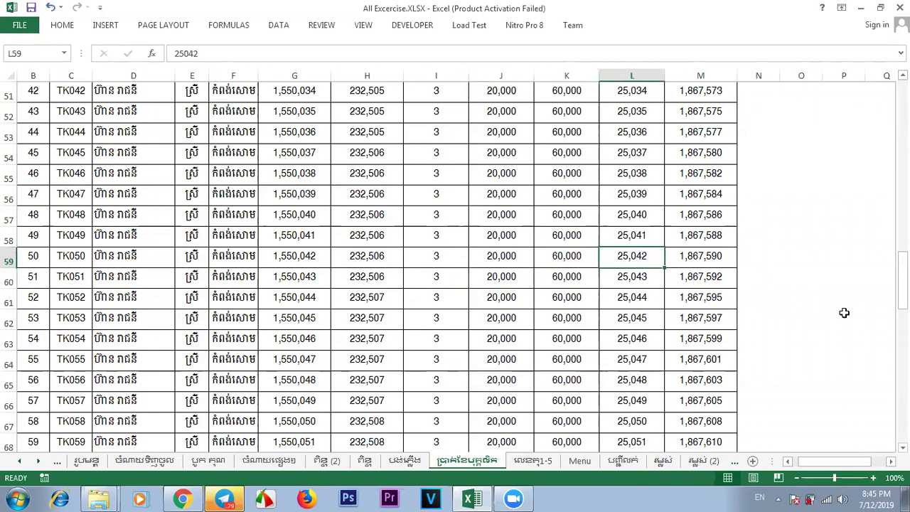
{"action": "left_click", "coordinate": [671, 327]}
{"action": "left_click_drag", "start_coordinate": [903, 286], "coordinate": [904, 99]}
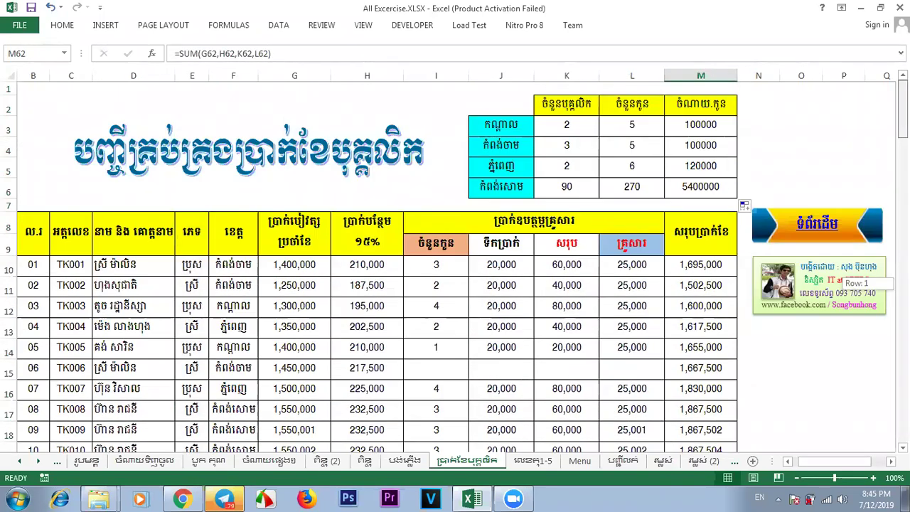
{"action": "left_click", "coordinate": [594, 245]}
{"action": "left_click", "coordinate": [660, 245]}
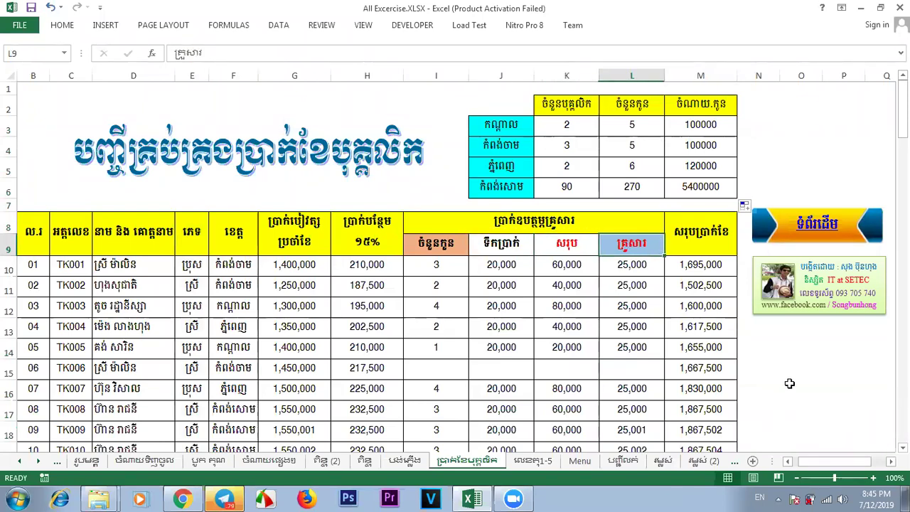
Look through the invoice, sum-and-product and miscellaneous expenses sheets, and select header cell B13 on the ចំណាយផ្សេងៗ sheet.
{"action": "left_click", "coordinate": [788, 384]}
{"action": "left_click", "coordinate": [532, 462]}
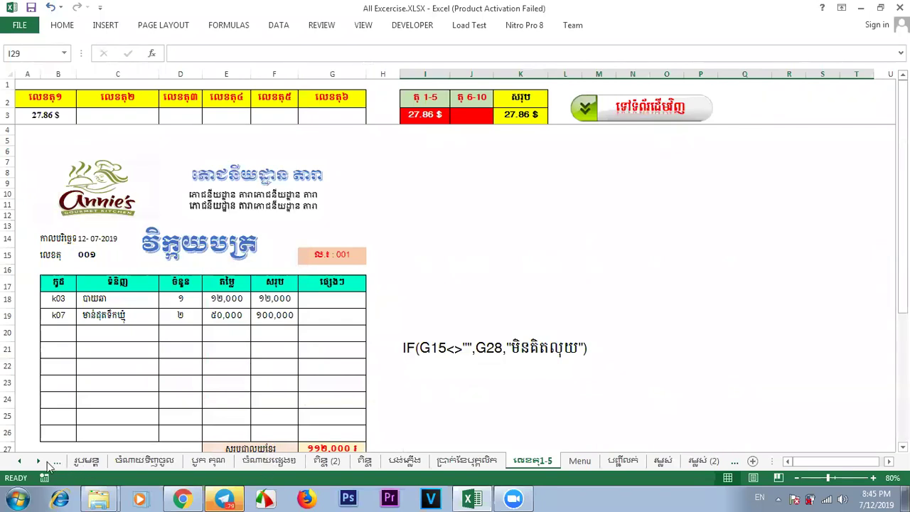
{"action": "left_click", "coordinate": [25, 461]}
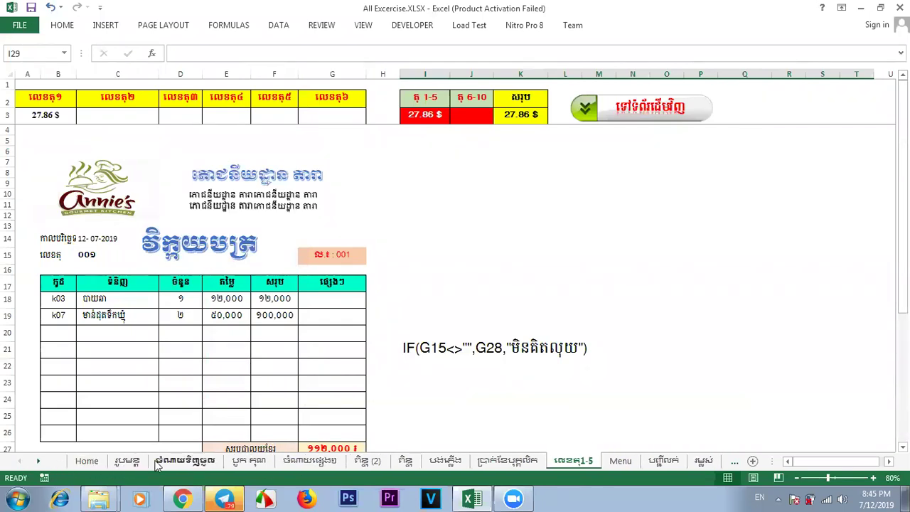
{"action": "left_click", "coordinate": [157, 462]}
{"action": "left_click", "coordinate": [252, 462]}
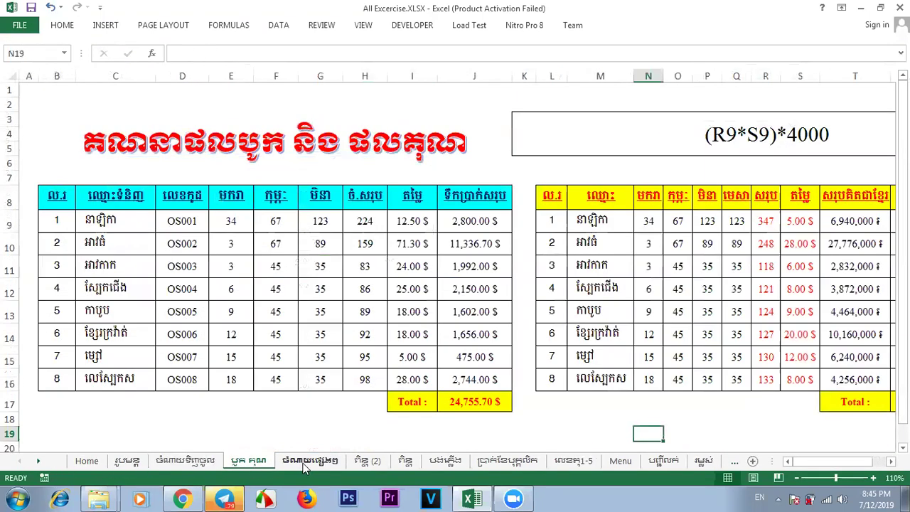
{"action": "left_click", "coordinate": [306, 462]}
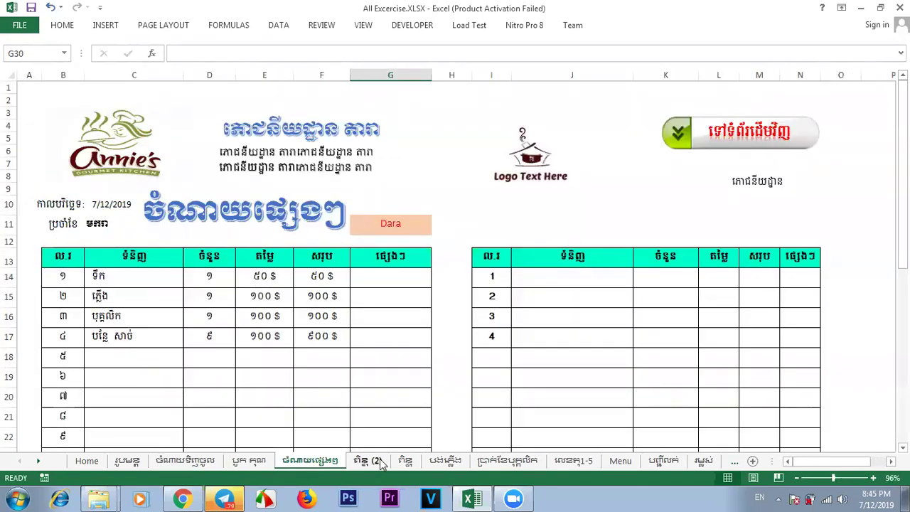
{"action": "left_click", "coordinate": [76, 276]}
{"action": "left_click", "coordinate": [69, 260]}
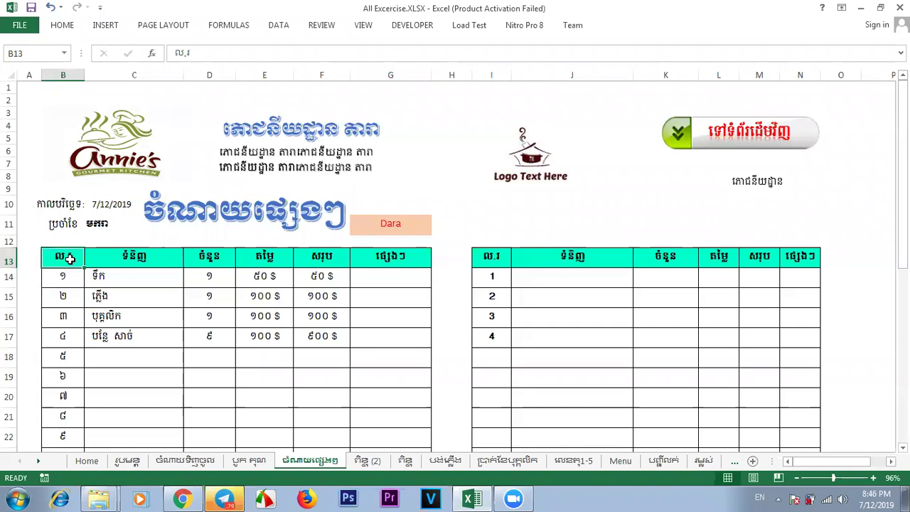
Create a copy of the ចំណាយផ្សេងៗ sheet in the same workbook, placed before the original, and switch to the copy.
{"action": "right_click", "coordinate": [311, 464]}
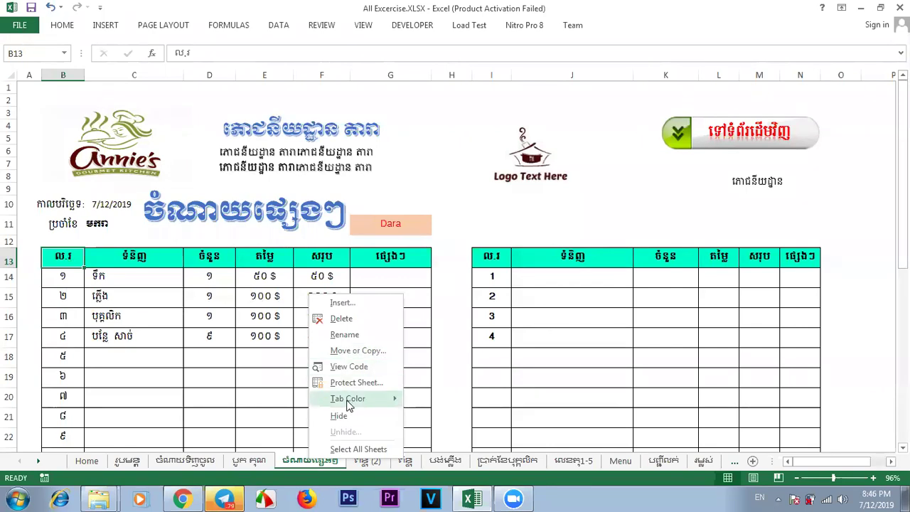
{"action": "left_click", "coordinate": [354, 354]}
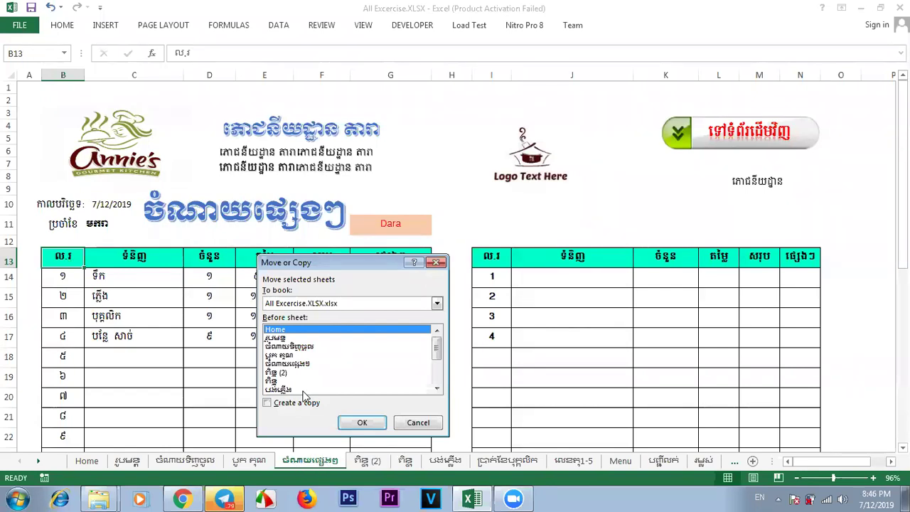
{"action": "left_click", "coordinate": [291, 365]}
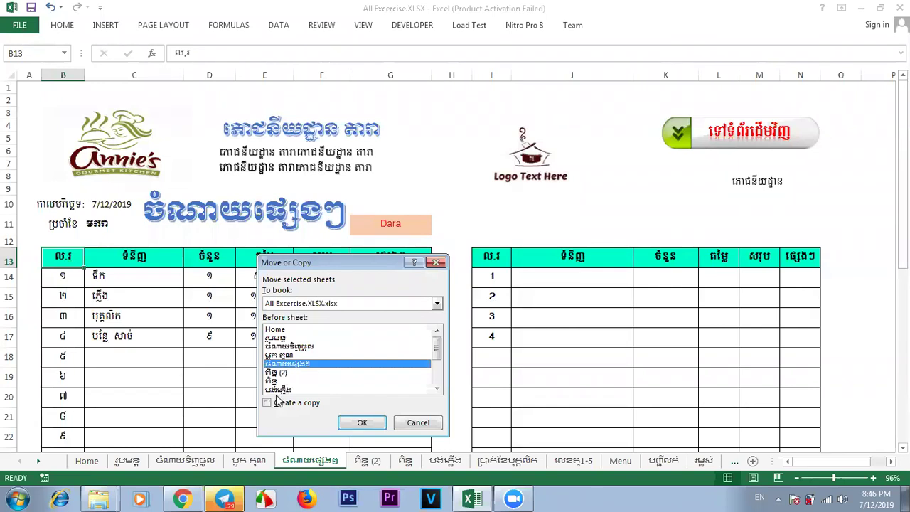
{"action": "left_click", "coordinate": [267, 403]}
{"action": "left_click", "coordinate": [358, 304]}
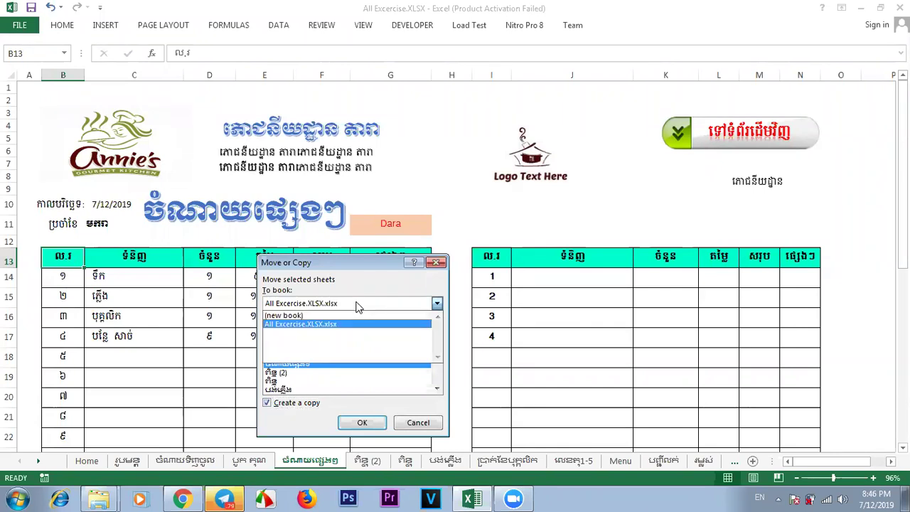
{"action": "left_click", "coordinate": [371, 283]}
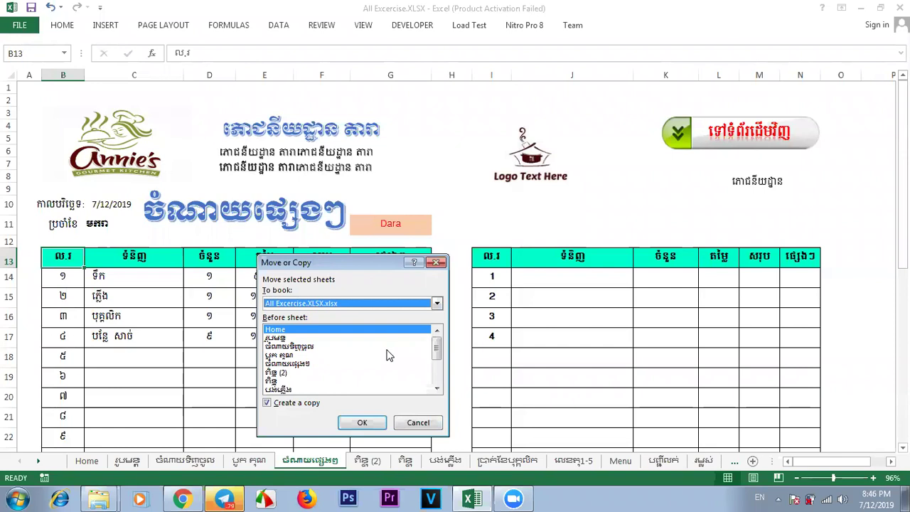
{"action": "left_click", "coordinate": [306, 364]}
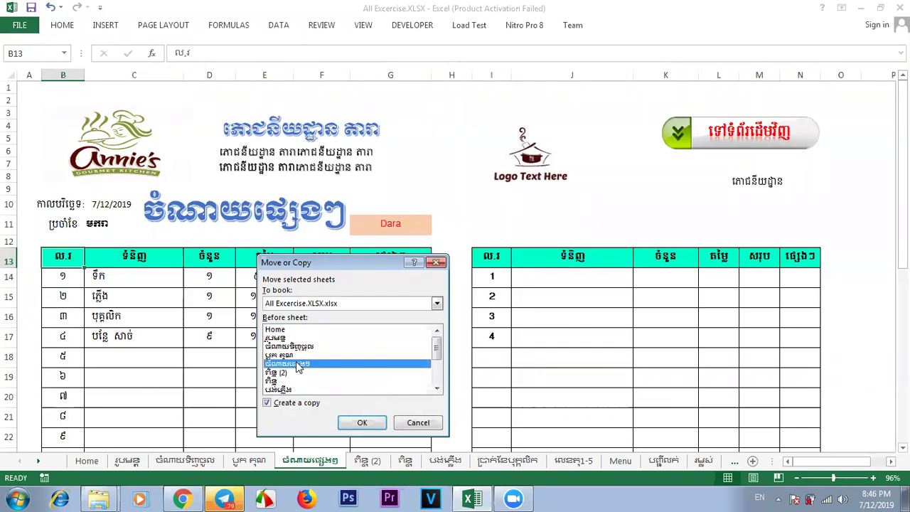
{"action": "left_click", "coordinate": [362, 423]}
{"action": "left_click", "coordinate": [390, 461]}
{"action": "left_click", "coordinate": [334, 461]}
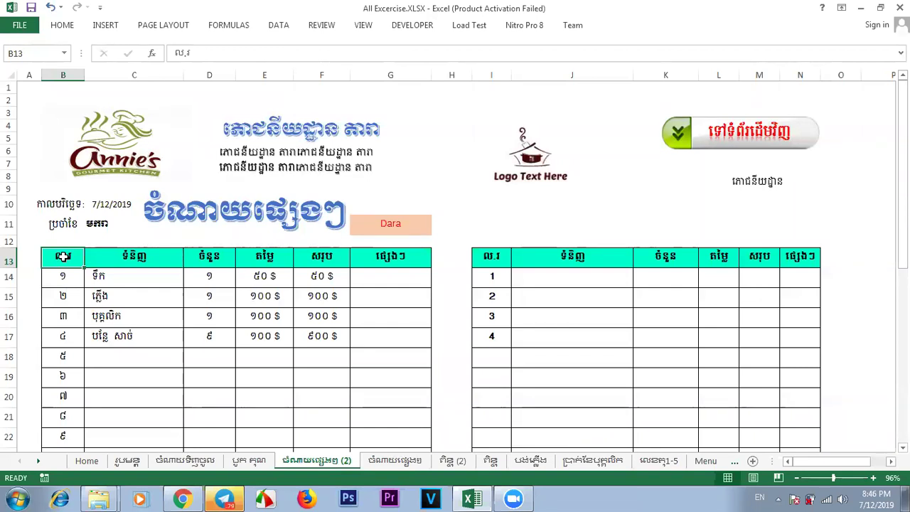
Change the header in B13 of the copied expenses sheet to "Code".
{"action": "type", "text": "Code"}
{"action": "left_click", "coordinate": [145, 318]}
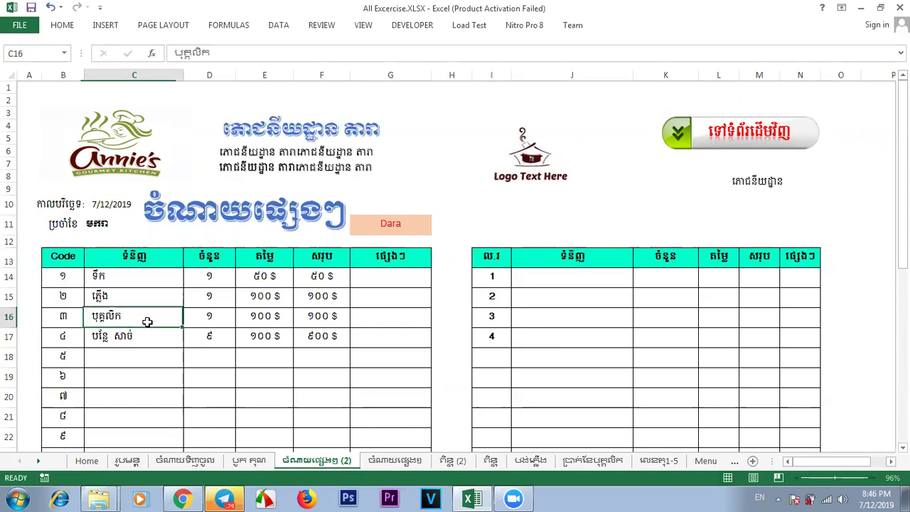
{"action": "key", "text": "Down"}
{"action": "left_click", "coordinate": [207, 415]}
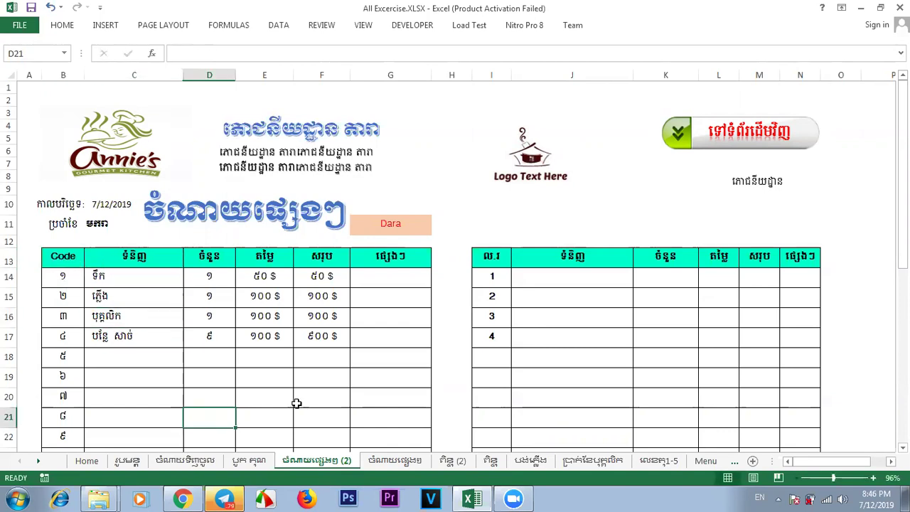
{"action": "left_click", "coordinate": [355, 403]}
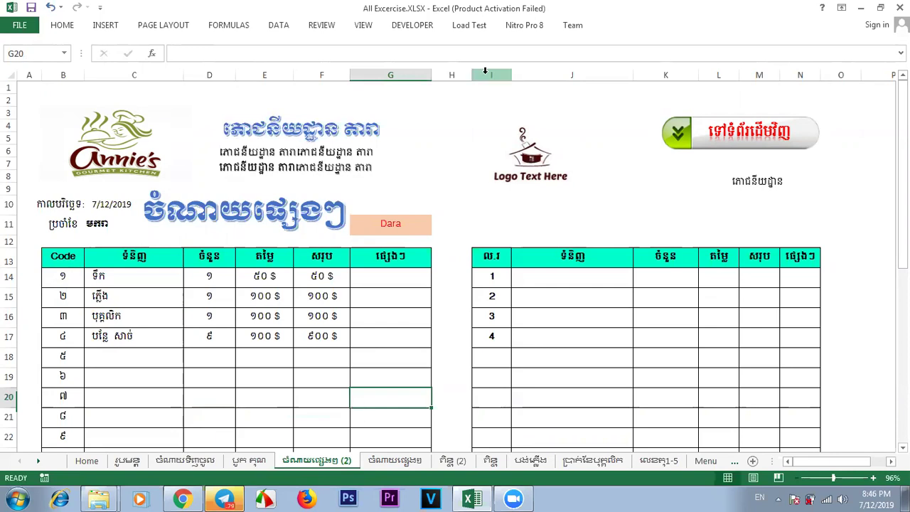
Delete columns I to O, which hold the second expenses table, from the copied sheet.
{"action": "left_click_drag", "start_coordinate": [481, 69], "coordinate": [846, 72]}
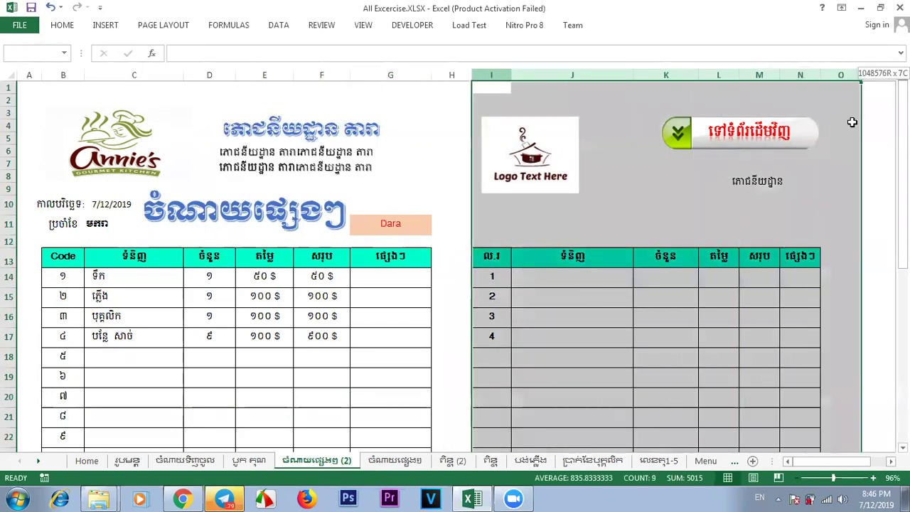
{"action": "right_click", "coordinate": [679, 70]}
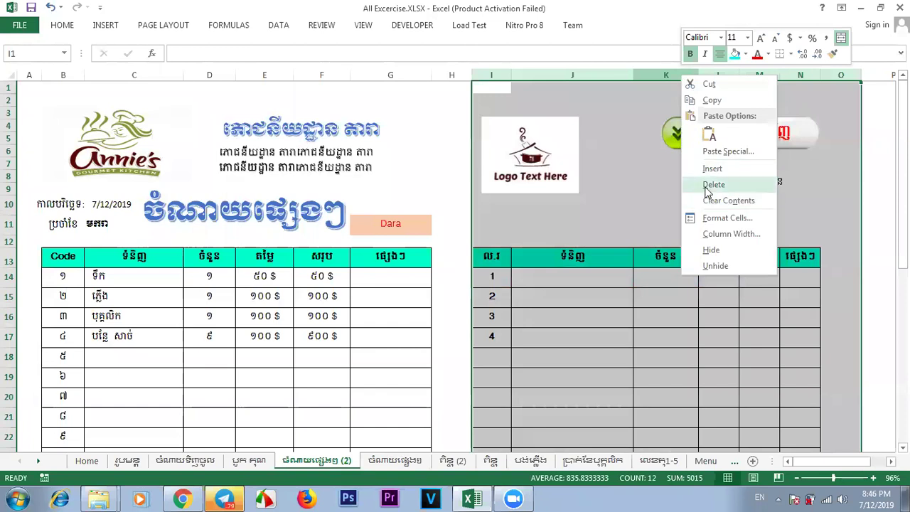
{"action": "left_click", "coordinate": [704, 183]}
{"action": "left_click", "coordinate": [667, 289]}
Delete the leftover "Logo Text Here" picture from the copied expenses sheet.
{"action": "left_click", "coordinate": [514, 150]}
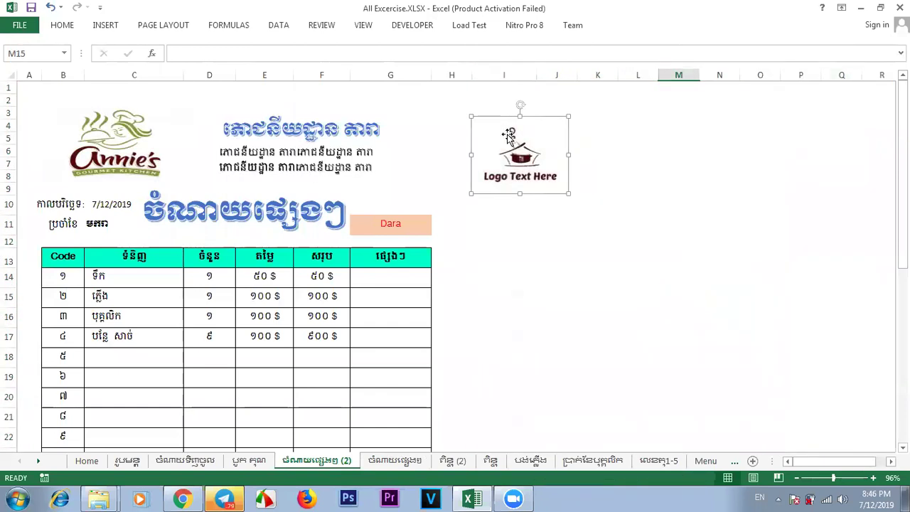
{"action": "key", "text": "Delete"}
{"action": "left_click", "coordinate": [633, 314]}
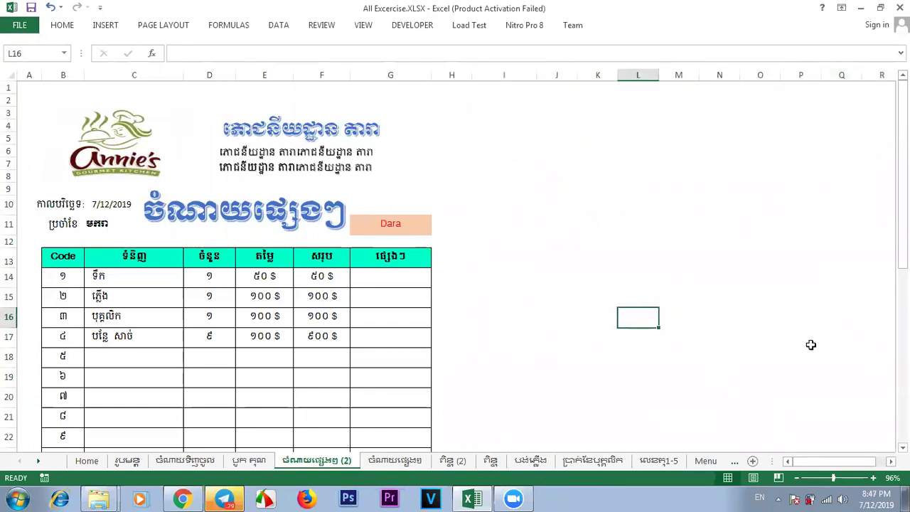
{"action": "left_click_drag", "start_coordinate": [903, 178], "coordinate": [903, 158]}
{"action": "left_click_drag", "start_coordinate": [902, 159], "coordinate": [902, 128]}
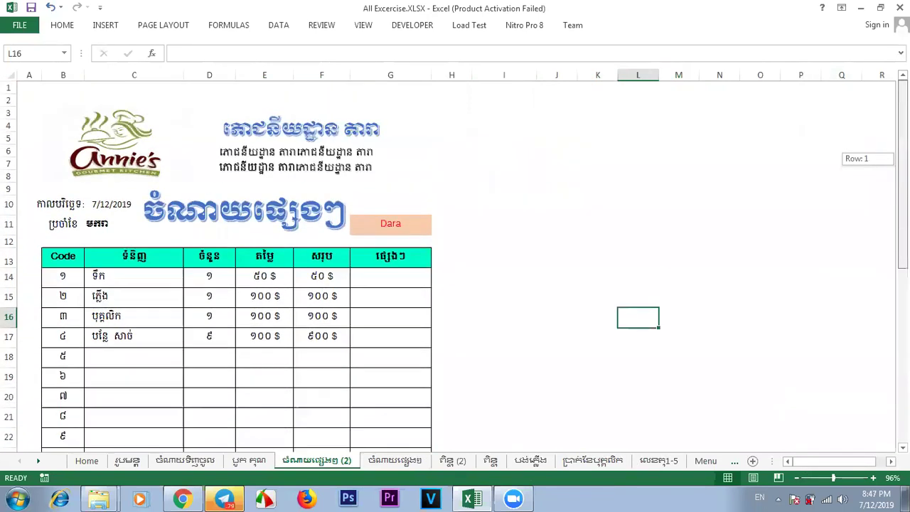
{"action": "left_click", "coordinate": [585, 293]}
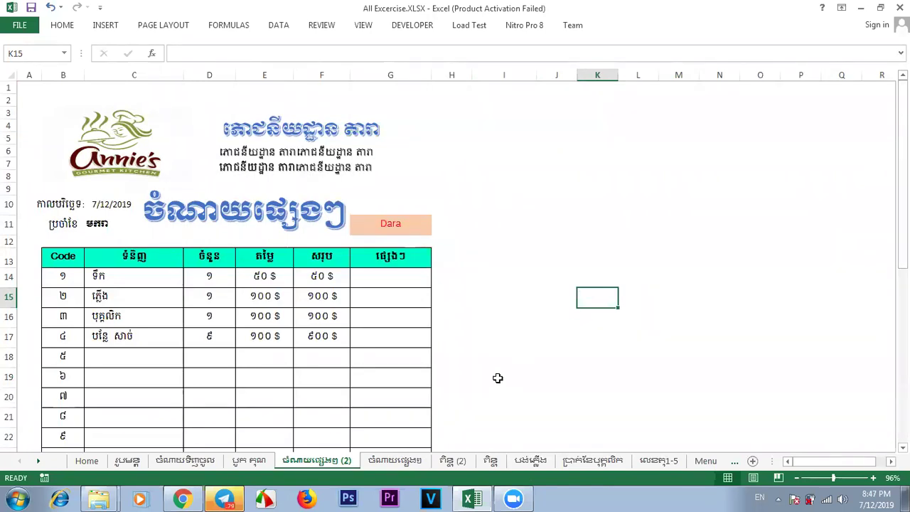
Open the Menu sheet and select the collage of food photos beside the dish table.
{"action": "left_click", "coordinate": [706, 461]}
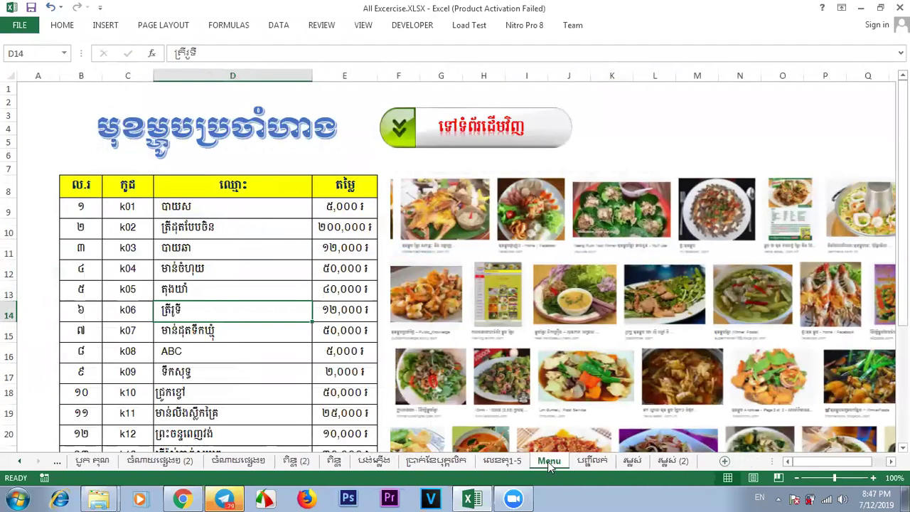
{"action": "left_click", "coordinate": [525, 276]}
{"action": "left_click", "coordinate": [662, 132]}
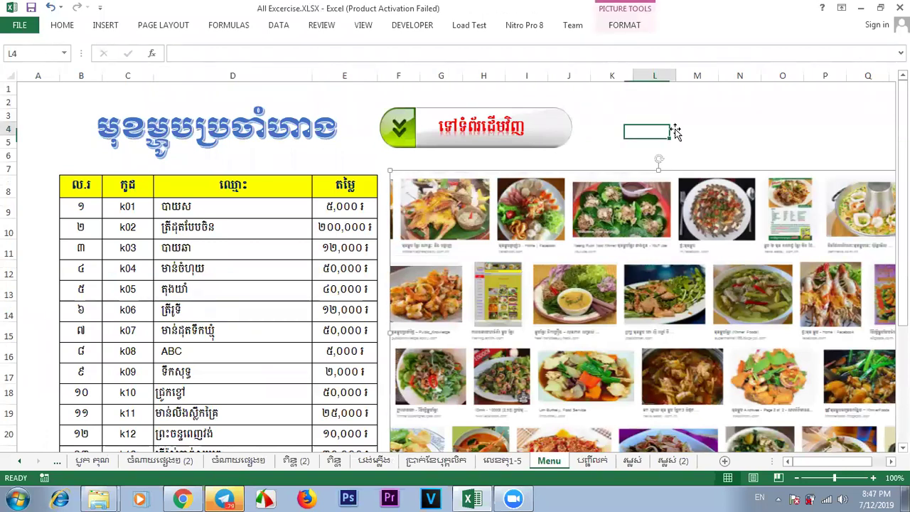
{"action": "left_click", "coordinate": [635, 353]}
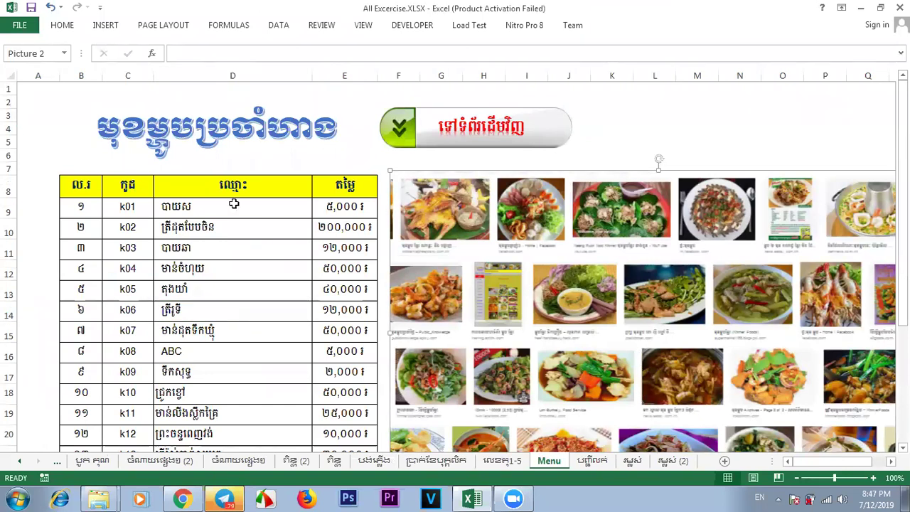
Examine the menu table's dish codes, names and prices on the Menu sheet.
{"action": "left_click_drag", "start_coordinate": [67, 186], "coordinate": [364, 421]}
{"action": "left_click", "coordinate": [176, 276]}
{"action": "left_click", "coordinate": [128, 212]}
{"action": "left_click", "coordinate": [128, 269]}
{"action": "left_click", "coordinate": [130, 325]}
{"action": "left_click", "coordinate": [128, 206]}
{"action": "left_click", "coordinate": [213, 248]}
{"action": "left_click", "coordinate": [213, 309]}
{"action": "left_click", "coordinate": [228, 351]}
{"action": "left_click", "coordinate": [345, 248]}
{"action": "left_click", "coordinate": [338, 208]}
{"action": "left_click", "coordinate": [341, 310]}
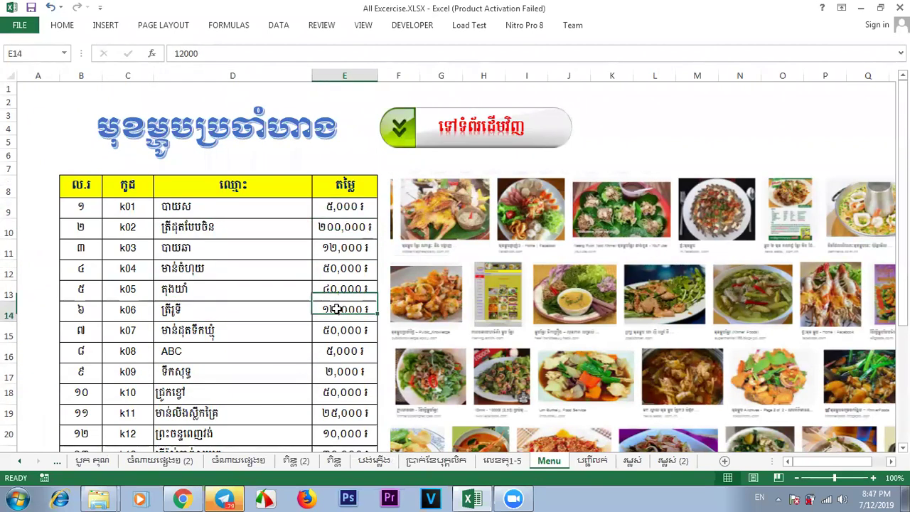
{"action": "left_click", "coordinate": [158, 289]}
{"action": "left_click", "coordinate": [93, 226]}
{"action": "left_click", "coordinate": [229, 338]}
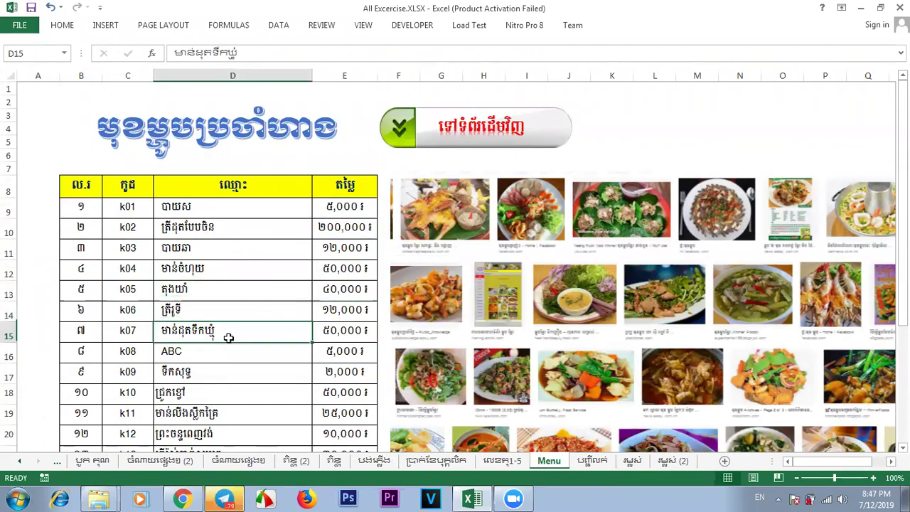
Move the food photo collage beside the menu table slightly upward.
{"action": "left_click", "coordinate": [518, 301]}
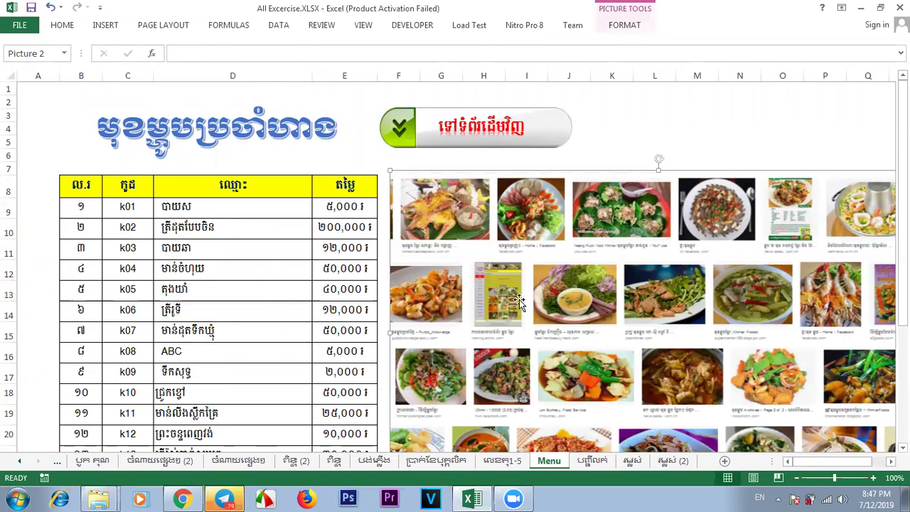
{"action": "mouse_move", "coordinate": [519, 301]}
{"action": "left_mouse_down"}
{"action": "mouse_move", "coordinate": [530, 306]}
{"action": "mouse_move", "coordinate": [520, 296]}
{"action": "left_mouse_up"}
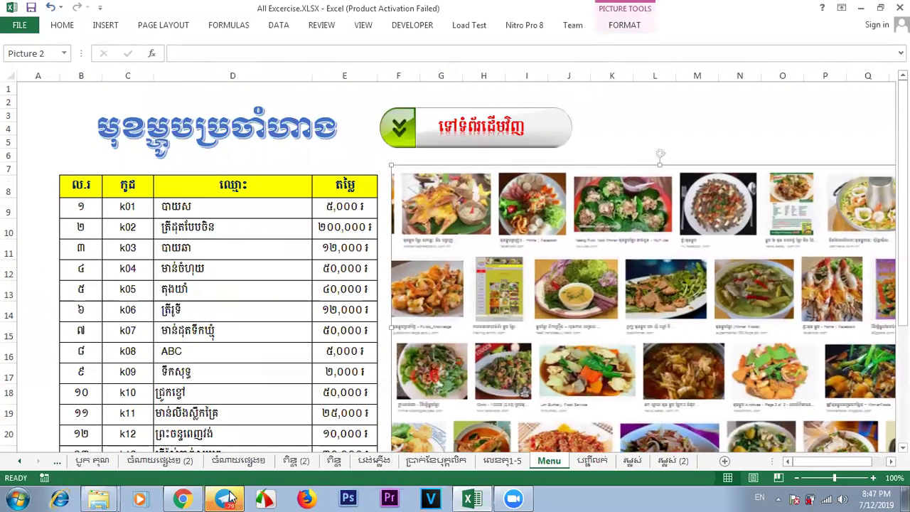
Switch to Chrome, search Google for "ម្ហូបខ្មែរ" in a new tab, and browse the image results.
{"action": "left_click", "coordinate": [183, 499]}
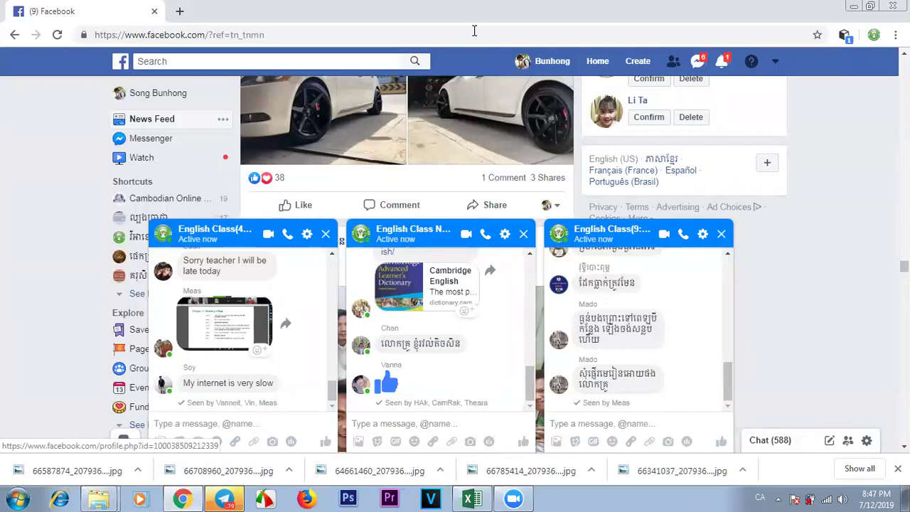
{"action": "key", "text": "ctrl+t"}
{"action": "type", "text": "ម្ន"}
{"action": "key", "text": "BackSpace"}
{"action": "type", "text": "ទូបខ្មែរ"}
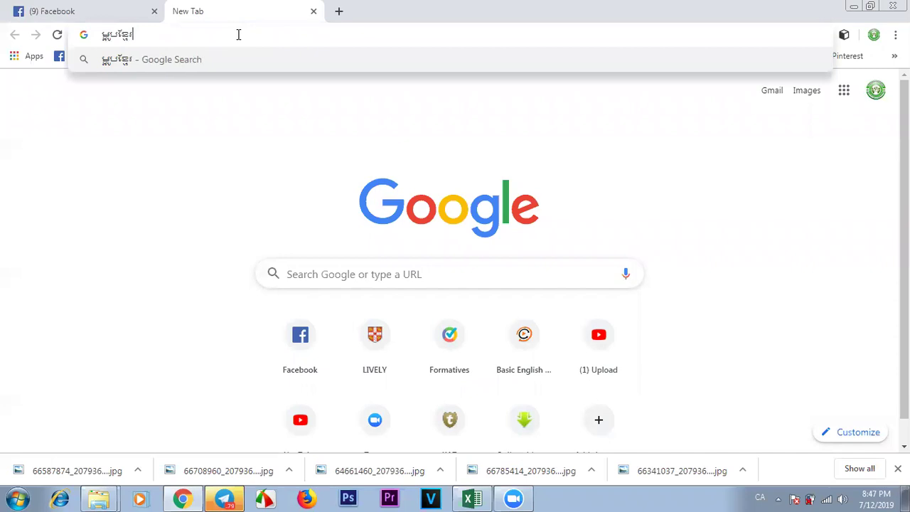
{"action": "key", "text": "Return"}
{"action": "left_click", "coordinate": [257, 121]}
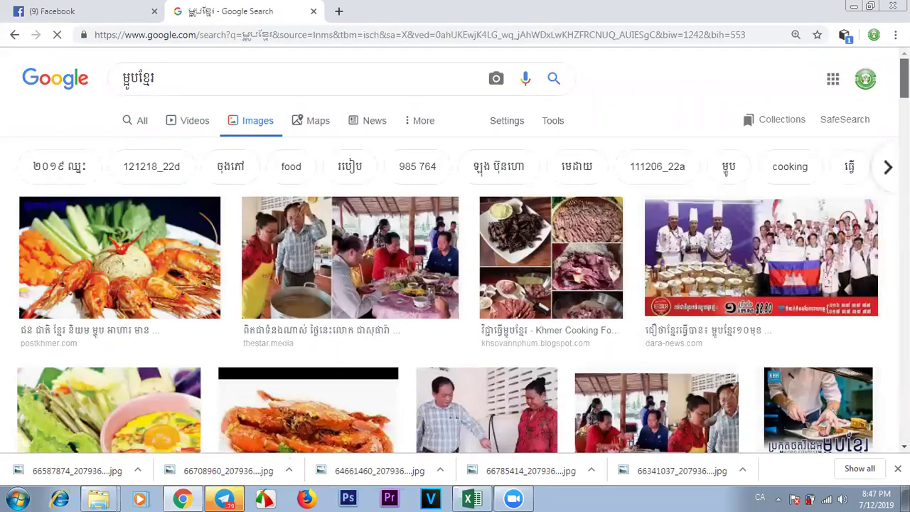
{"action": "scroll", "coordinate": [729, 256], "scroll_direction": "down", "scroll_amount": 5}
{"action": "scroll", "coordinate": [179, 78], "scroll_direction": "up", "scroll_amount": 5}
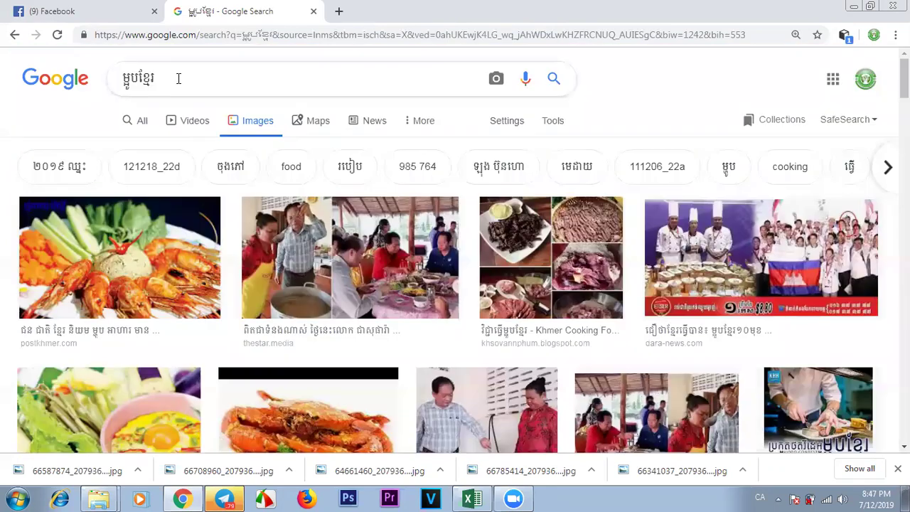
Replace the image search query with "Khmer foods" and browse the results.
{"action": "left_click", "coordinate": [173, 78]}
{"action": "key", "text": "BackSpace"}
{"action": "key", "text": "BackSpace"}
{"action": "key", "text": "BackSpace"}
{"action": "key", "text": "BackSpace"}
{"action": "key", "text": "BackSpace"}
{"action": "key", "text": "BackSpace"}
{"action": "key", "text": "BackSpace"}
{"action": "type", "text": "Khmer foods"}
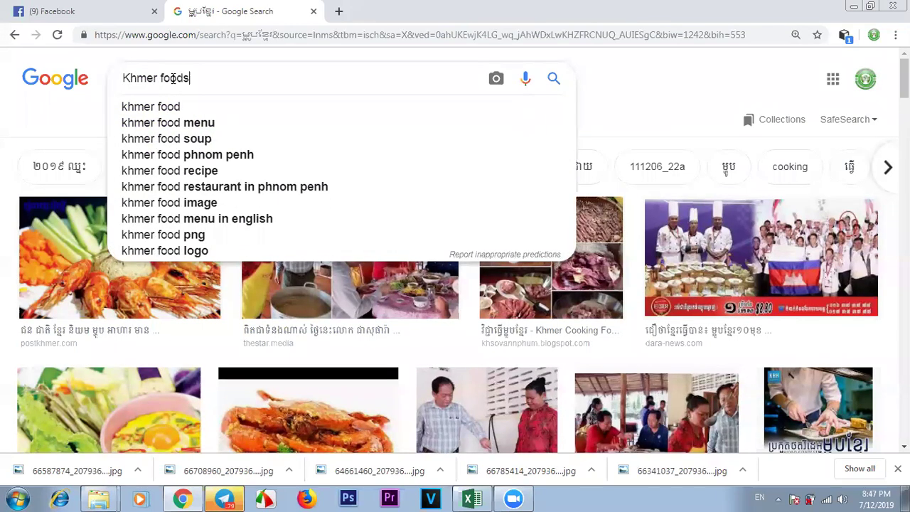
{"action": "key", "text": "Return"}
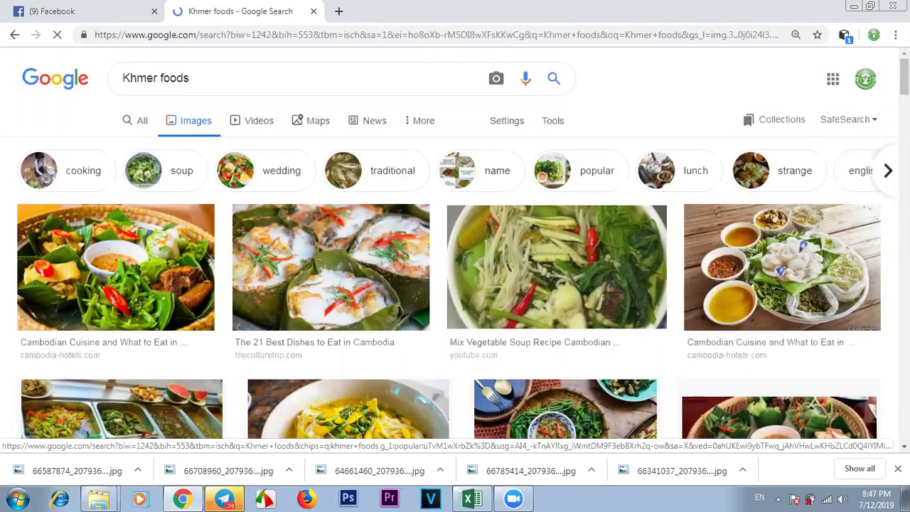
{"action": "scroll", "coordinate": [456, 249], "scroll_direction": "down", "scroll_amount": 8}
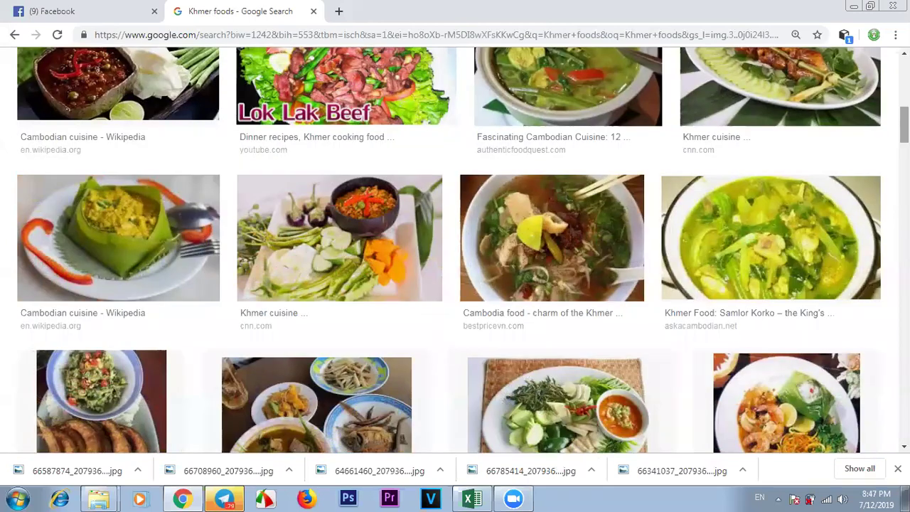
Zoom the Khmer foods image results page far out so that several more rows of food photos fit on screen.
{"action": "key", "text": "ctrl+minus"}
{"action": "key", "text": "ctrl+minus"}
{"action": "key", "text": "ctrl+minus"}
{"action": "key", "text": "ctrl+minus"}
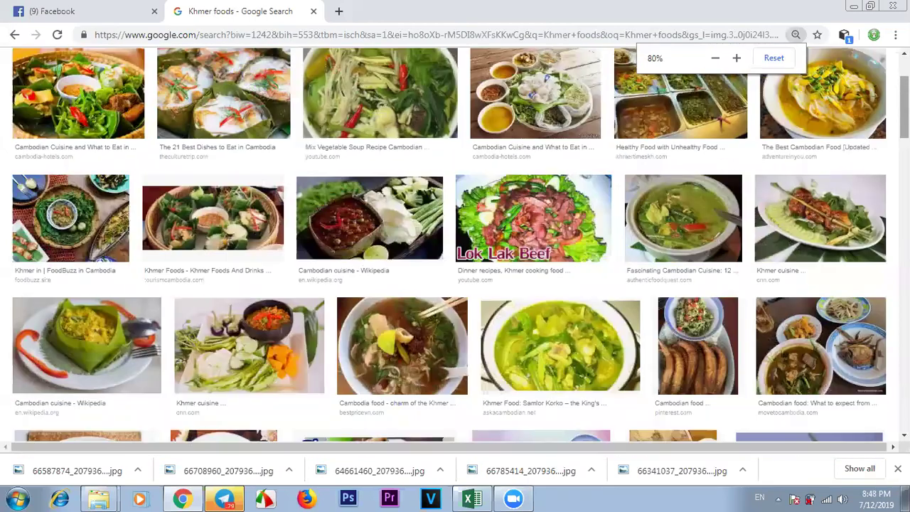
{"action": "scroll", "coordinate": [456, 249], "scroll_direction": "up", "scroll_amount": 2}
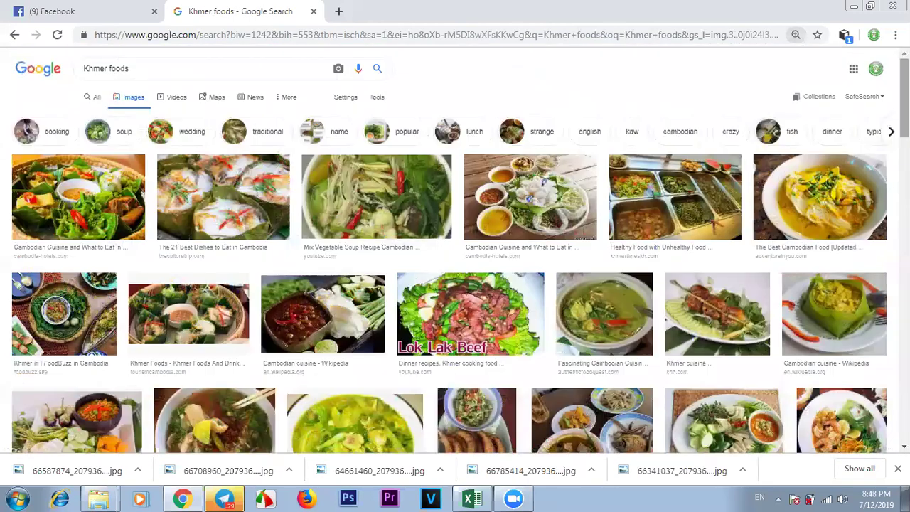
{"action": "left_click", "coordinate": [895, 35]}
{"action": "left_click", "coordinate": [810, 163]}
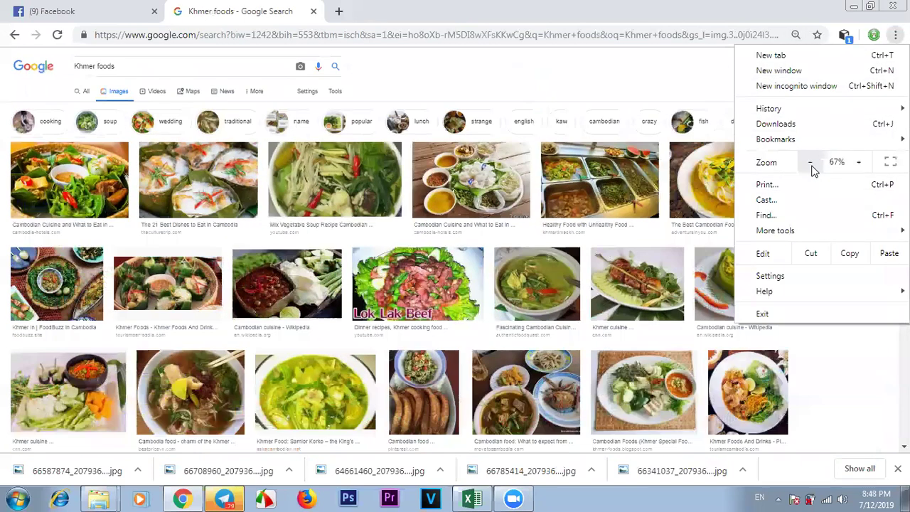
{"action": "left_click", "coordinate": [811, 162]}
{"action": "left_click", "coordinate": [632, 73]}
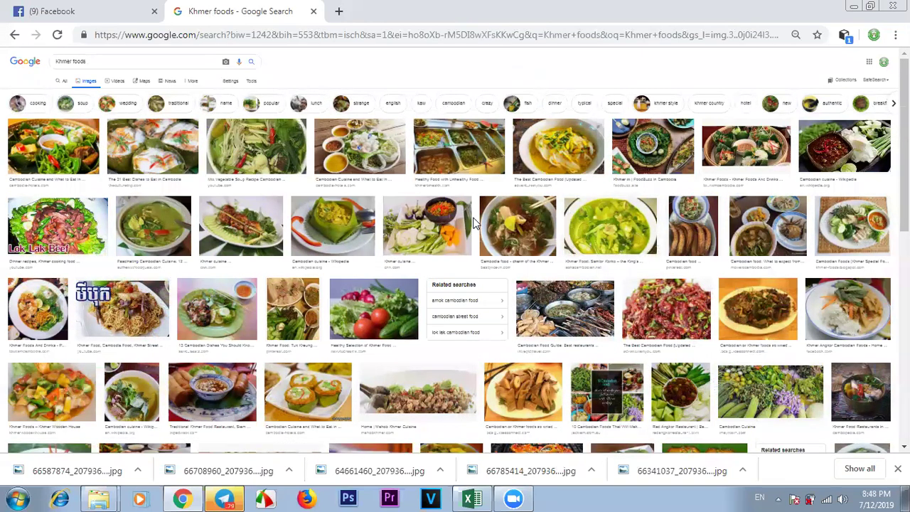
Switch to Excel, paste the captured image results screenshot at cell C13 of the Menu sheet, and position it over the menu table.
{"action": "left_click", "coordinate": [472, 499]}
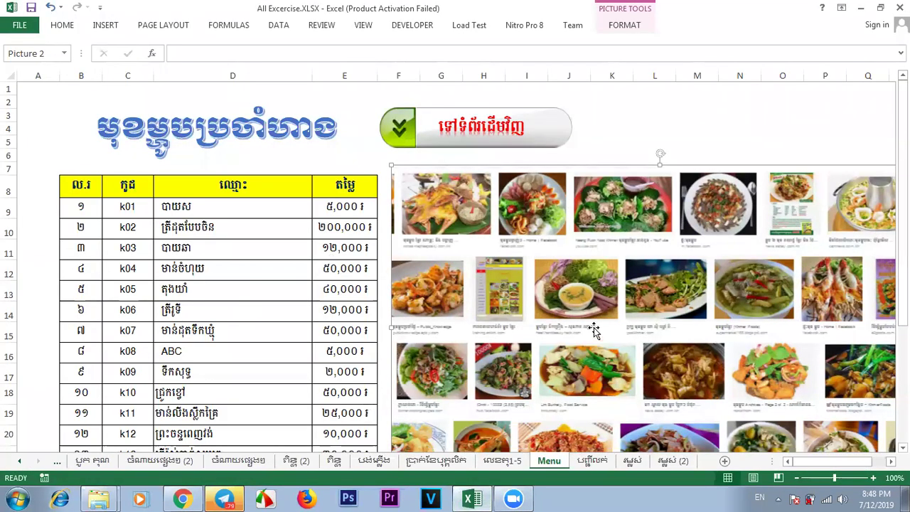
{"action": "left_click", "coordinate": [122, 296]}
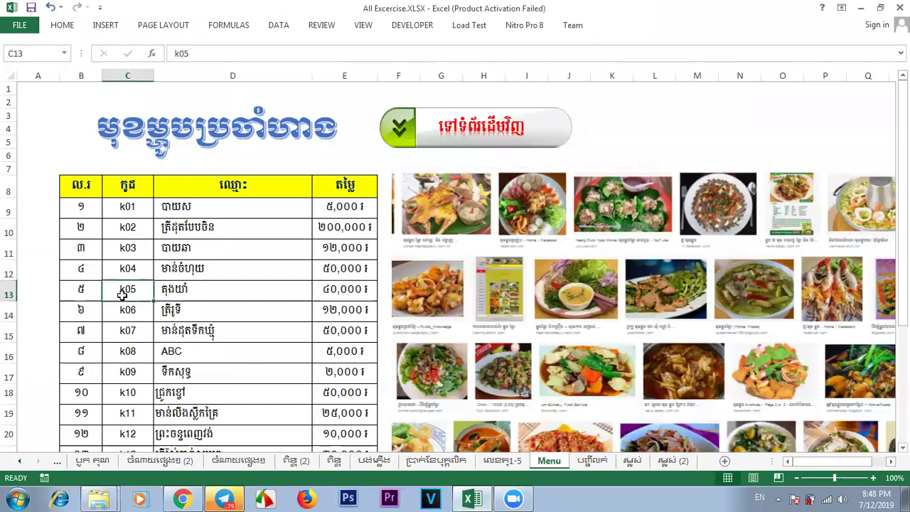
{"action": "key", "text": "ctrl+v"}
{"action": "left_click_drag", "start_coordinate": [263, 377], "coordinate": [483, 321]}
{"action": "left_click_drag", "start_coordinate": [661, 396], "coordinate": [241, 167]}
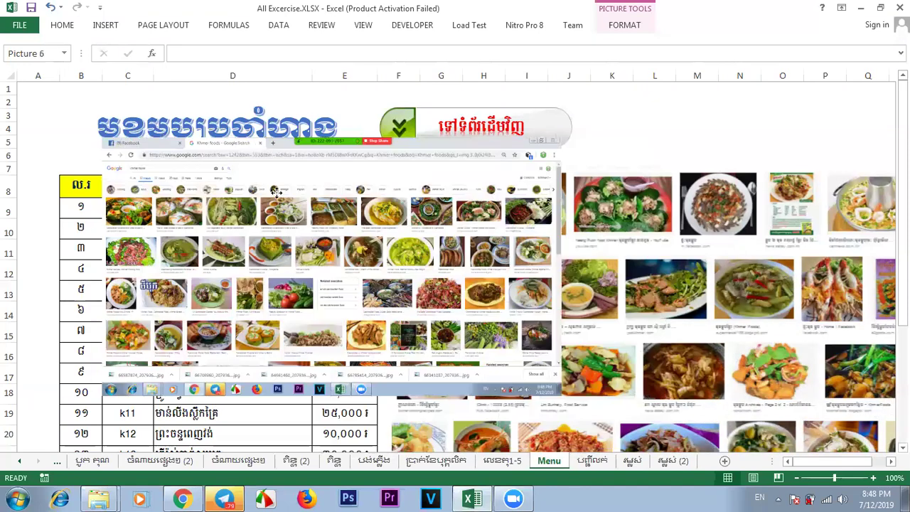
Crop the pasted screenshot to its first four rows and columns of food photos, cutting off the browser header and taskbar.
{"action": "left_click", "coordinate": [619, 28]}
{"action": "left_click", "coordinate": [754, 62]}
{"action": "left_click_drag", "start_coordinate": [567, 272], "coordinate": [546, 272]}
{"action": "left_click_drag", "start_coordinate": [323, 146], "coordinate": [323, 206]}
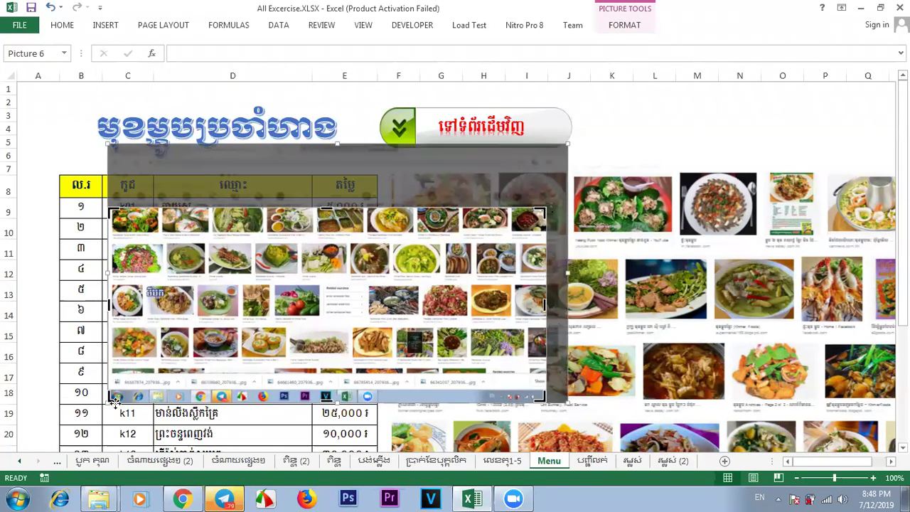
{"action": "left_click_drag", "start_coordinate": [115, 402], "coordinate": [113, 348]}
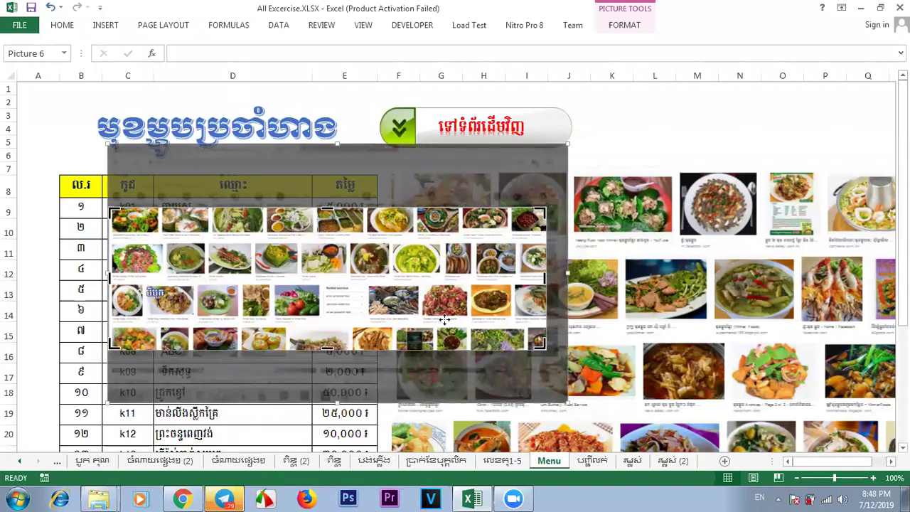
{"action": "left_click_drag", "start_coordinate": [545, 274], "coordinate": [318, 274]}
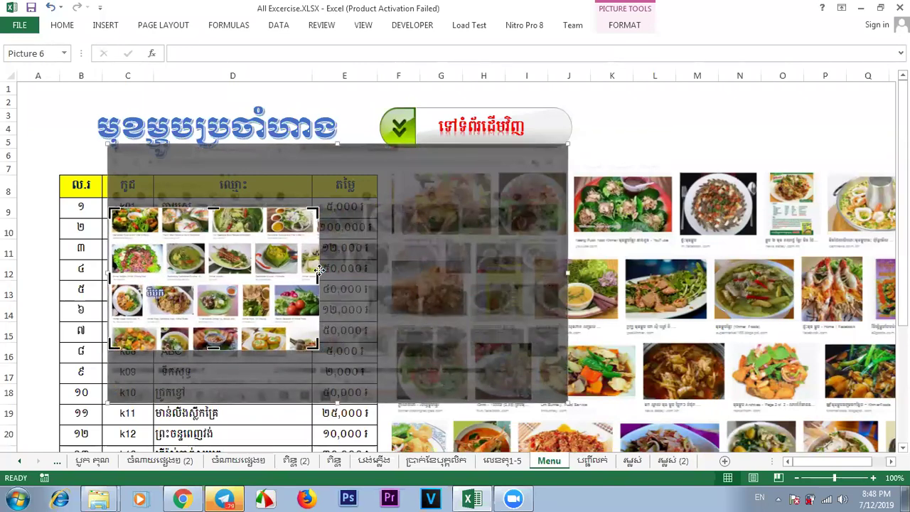
{"action": "left_click", "coordinate": [623, 26]}
{"action": "left_click", "coordinate": [750, 43]}
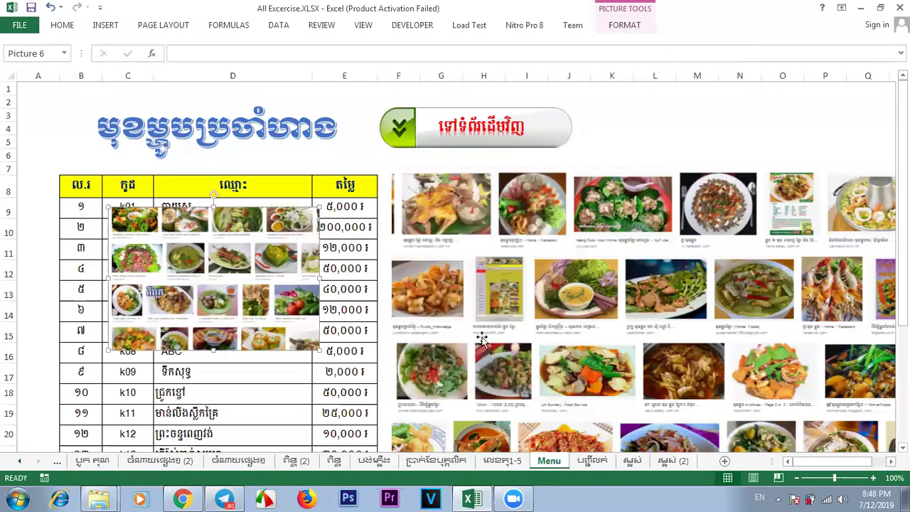
Move the cropped picture onto the food photo collage and delete it, and undo the accidental deletion of the collage.
{"action": "left_click_drag", "start_coordinate": [202, 272], "coordinate": [540, 290]}
{"action": "key", "text": "Delete"}
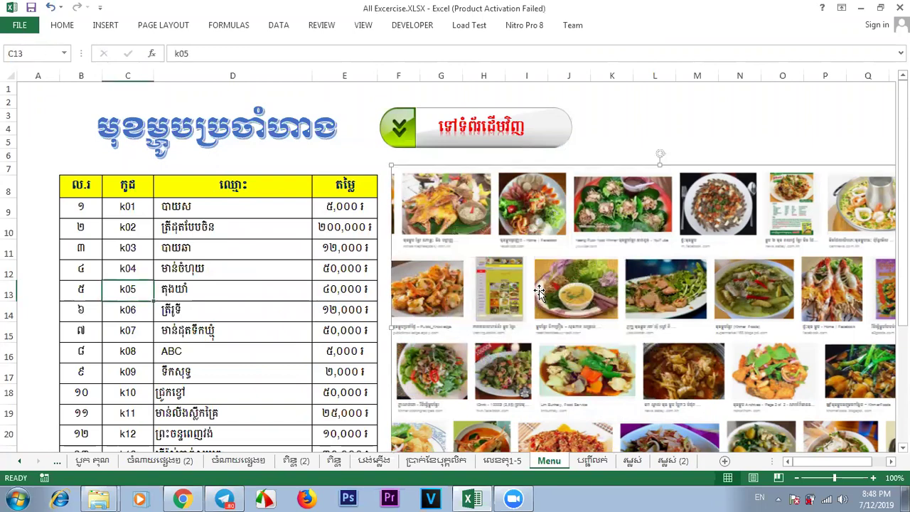
{"action": "key", "text": "Delete"}
{"action": "key", "text": "ctrl+z"}
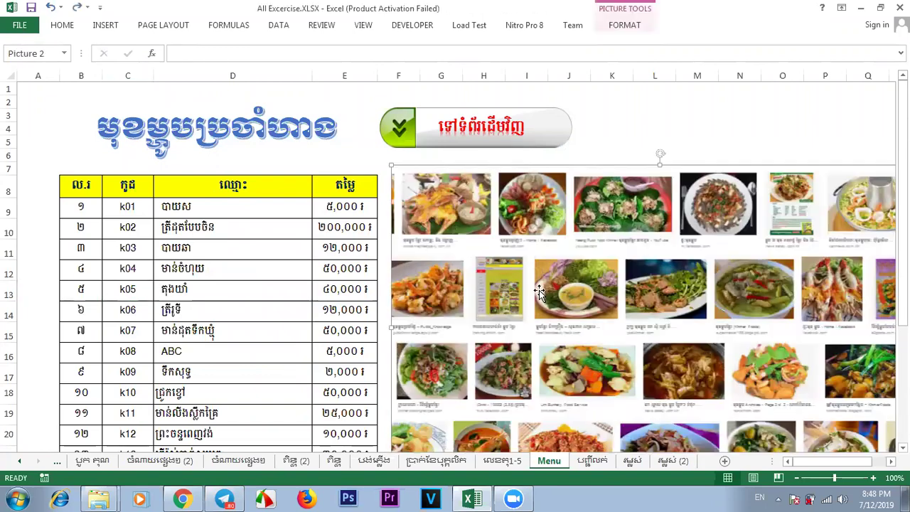
{"action": "left_click", "coordinate": [733, 132]}
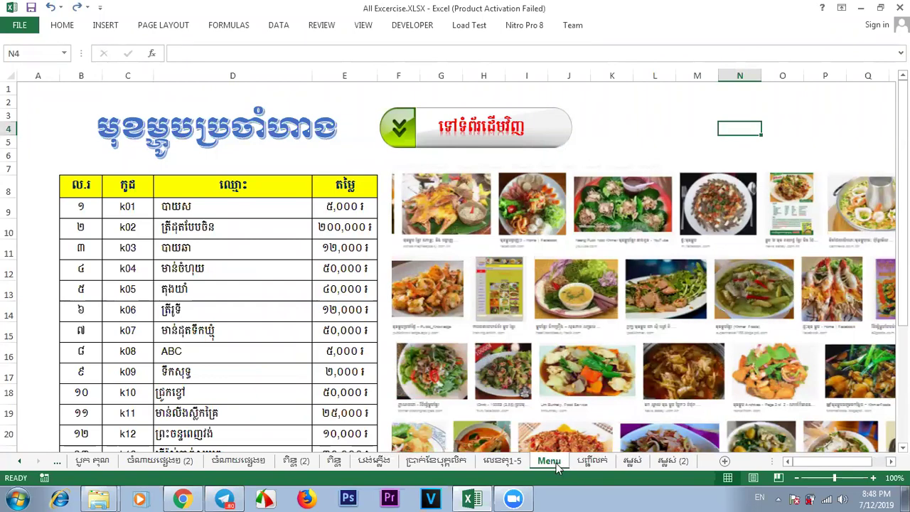
Clear the item, quantity, price and total entries in C14:F17 on the copied expenses sheet "ចំណាយផ្សេងៗ (2)".
{"action": "left_click", "coordinate": [231, 462]}
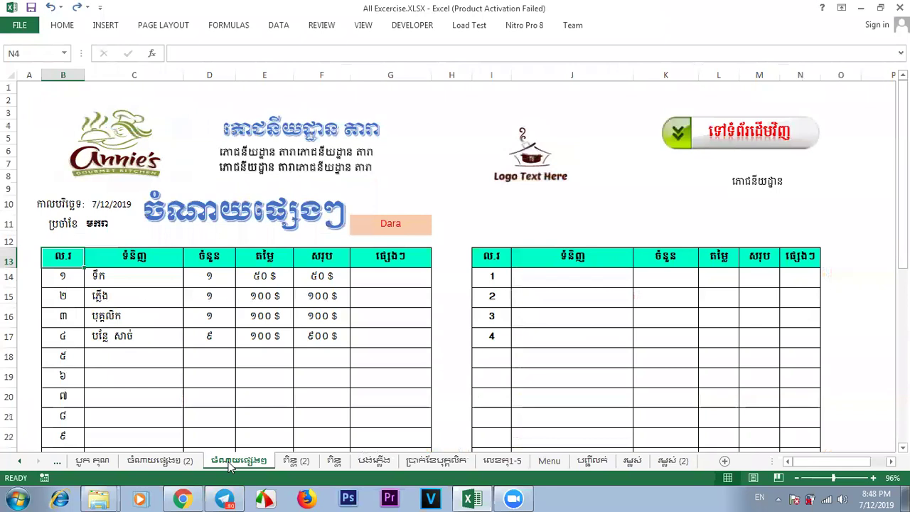
{"action": "left_click", "coordinate": [176, 464]}
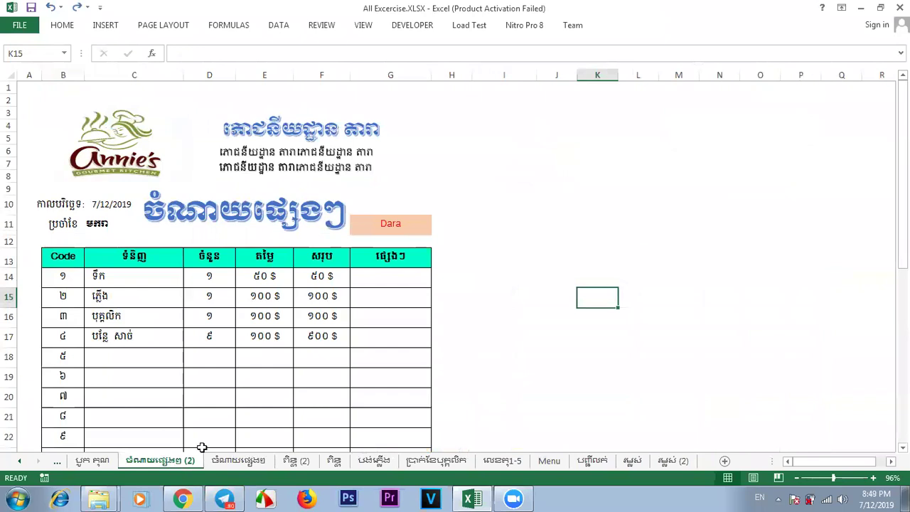
{"action": "left_click_drag", "start_coordinate": [123, 277], "coordinate": [332, 342]}
{"action": "key", "text": "Delete"}
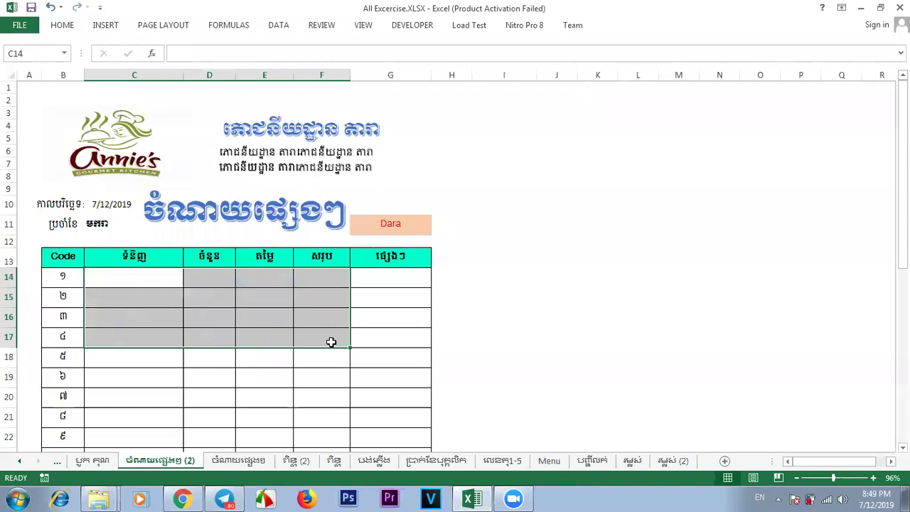
{"action": "left_click", "coordinate": [526, 358]}
Clear the row numbers from the Code column, cells B14:B23.
{"action": "left_click_drag", "start_coordinate": [76, 279], "coordinate": [68, 362]}
{"action": "left_click", "coordinate": [526, 319]}
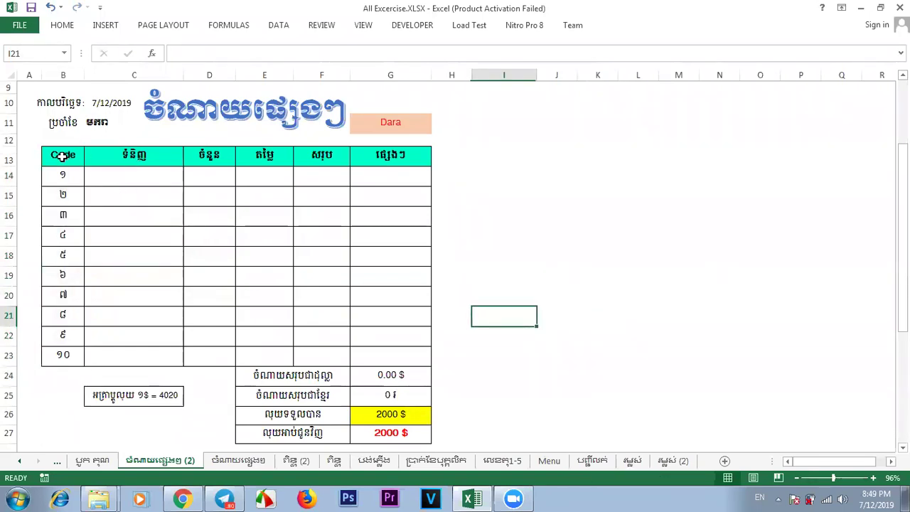
{"action": "left_click_drag", "start_coordinate": [63, 175], "coordinate": [72, 354]}
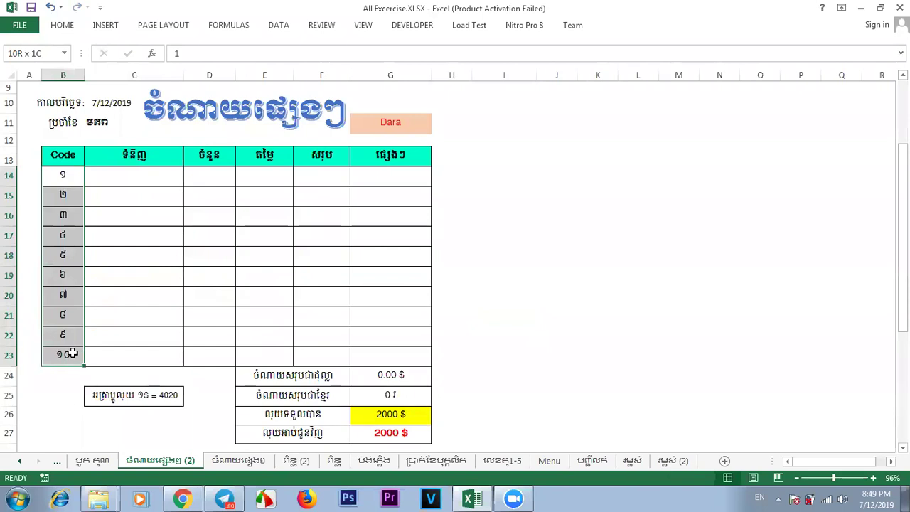
{"action": "key", "text": "Delete"}
{"action": "left_click", "coordinate": [529, 349]}
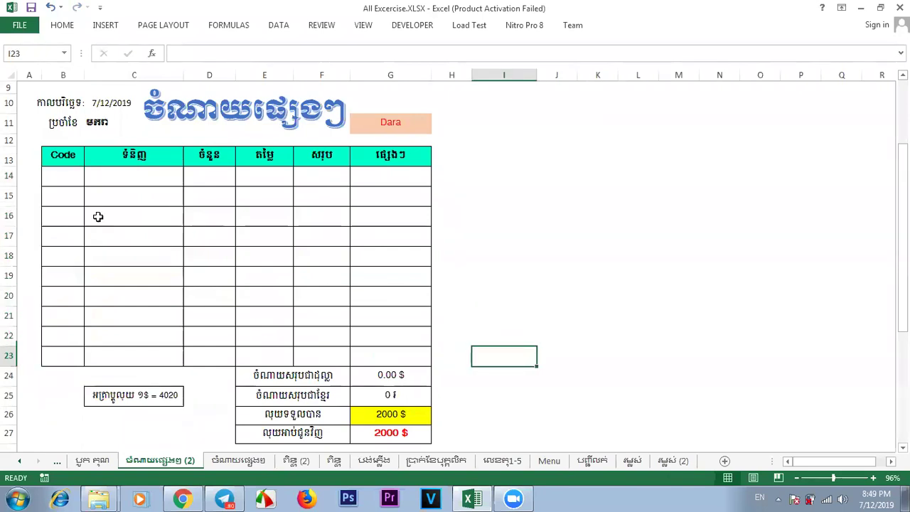
{"action": "left_click", "coordinate": [66, 178]}
{"action": "left_click_drag", "start_coordinate": [903, 214], "coordinate": [903, 165]}
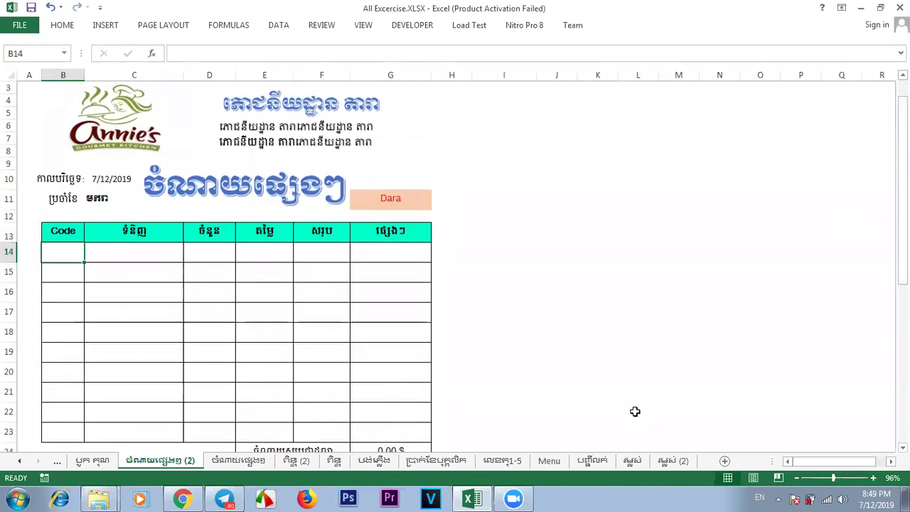
{"action": "left_click", "coordinate": [553, 254]}
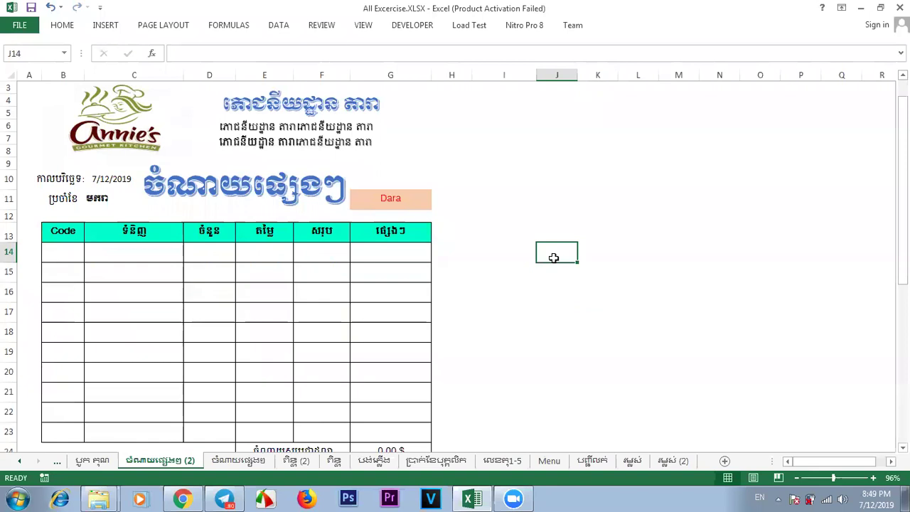
{"action": "left_click", "coordinate": [482, 333]}
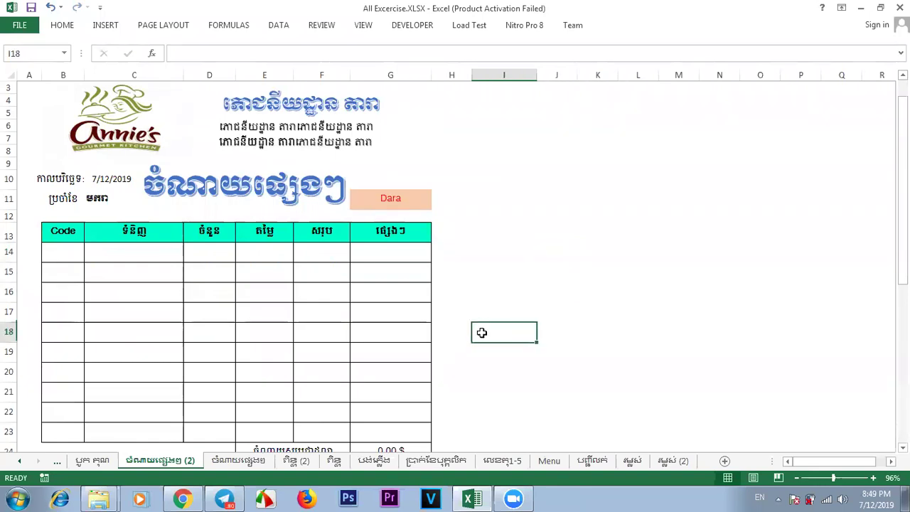
{"action": "left_click", "coordinate": [60, 252]}
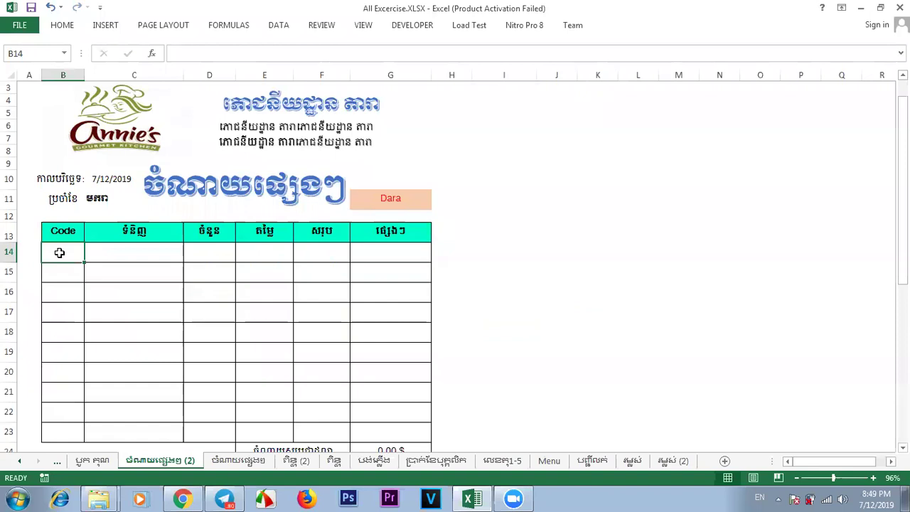
{"action": "left_click", "coordinate": [103, 254]}
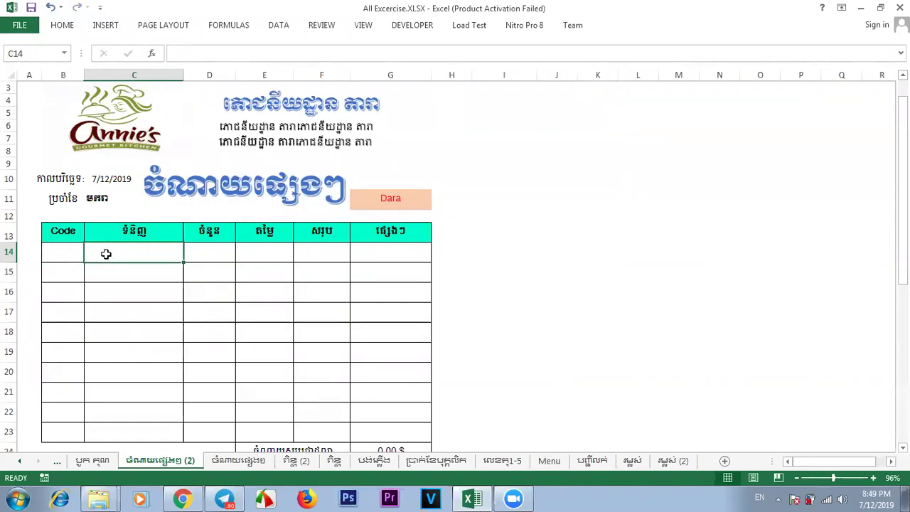
Check the first dish code on the Menu sheet and enter k01 in cell B14 of the copied expenses sheet.
{"action": "left_click", "coordinate": [58, 248]}
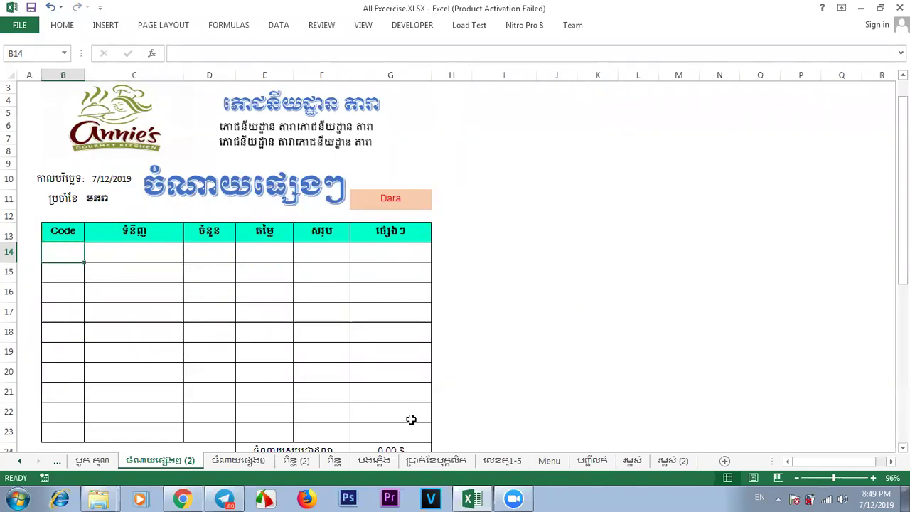
{"action": "left_click", "coordinate": [549, 461]}
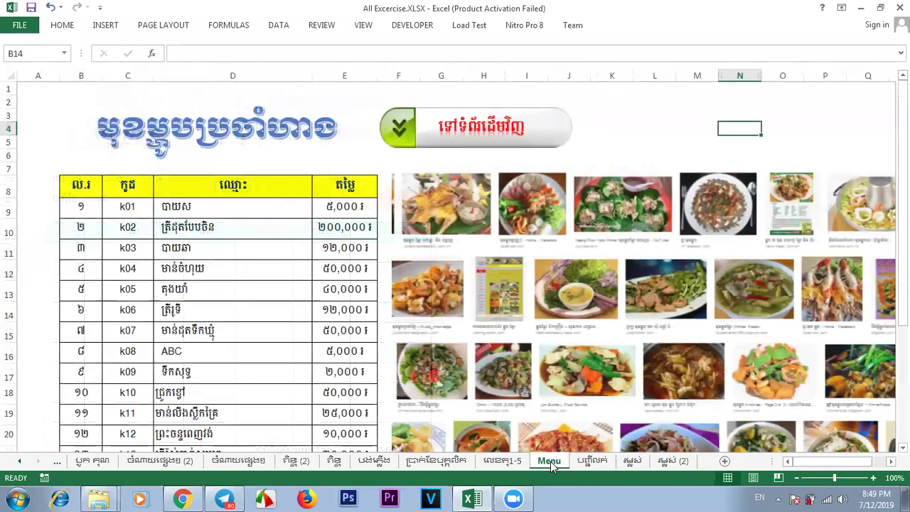
{"action": "left_click", "coordinate": [124, 206]}
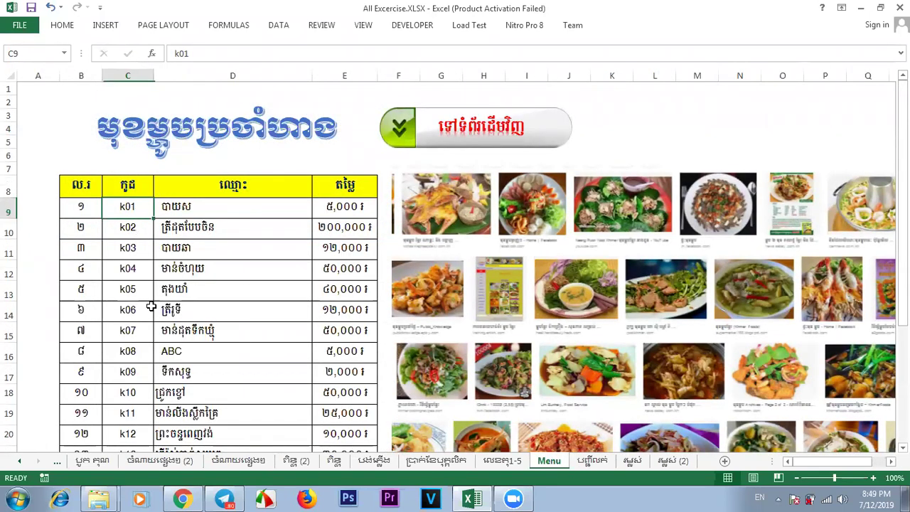
{"action": "left_click", "coordinate": [183, 463]}
{"action": "type", "text": "101"}
{"action": "left_click", "coordinate": [574, 319]}
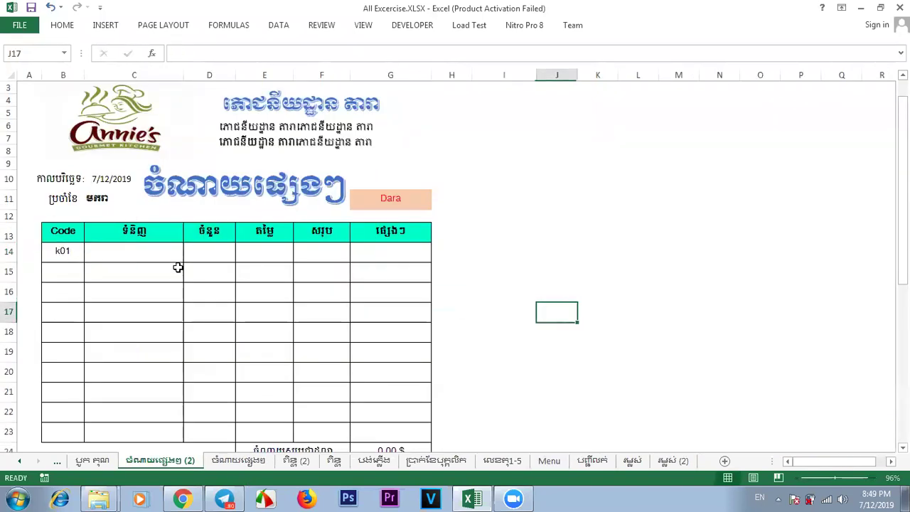
{"action": "left_click", "coordinate": [134, 250]}
{"action": "left_click", "coordinate": [142, 271]}
{"action": "left_click", "coordinate": [135, 251]}
{"action": "left_click", "coordinate": [556, 310]}
{"action": "left_click", "coordinate": [119, 257]}
Check the second dish's code and name on the Menu sheet and enter k02 in cell B14 of the copied expenses sheet.
{"action": "left_click", "coordinate": [548, 461]}
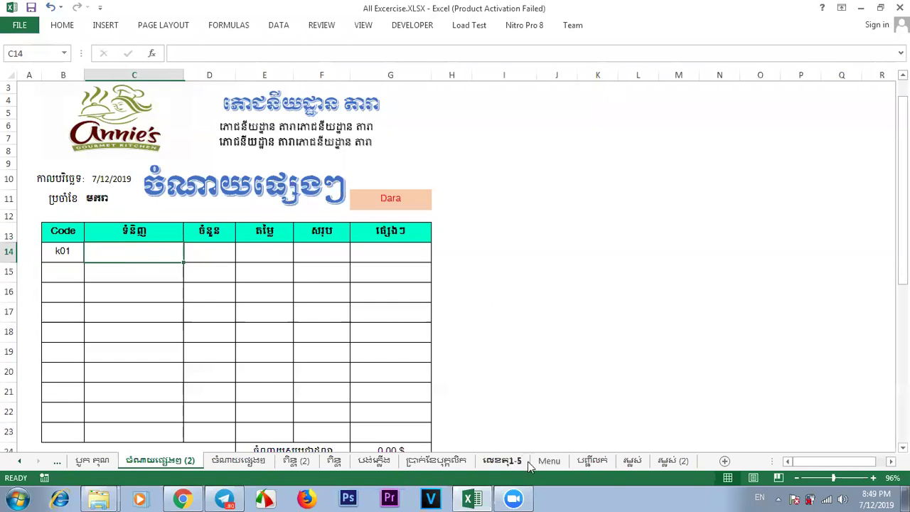
{"action": "left_click", "coordinate": [176, 206]}
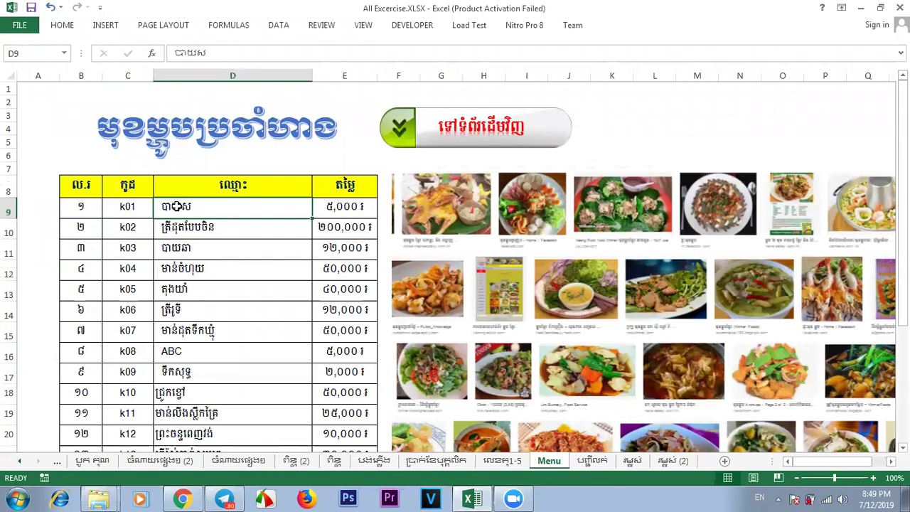
{"action": "left_click", "coordinate": [198, 225]}
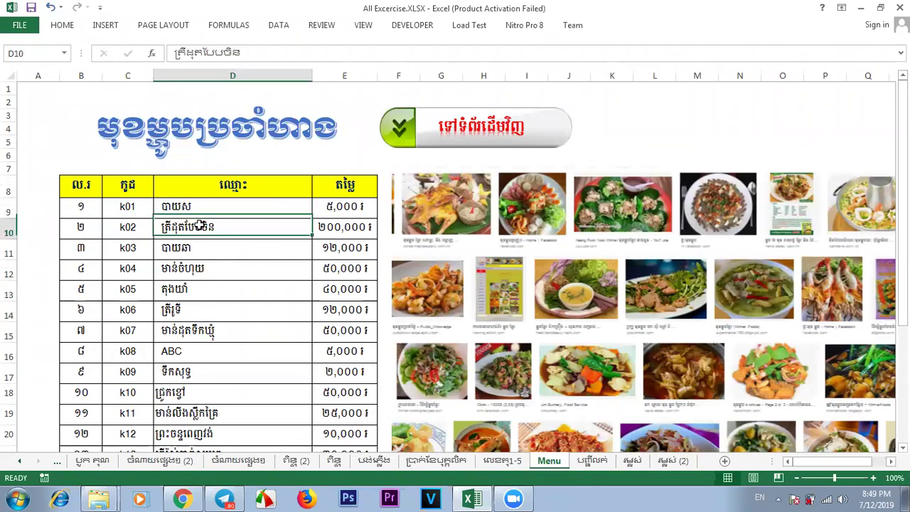
{"action": "left_click", "coordinate": [141, 226]}
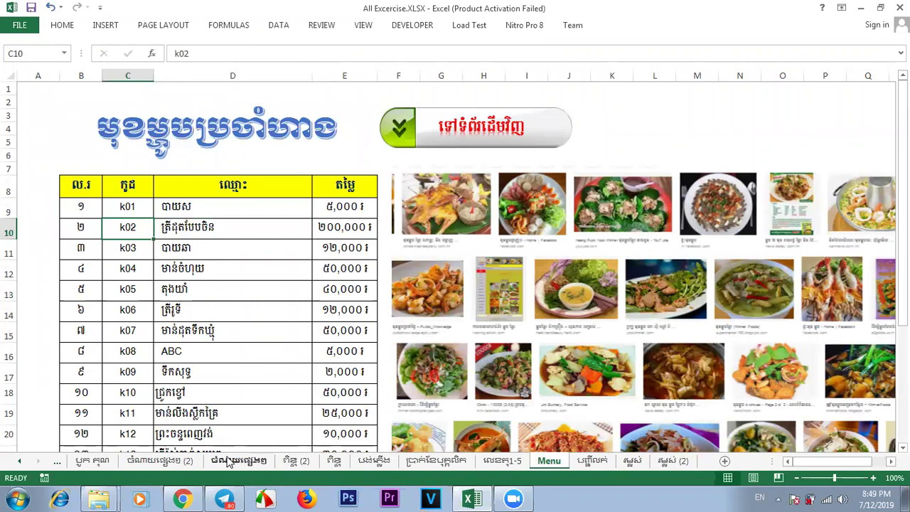
{"action": "left_click", "coordinate": [161, 461]}
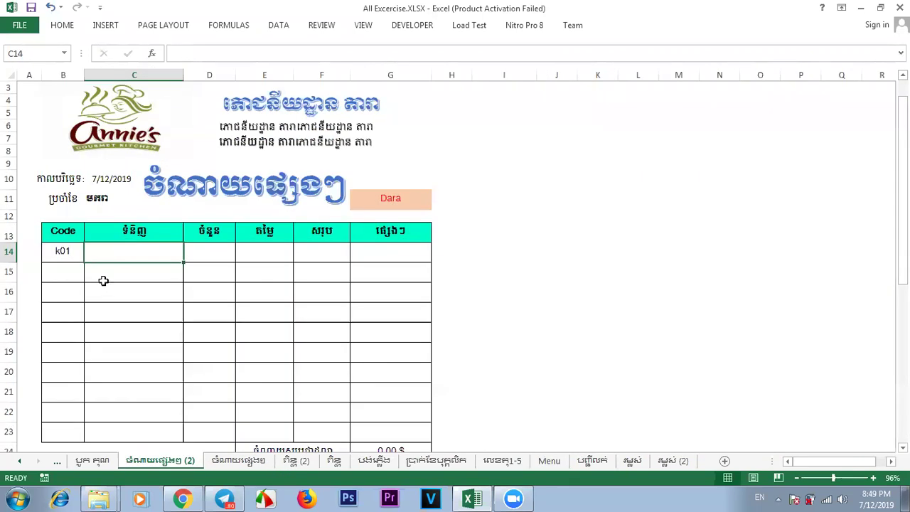
{"action": "left_click", "coordinate": [71, 250]}
{"action": "type", "text": "k02"}
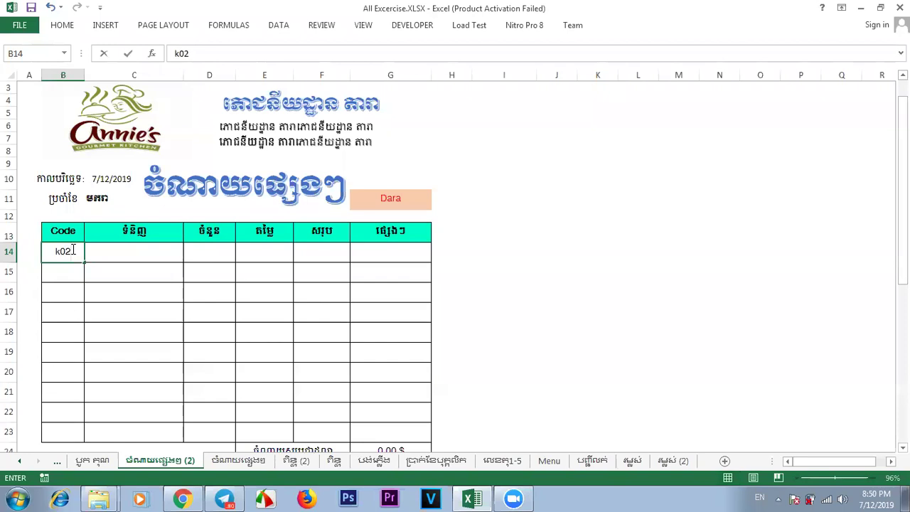
{"action": "left_click", "coordinate": [569, 307]}
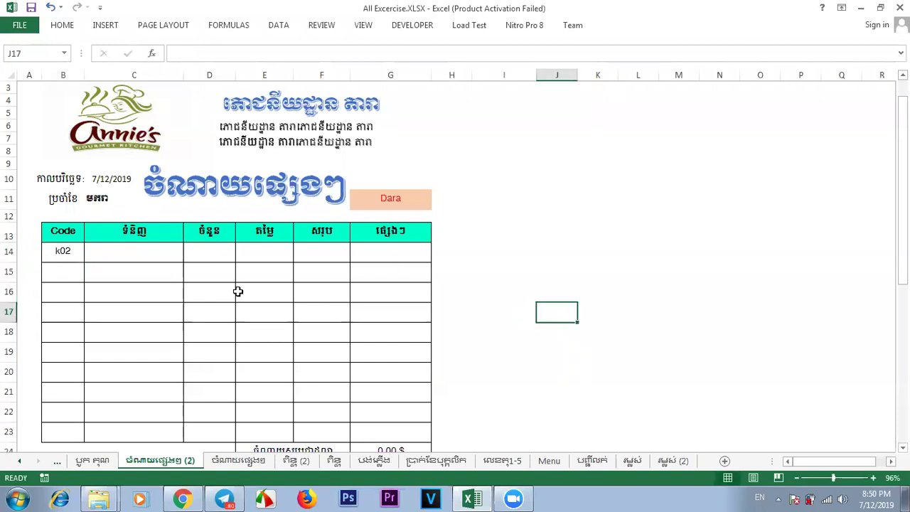
Begin a VLOOKUP formula in cell C14 with the code cell B14 as its lookup value.
{"action": "left_click", "coordinate": [124, 254]}
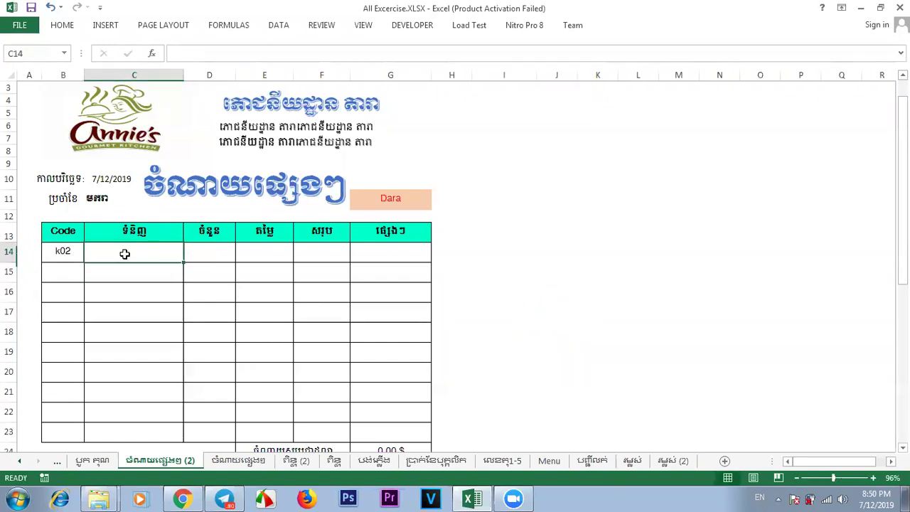
{"action": "type", "text": "=vloo"}
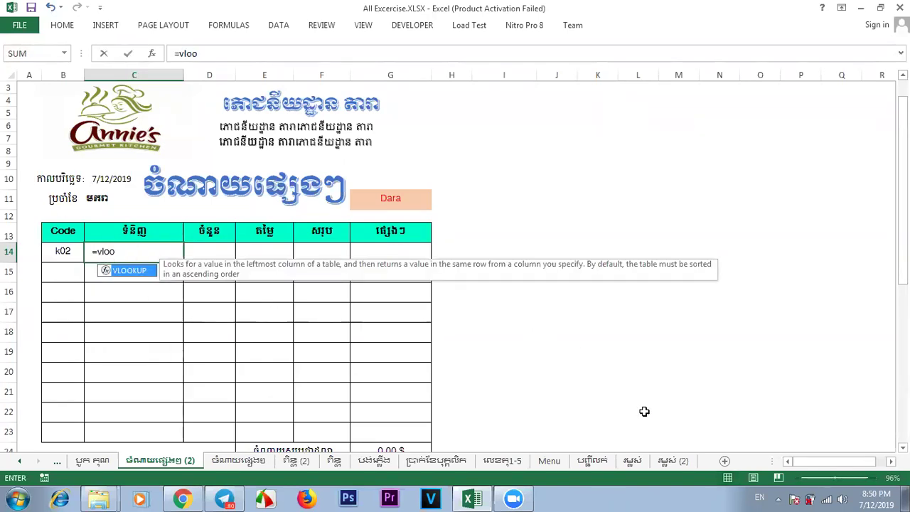
{"action": "key", "text": "Tab"}
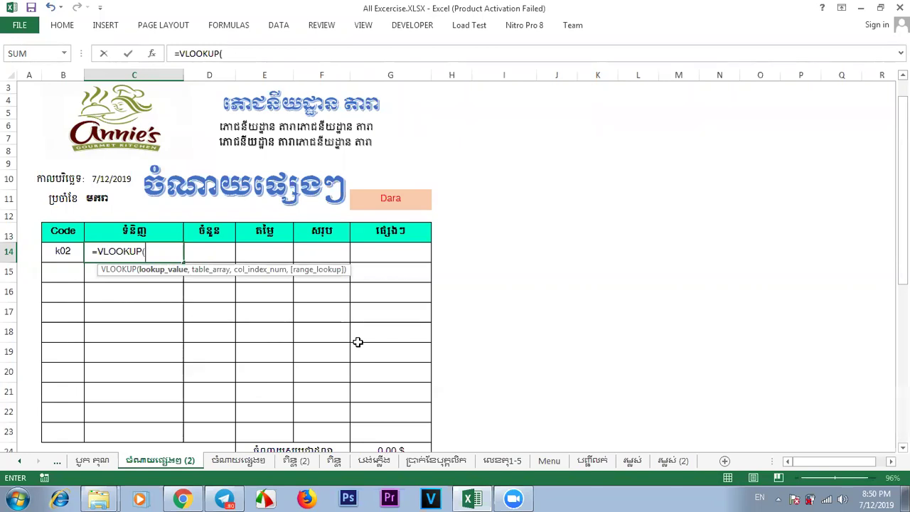
{"action": "left_click", "coordinate": [64, 250]}
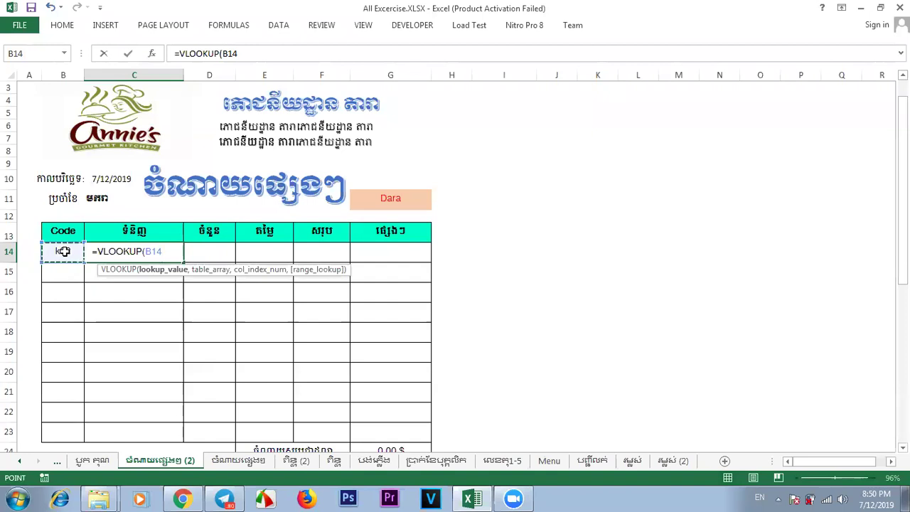
{"action": "type", "text": ","}
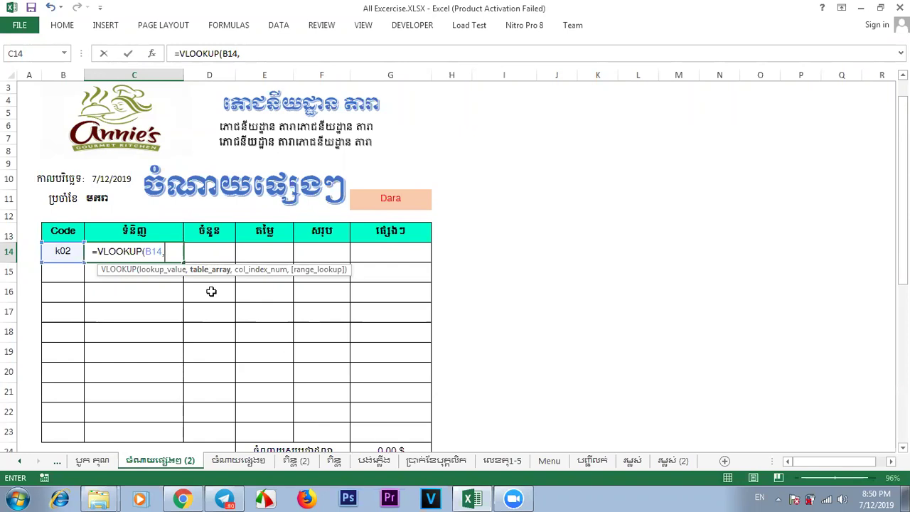
{"action": "left_click", "coordinate": [549, 462]}
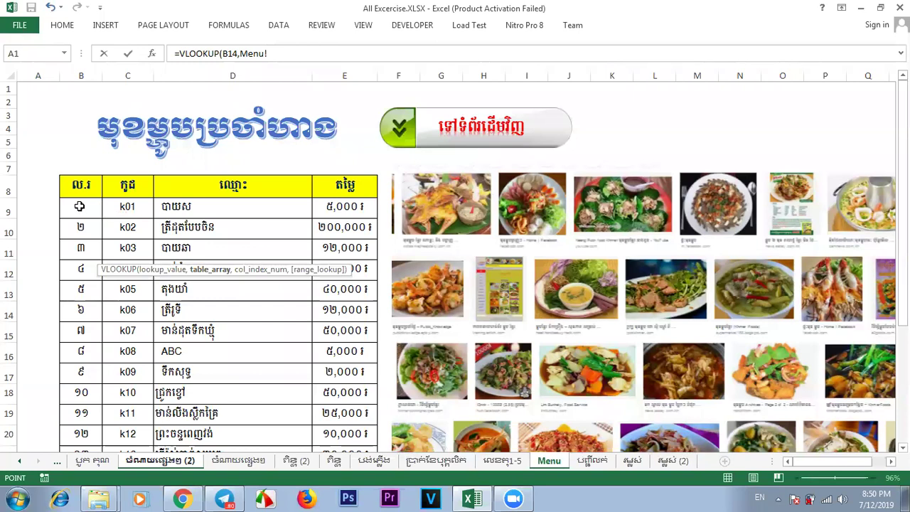
{"action": "left_click_drag", "start_coordinate": [72, 189], "coordinate": [133, 216]}
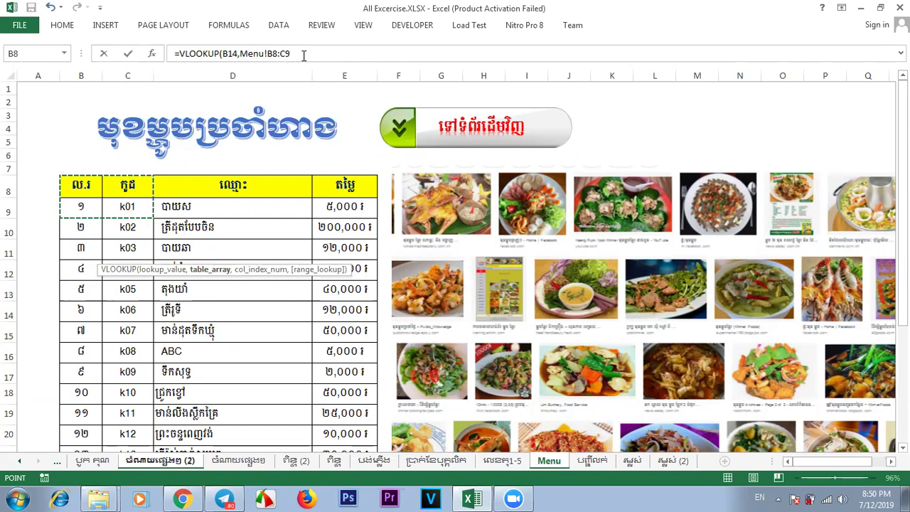
{"action": "left_click_drag", "start_coordinate": [304, 53], "coordinate": [241, 54]}
{"action": "key", "text": "BackSpace"}
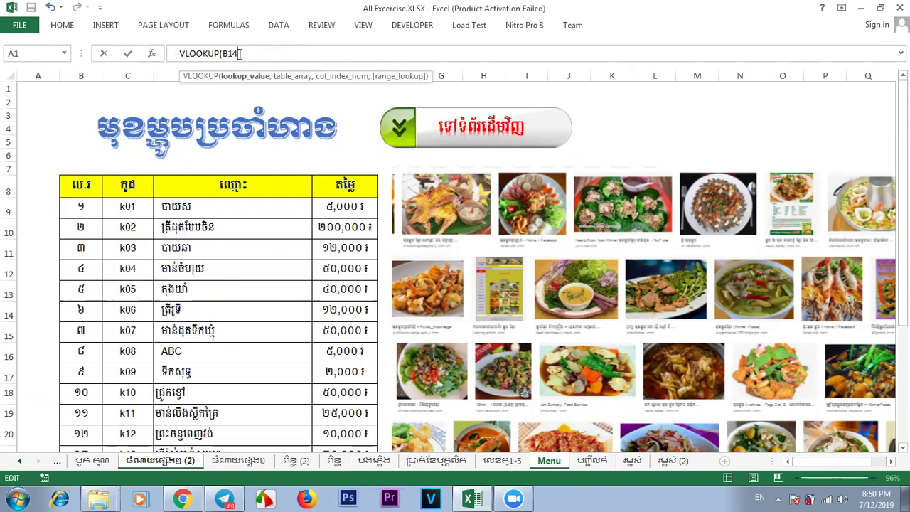
{"action": "key", "text": "Return"}
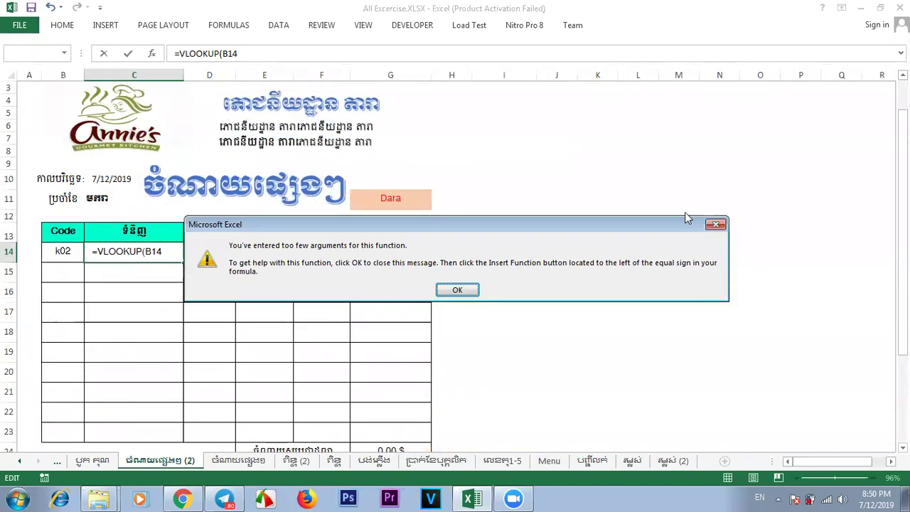
{"action": "left_click", "coordinate": [717, 226]}
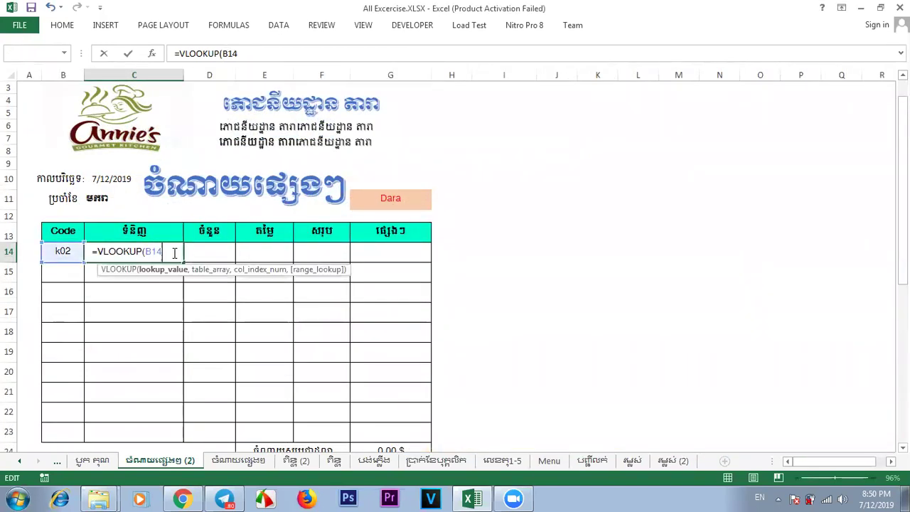
{"action": "type", "text": ","}
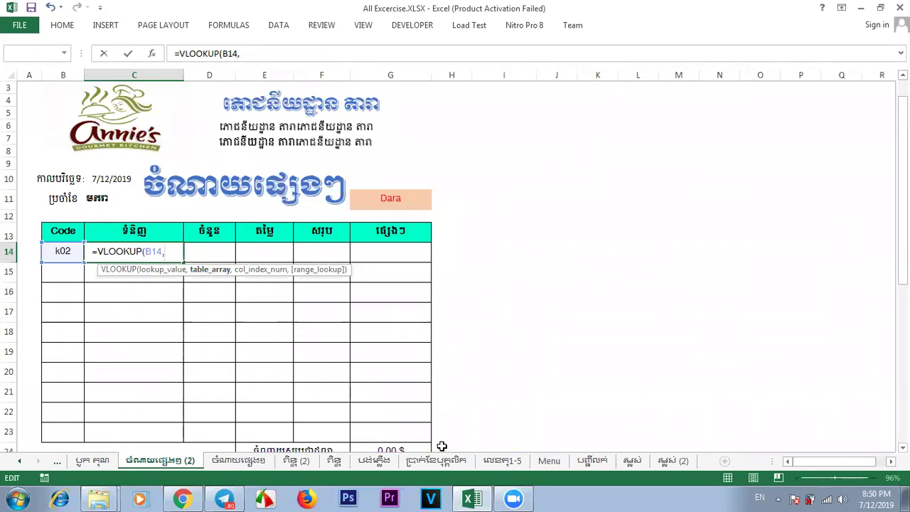
Set the formula's table array to the Menu sheet range C8:E2500 and make it absolute as $C$8:$E$2500.
{"action": "left_click", "coordinate": [549, 461]}
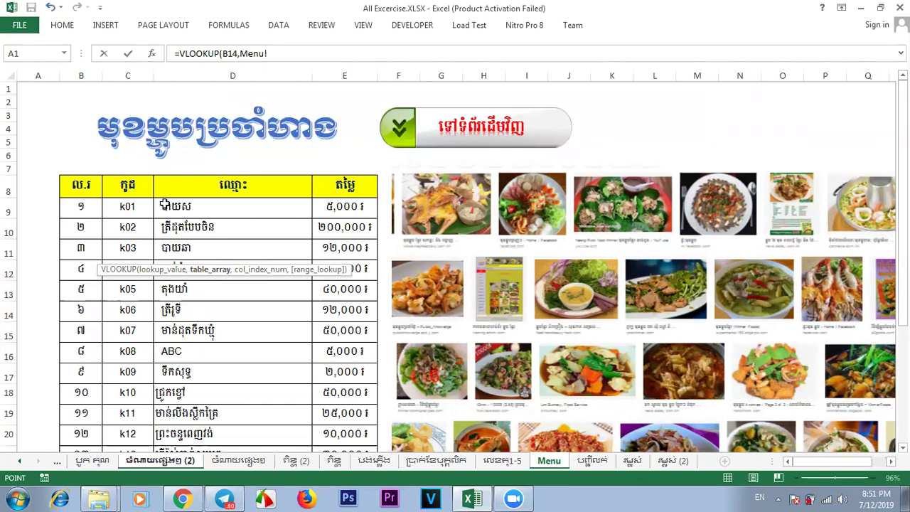
{"action": "left_click_drag", "start_coordinate": [122, 186], "coordinate": [346, 423]}
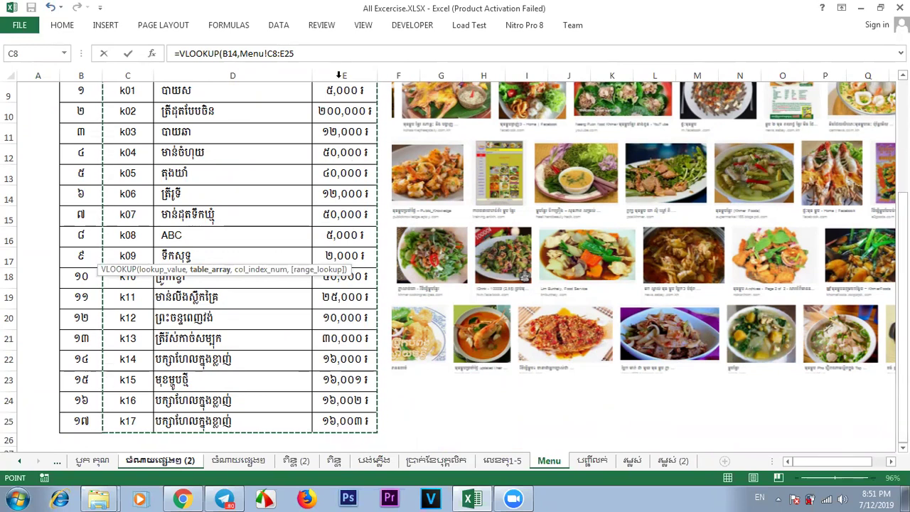
{"action": "left_click", "coordinate": [307, 54]}
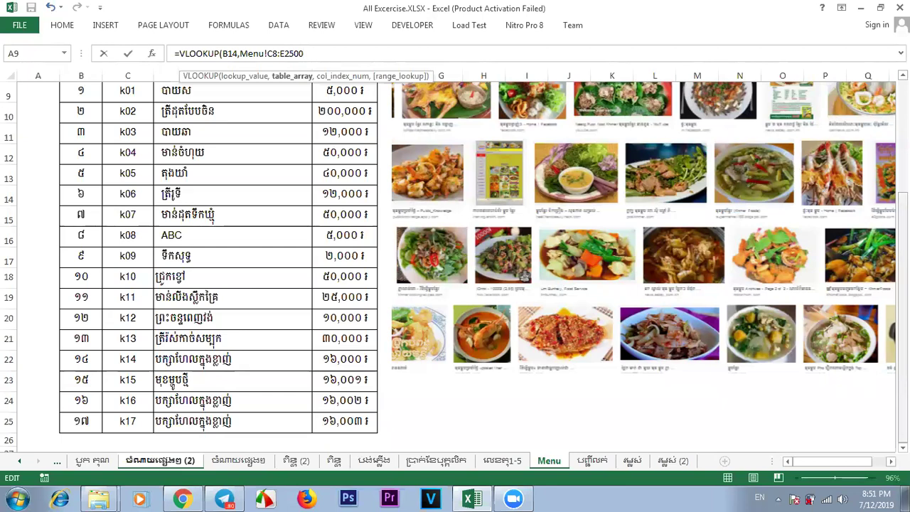
{"action": "left_click_drag", "start_coordinate": [903, 255], "coordinate": [903, 174]}
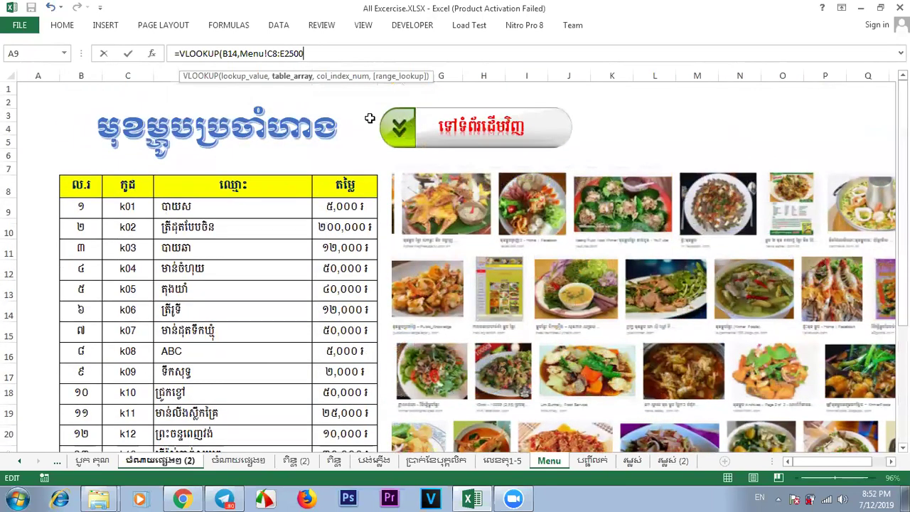
{"action": "left_click_drag", "start_coordinate": [305, 53], "coordinate": [272, 53]}
{"action": "left_click", "coordinate": [329, 54]}
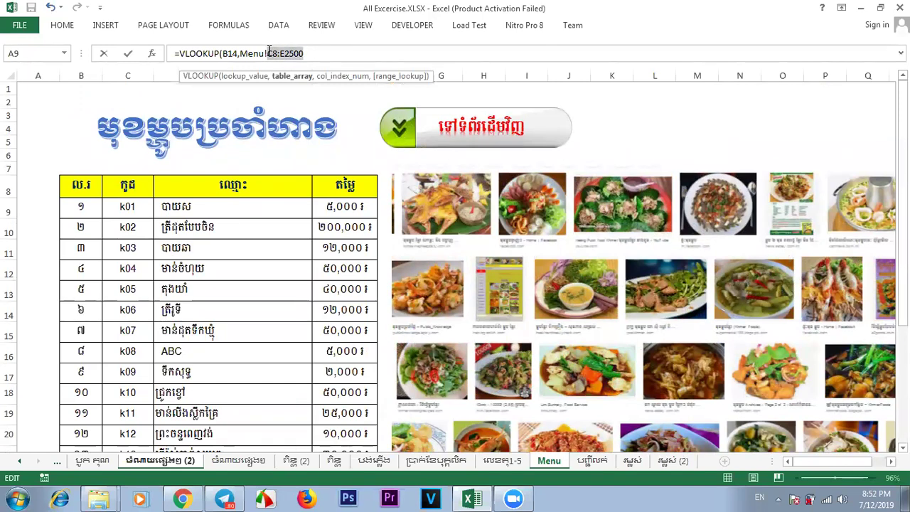
{"action": "key", "text": "F4"}
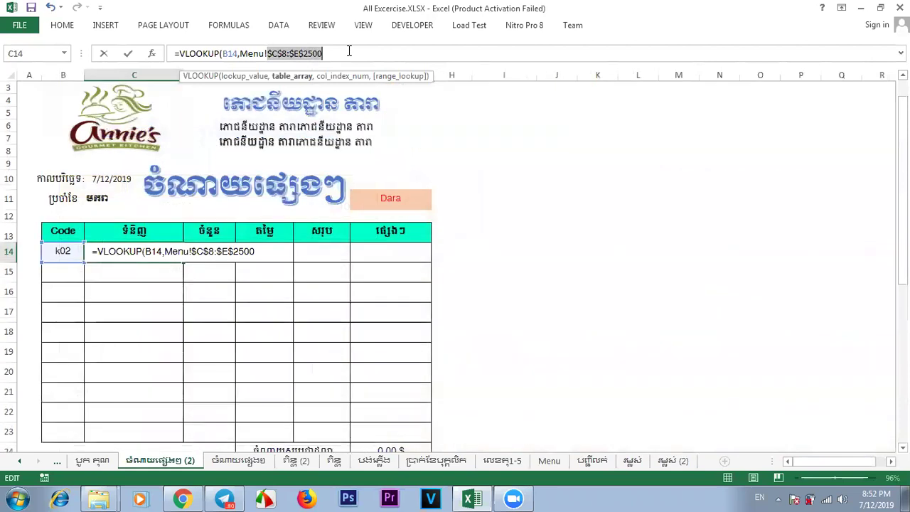
Finish the VLOOKUP in C14 with column index 2 and FALSE for an exact match.
{"action": "left_click", "coordinate": [370, 51]}
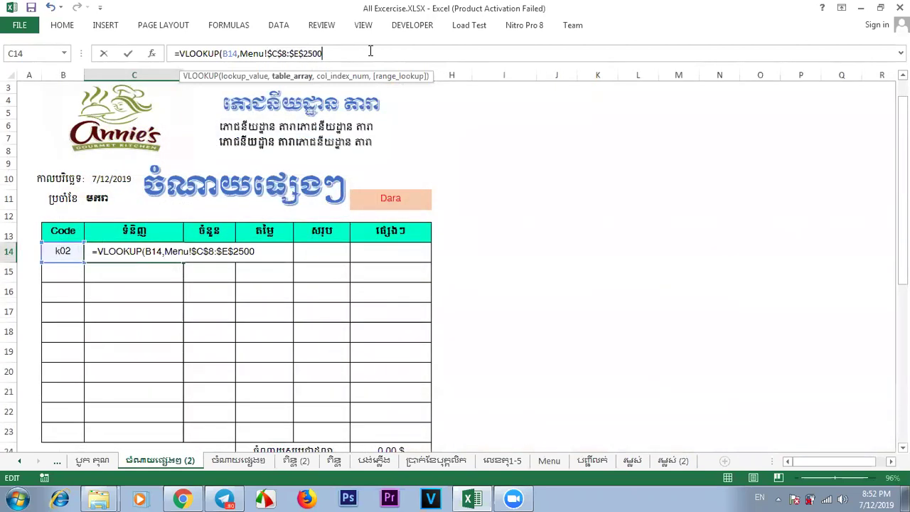
{"action": "type", "text": ",2"}
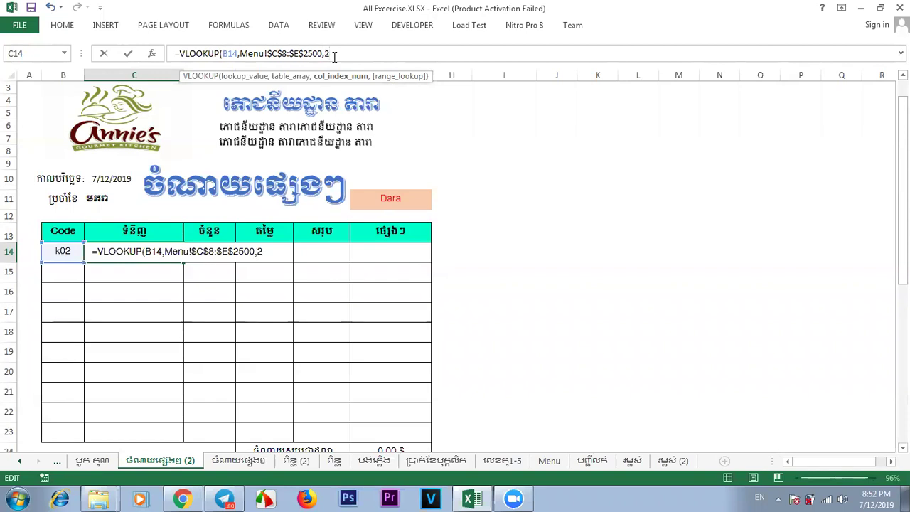
{"action": "type", "text": ","}
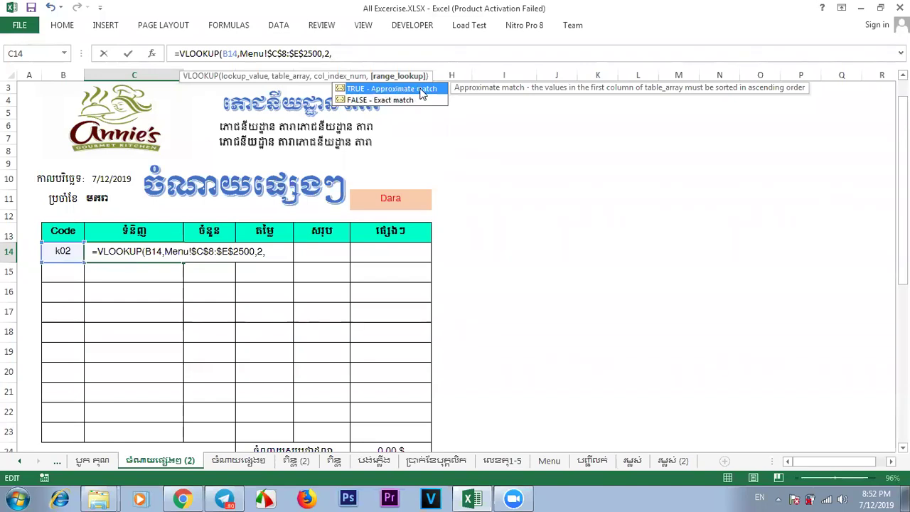
{"action": "double_click", "coordinate": [380, 105]}
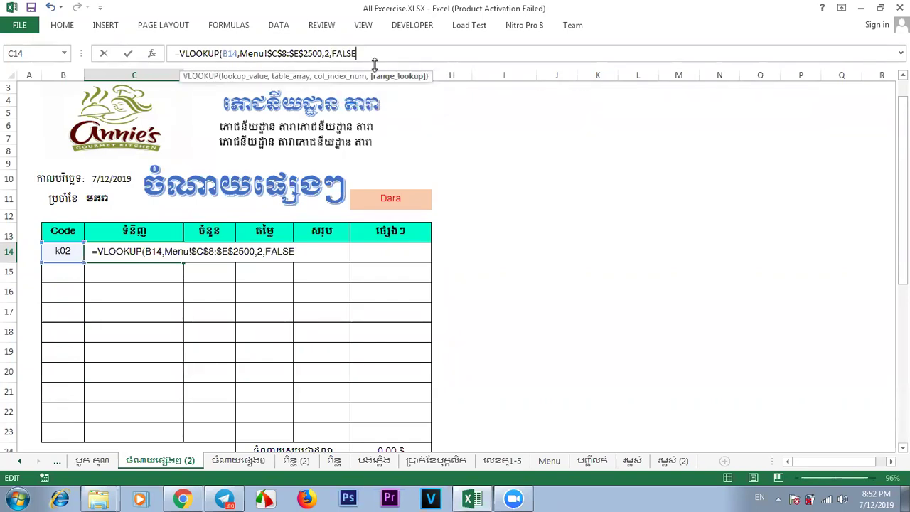
{"action": "key", "text": "Return"}
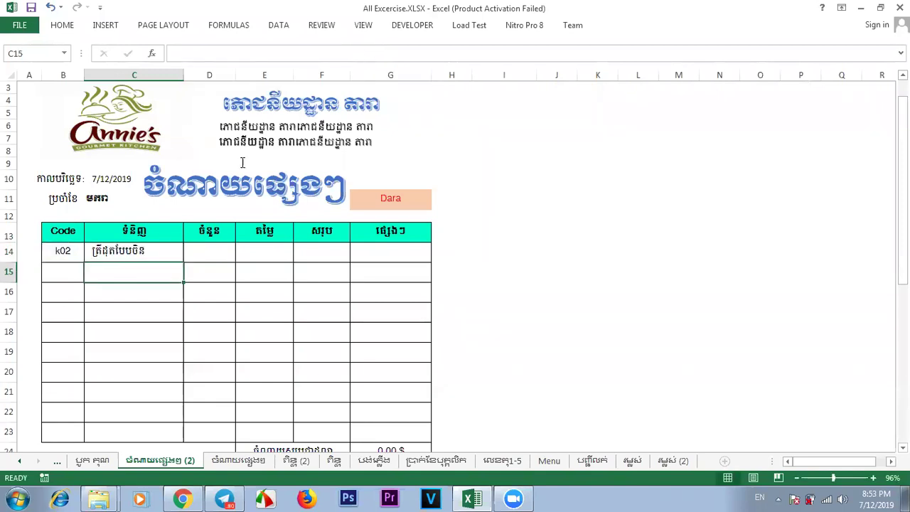
Test the item lookup by entering the codes k01, k09 and k07 one after another in cell B14.
{"action": "left_click", "coordinate": [128, 249]}
{"action": "left_click", "coordinate": [66, 251]}
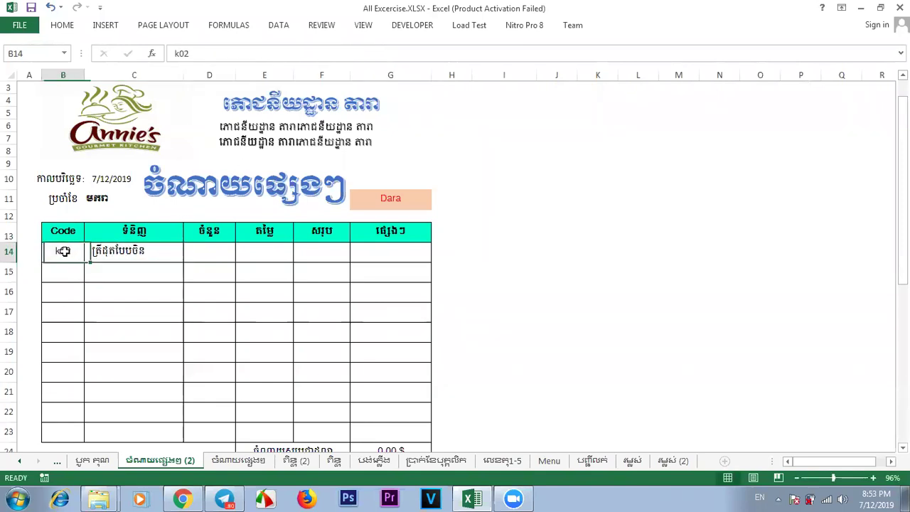
{"action": "type", "text": "k01"}
{"action": "key", "text": "Return"}
{"action": "key", "text": "Up"}
{"action": "type", "text": "k"}
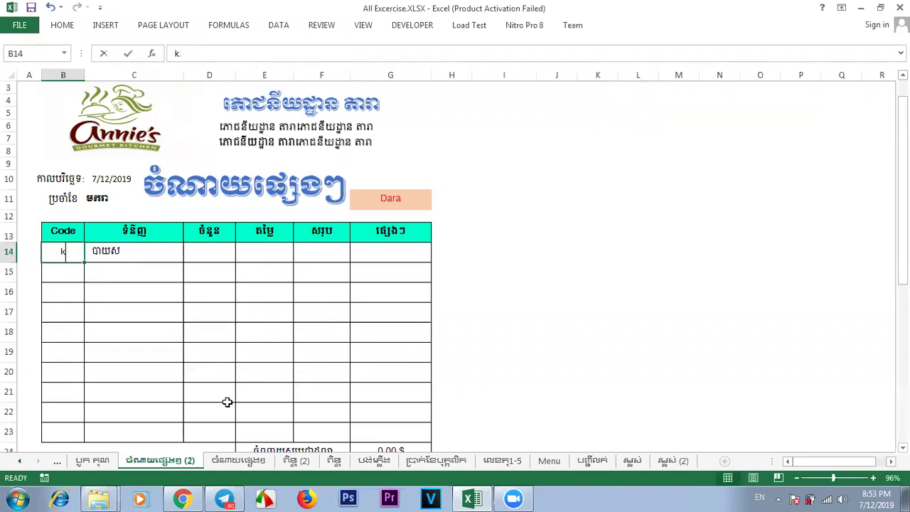
{"action": "type", "text": "09"}
{"action": "key", "text": "Return"}
{"action": "key", "text": "Up"}
{"action": "type", "text": "k07"}
{"action": "key", "text": "Return"}
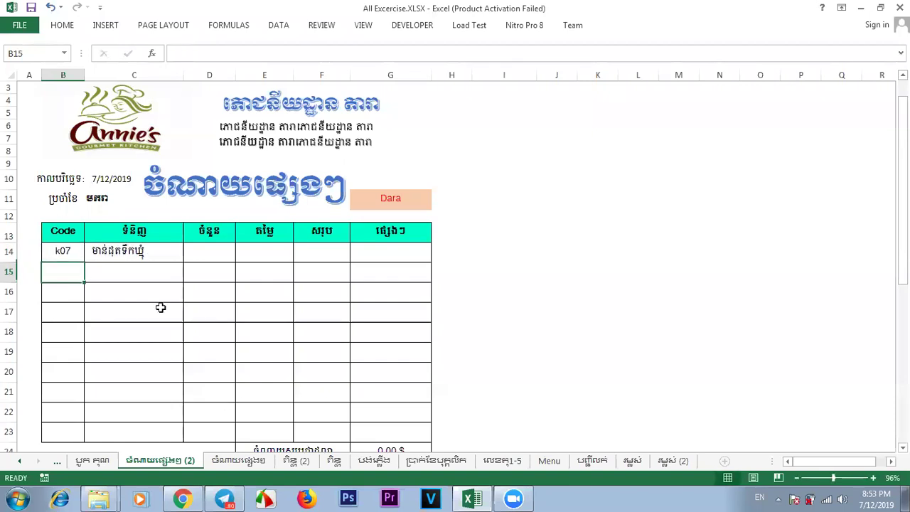
{"action": "left_click", "coordinate": [128, 285]}
{"action": "left_click", "coordinate": [535, 310]}
{"action": "left_click", "coordinate": [557, 311]}
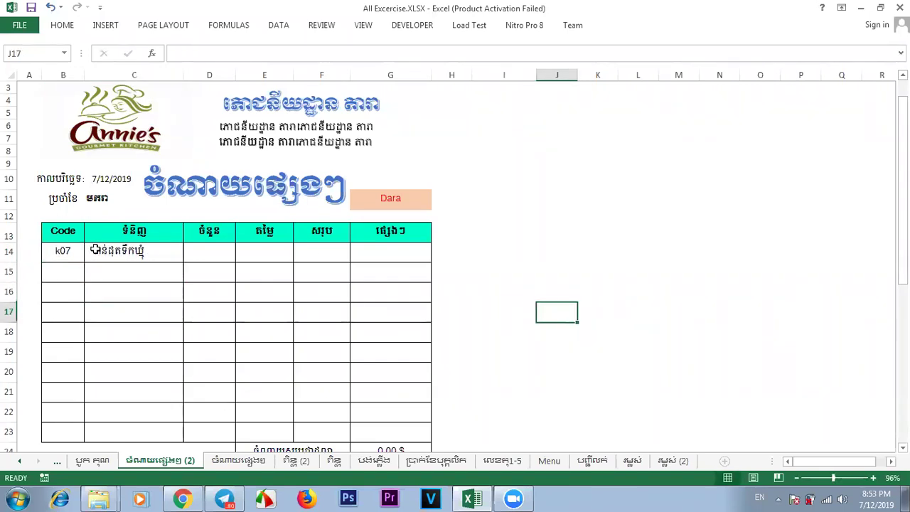
{"action": "left_click", "coordinate": [69, 252]}
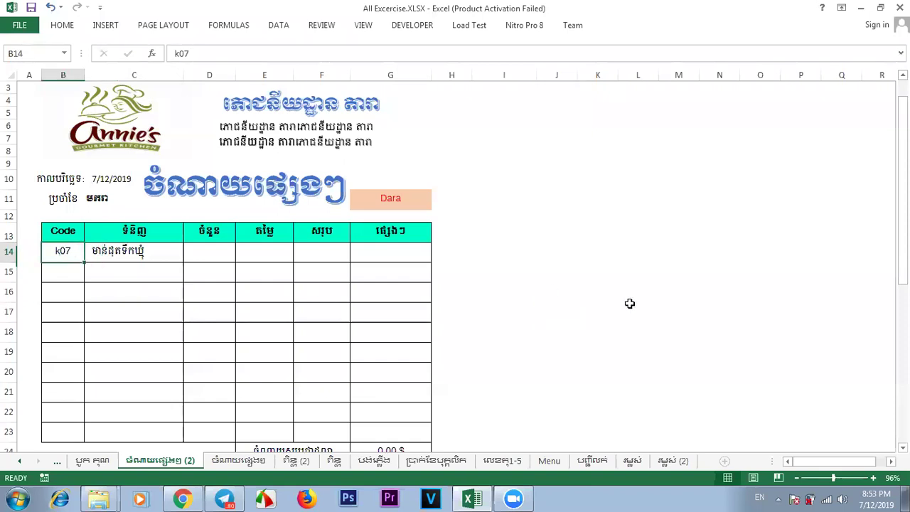
{"action": "left_click", "coordinate": [400, 198]}
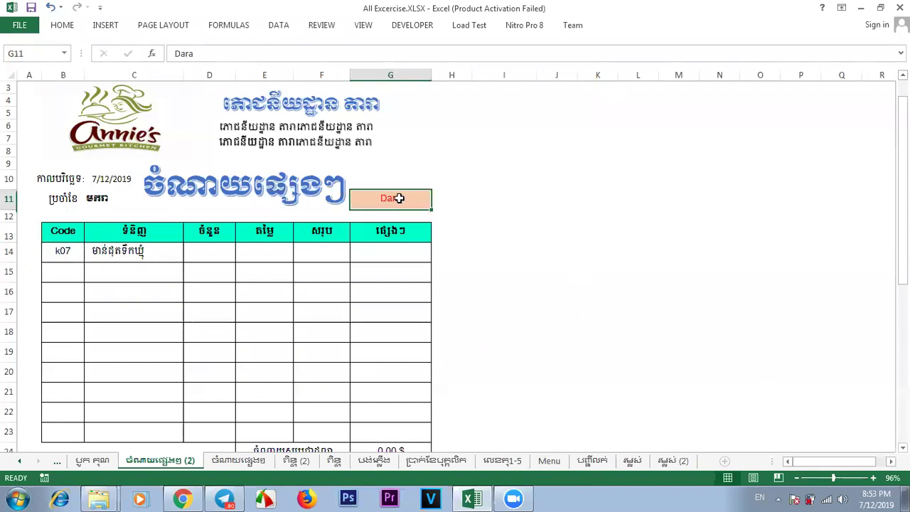
Replace the name in cell G11 with the number 001.
{"action": "type", "text": "ល៖ : 001"}
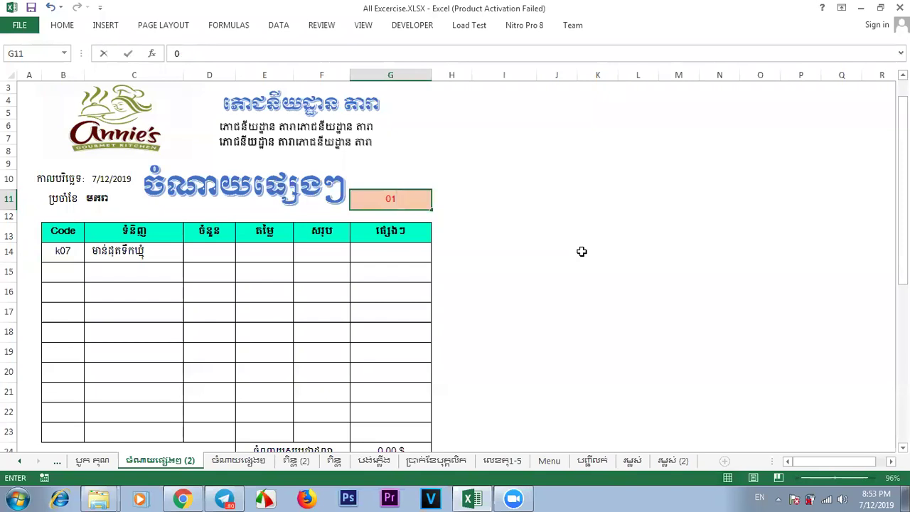
{"action": "left_click", "coordinate": [574, 310]}
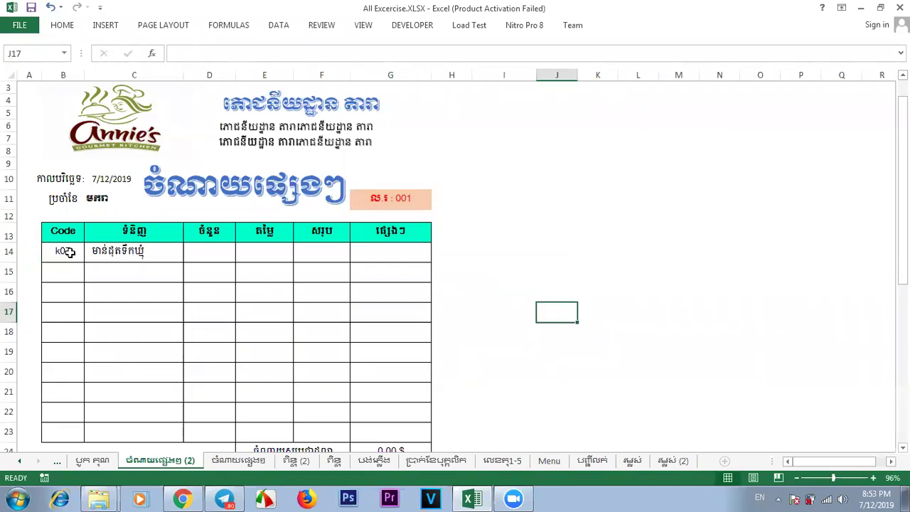
Enter the code k04 in B14 and the quantity 2 in D14.
{"action": "left_click", "coordinate": [65, 251]}
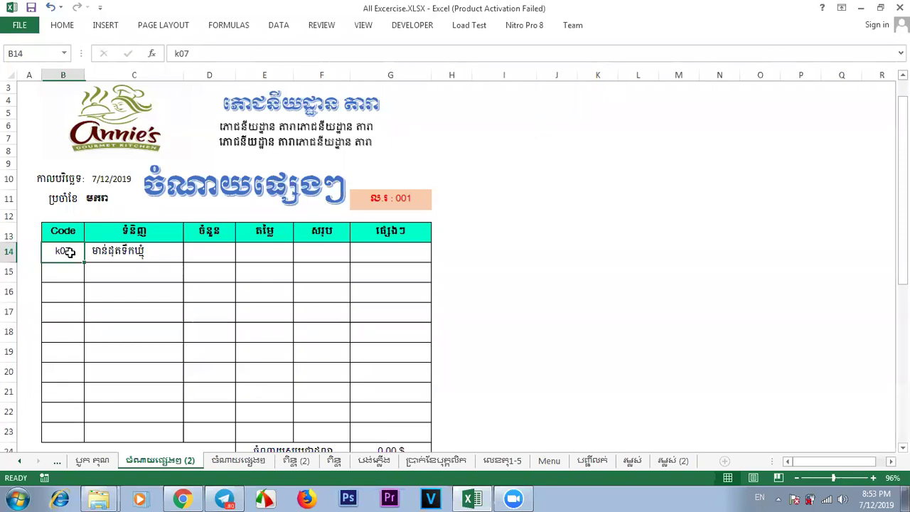
{"action": "type", "text": "k"}
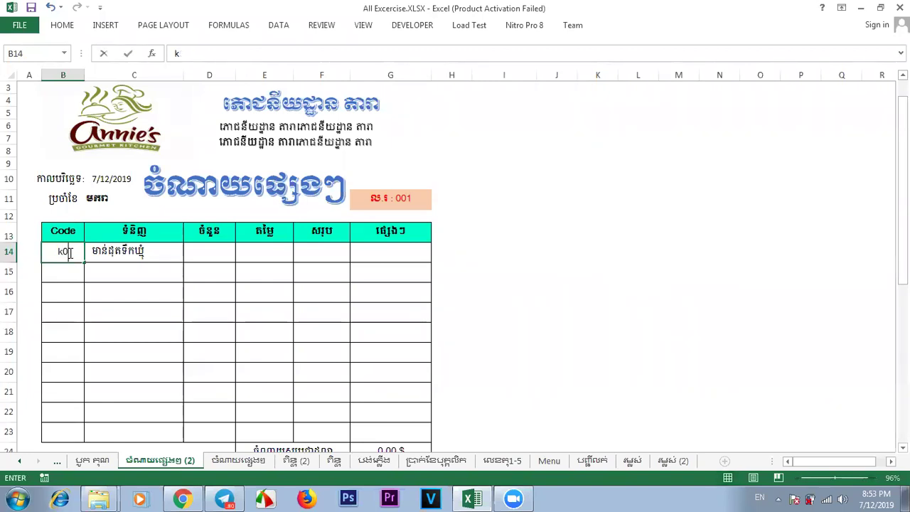
{"action": "type", "text": "04"}
{"action": "left_click", "coordinate": [217, 256]}
{"action": "type", "text": "2"}
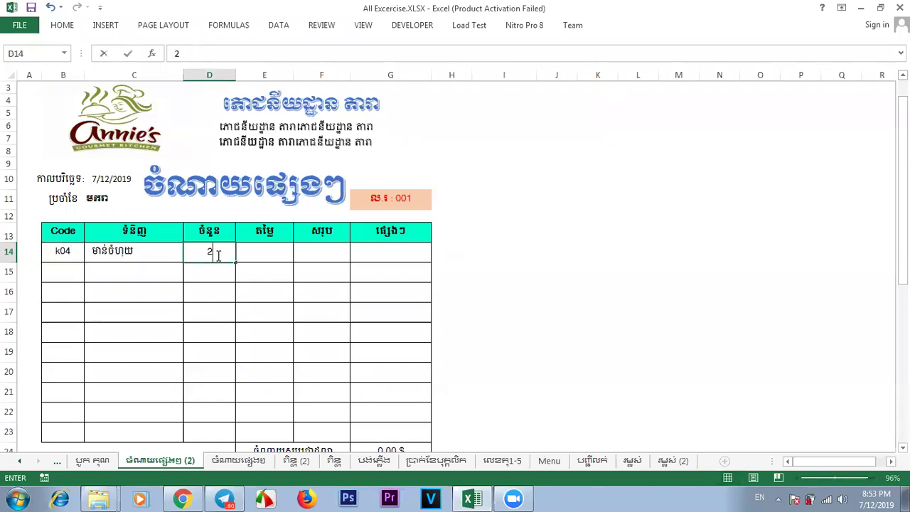
{"action": "left_click", "coordinate": [315, 254]}
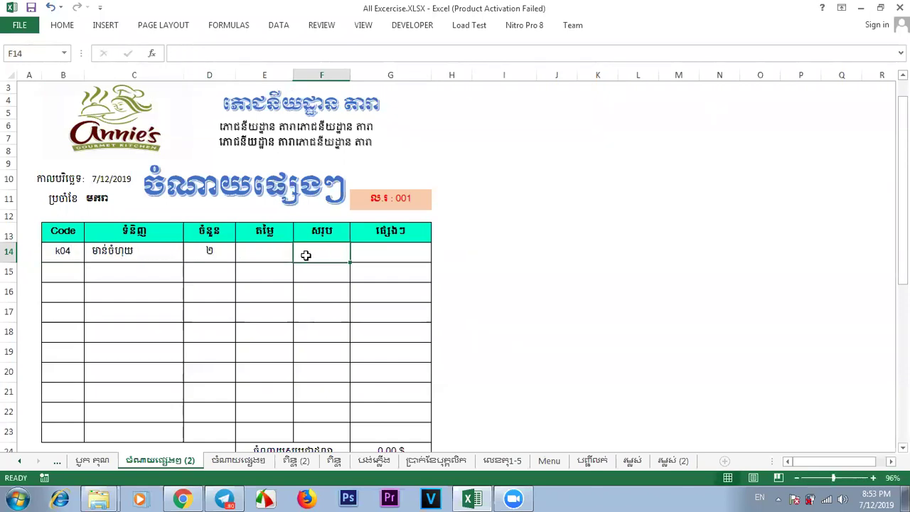
Examine the lookup formula in C14 and the price column of the Menu sheet as the basis for the price cell E14.
{"action": "left_click", "coordinate": [269, 253]}
{"action": "left_click", "coordinate": [219, 254]}
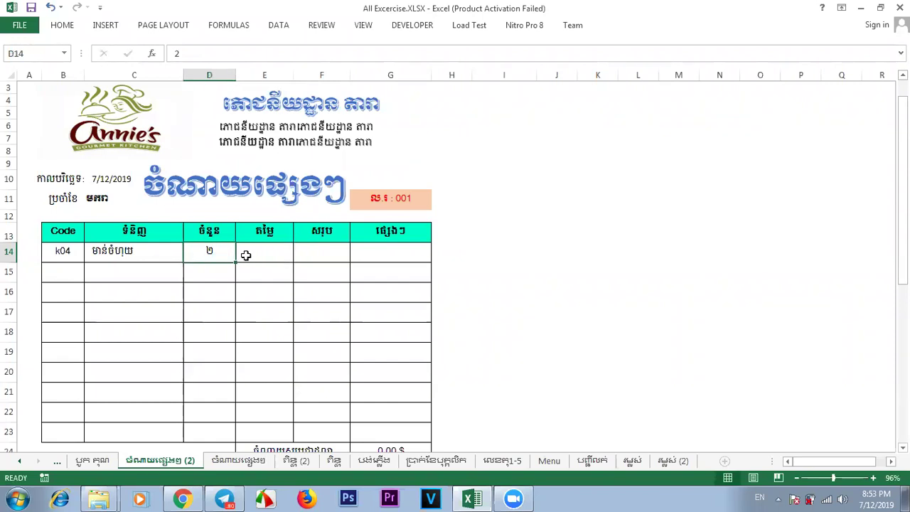
{"action": "left_click", "coordinate": [78, 251]}
{"action": "left_click", "coordinate": [119, 250]}
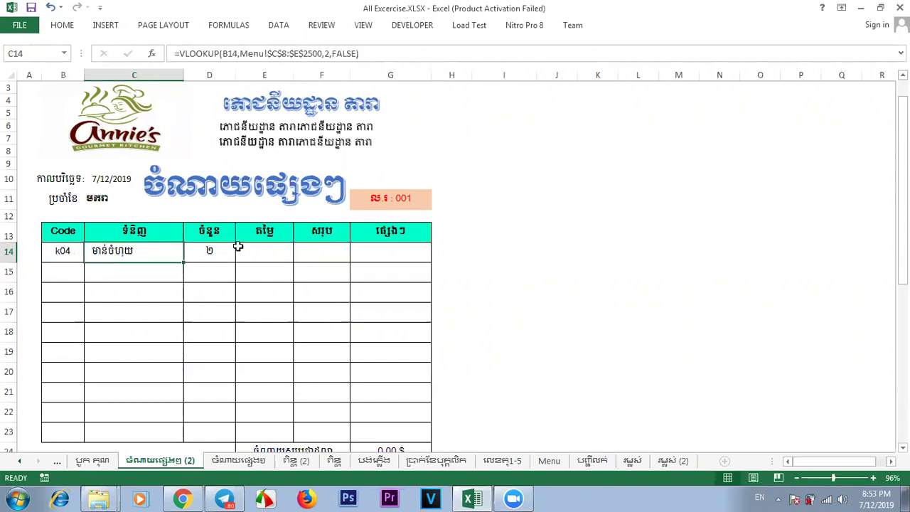
{"action": "left_click", "coordinate": [275, 251]}
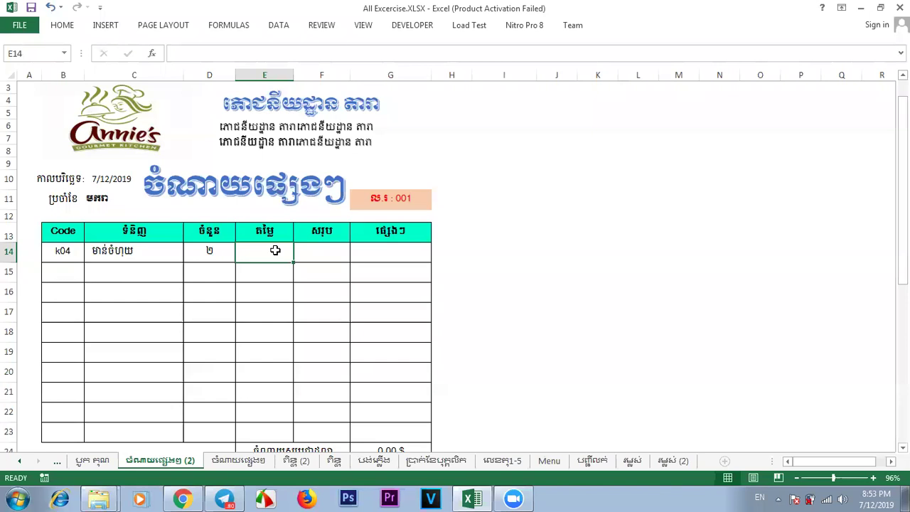
{"action": "left_click", "coordinate": [603, 287]}
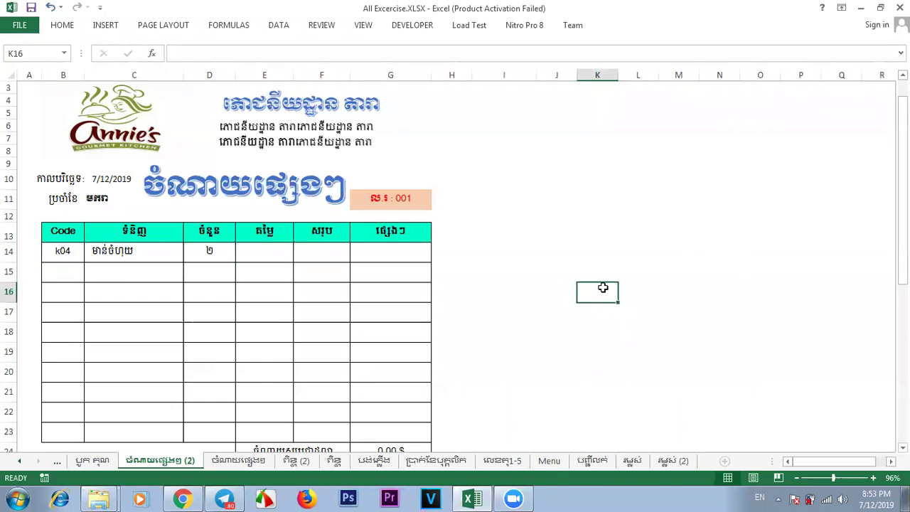
{"action": "left_click", "coordinate": [265, 244]}
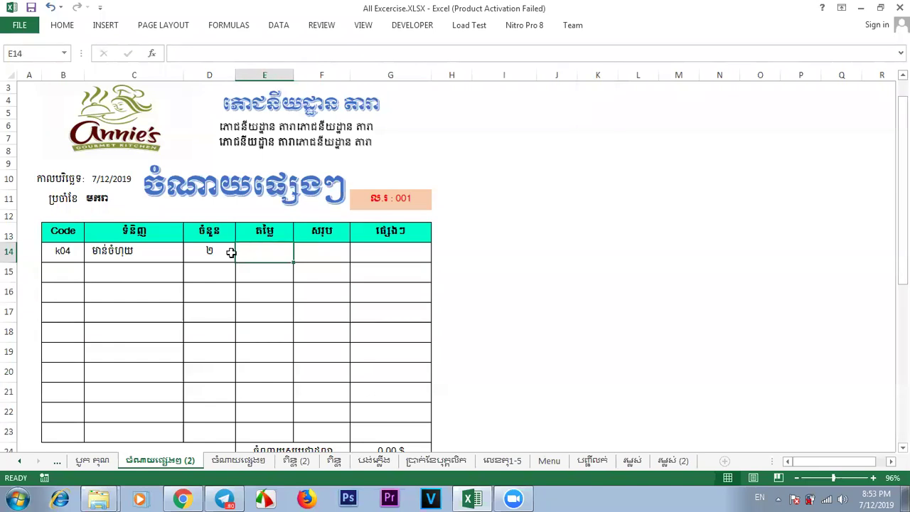
{"action": "left_click", "coordinate": [112, 250]}
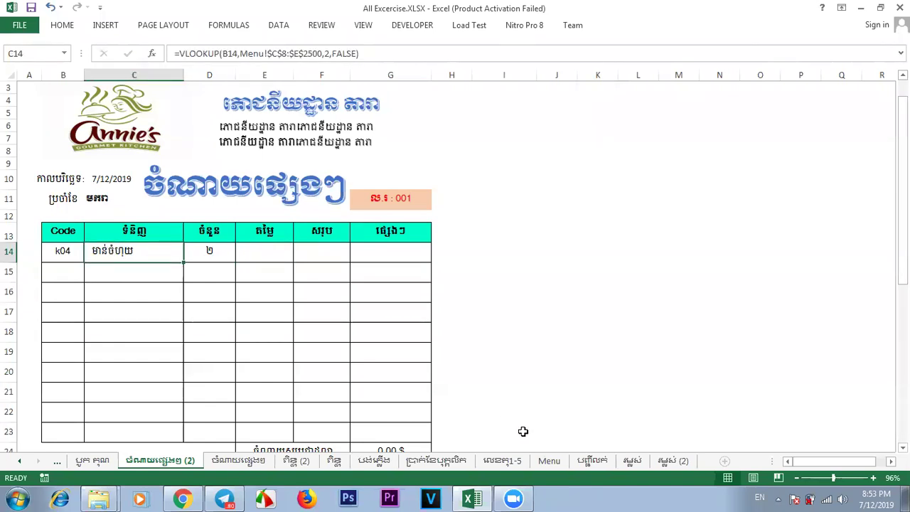
{"action": "left_click", "coordinate": [548, 462]}
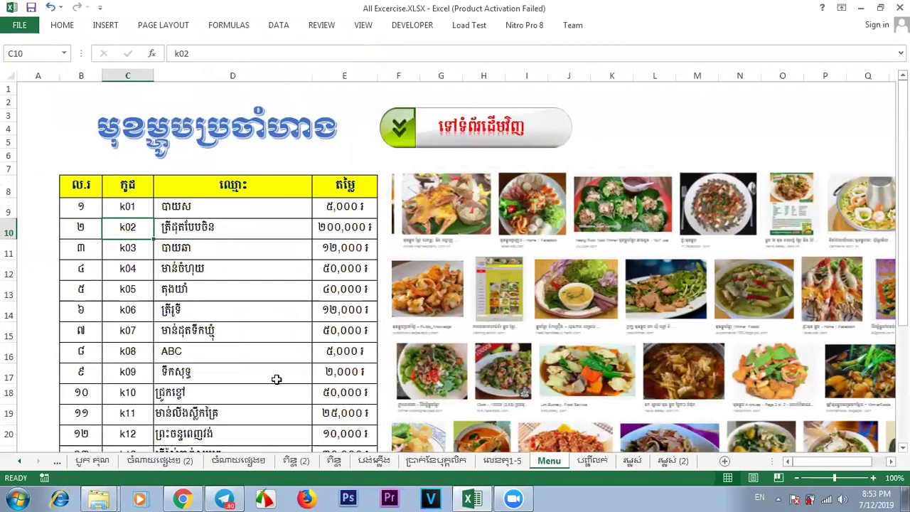
{"action": "left_click", "coordinate": [189, 460]}
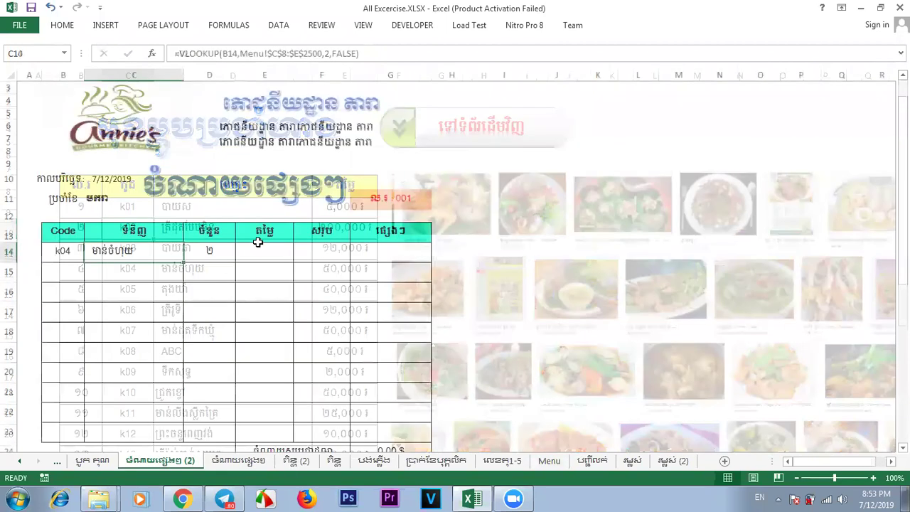
{"action": "left_click", "coordinate": [269, 249]}
{"action": "left_click", "coordinate": [547, 464]}
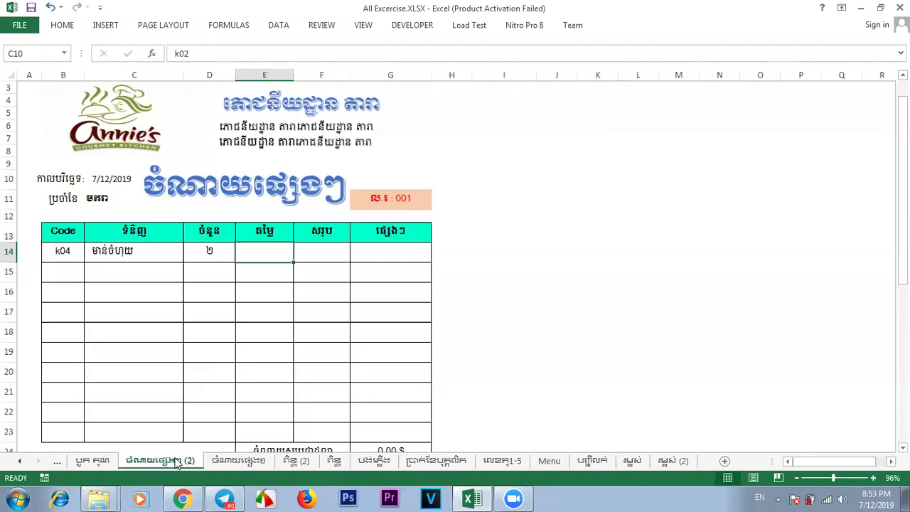
{"action": "left_click", "coordinate": [179, 463]}
Copy the complete VLOOKUP formula text from cell C14.
{"action": "left_click", "coordinate": [143, 251]}
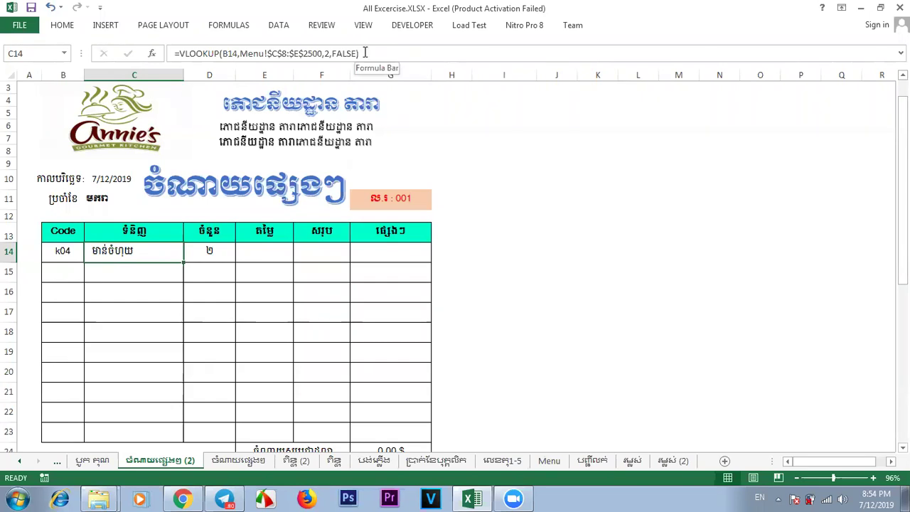
{"action": "left_click_drag", "start_coordinate": [360, 54], "coordinate": [313, 55]}
{"action": "left_click", "coordinate": [184, 55], "text": "shift"}
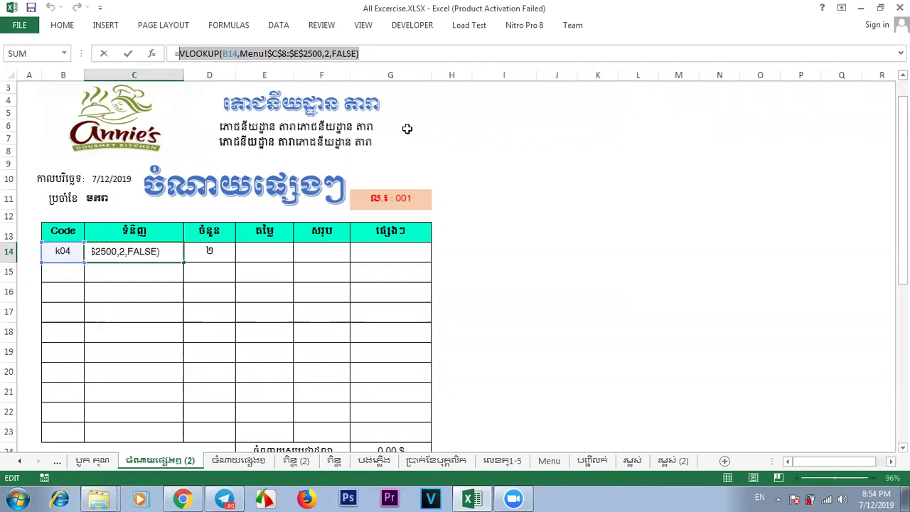
{"action": "left_click_drag", "start_coordinate": [364, 53], "coordinate": [170, 57]}
{"action": "key", "text": "ctrl+c"}
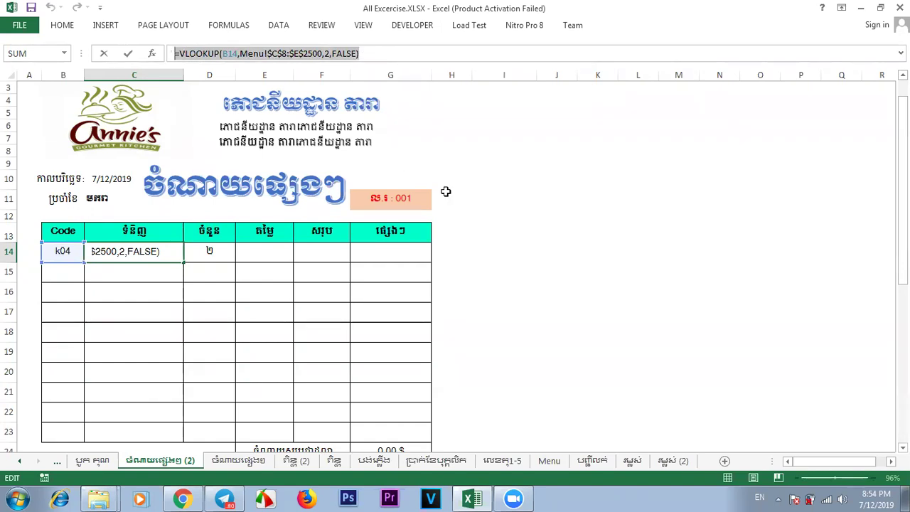
{"action": "left_click", "coordinate": [599, 271]}
{"action": "left_click", "coordinate": [690, 239]}
{"action": "left_click", "coordinate": [517, 173]}
{"action": "left_click", "coordinate": [597, 311]}
{"action": "left_click", "coordinate": [745, 274]}
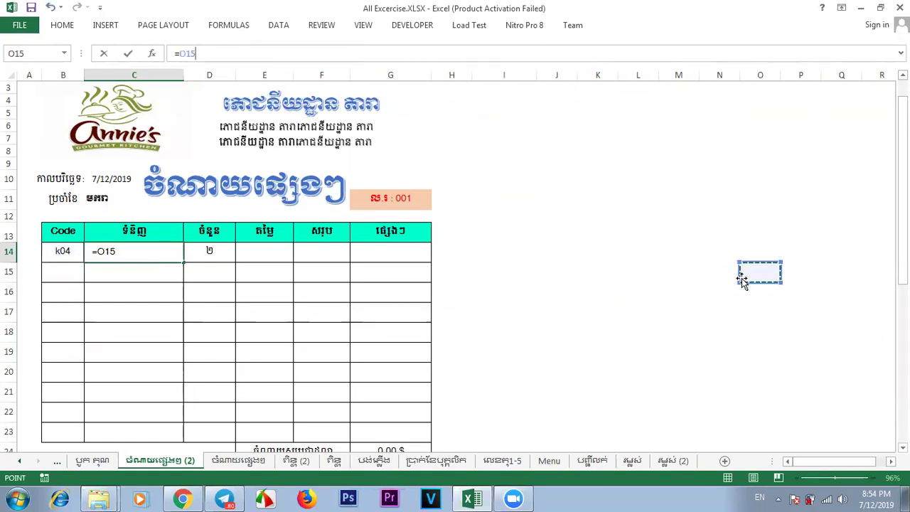
{"action": "left_click", "coordinate": [630, 335]}
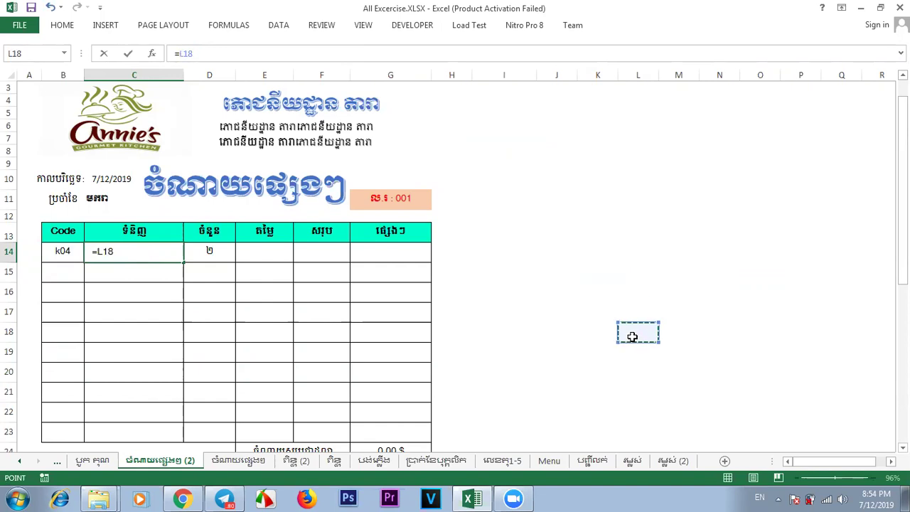
{"action": "left_click", "coordinate": [702, 287]}
{"action": "key", "text": "Escape"}
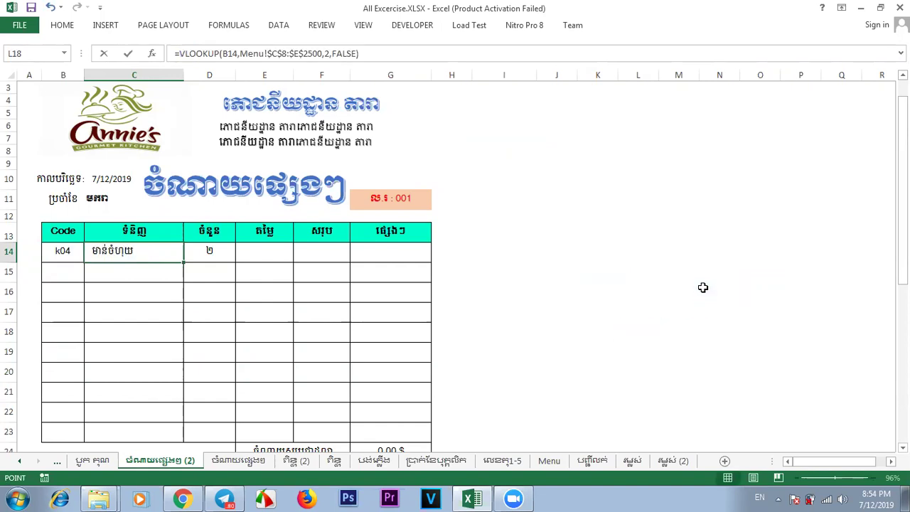
Paste the copied VLOOKUP formula into the price cell E14 and confirm it with its column index still at 2.
{"action": "left_click", "coordinate": [276, 258]}
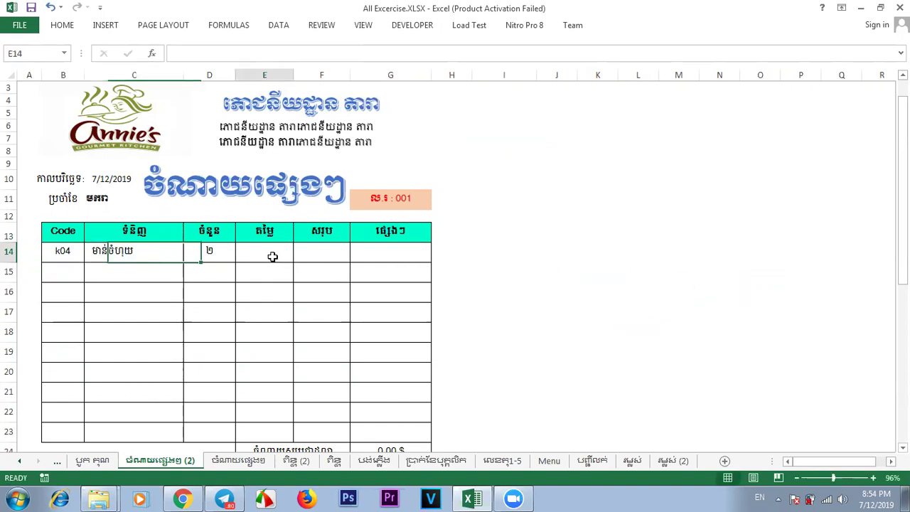
{"action": "left_click", "coordinate": [209, 56]}
{"action": "key", "text": "ctrl+v"}
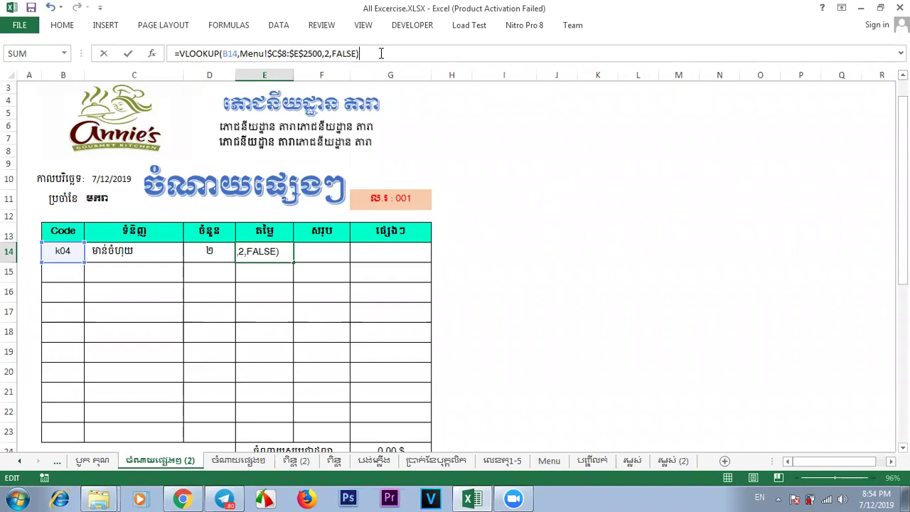
{"action": "left_click", "coordinate": [327, 54]}
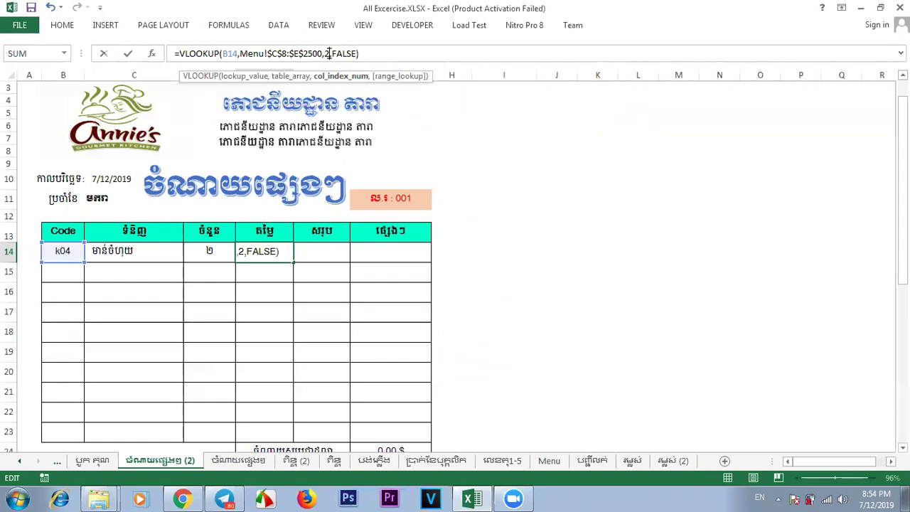
{"action": "key", "text": "Return"}
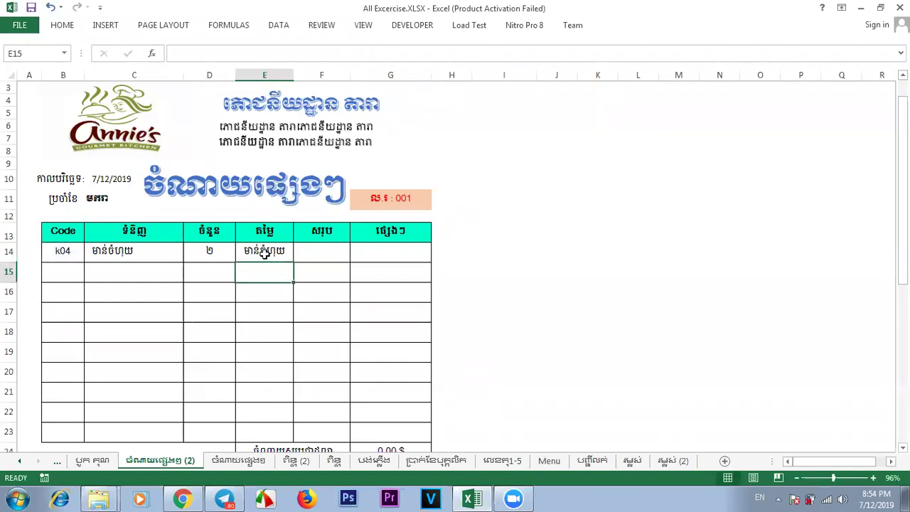
Try column index 1 in the VLOOKUP formula of E14.
{"action": "left_click", "coordinate": [264, 254]}
{"action": "left_click", "coordinate": [328, 53]}
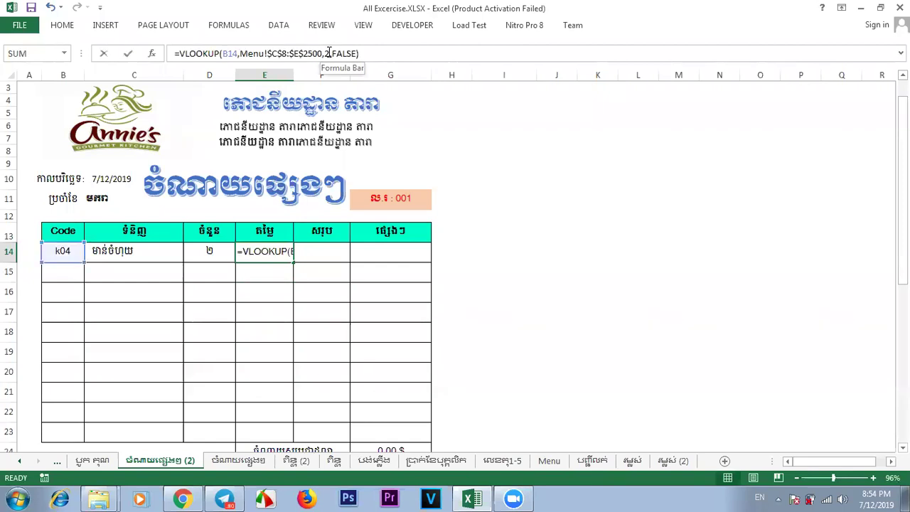
{"action": "key", "text": "BackSpace"}
{"action": "type", "text": "1"}
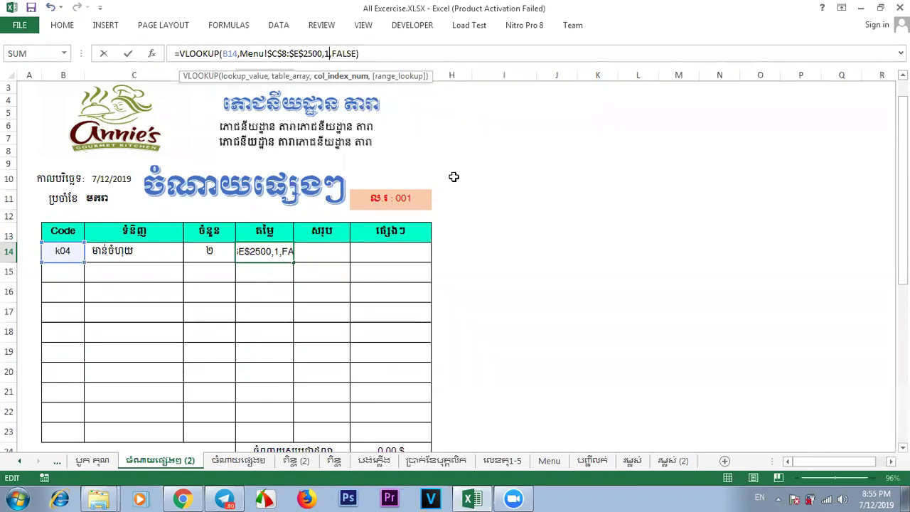
{"action": "key", "text": "Return"}
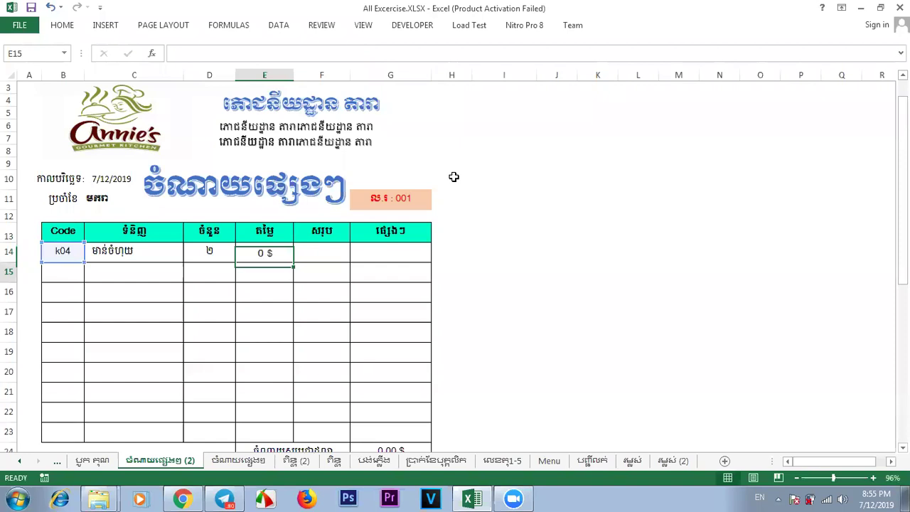
Set the column index of the VLOOKUP in E14 to 3 so it looks up the price.
{"action": "left_click", "coordinate": [265, 252]}
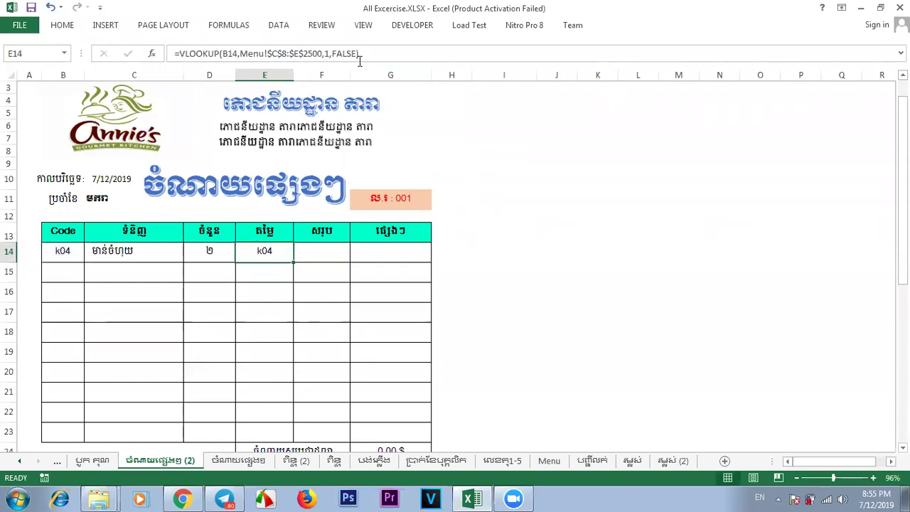
{"action": "left_click", "coordinate": [330, 53]}
{"action": "type", "text": "="}
{"action": "key", "text": "BackSpace"}
{"action": "key", "text": "BackSpace"}
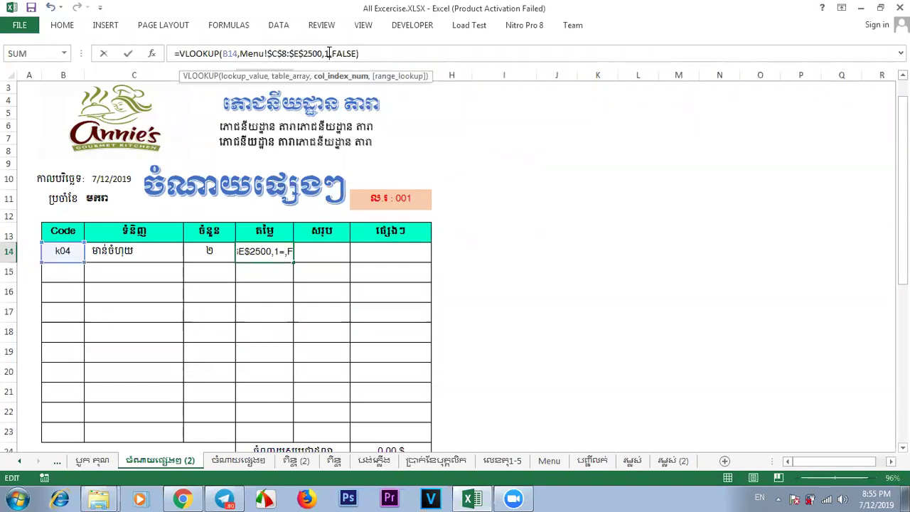
{"action": "type", "text": "3"}
{"action": "key", "text": "Return"}
{"action": "left_click", "coordinate": [536, 368]}
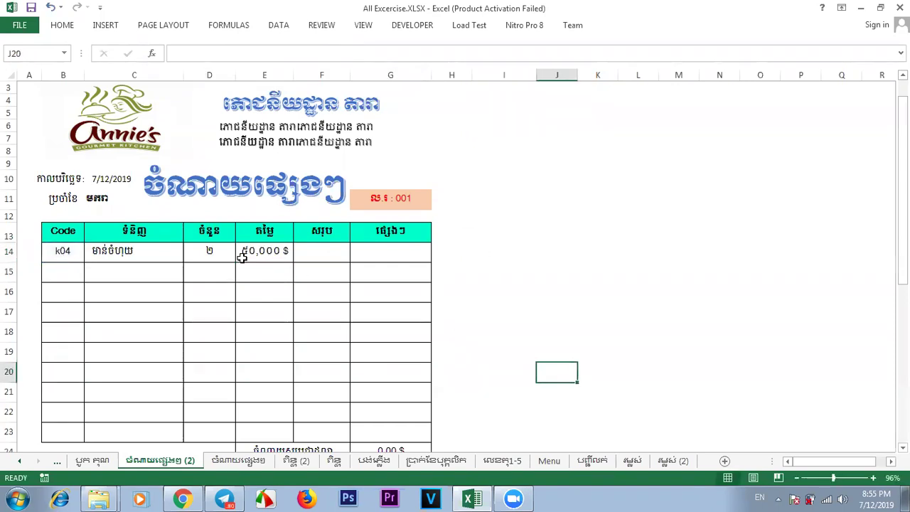
Calculate the row total in F14 as quantity times price with =D14*E14.
{"action": "left_click", "coordinate": [313, 255]}
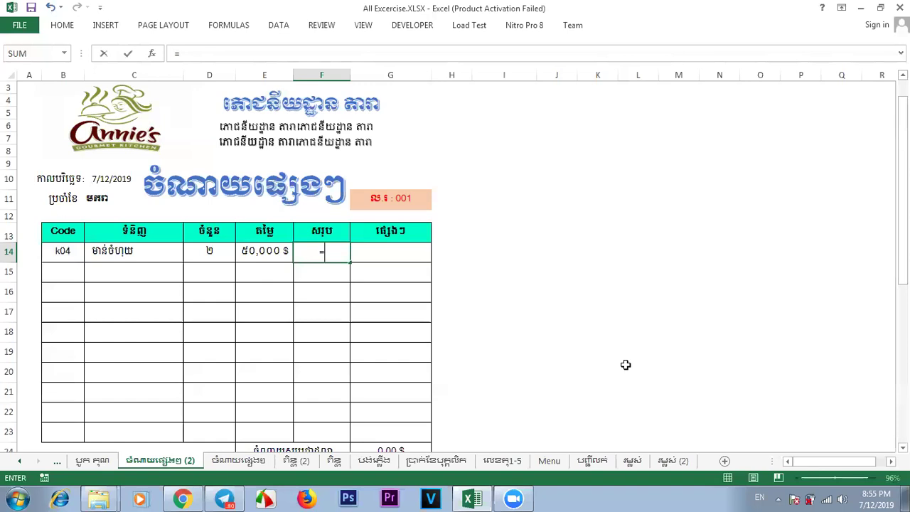
{"action": "type", "text": "p"}
{"action": "key", "text": "BackSpace"}
{"action": "left_click", "coordinate": [214, 250]}
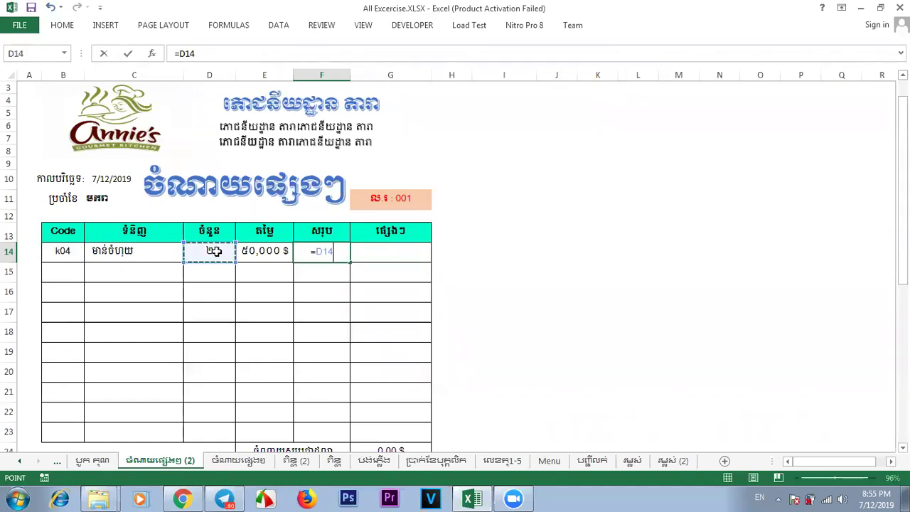
{"action": "type", "text": "*"}
{"action": "left_click", "coordinate": [242, 251]}
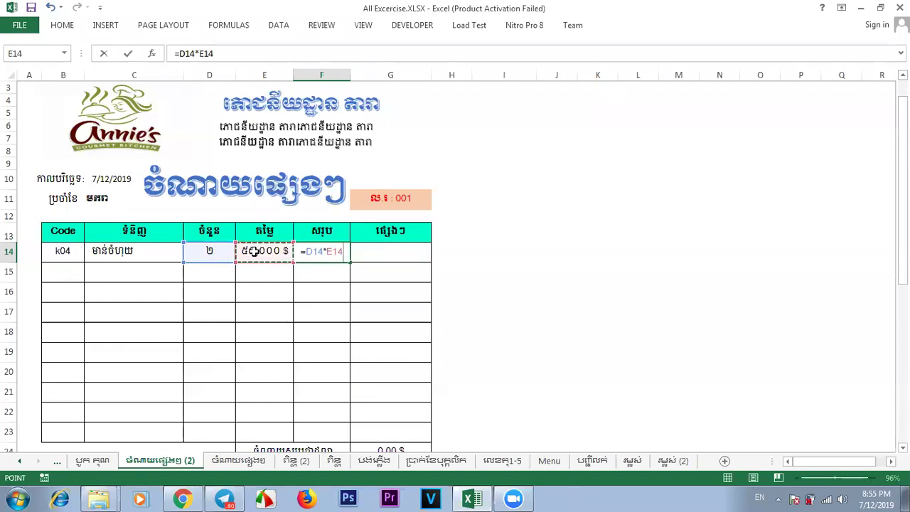
{"action": "key", "text": "Return"}
{"action": "left_click", "coordinate": [327, 249]}
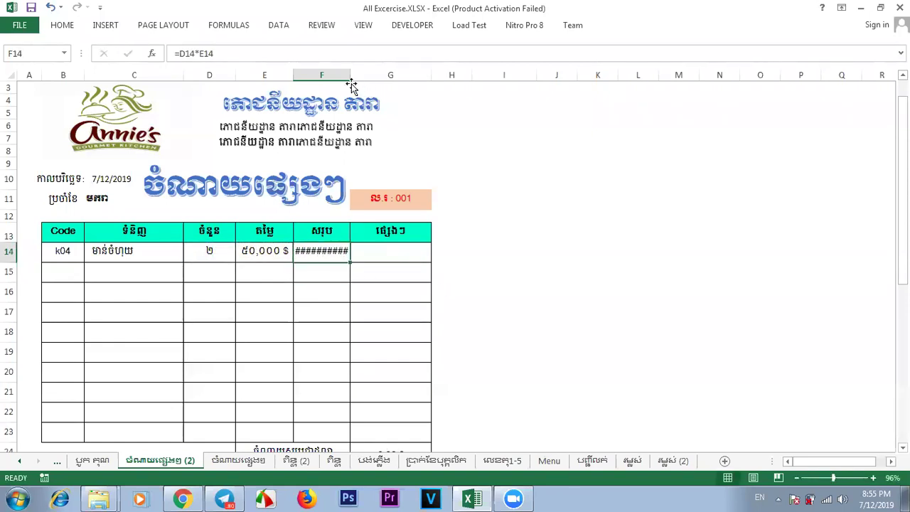
Widen the total column F to fit its amount and narrow the quantity column D.
{"action": "left_click_drag", "start_coordinate": [351, 75], "coordinate": [362, 79]}
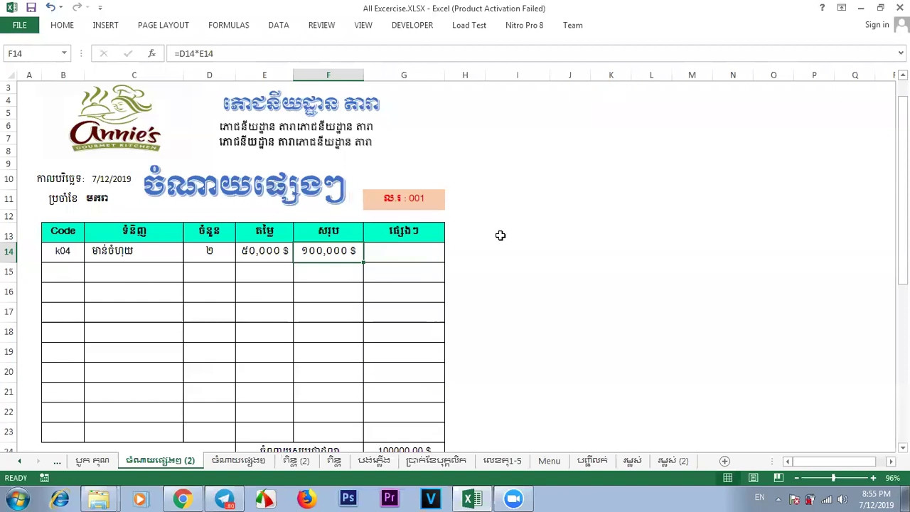
{"action": "left_click", "coordinate": [554, 298]}
{"action": "left_click", "coordinate": [324, 252]}
{"action": "left_click", "coordinate": [271, 250]}
{"action": "left_click", "coordinate": [353, 249]}
{"action": "left_click", "coordinate": [265, 250]}
{"action": "left_click", "coordinate": [536, 293]}
{"action": "left_click", "coordinate": [360, 251]}
{"action": "left_click", "coordinate": [560, 297]}
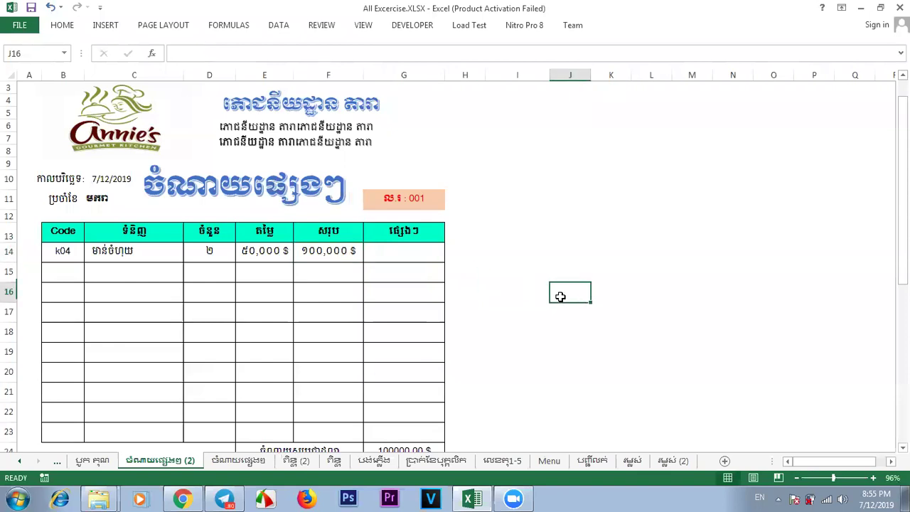
{"action": "left_click_drag", "start_coordinate": [238, 75], "coordinate": [225, 74]}
{"action": "left_click", "coordinate": [555, 315]}
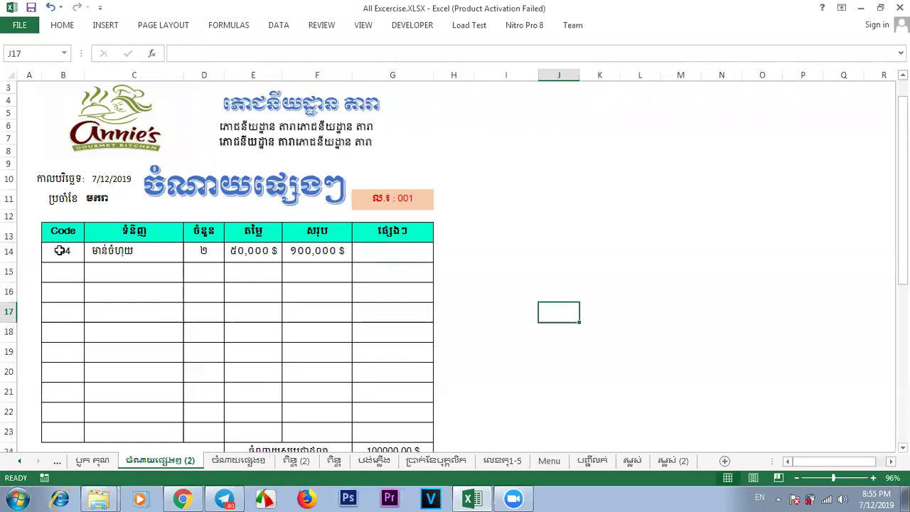
Fill row 14 from B to F down to row 23 and clear the copied codes in B15:B23.
{"action": "left_click_drag", "start_coordinate": [60, 250], "coordinate": [350, 442]}
{"action": "left_click", "coordinate": [590, 400]}
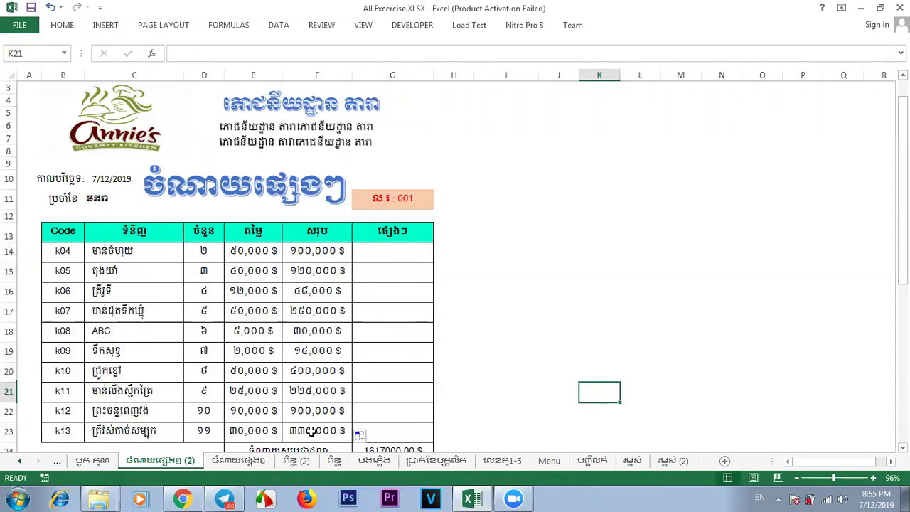
{"action": "left_click_drag", "start_coordinate": [64, 431], "coordinate": [75, 275]}
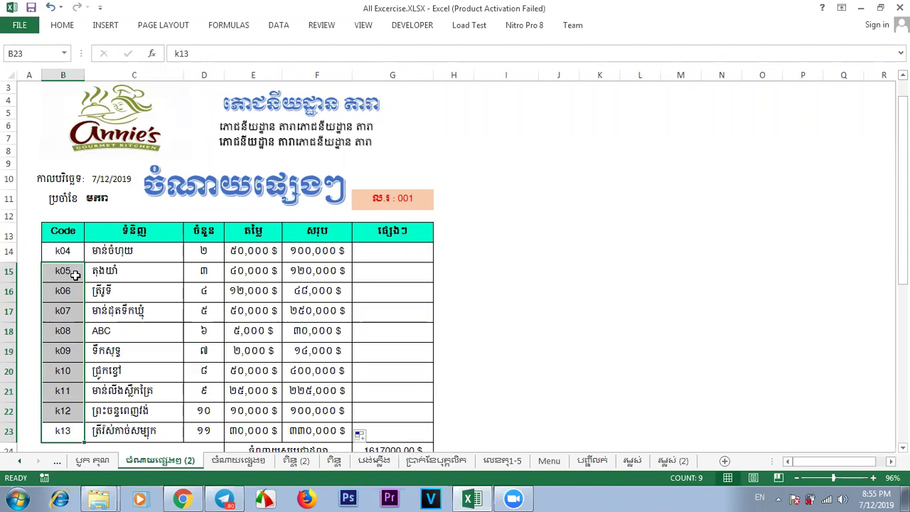
{"action": "key", "text": "Delete"}
{"action": "left_click", "coordinate": [517, 369]}
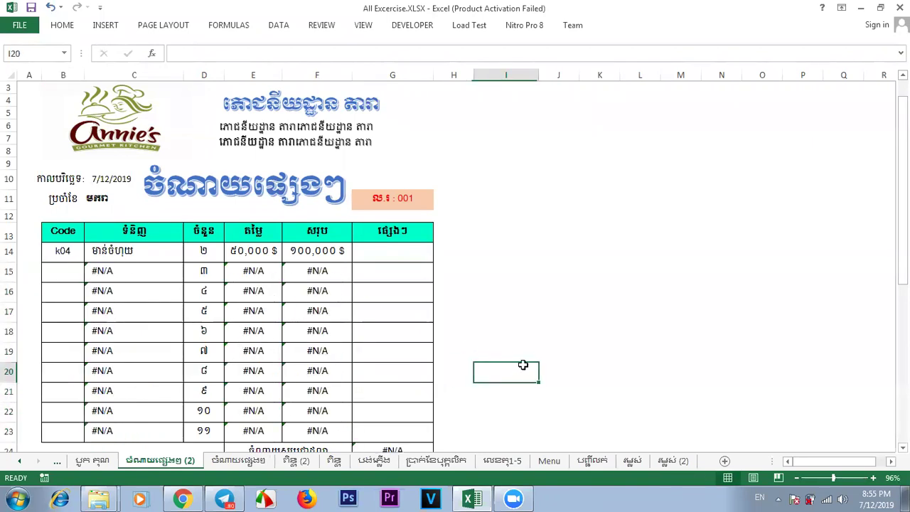
Clear the copied quantities in D15:D23.
{"action": "left_click_drag", "start_coordinate": [903, 235], "coordinate": [904, 244]}
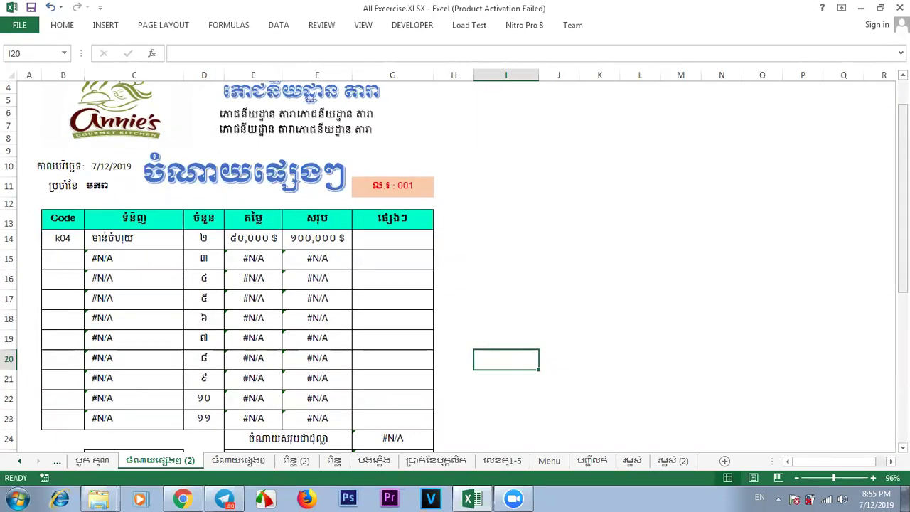
{"action": "left_click_drag", "start_coordinate": [203, 419], "coordinate": [202, 262]}
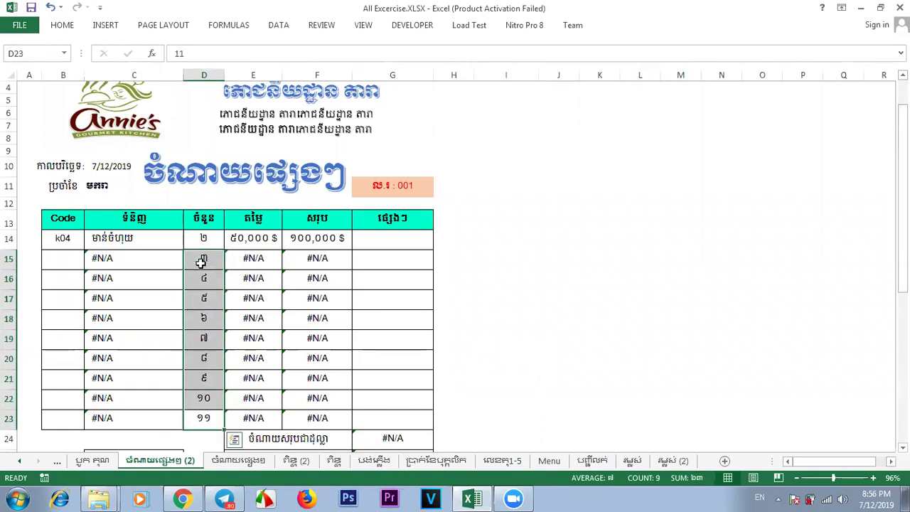
{"action": "key", "text": "Delete"}
{"action": "left_click", "coordinate": [555, 343]}
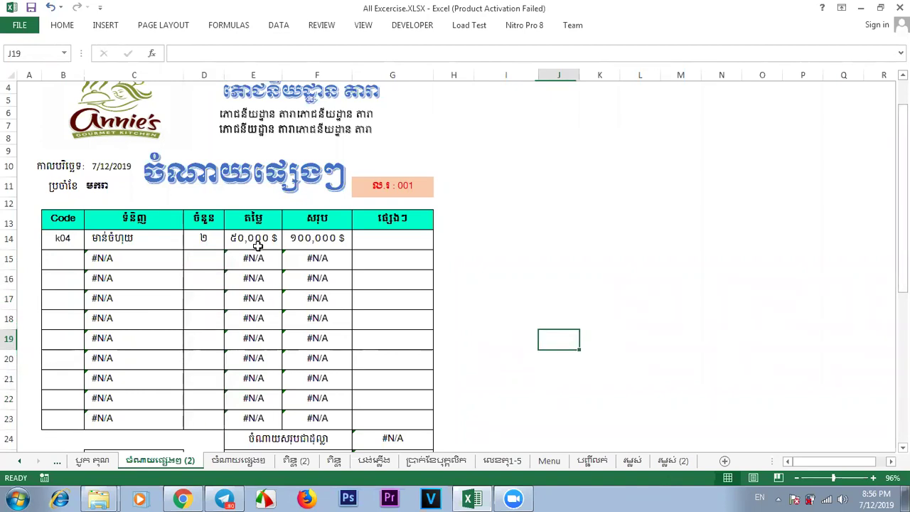
Check the formulas copied into row 15 and clear the filled rows B15:F23.
{"action": "left_click", "coordinate": [112, 280]}
{"action": "left_click", "coordinate": [545, 315]}
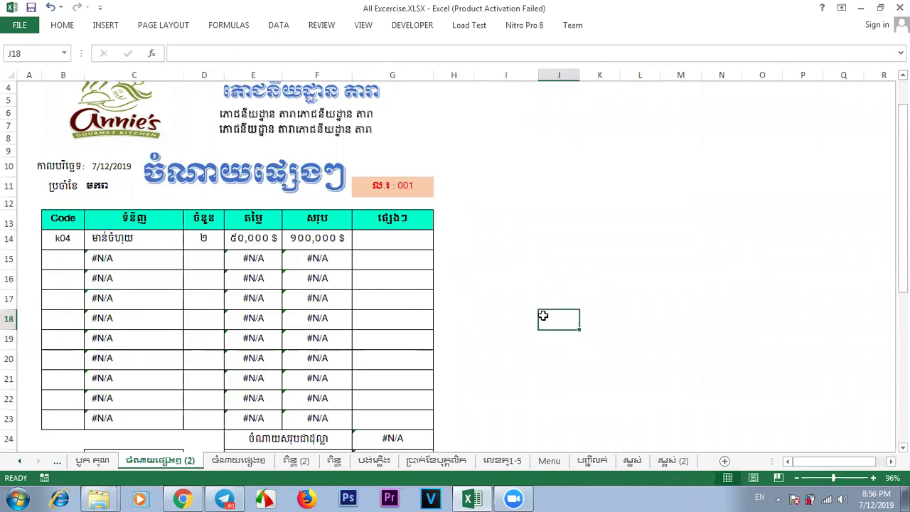
{"action": "left_click", "coordinate": [173, 253]}
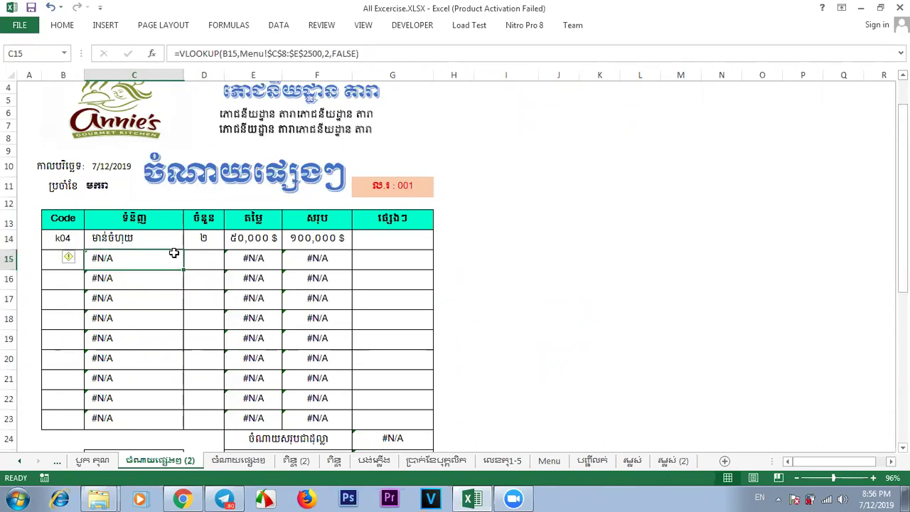
{"action": "left_click", "coordinate": [58, 265]}
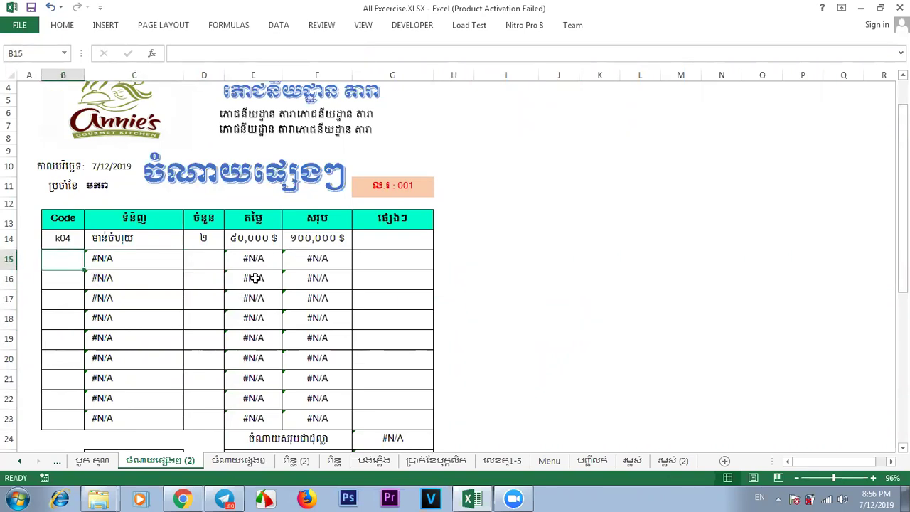
{"action": "left_click", "coordinate": [305, 258]}
{"action": "left_click", "coordinate": [598, 338]}
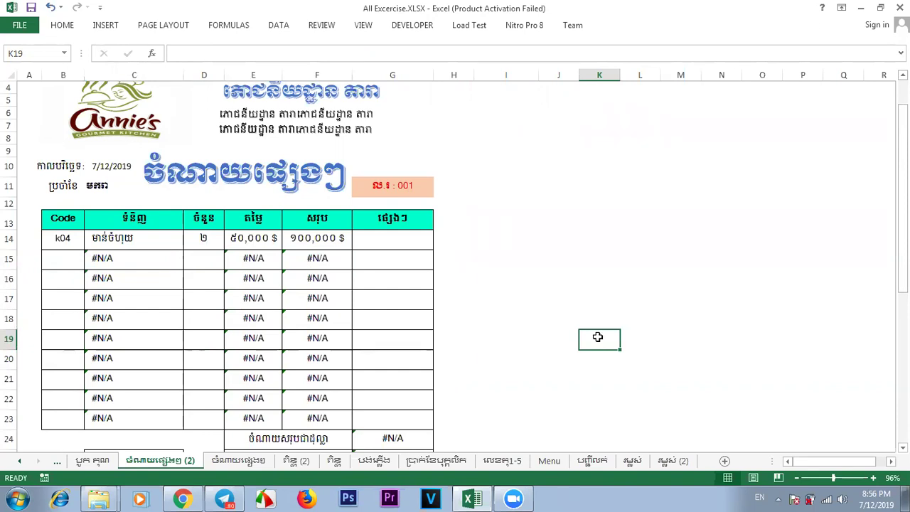
{"action": "left_click", "coordinate": [314, 420]}
{"action": "left_click_drag", "start_coordinate": [313, 420], "coordinate": [71, 256]}
{"action": "key", "text": "Delete"}
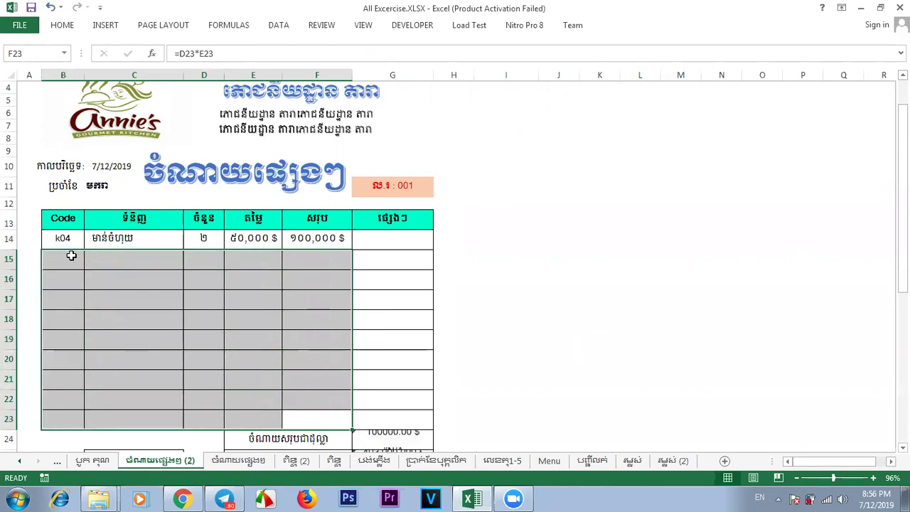
Wrap the item lookup in C14 as =IF(B14="","",VLOOKUP(B14,Menu!$C$8:$E$2500,2,FALSE)) so it stays blank without a code.
{"action": "left_click", "coordinate": [64, 242]}
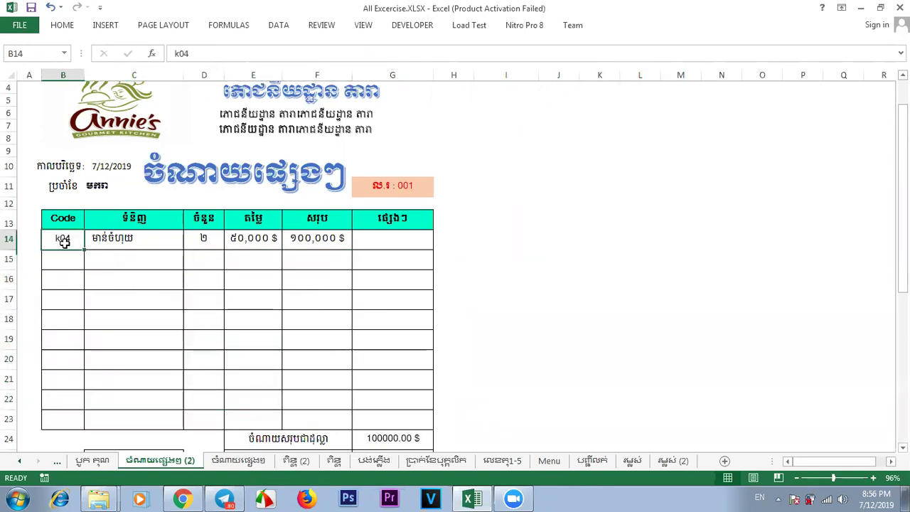
{"action": "left_click", "coordinate": [114, 241]}
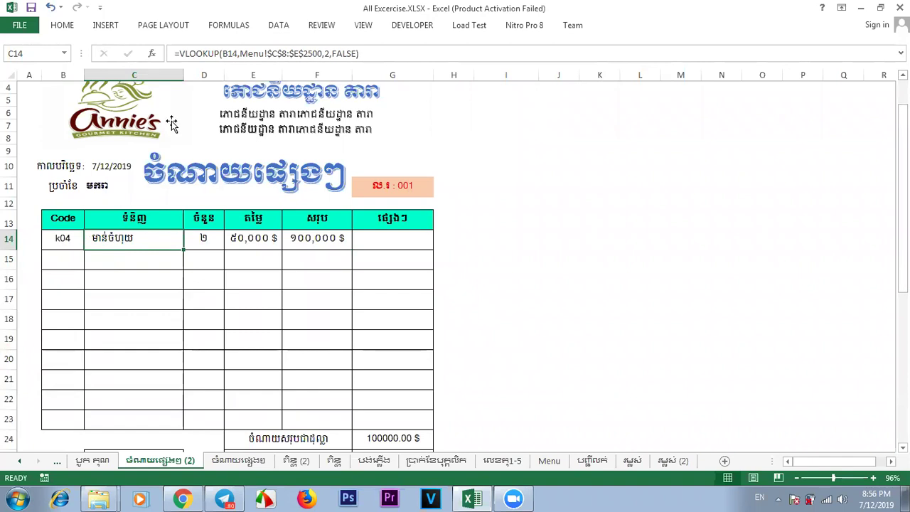
{"action": "left_click", "coordinate": [178, 53]}
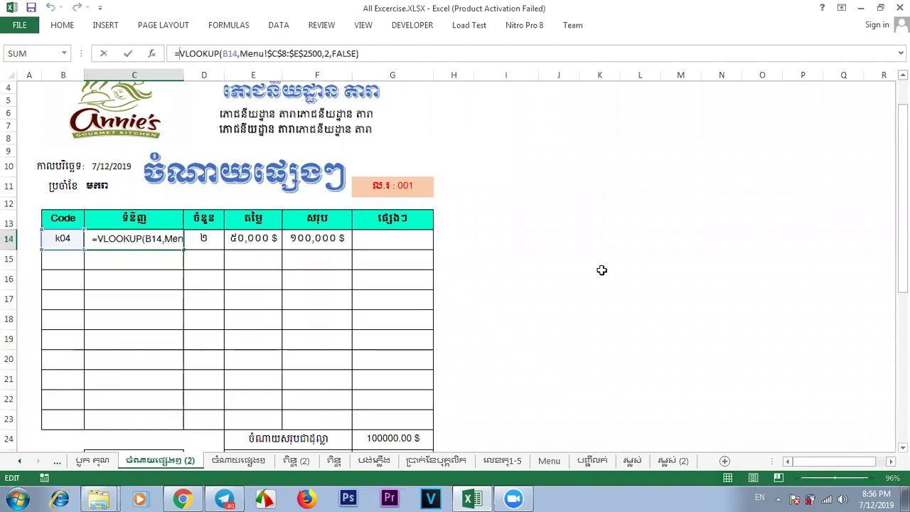
{"action": "type", "text": "if"}
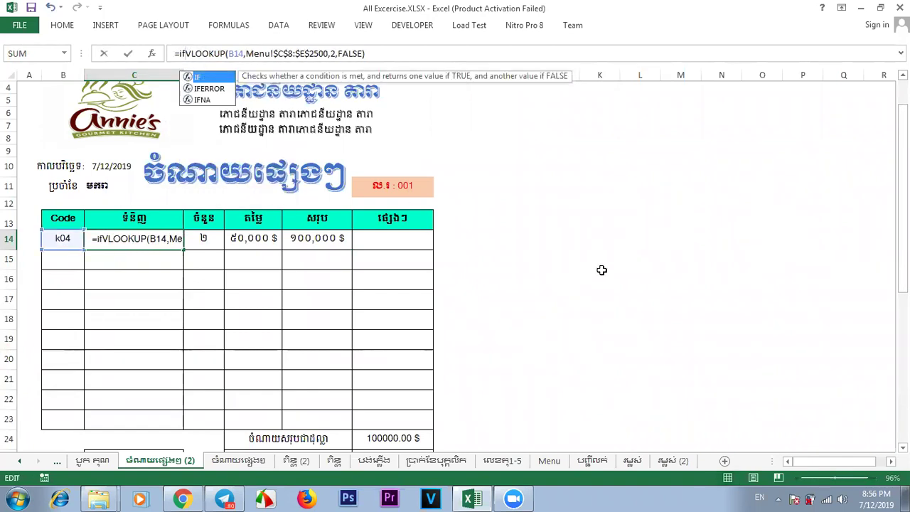
{"action": "type", "text": "("}
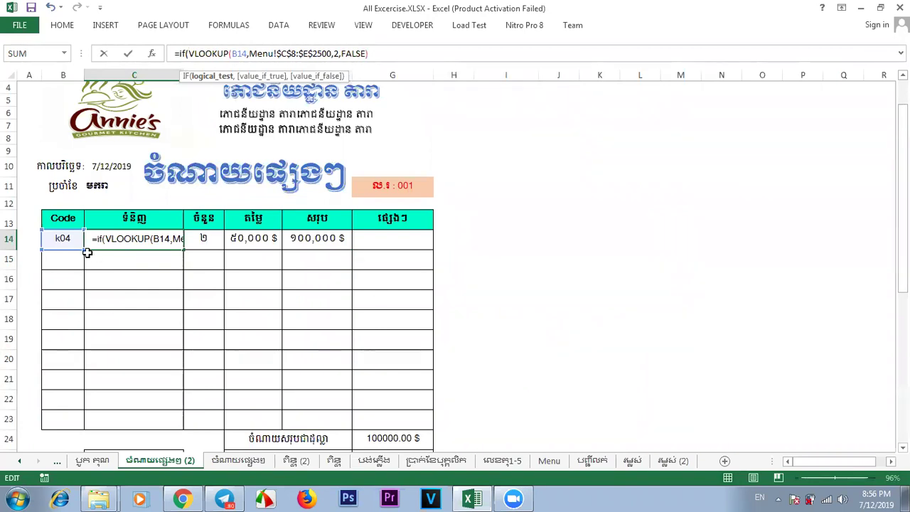
{"action": "left_click", "coordinate": [64, 241]}
{"action": "type", "text": "=\"\""}
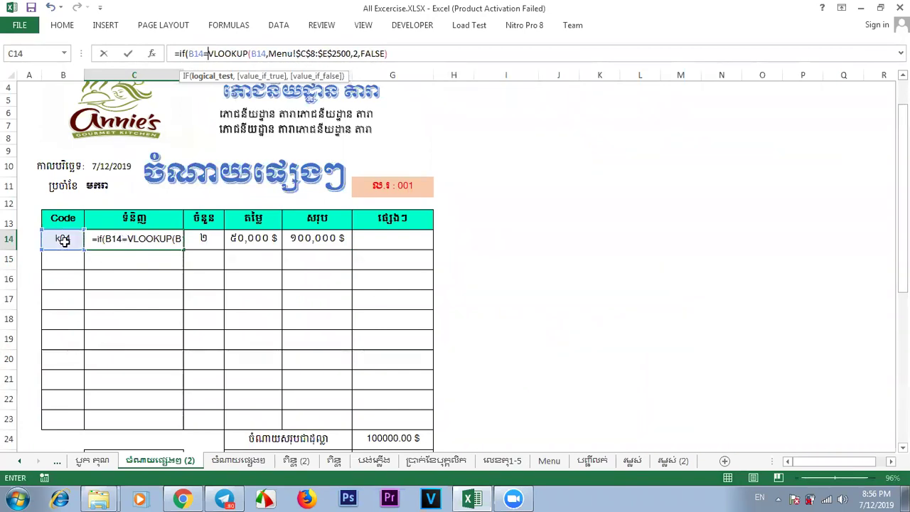
{"action": "type", "text": ",\"\""}
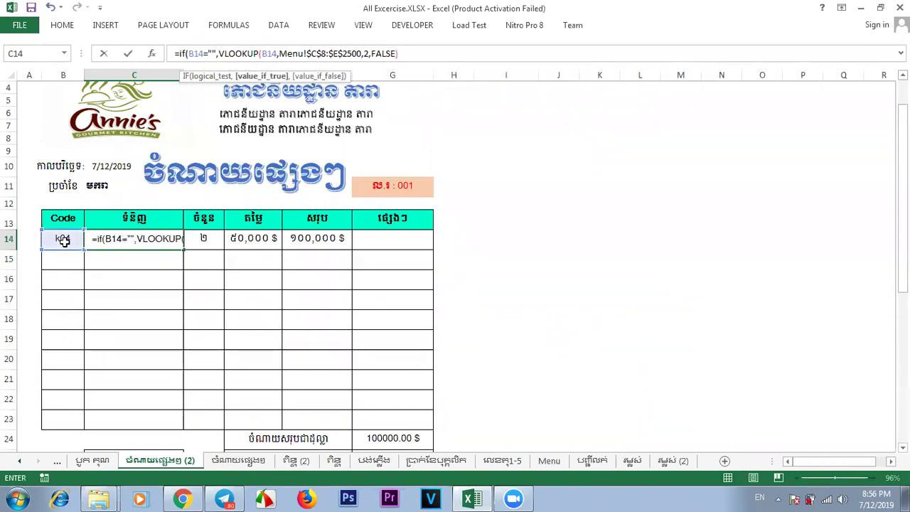
{"action": "type", "text": ","}
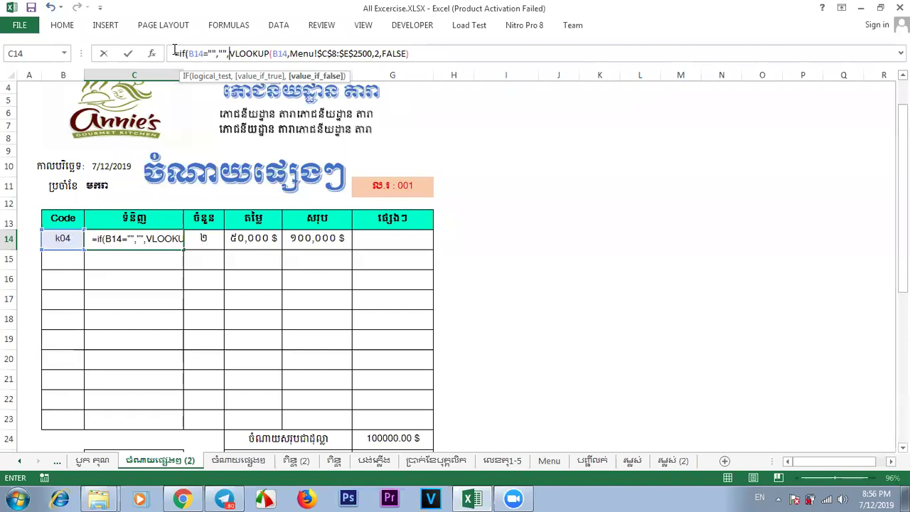
{"action": "left_click_drag", "start_coordinate": [179, 53], "coordinate": [229, 53]}
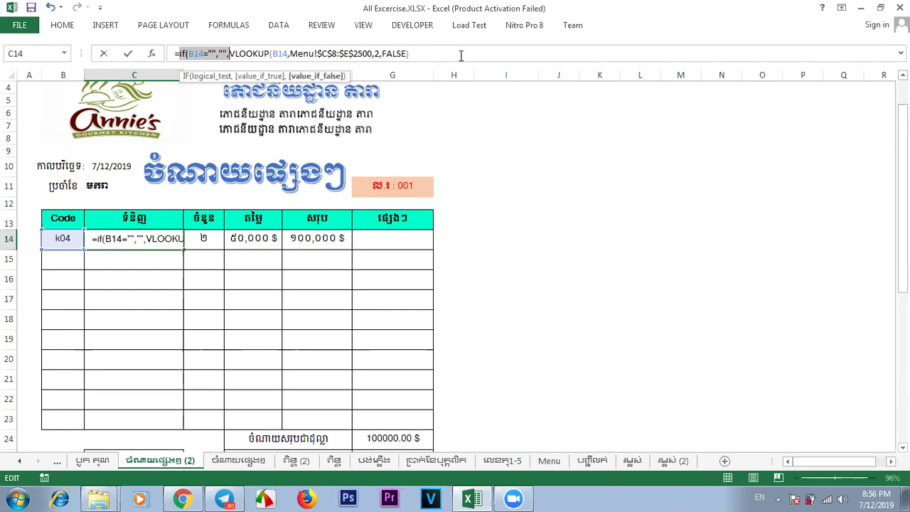
{"action": "key", "text": "Return"}
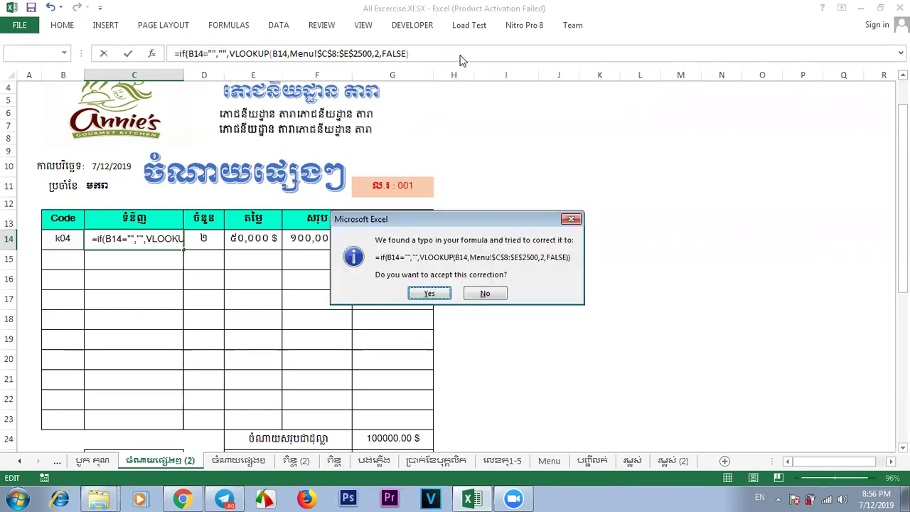
{"action": "left_click", "coordinate": [430, 292]}
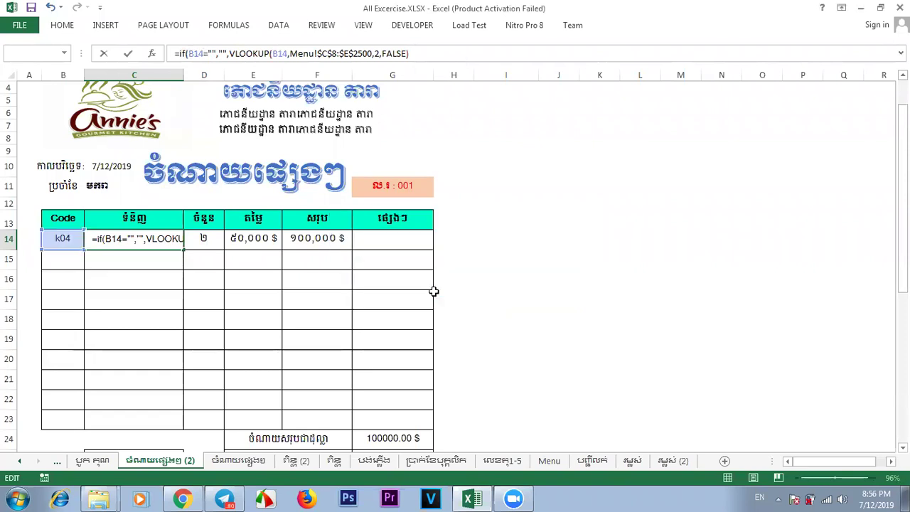
Wrap the price lookup in E14 as =IF(B14="","",VLOOKUP(B14,Menu!$C$8:$E$2500,3,FALSE)) so it stays blank without a code.
{"action": "left_click", "coordinate": [256, 237]}
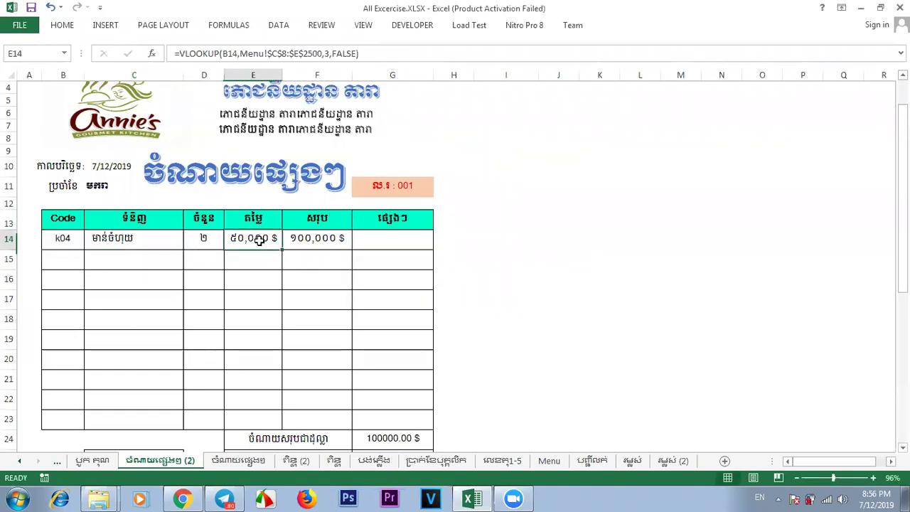
{"action": "left_click", "coordinate": [180, 55]}
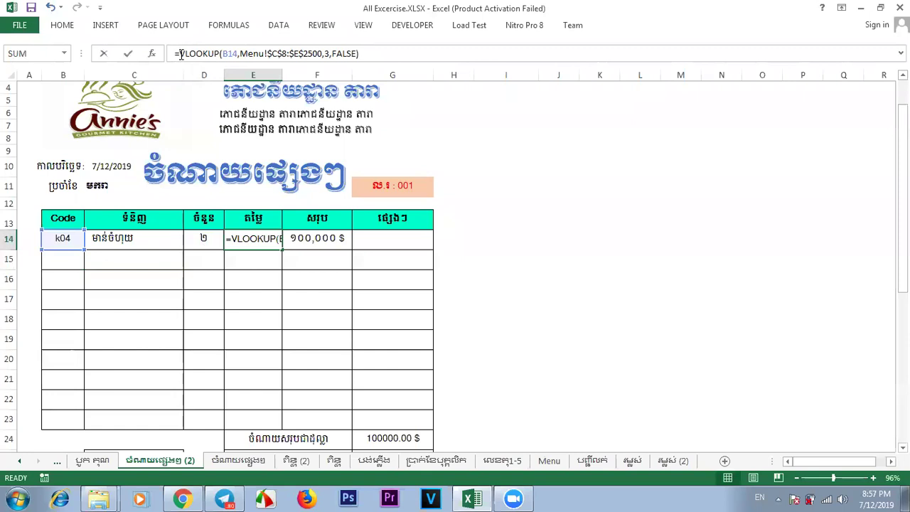
{"action": "type", "text": "if("}
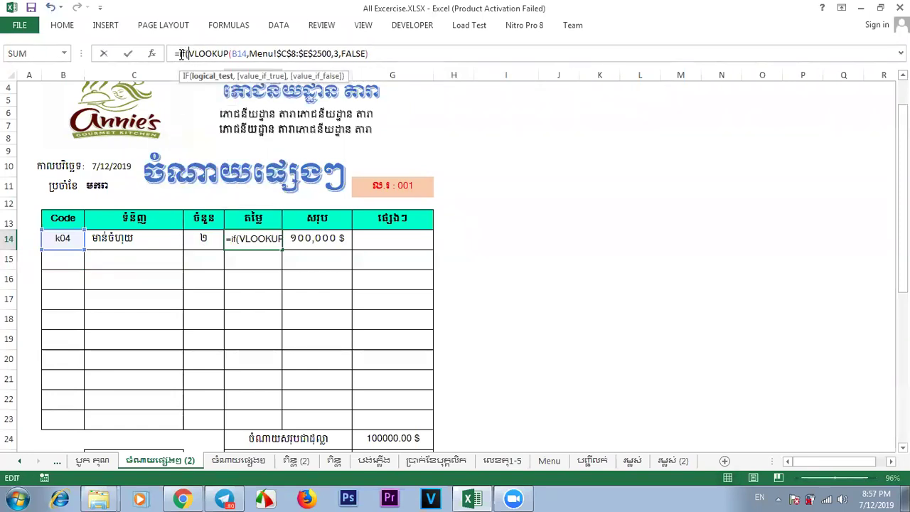
{"action": "type", "text": "="}
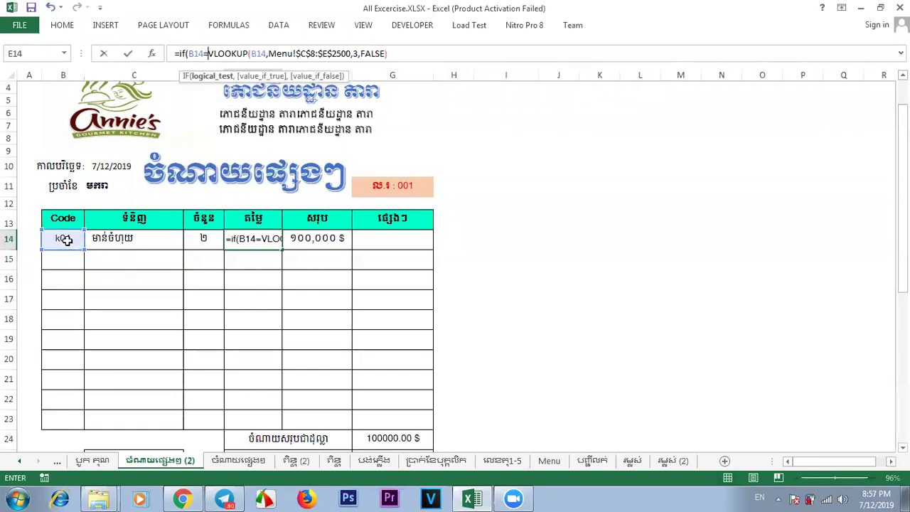
{"action": "type", "text": "\"\",\"\","}
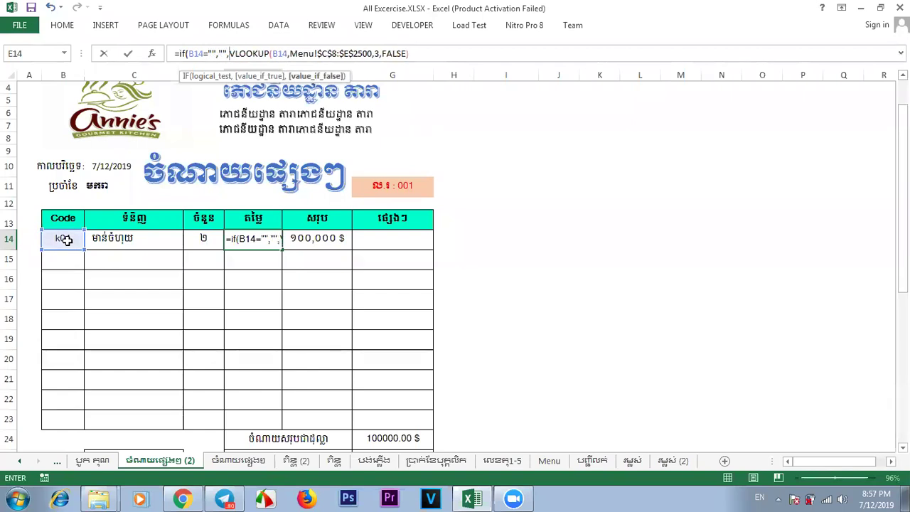
{"action": "key", "text": "Return"}
{"action": "key", "text": "Return"}
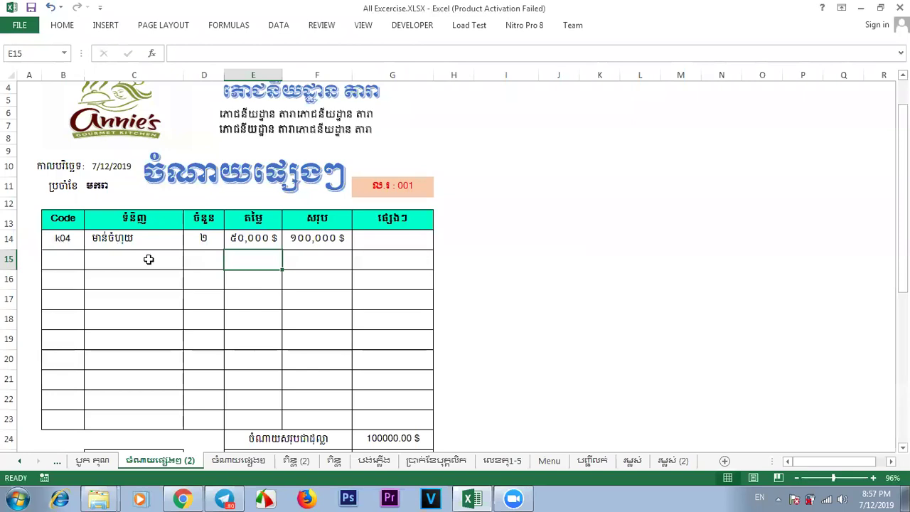
Wrap the row total in F14 as =IF(B14="","",D14*E14) so it stays blank without a code.
{"action": "left_click", "coordinate": [321, 238]}
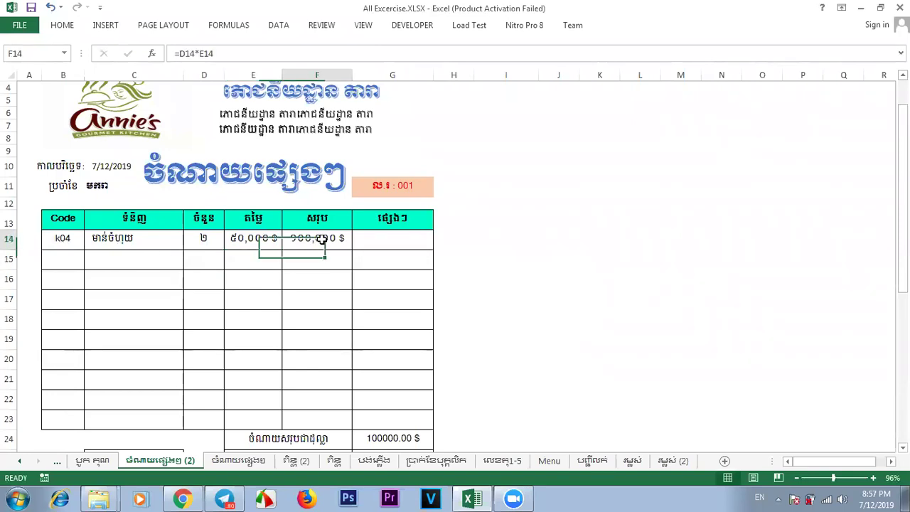
{"action": "left_click", "coordinate": [181, 56]}
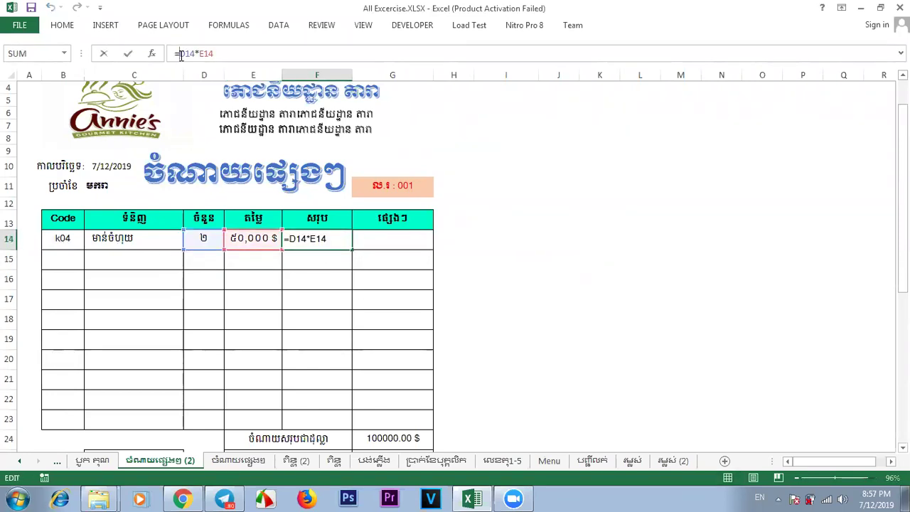
{"action": "type", "text": "if("}
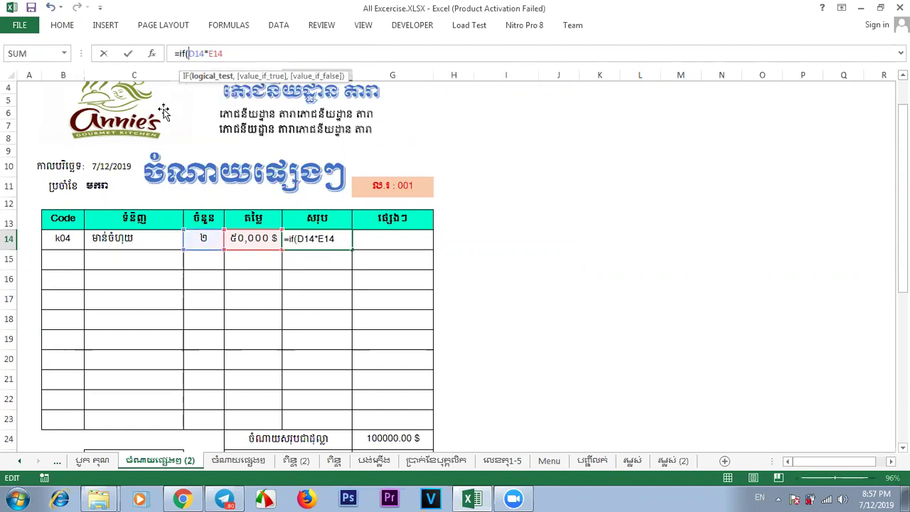
{"action": "left_click", "coordinate": [68, 239]}
{"action": "type", "text": "=\"\",\"\","}
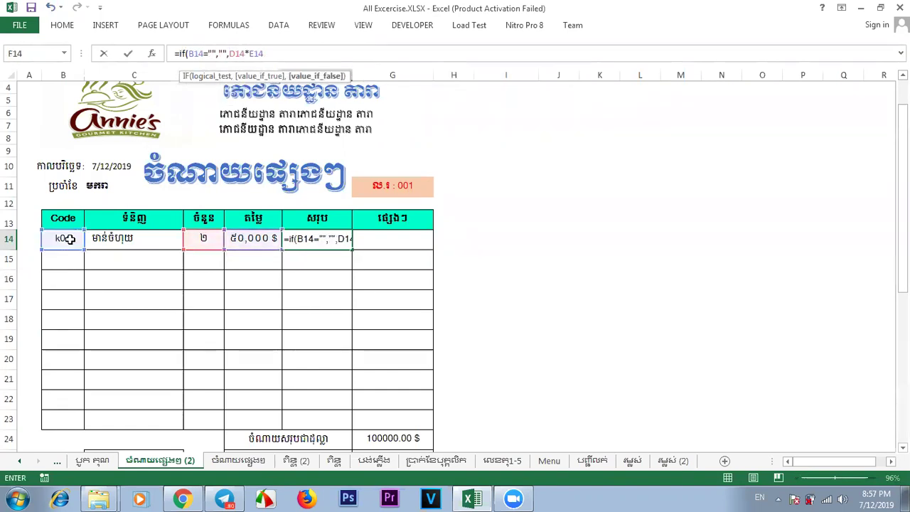
{"action": "key", "text": "Return"}
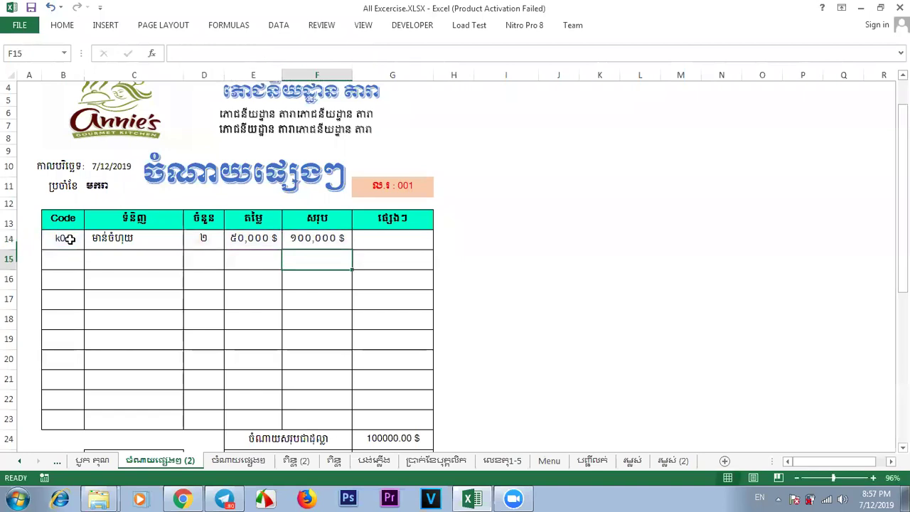
Fill row 14's code, item, quantity, price and total cells down through row 23.
{"action": "left_click", "coordinate": [205, 239]}
{"action": "left_click", "coordinate": [134, 239]}
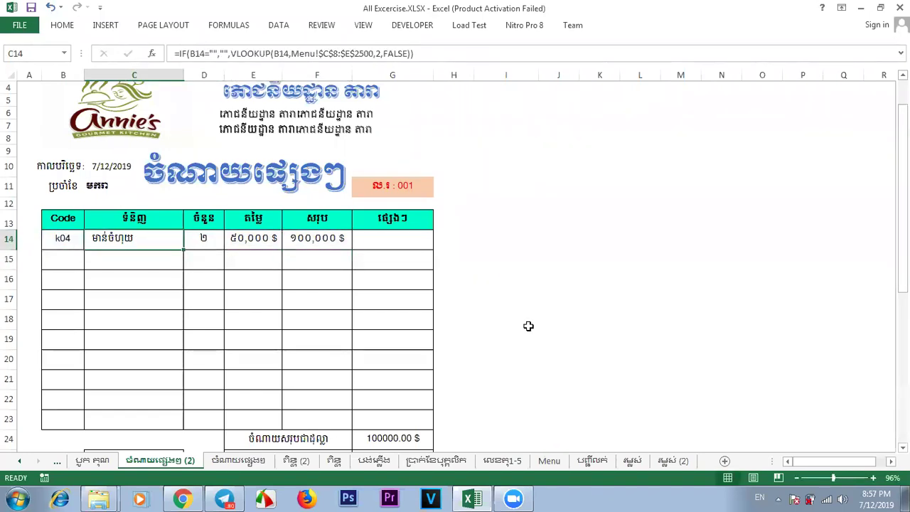
{"action": "left_click", "coordinate": [599, 320]}
{"action": "left_click_drag", "start_coordinate": [56, 243], "coordinate": [324, 425]}
{"action": "left_click", "coordinate": [630, 325]}
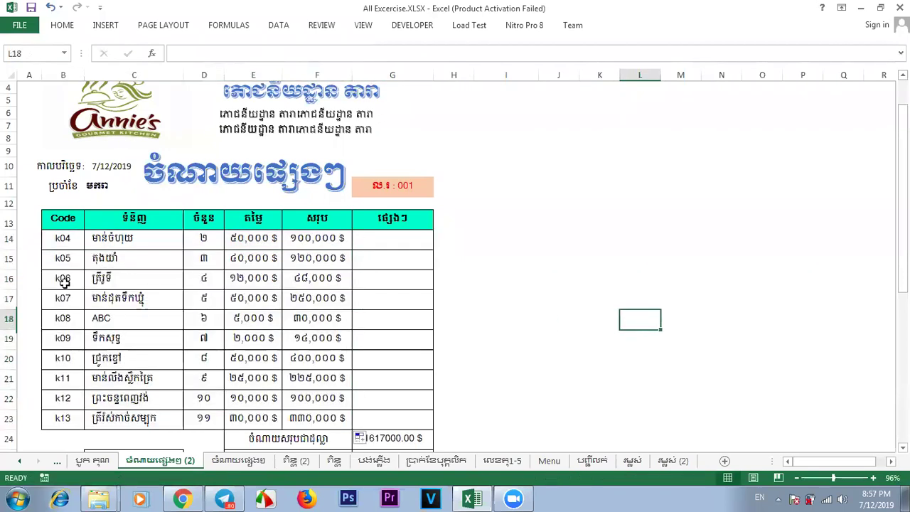
Clear the copied codes in B15:B23 and the copied quantities in D15:D23, keeping the lookup and total formulas.
{"action": "left_click_drag", "start_coordinate": [61, 256], "coordinate": [57, 419]}
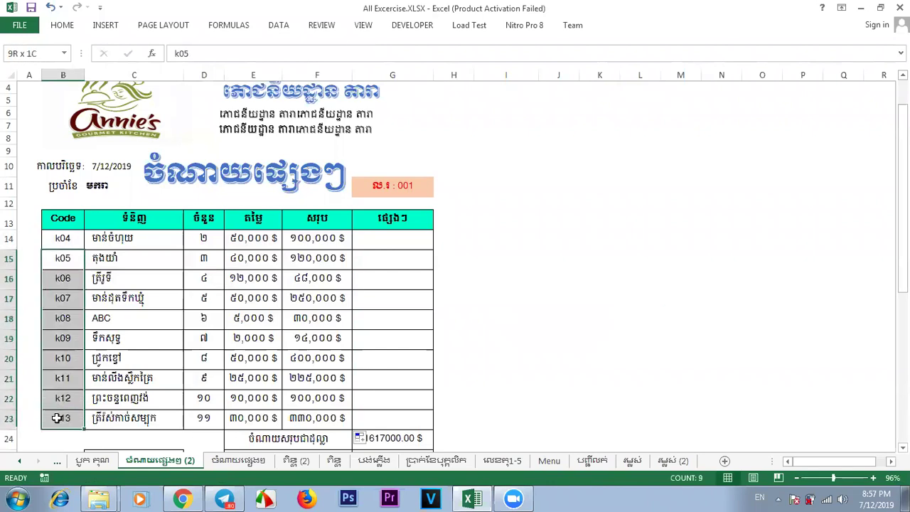
{"action": "key", "text": "Delete"}
{"action": "left_click", "coordinate": [613, 377]}
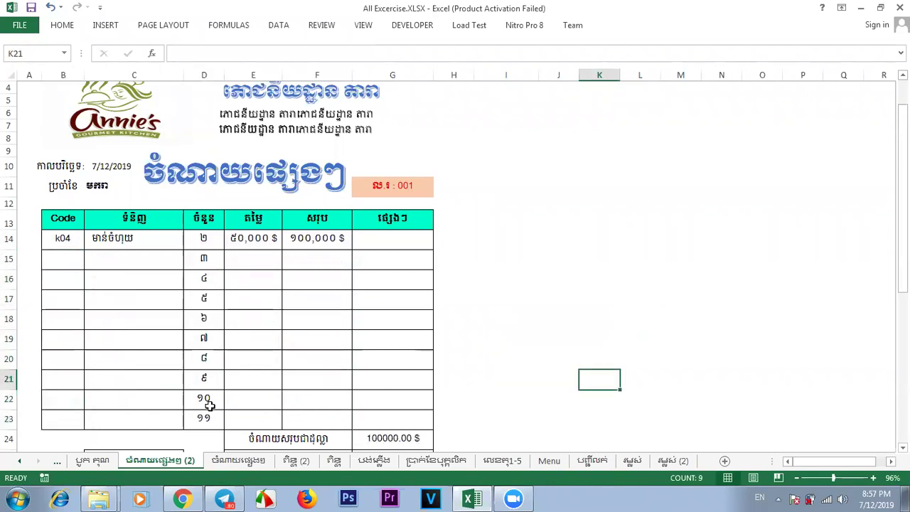
{"action": "left_click_drag", "start_coordinate": [209, 421], "coordinate": [200, 264]}
{"action": "key", "text": "Delete"}
Enter code k07 and quantity 4 in row 15, and check that row's price and total formulas.
{"action": "left_click", "coordinate": [70, 259]}
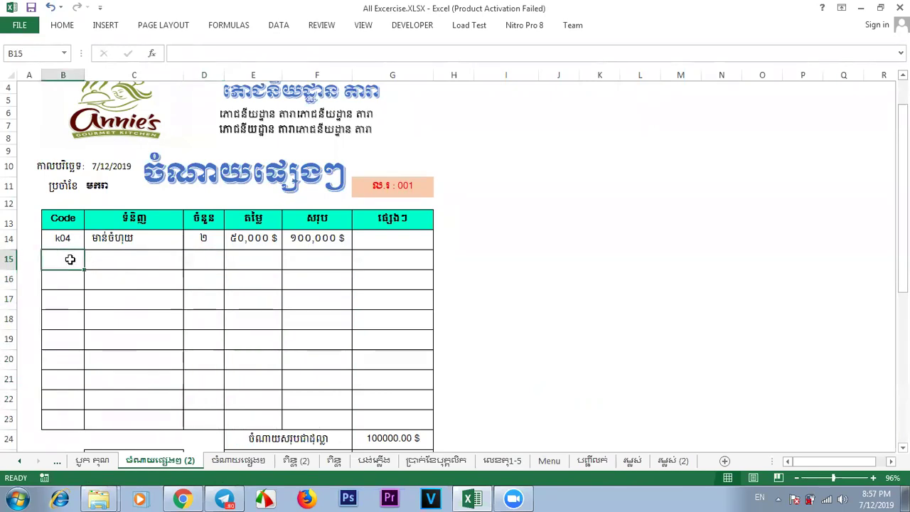
{"action": "type", "text": "k04"}
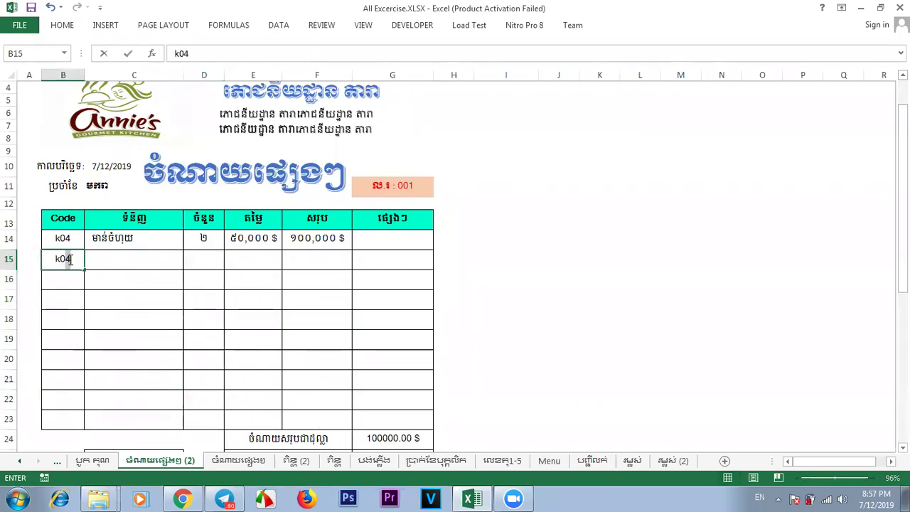
{"action": "key", "text": "BackSpace"}
{"action": "type", "text": "7"}
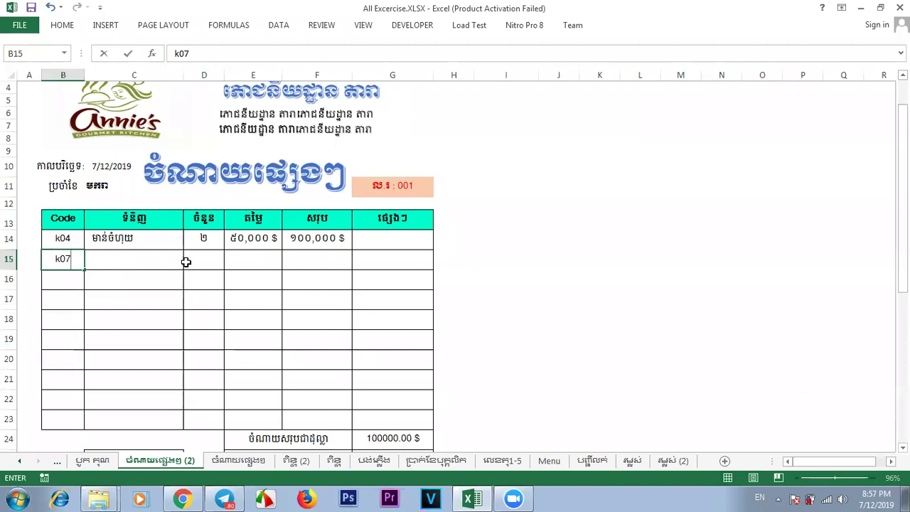
{"action": "left_click", "coordinate": [198, 261]}
{"action": "type", "text": "4"}
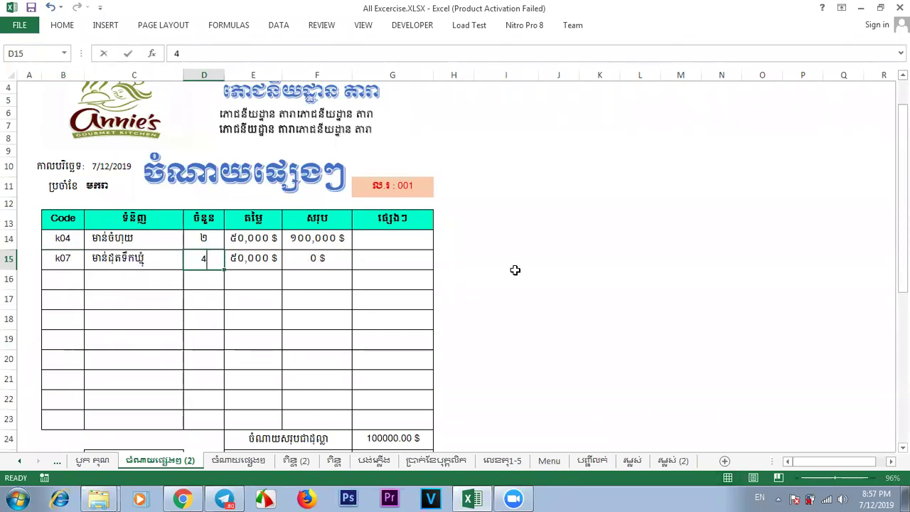
{"action": "left_click", "coordinate": [562, 302]}
{"action": "left_click", "coordinate": [319, 261]}
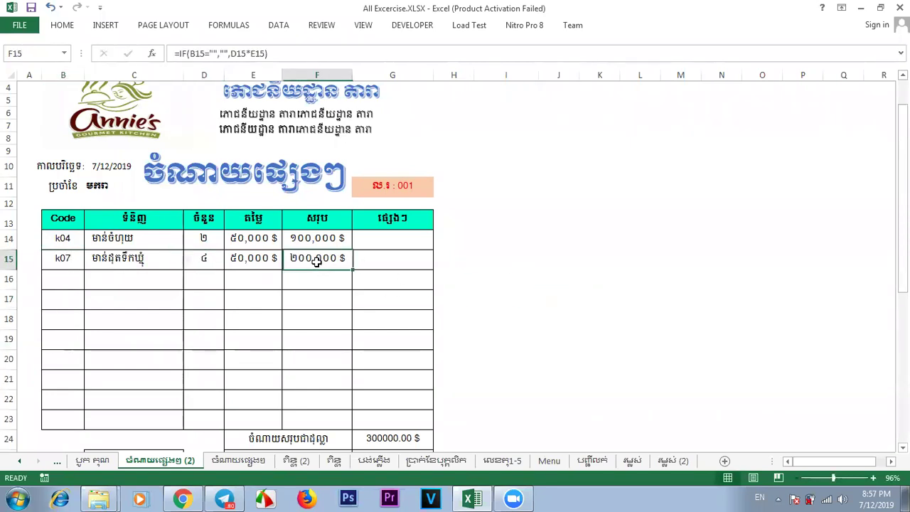
{"action": "left_click", "coordinate": [501, 321]}
{"action": "left_click", "coordinate": [342, 262]}
{"action": "left_click", "coordinate": [270, 262]}
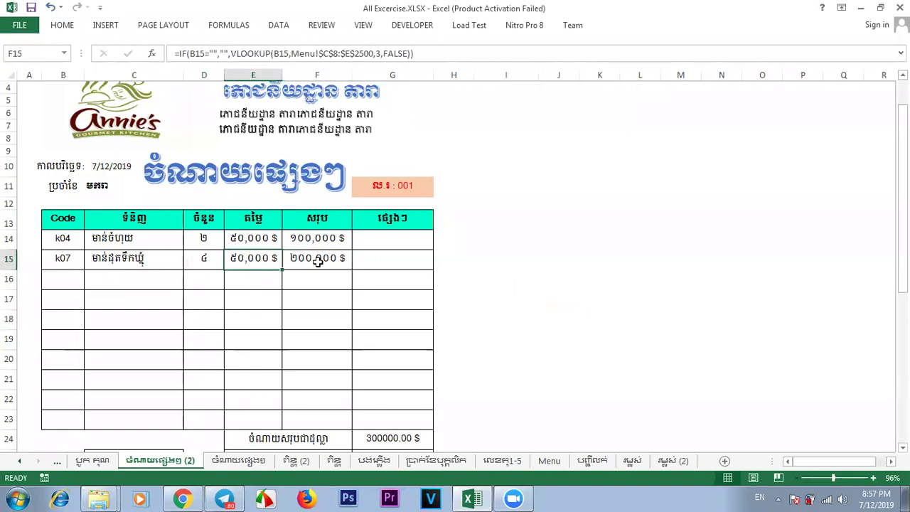
{"action": "left_click", "coordinate": [532, 313]}
Enter code k09 with quantity 2 in row 16.
{"action": "left_click", "coordinate": [63, 283]}
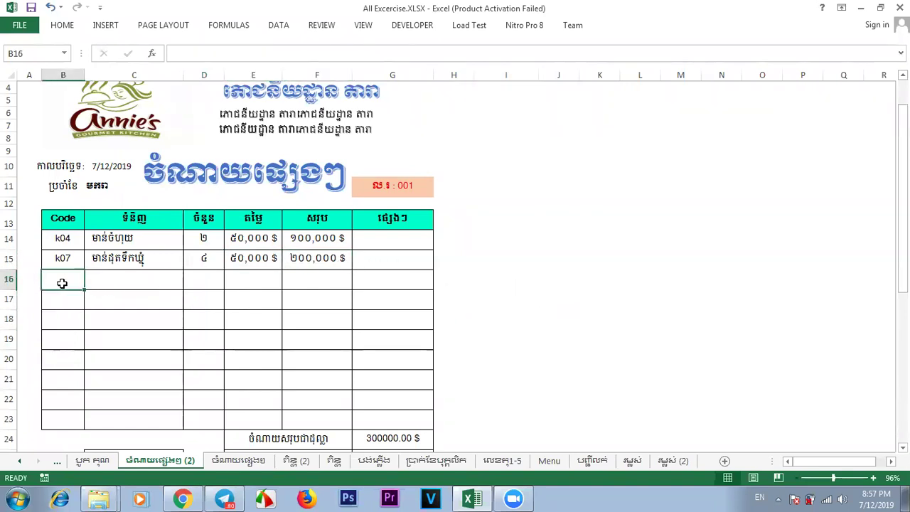
{"action": "type", "text": "k09"}
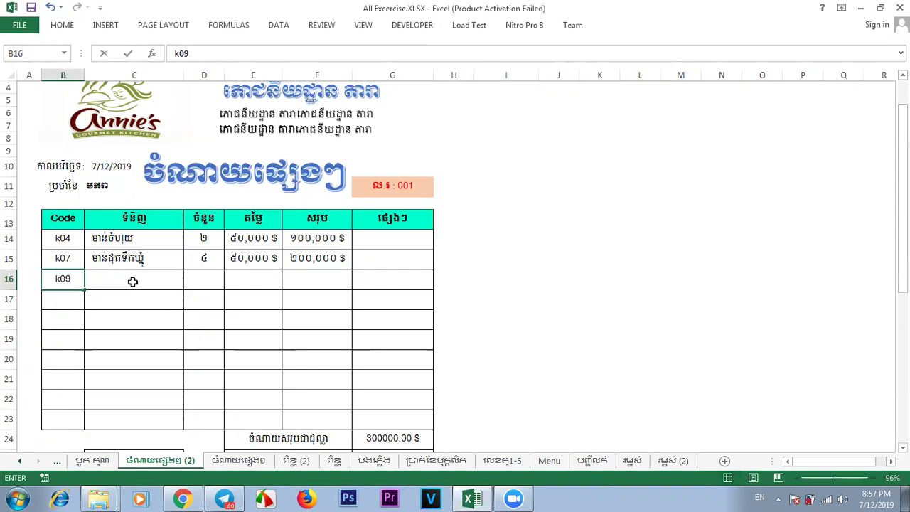
{"action": "left_click", "coordinate": [201, 284]}
{"action": "type", "text": "2"}
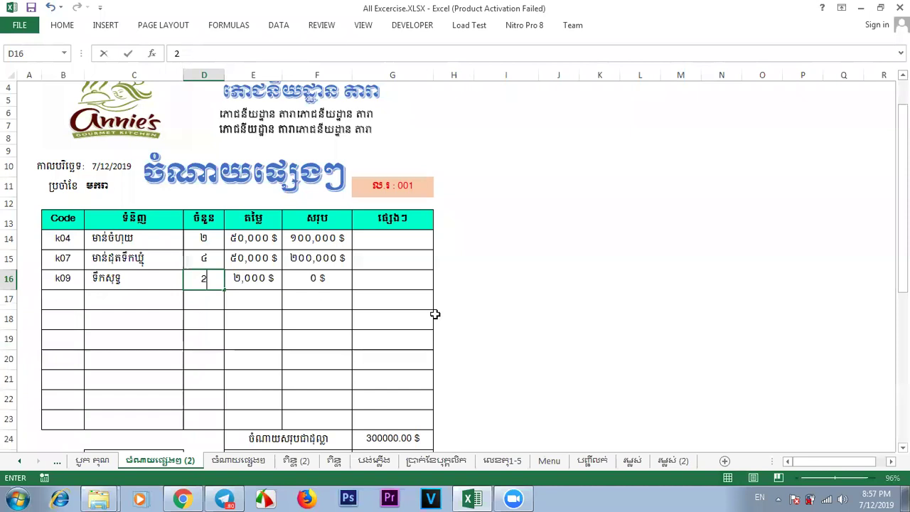
{"action": "left_click", "coordinate": [512, 341]}
{"action": "left_click", "coordinate": [629, 359]}
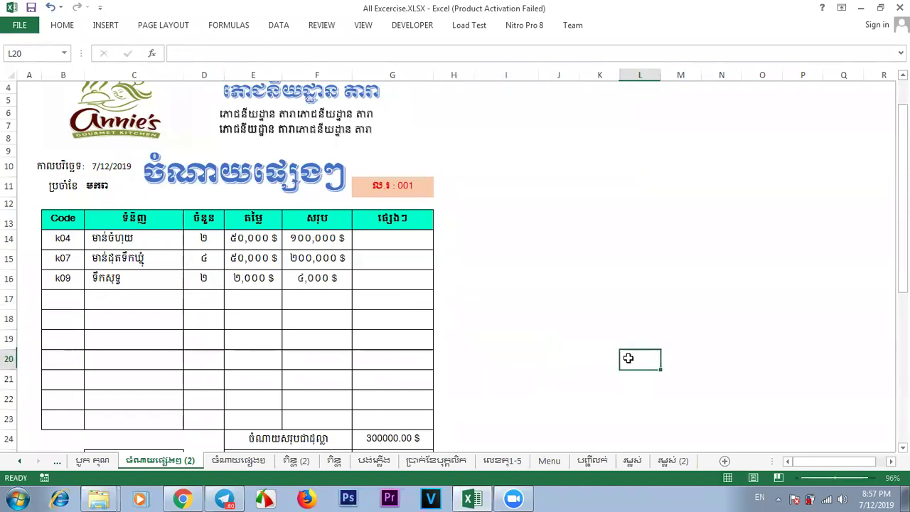
{"action": "left_click", "coordinate": [576, 287]}
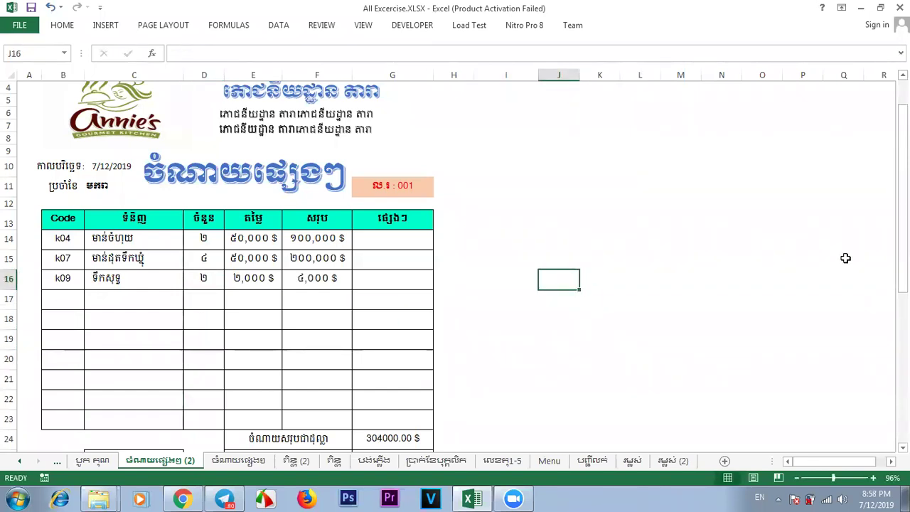
Clear the received-money amount in the yellow cell G26 below the expenses table.
{"action": "left_click_drag", "start_coordinate": [902, 214], "coordinate": [903, 339]}
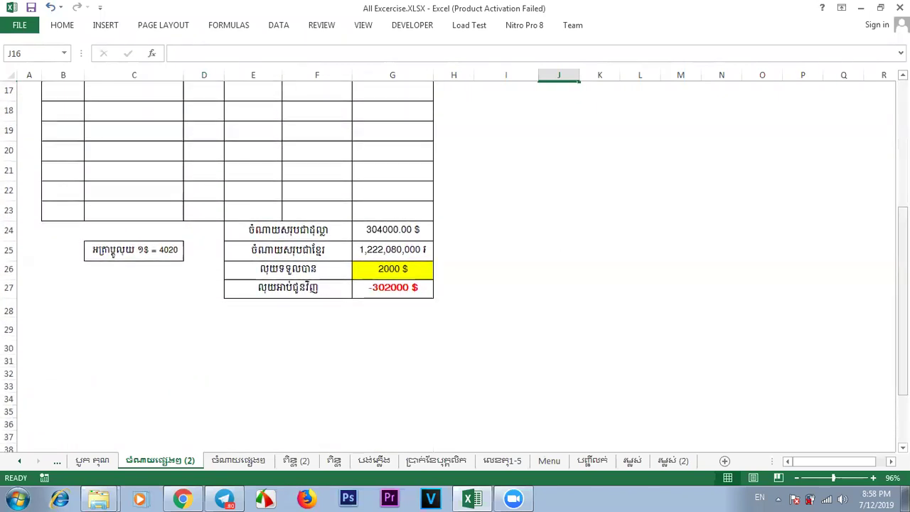
{"action": "left_click", "coordinate": [395, 269]}
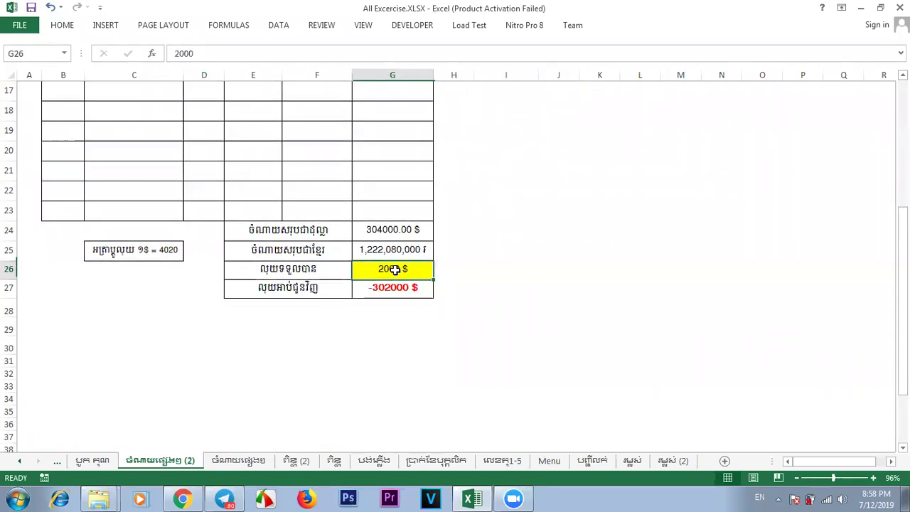
{"action": "key", "text": "Delete"}
{"action": "left_click_drag", "start_coordinate": [500, 327], "coordinate": [661, 281]}
{"action": "left_click", "coordinate": [389, 272]}
{"action": "left_click", "coordinate": [506, 262]}
{"action": "left_click", "coordinate": [375, 273]}
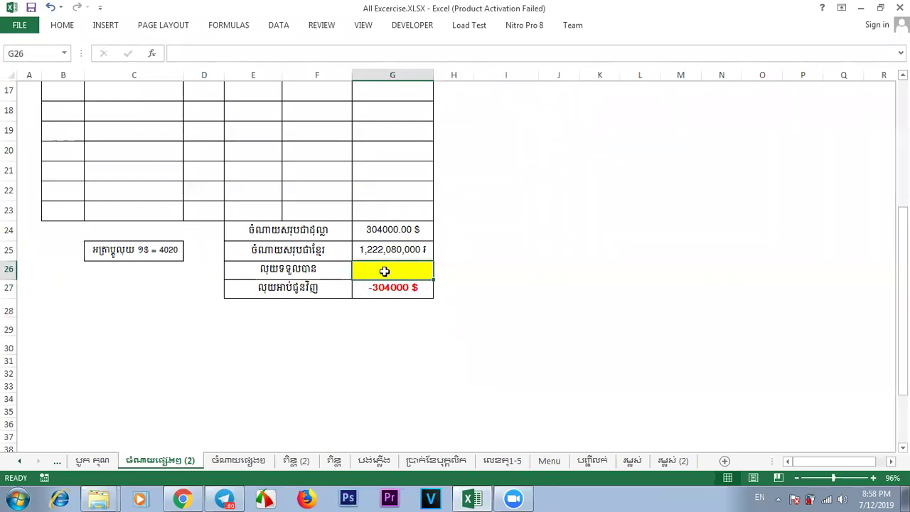
{"action": "left_click", "coordinate": [512, 326]}
{"action": "left_click", "coordinate": [630, 384]}
{"action": "left_click_drag", "start_coordinate": [902, 313], "coordinate": [902, 189]}
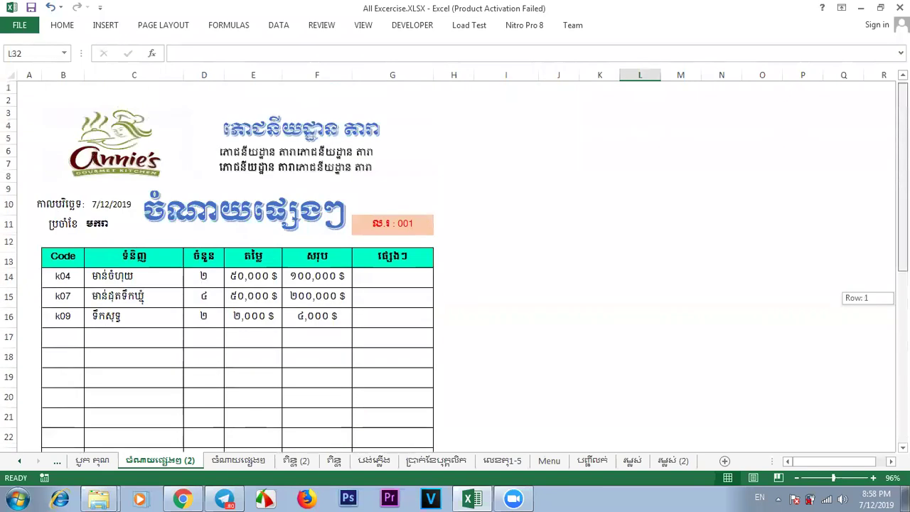
{"action": "left_click", "coordinate": [571, 330]}
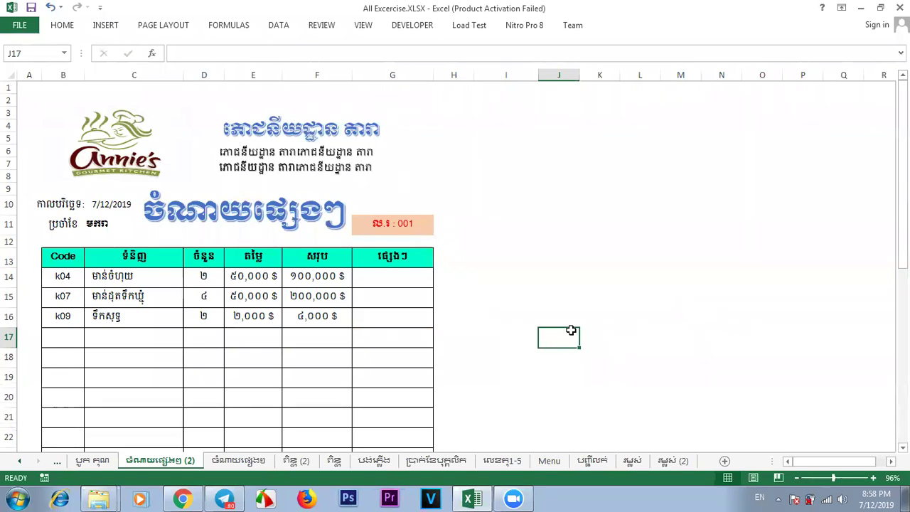
Open the Menu sheet and review its number, code, name and price list down to the last dish.
{"action": "left_click", "coordinate": [549, 461]}
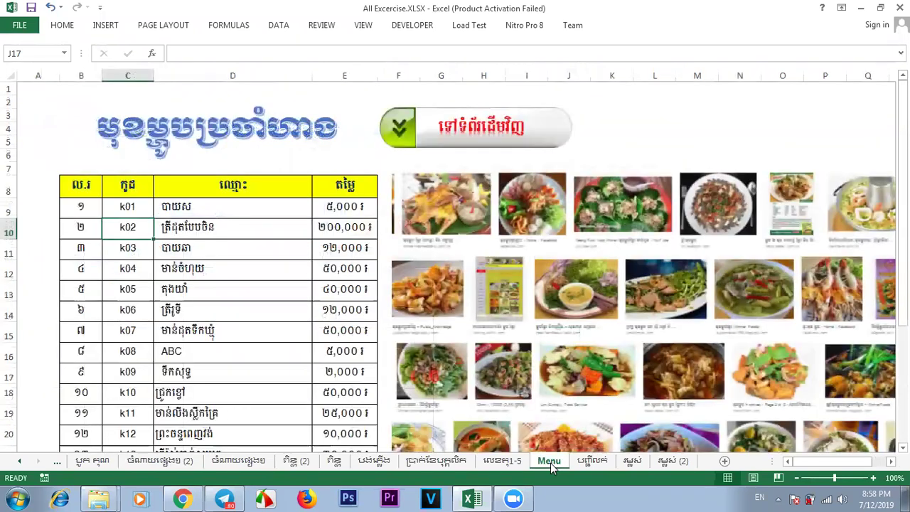
{"action": "left_click", "coordinate": [197, 272]}
{"action": "left_click", "coordinate": [79, 183]}
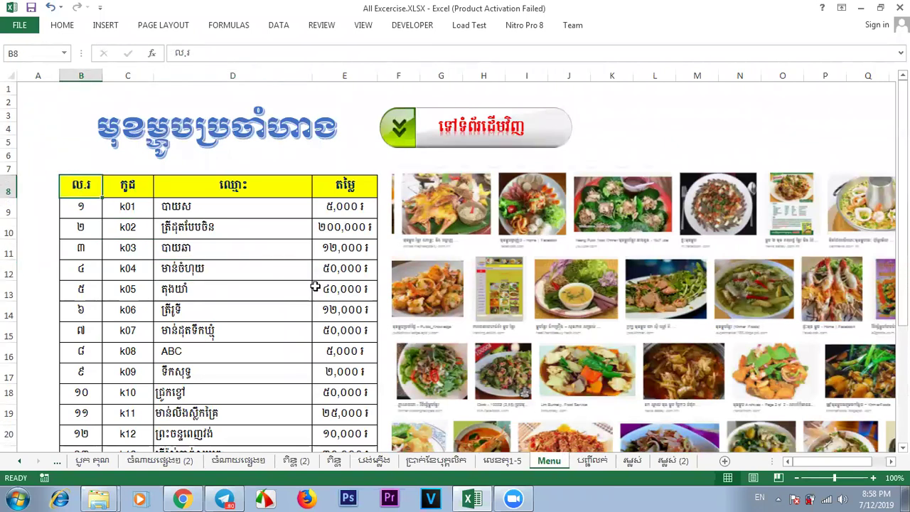
{"action": "left_click", "coordinate": [84, 74]}
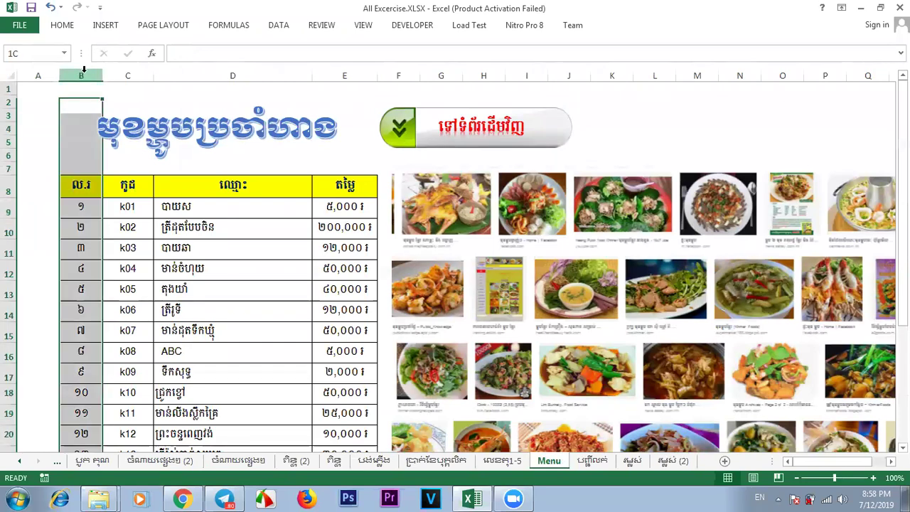
{"action": "left_click", "coordinate": [218, 263]}
{"action": "left_click_drag", "start_coordinate": [903, 143], "coordinate": [903, 153]}
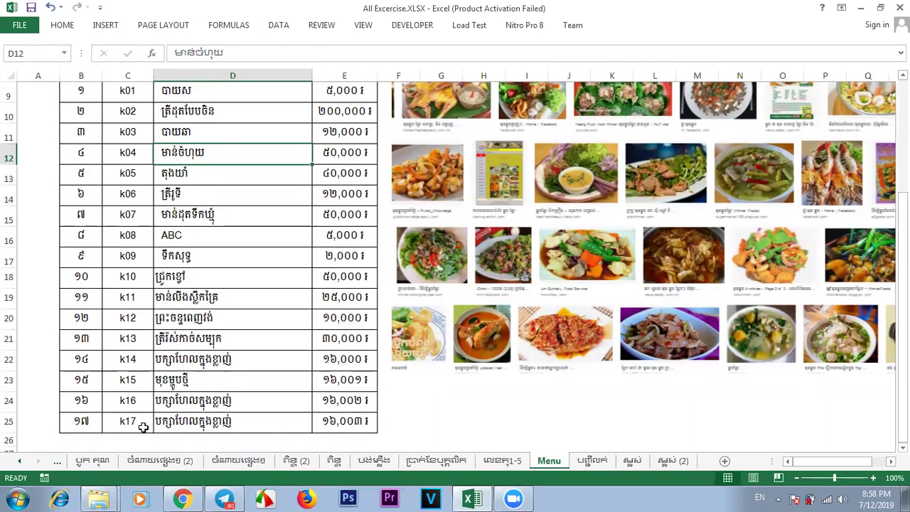
{"action": "left_click", "coordinate": [143, 427]}
Replace the first dish code in C9 with h001 and fill the code series down to C25.
{"action": "left_click", "coordinate": [128, 96]}
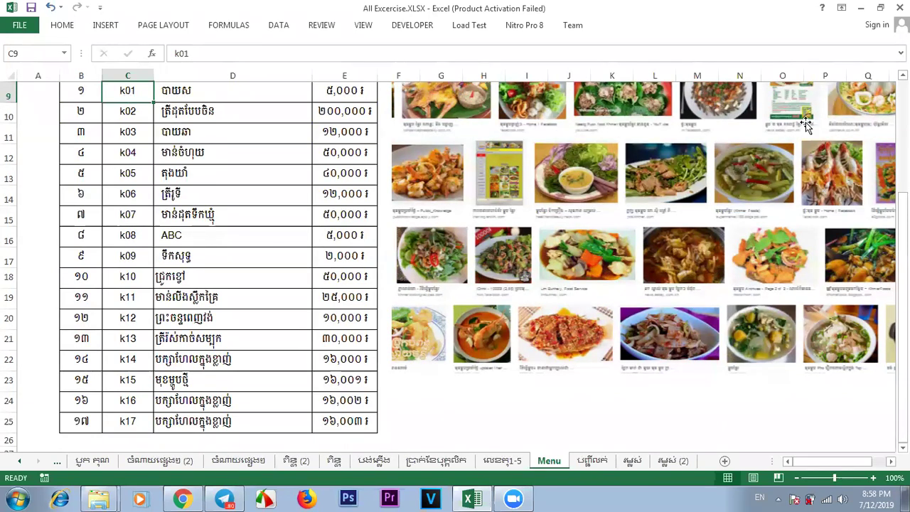
{"action": "scroll", "coordinate": [164, 171], "scroll_direction": "up", "scroll_amount": 2}
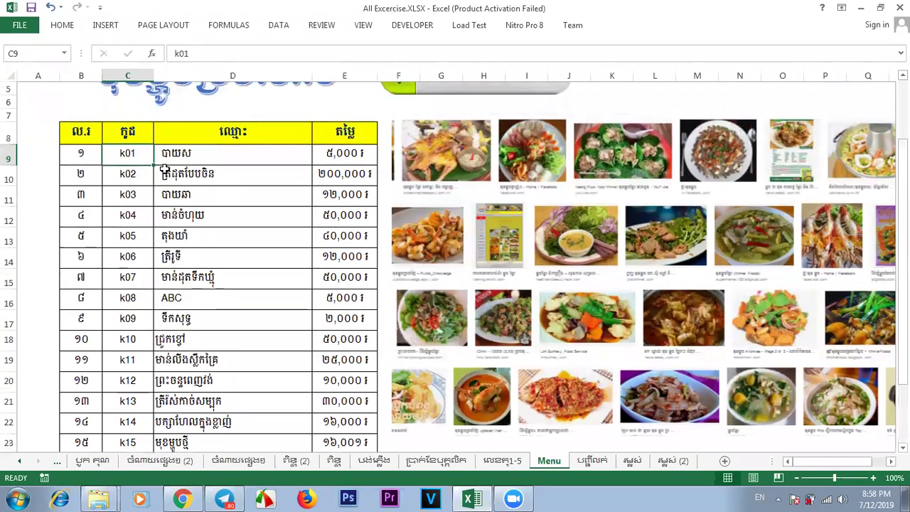
{"action": "type", "text": "hon"}
{"action": "key", "text": "BackSpace"}
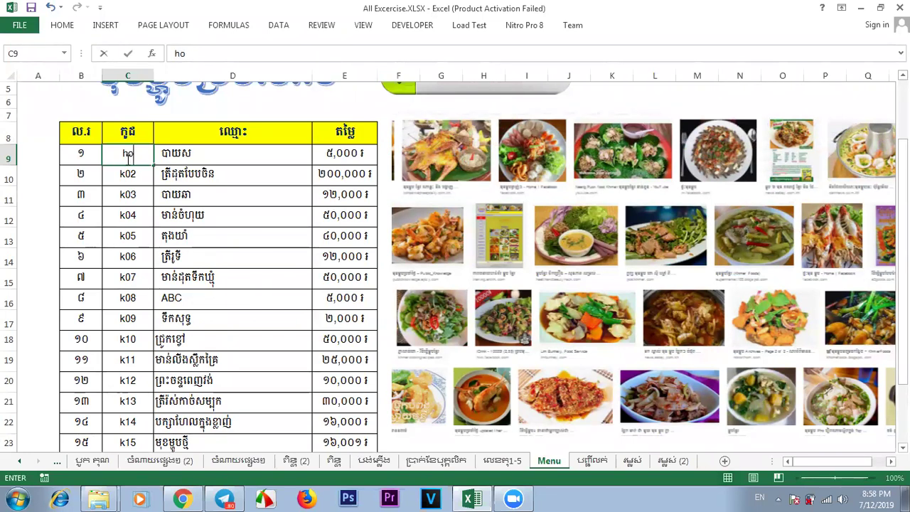
{"action": "key", "text": "Return"}
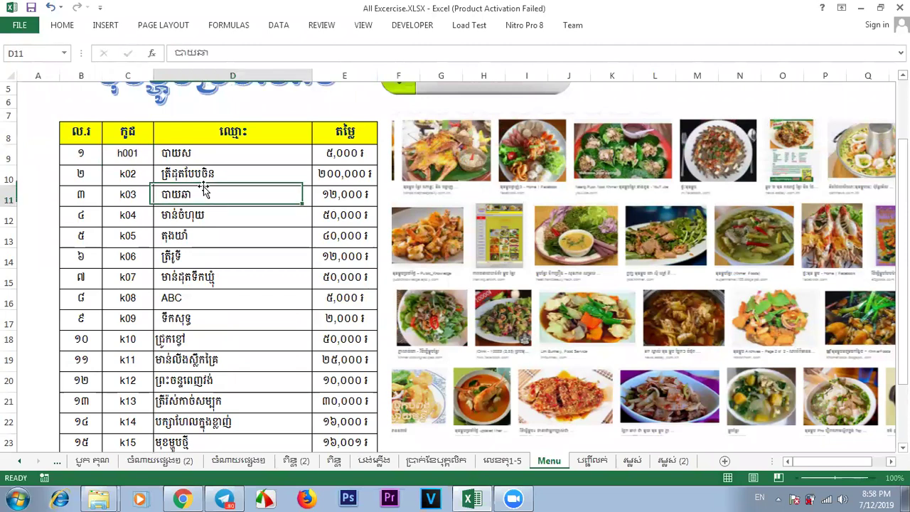
{"action": "type", "text": "h002"}
{"action": "left_click", "coordinate": [189, 190]}
{"action": "left_click_drag", "start_coordinate": [128, 153], "coordinate": [141, 431]}
{"action": "left_click", "coordinate": [481, 421]}
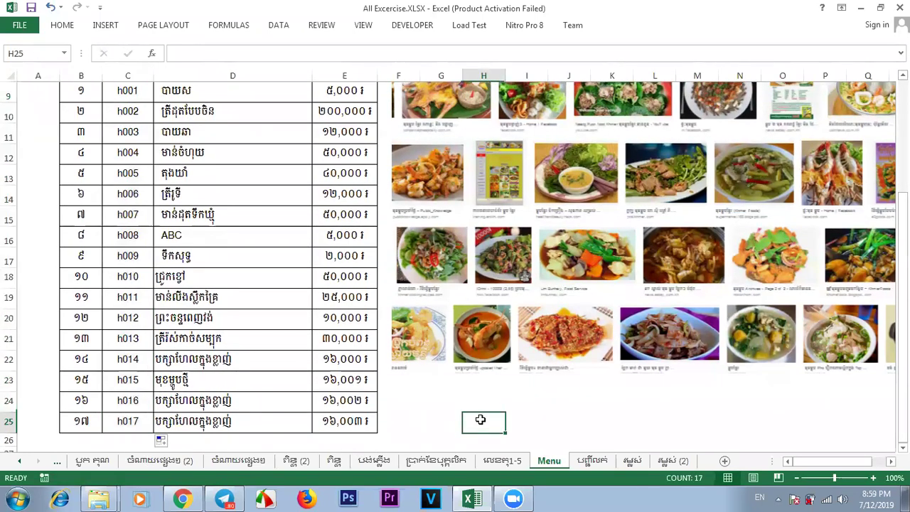
{"action": "left_click", "coordinate": [642, 426]}
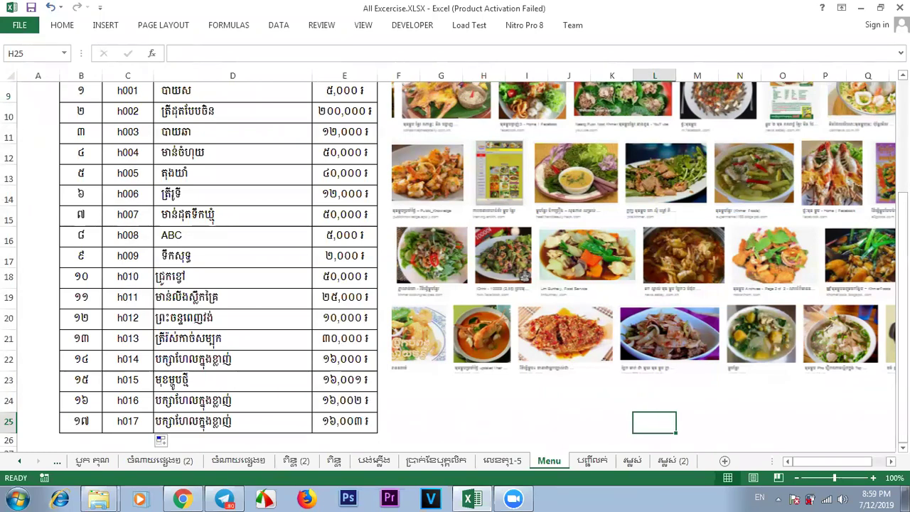
Return to the ចំណាយផ្សេងៗ (2) sheet and clear the old codes in B14:B16.
{"action": "scroll", "coordinate": [753, 240], "scroll_direction": "up", "scroll_amount": 3}
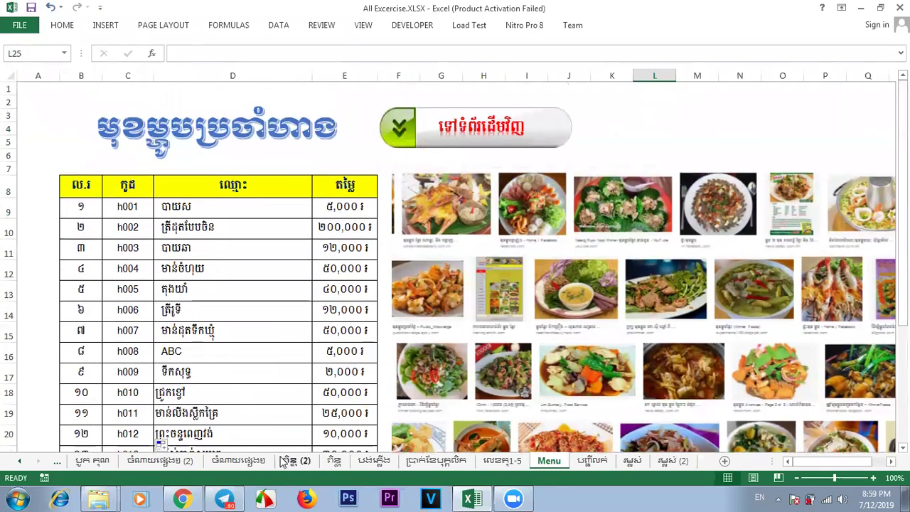
{"action": "left_click", "coordinate": [160, 461]}
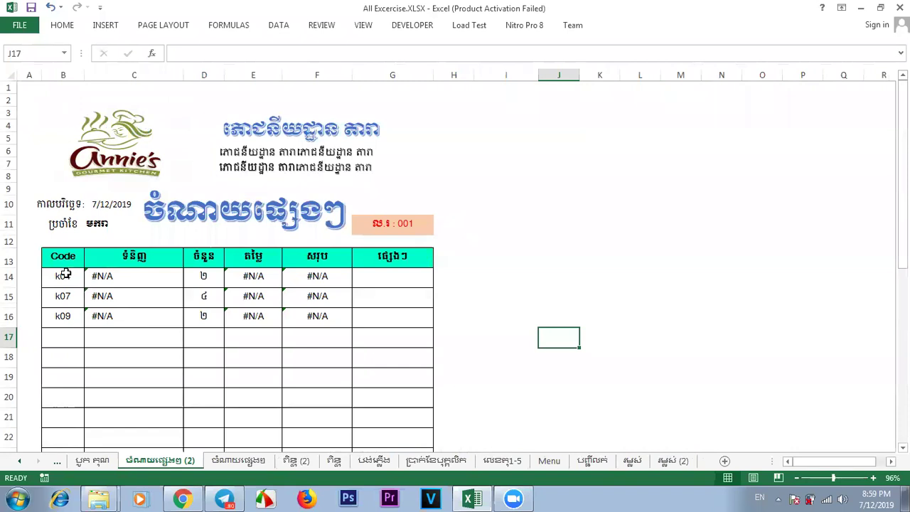
{"action": "left_click", "coordinate": [64, 274]}
{"action": "left_click_drag", "start_coordinate": [64, 274], "coordinate": [67, 319]}
{"action": "key", "text": "Delete"}
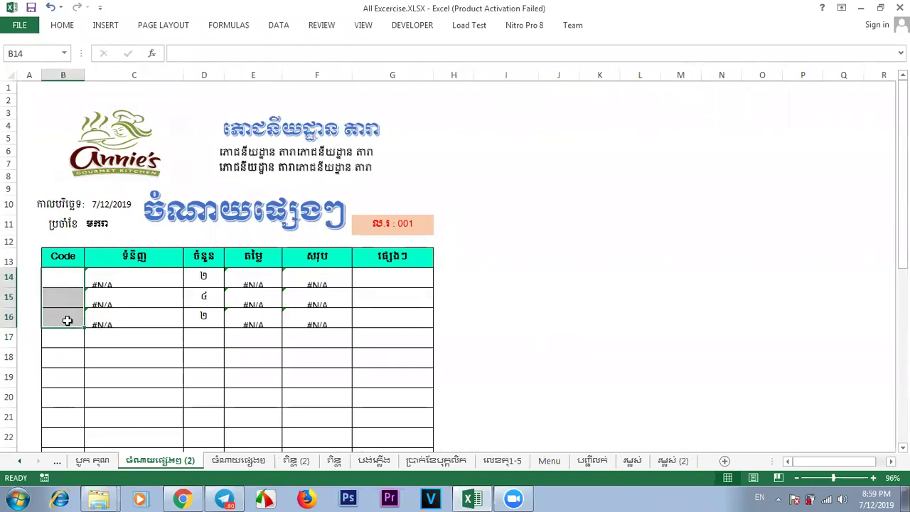
Enter the dish codes h001, h009 and h012 in cells B14, B15 and B16.
{"action": "left_click", "coordinate": [57, 276]}
{"action": "type", "text": "h001"}
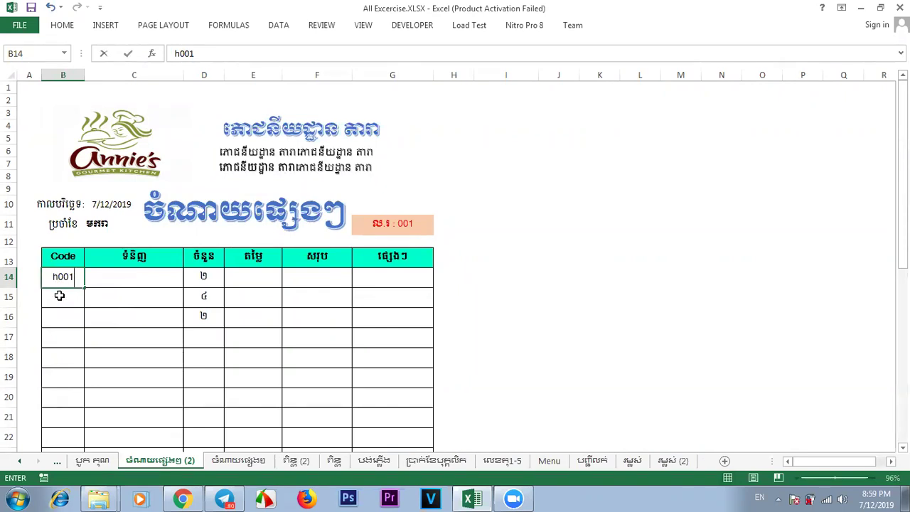
{"action": "left_click", "coordinate": [59, 295]}
{"action": "type", "text": "h0"}
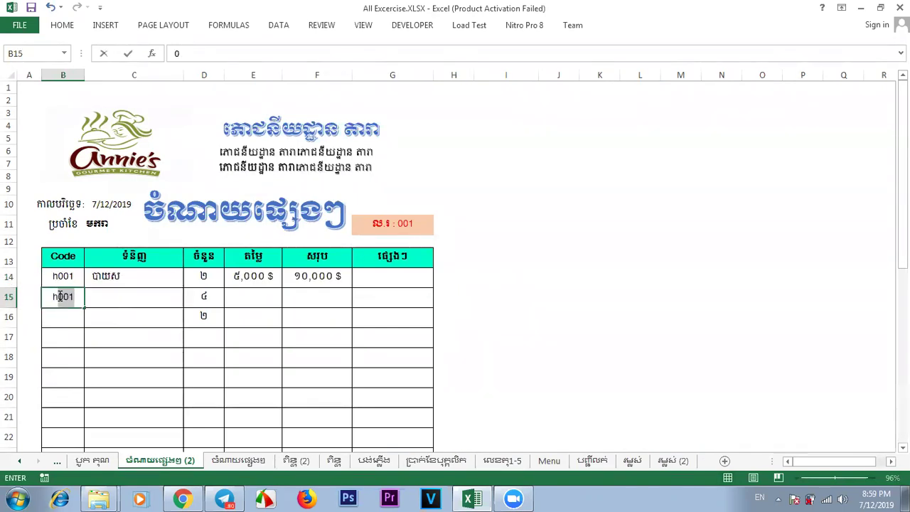
{"action": "type", "text": "09"}
{"action": "left_click", "coordinate": [64, 314]}
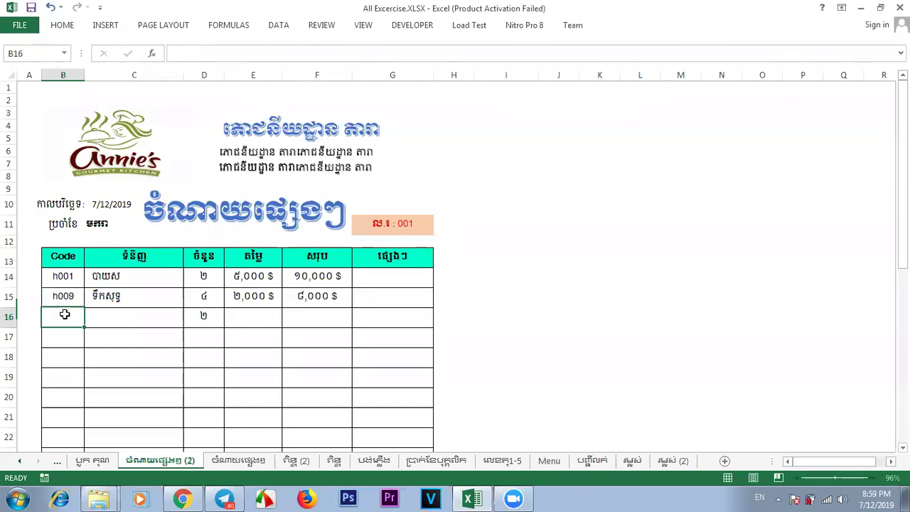
{"action": "type", "text": "h012"}
{"action": "left_click", "coordinate": [67, 337]}
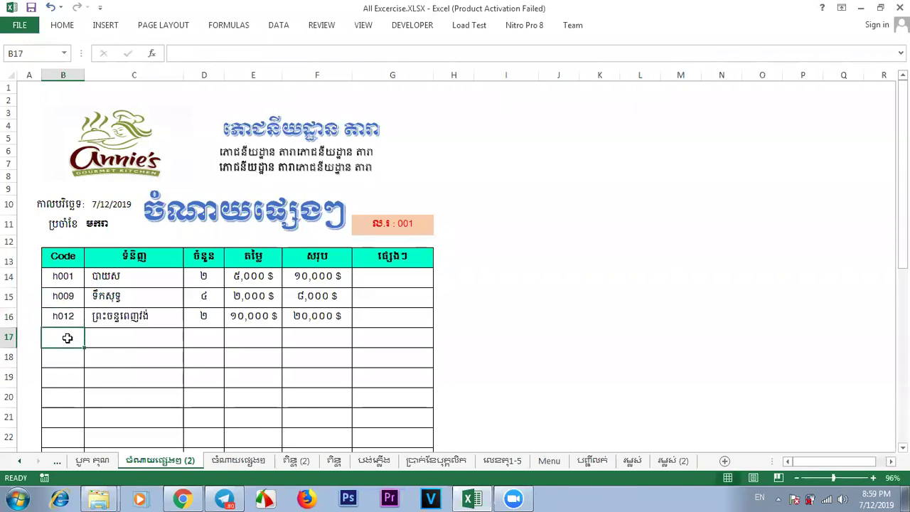
{"action": "left_click", "coordinate": [118, 357]}
{"action": "left_click", "coordinate": [495, 330]}
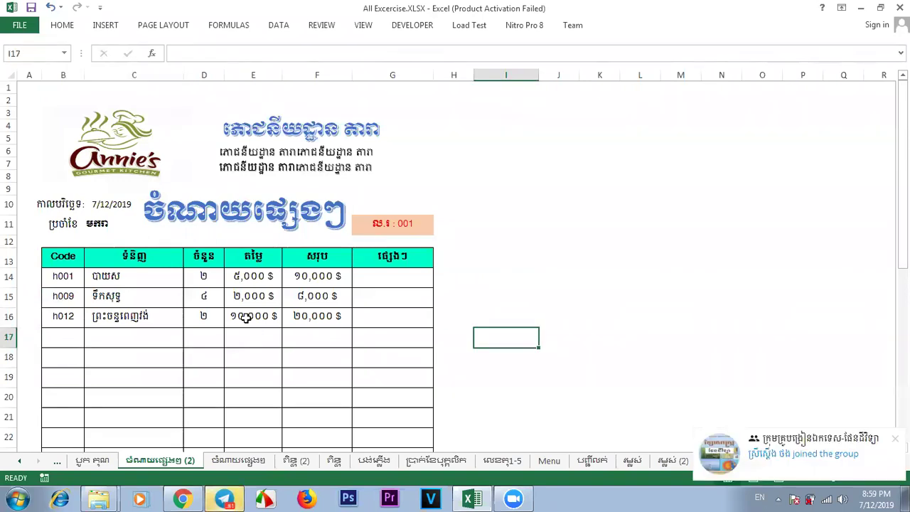
{"action": "left_click", "coordinate": [517, 387]}
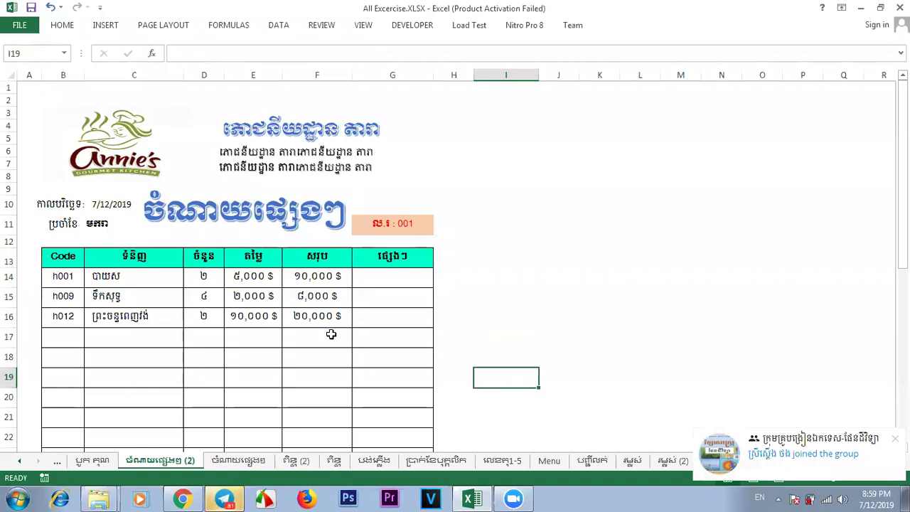
{"action": "left_click", "coordinate": [243, 316]}
{"action": "left_click", "coordinate": [287, 317]}
{"action": "left_click", "coordinate": [503, 325]}
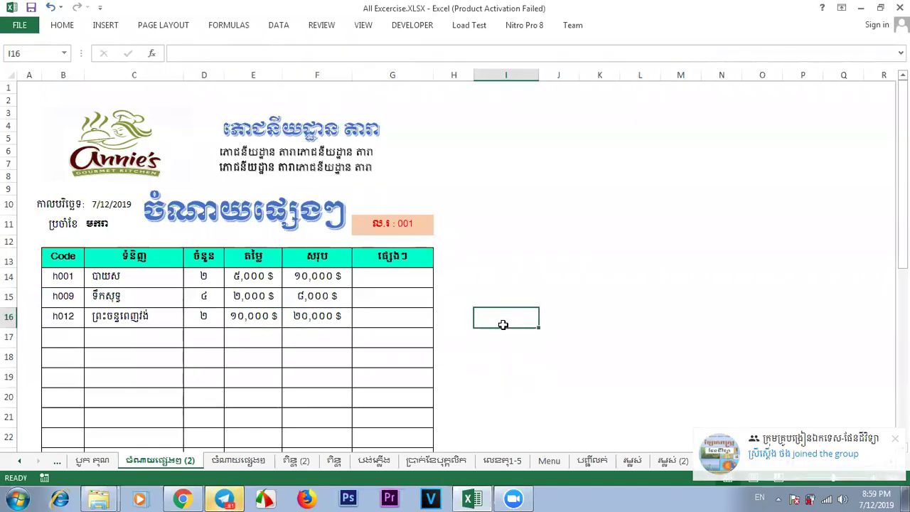
{"action": "left_click", "coordinate": [483, 237]}
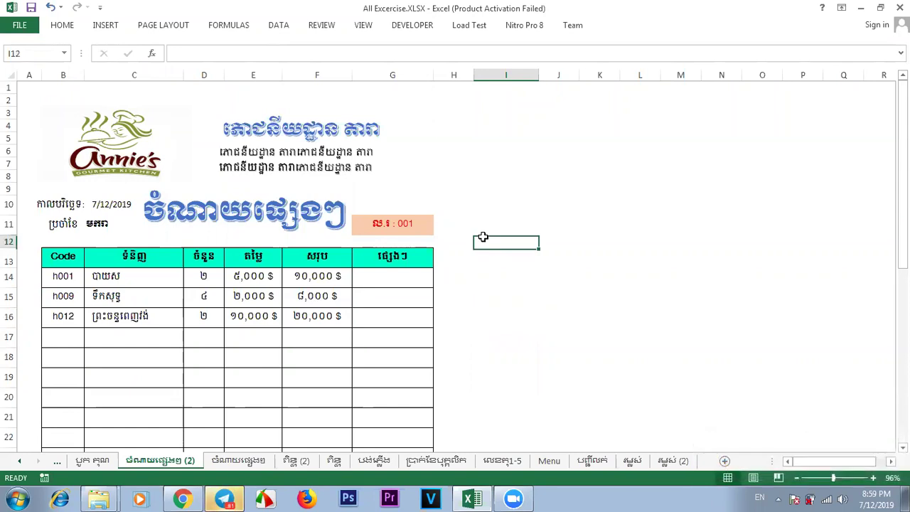
{"action": "left_click", "coordinate": [512, 313]}
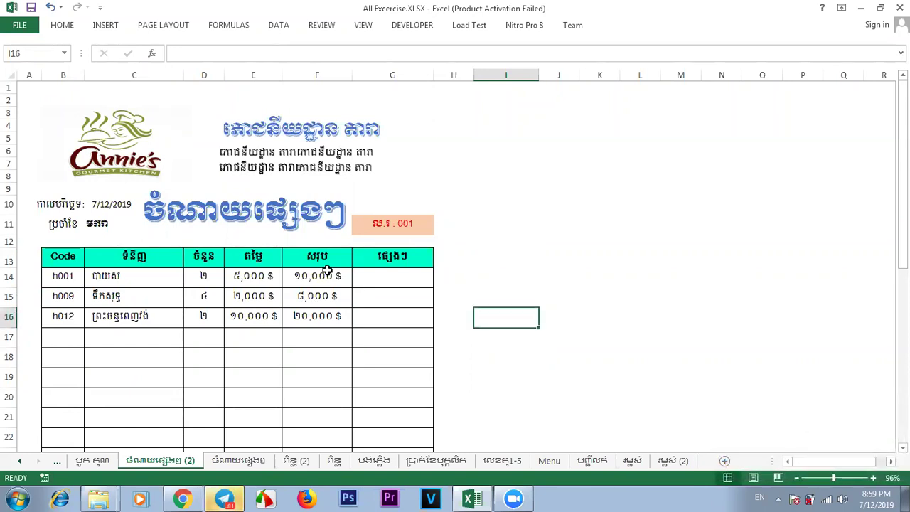
Change the custom number format of E14:F16 to end in the riel symbol ៛ instead of $.
{"action": "left_click_drag", "start_coordinate": [273, 279], "coordinate": [320, 317]}
{"action": "right_click", "coordinate": [321, 317]}
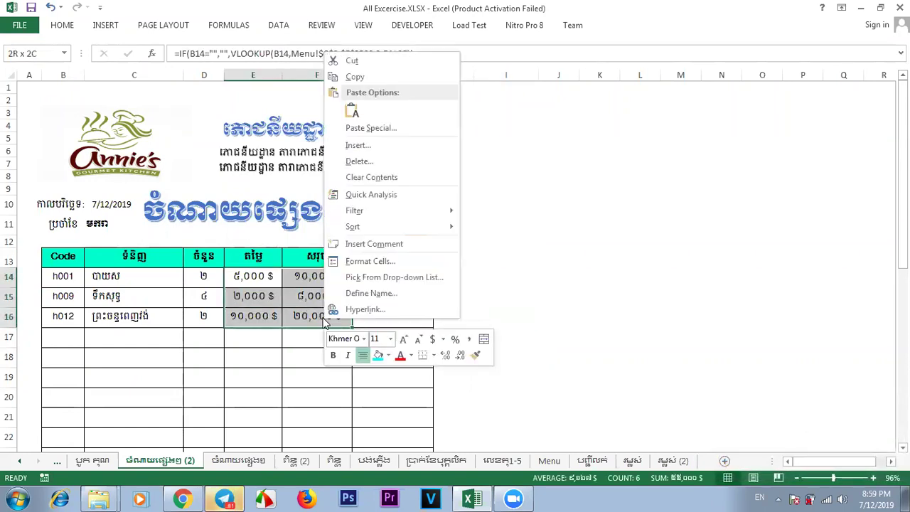
{"action": "left_click", "coordinate": [370, 261]}
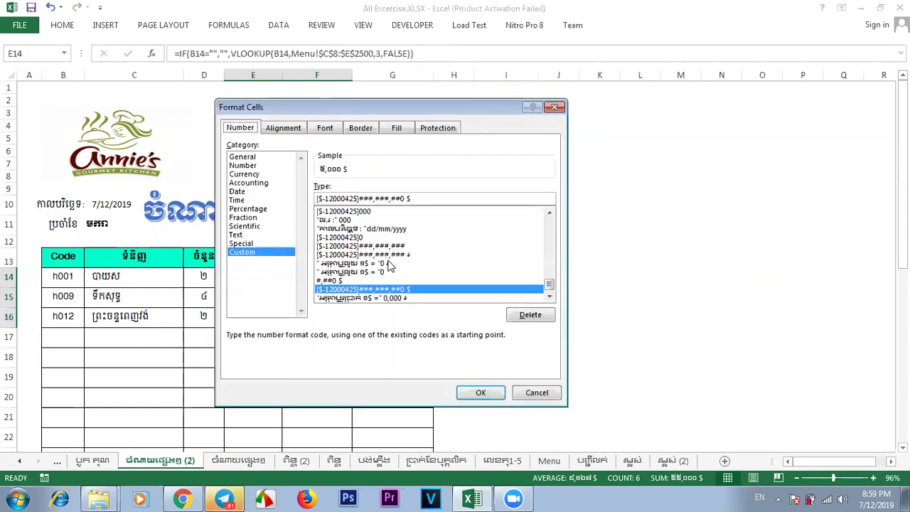
{"action": "key", "text": "BackSpace"}
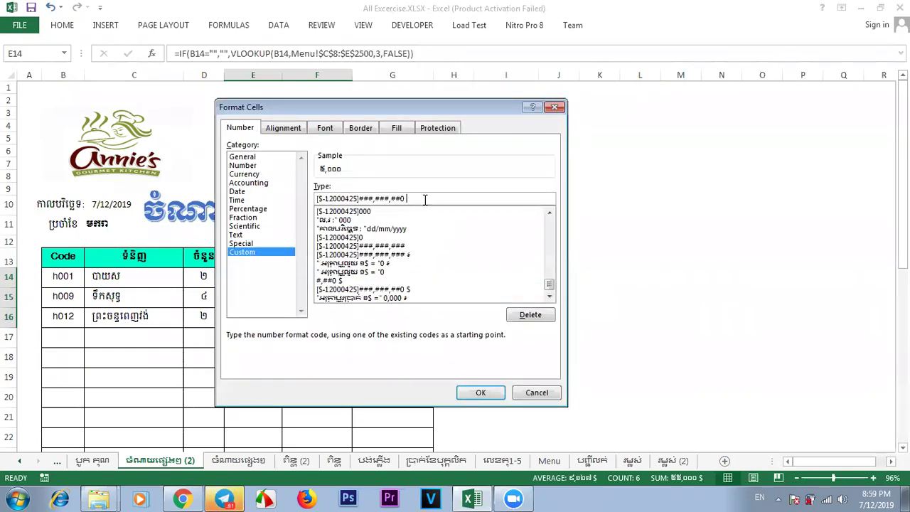
{"action": "key", "text": "alt+shift"}
{"action": "type", "text": "៛"}
{"action": "left_click", "coordinate": [481, 392]}
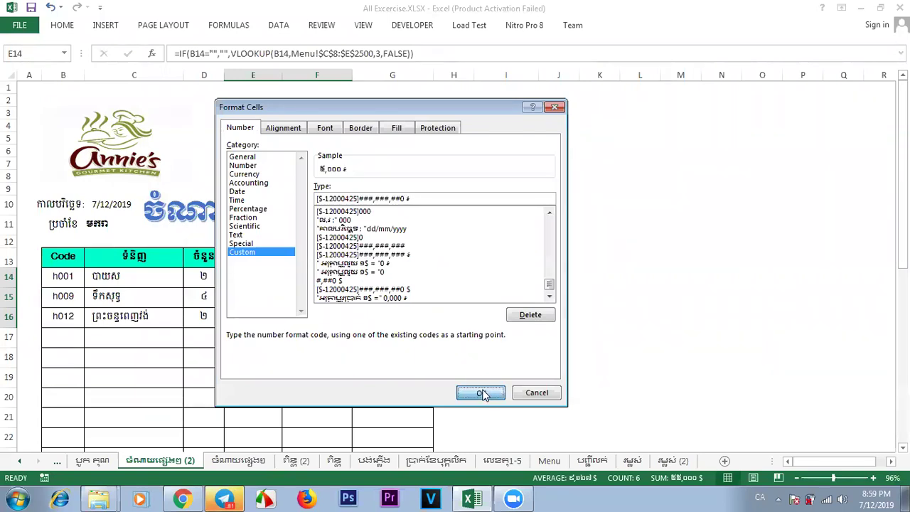
{"action": "left_click", "coordinate": [591, 363]}
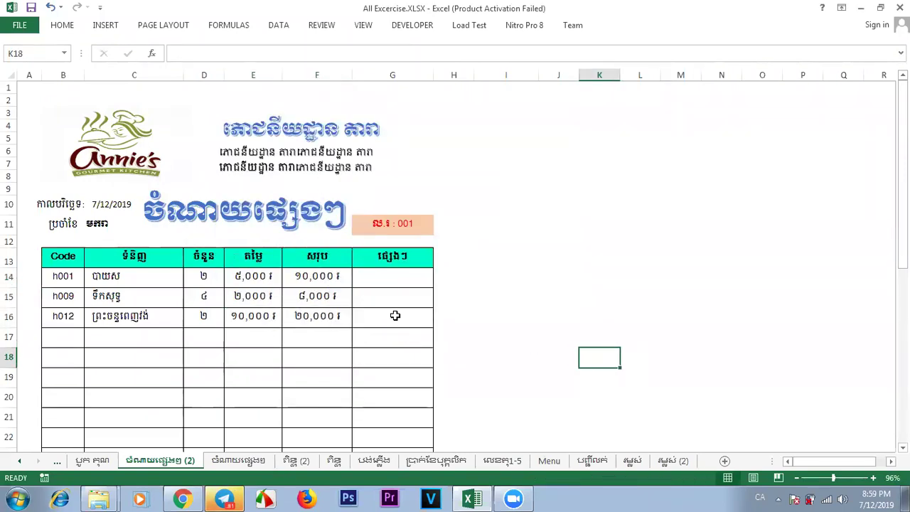
Fill the price and total cells E16:F16 down to row 23.
{"action": "left_click_drag", "start_coordinate": [250, 317], "coordinate": [337, 399]}
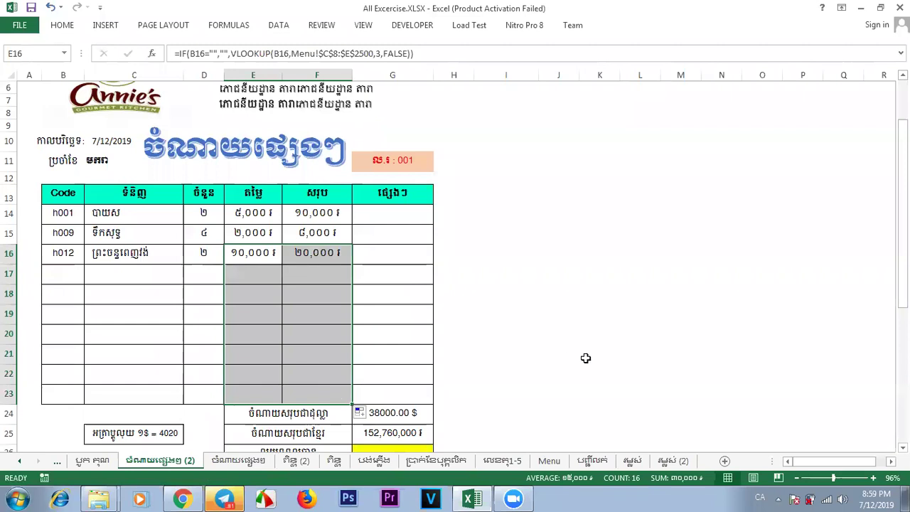
{"action": "left_click", "coordinate": [586, 358]}
{"action": "left_click", "coordinate": [496, 250]}
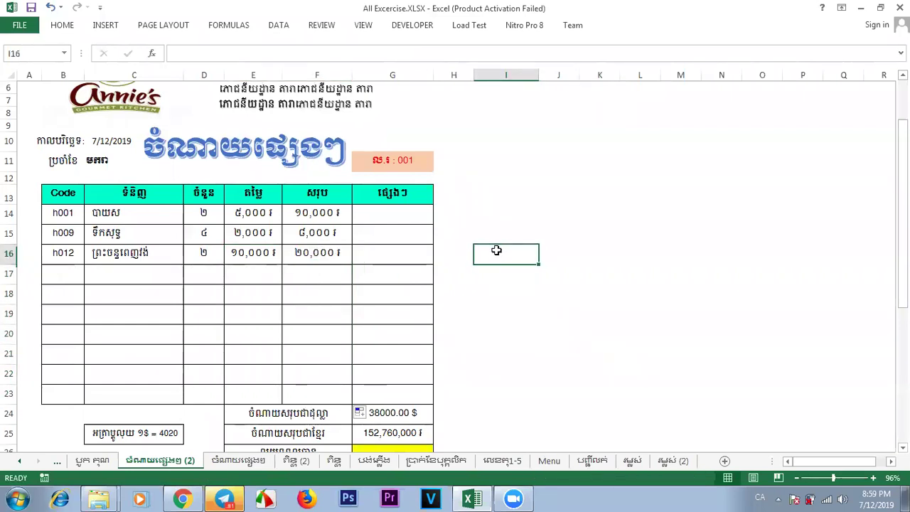
{"action": "left_click_drag", "start_coordinate": [904, 210], "coordinate": [903, 167]}
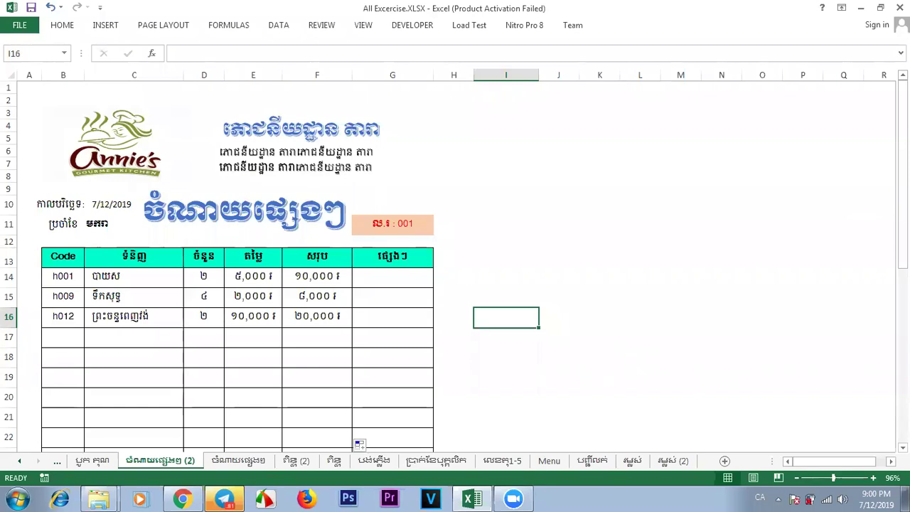
{"action": "key", "text": "ctrl+minus"}
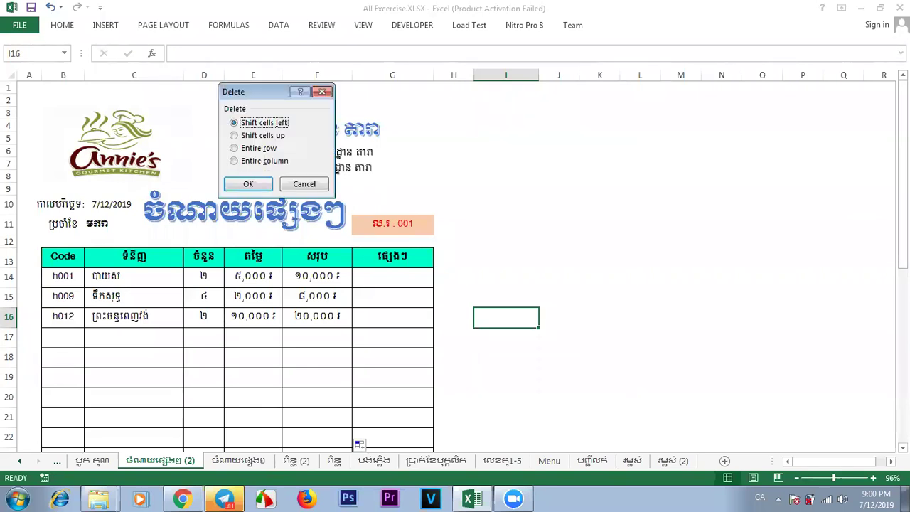
{"action": "left_click", "coordinate": [322, 92]}
{"action": "left_click", "coordinate": [559, 258]}
{"action": "mouse_move", "coordinate": [903, 143]}
{"action": "left_mouse_down"}
{"action": "mouse_move", "coordinate": [904, 163]}
{"action": "mouse_move", "coordinate": [903, 142]}
{"action": "left_mouse_up"}
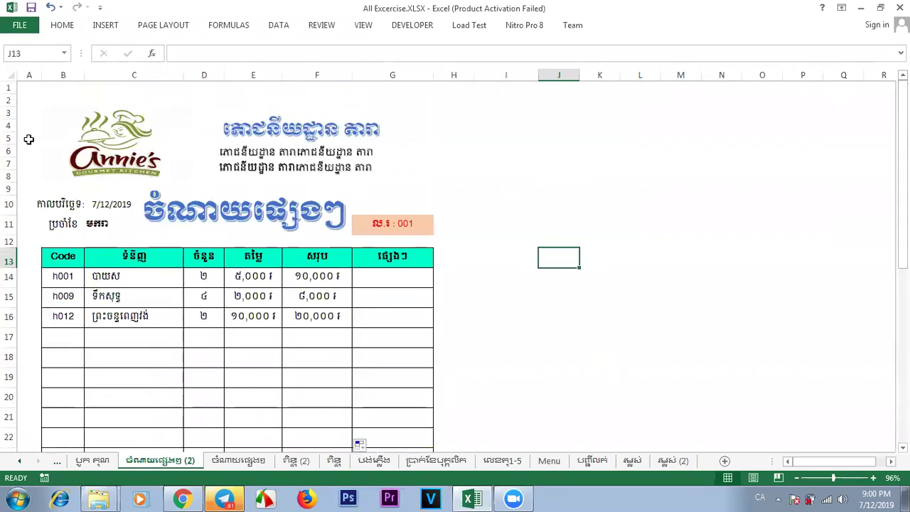
Check the expenses form in print preview and return to the worksheet.
{"action": "left_click_drag", "start_coordinate": [25, 96], "coordinate": [410, 289]}
{"action": "key", "text": "ctrl+c"}
{"action": "left_click_drag", "start_coordinate": [498, 288], "coordinate": [631, 310]}
{"action": "left_click_drag", "start_coordinate": [902, 377], "coordinate": [903, 249]}
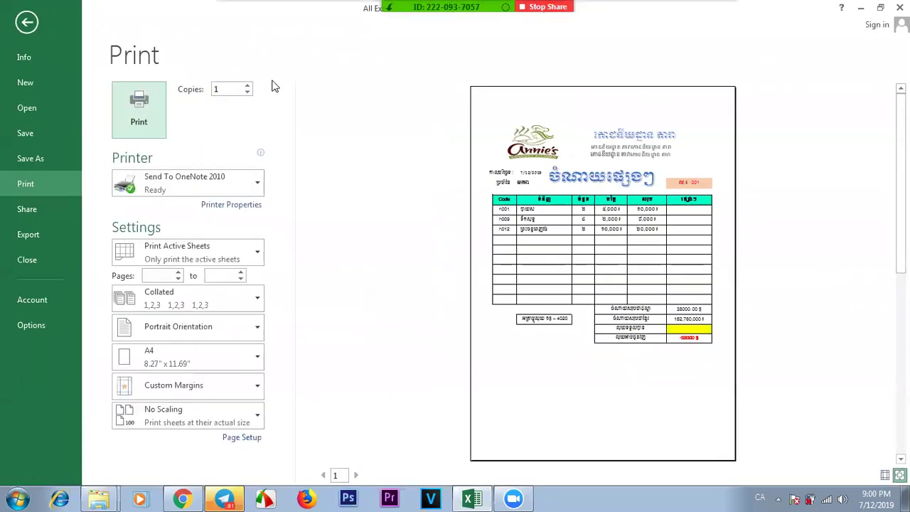
{"action": "left_click", "coordinate": [25, 23]}
{"action": "left_click", "coordinate": [679, 298]}
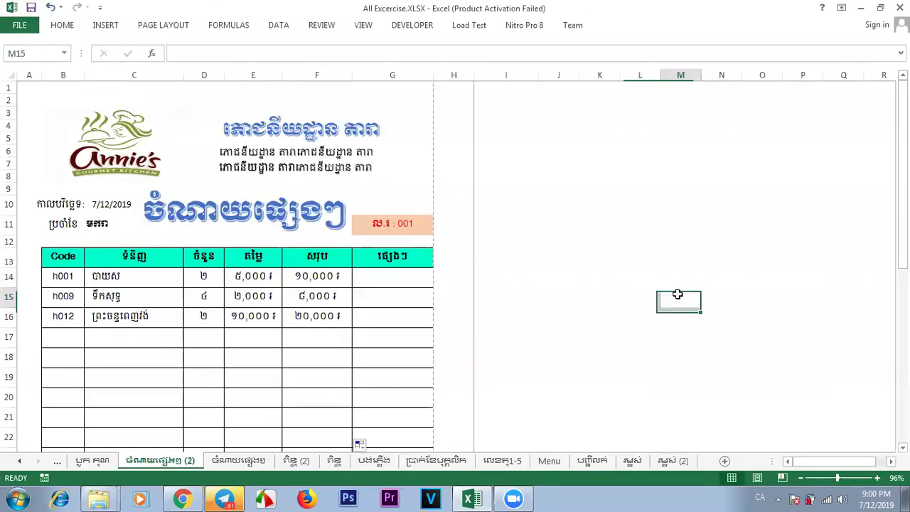
Clear the print area of the expenses sheet.
{"action": "left_click", "coordinate": [802, 478]}
{"action": "left_click", "coordinate": [801, 478]}
{"action": "left_click", "coordinate": [801, 478]}
{"action": "left_click", "coordinate": [801, 478]}
{"action": "left_click", "coordinate": [801, 478]}
{"action": "left_click", "coordinate": [802, 478]}
{"action": "left_click", "coordinate": [802, 478]}
{"action": "left_click", "coordinate": [381, 317]}
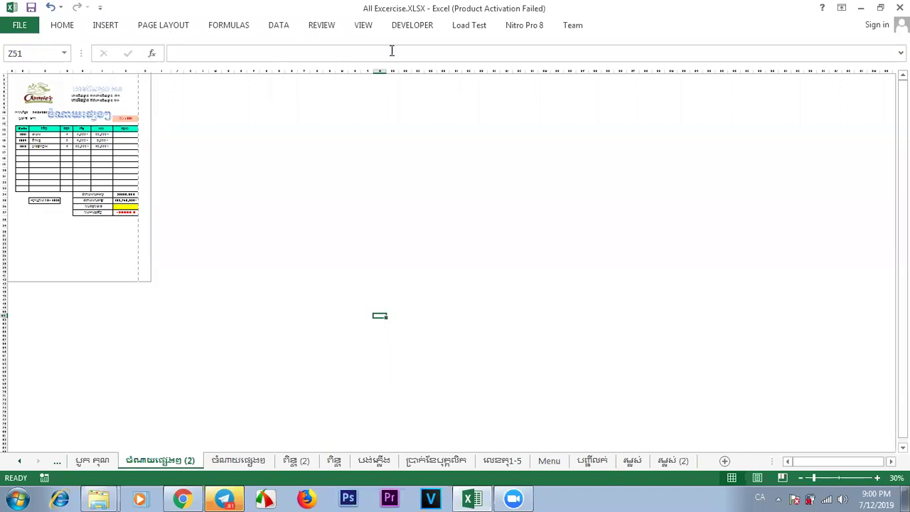
{"action": "left_click", "coordinate": [172, 27]}
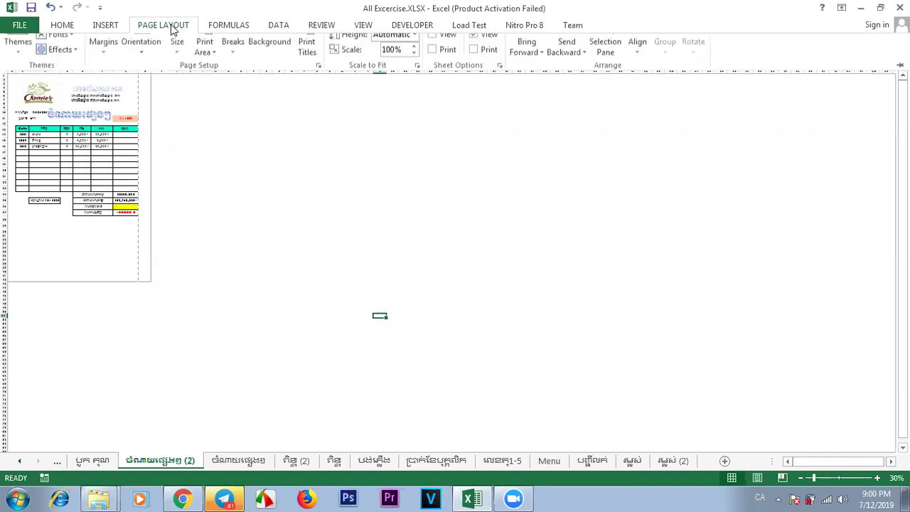
{"action": "left_click", "coordinate": [205, 71]}
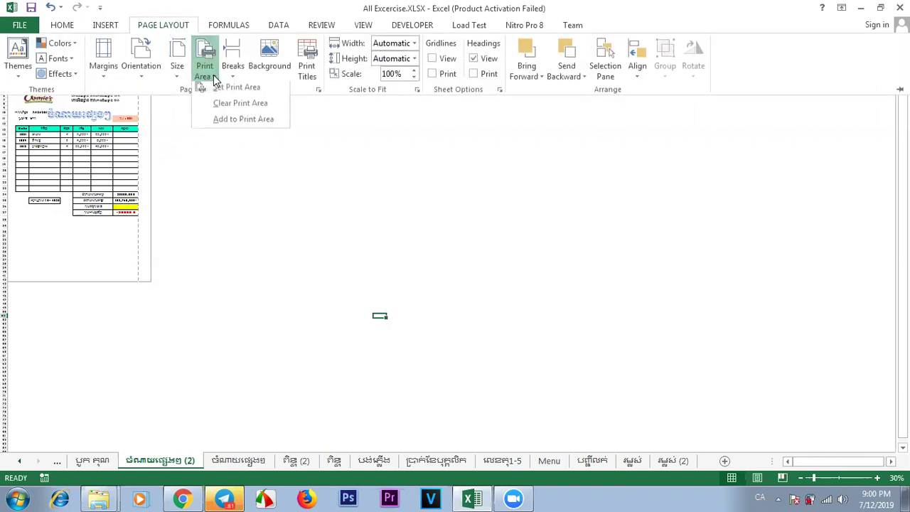
{"action": "left_click", "coordinate": [234, 110]}
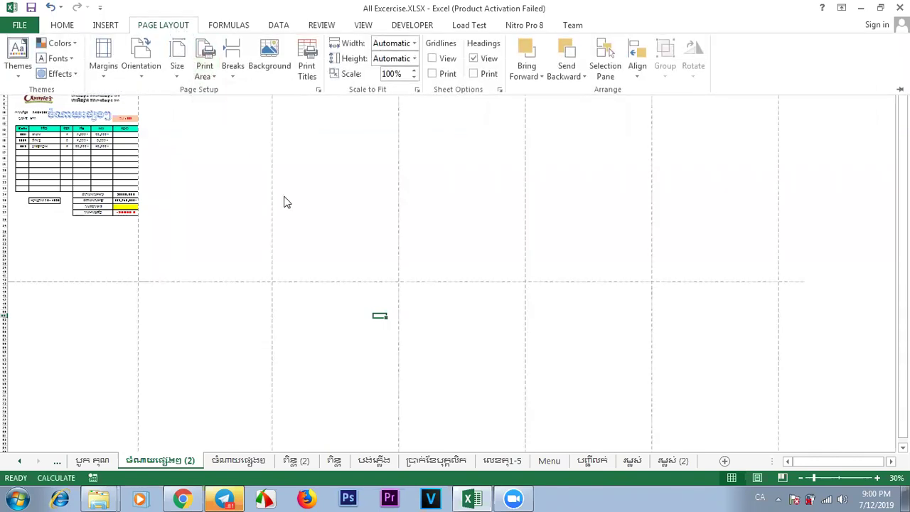
{"action": "left_click", "coordinate": [380, 229]}
{"action": "left_click", "coordinate": [478, 224]}
{"action": "left_click", "coordinate": [633, 221]}
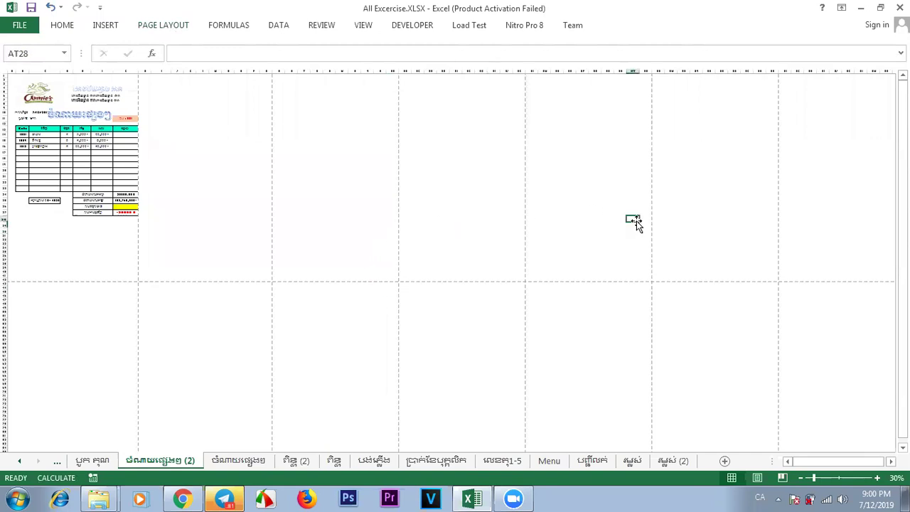
Copy the full first-page form A1:G42 and paste it directly below, starting at A43.
{"action": "left_click", "coordinate": [11, 285]}
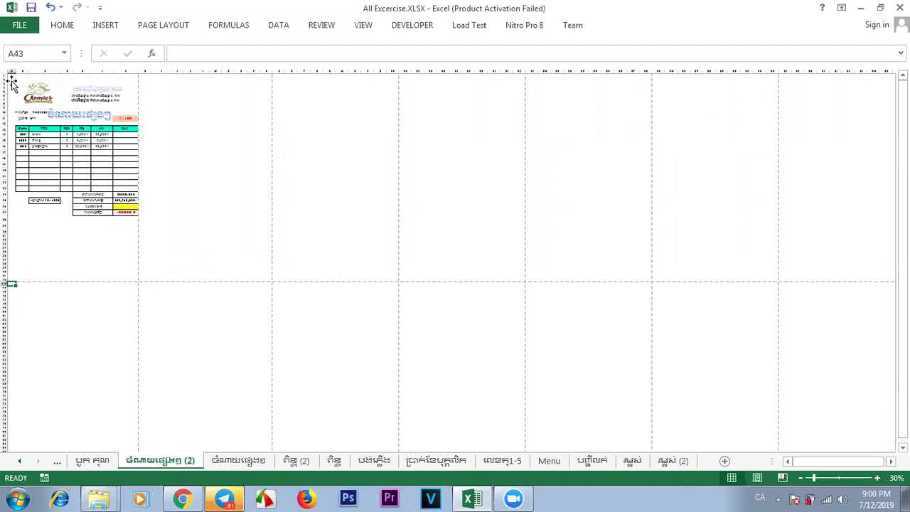
{"action": "left_click_drag", "start_coordinate": [11, 73], "coordinate": [131, 280]}
{"action": "key", "text": "ctrl+c"}
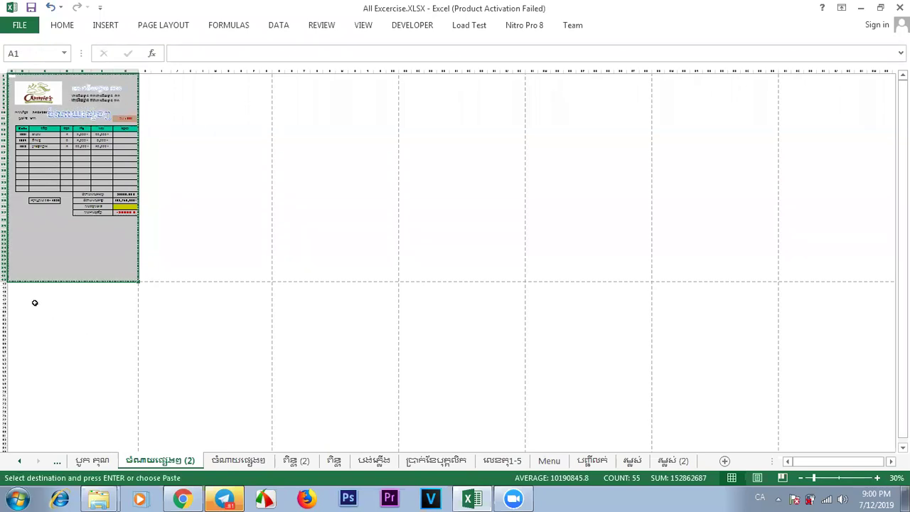
{"action": "left_click", "coordinate": [11, 286]}
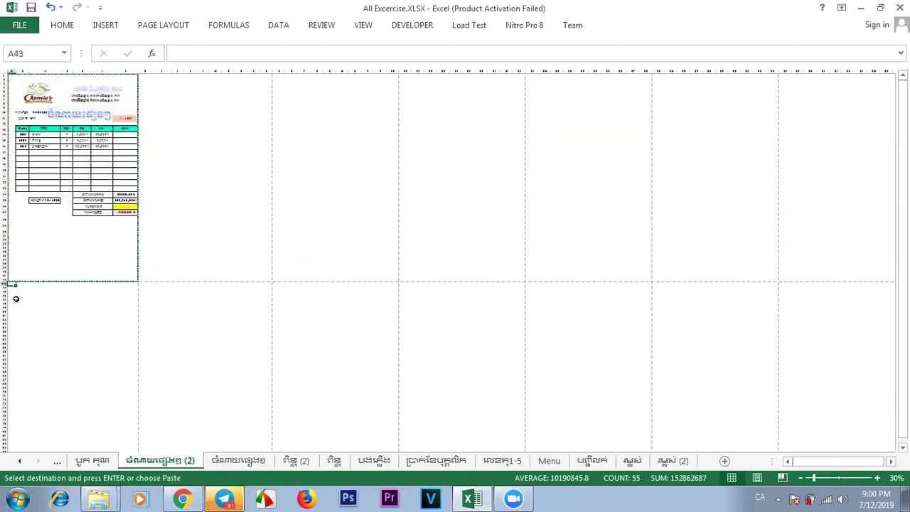
{"action": "key", "text": "ctrl+v"}
Try to paste the copied form beside the original at H1, and undo the paste.
{"action": "left_click", "coordinate": [141, 76]}
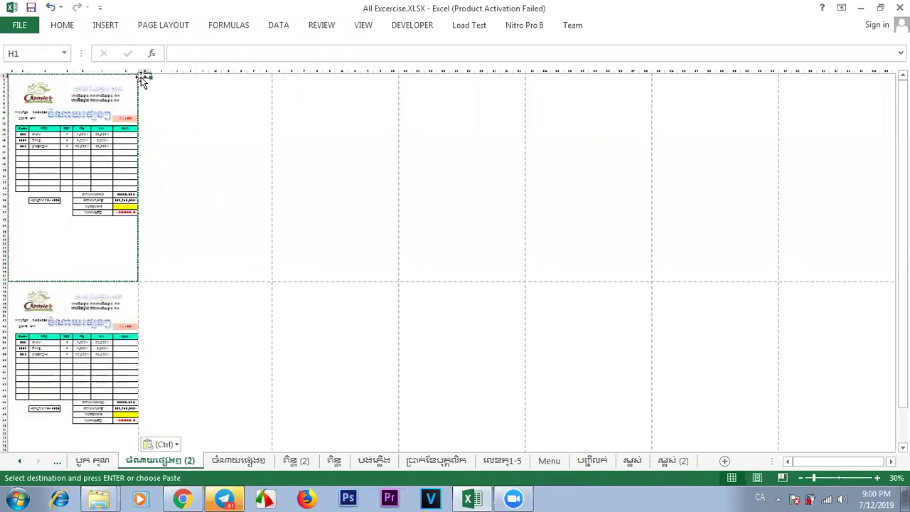
{"action": "key", "text": "ctrl+v"}
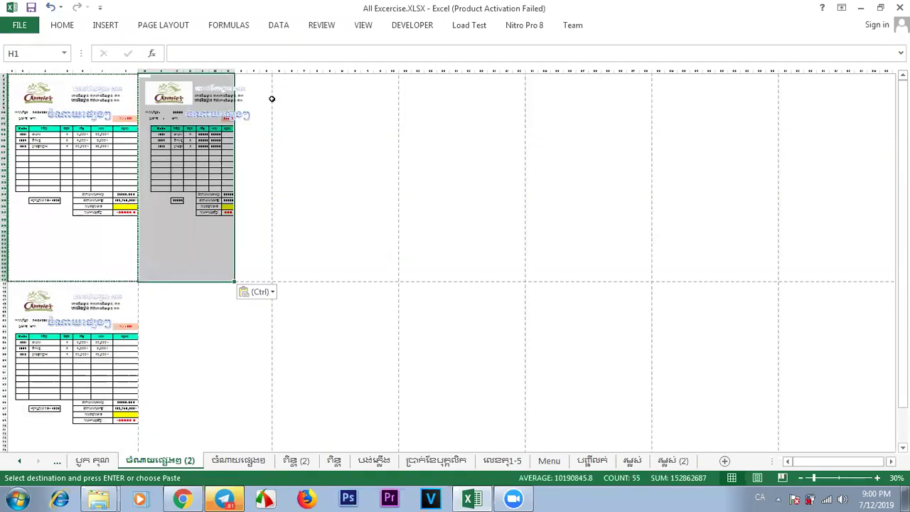
{"action": "key", "text": "ctrl+z"}
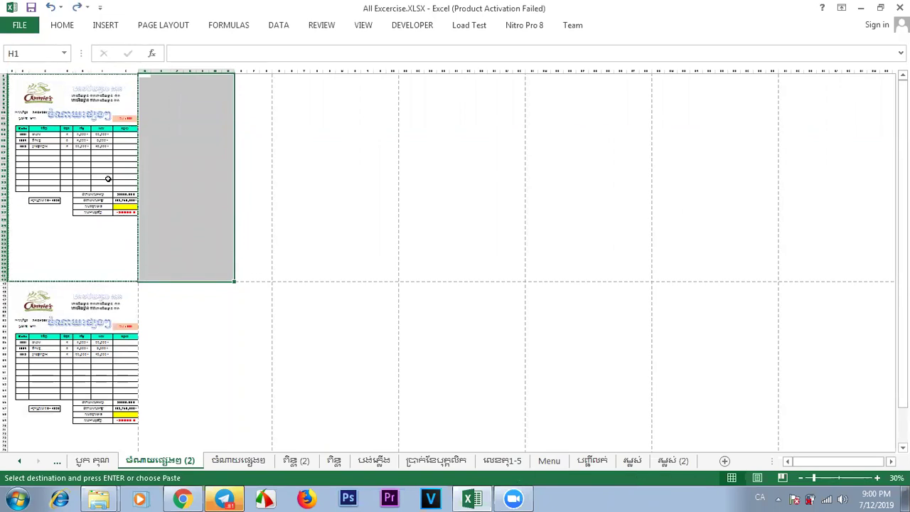
Try to paste the copied form beside the second copy at H43, and undo the paste.
{"action": "scroll", "coordinate": [158, 424], "scroll_direction": "down", "scroll_amount": 3}
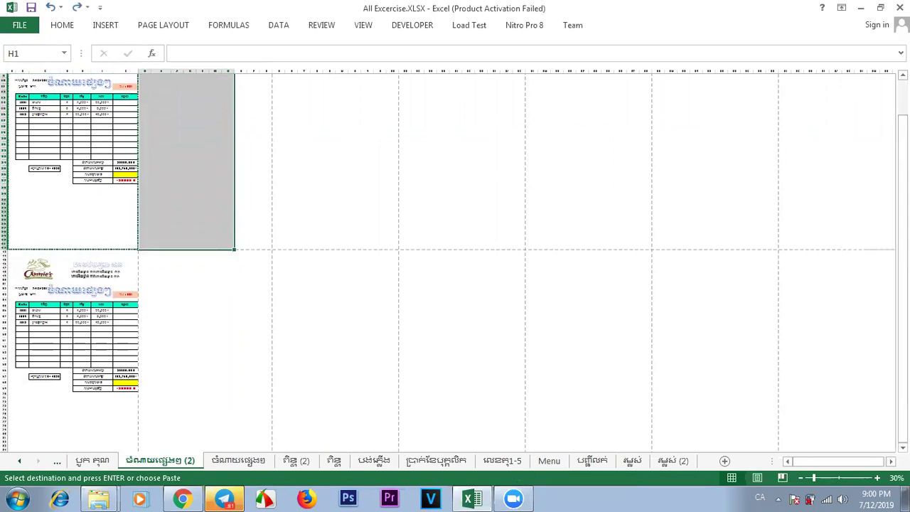
{"action": "left_click", "coordinate": [158, 423]}
{"action": "key", "text": "Down"}
{"action": "key", "text": "Down"}
{"action": "key", "text": "Down"}
{"action": "key", "text": "Down"}
{"action": "key", "text": "Down"}
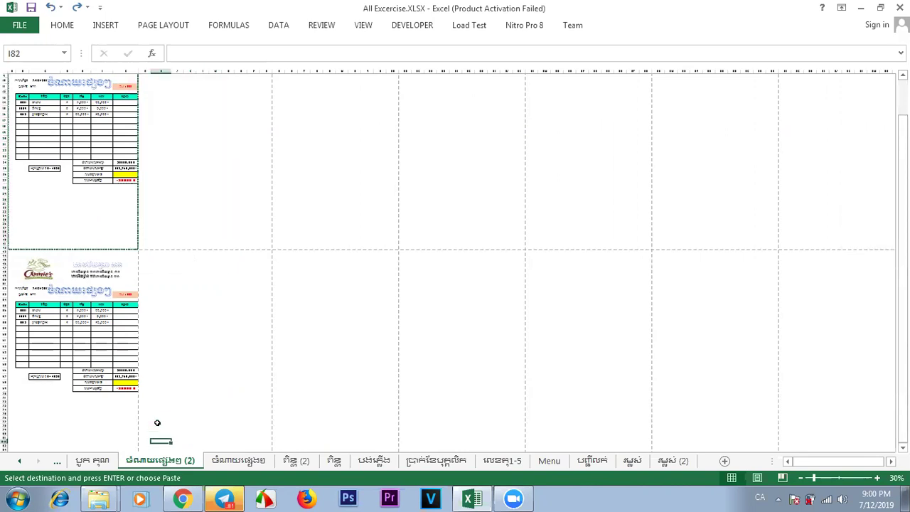
{"action": "key", "text": "Down"}
{"action": "key", "text": "Down"}
{"action": "key", "text": "Down"}
{"action": "key", "text": "Down"}
{"action": "key", "text": "Down"}
{"action": "key", "text": "Down"}
{"action": "key", "text": "Down"}
{"action": "key", "text": "Down"}
{"action": "key", "text": "Down"}
{"action": "key", "text": "Down"}
{"action": "key", "text": "Down"}
{"action": "key", "text": "Down"}
{"action": "key", "text": "Down"}
{"action": "key", "text": "Down"}
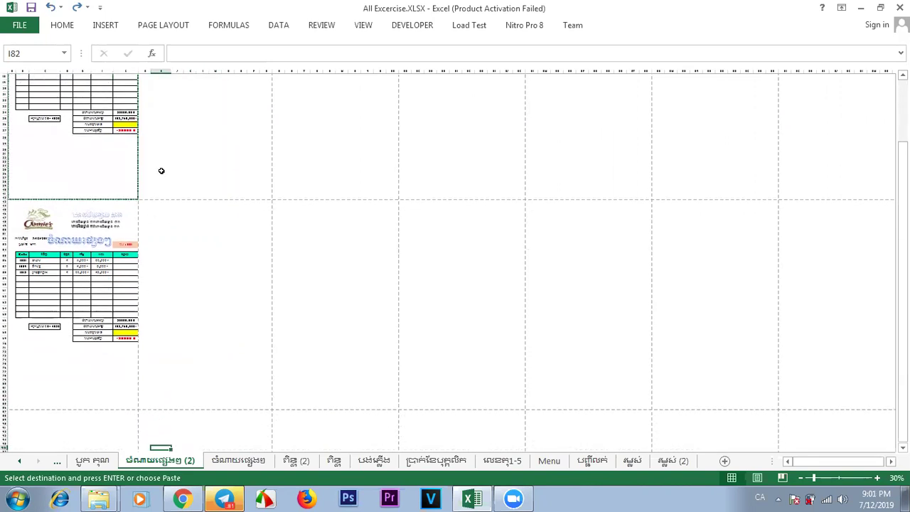
{"action": "left_click", "coordinate": [44, 71]}
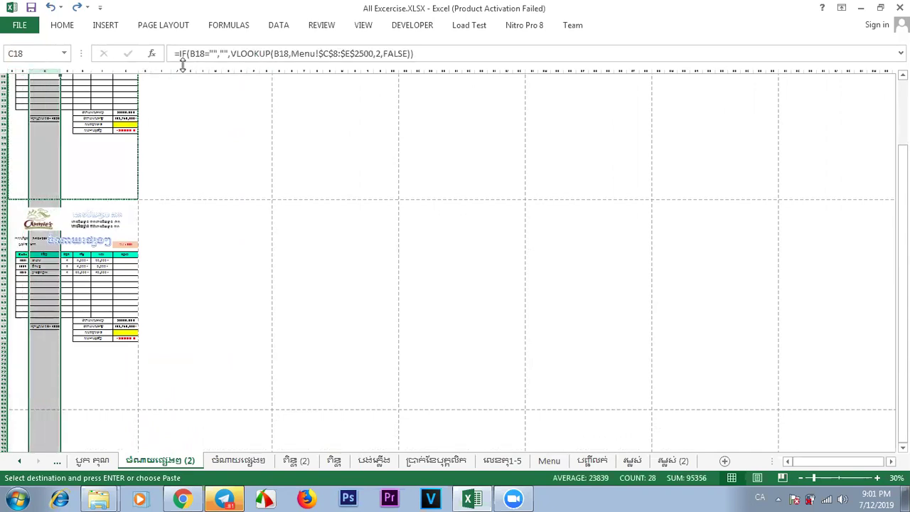
{"action": "left_click", "coordinate": [142, 203]}
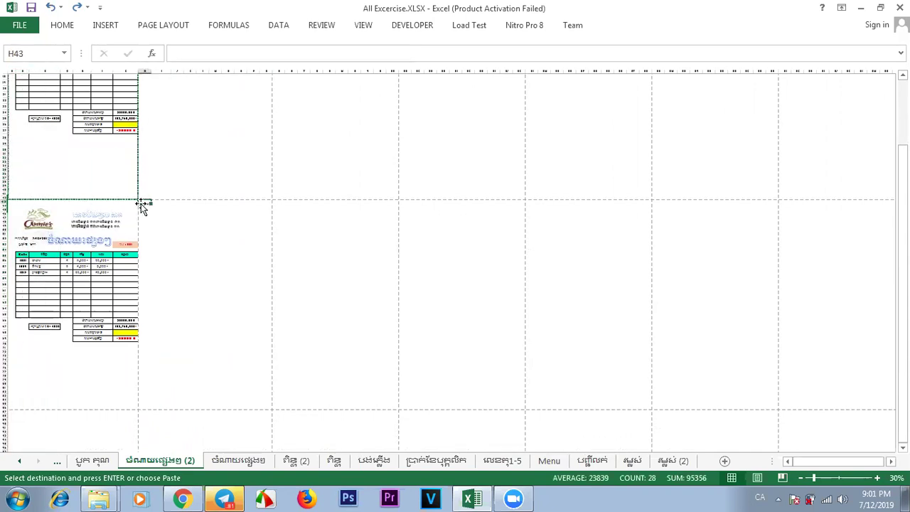
{"action": "key", "text": "ctrl+v"}
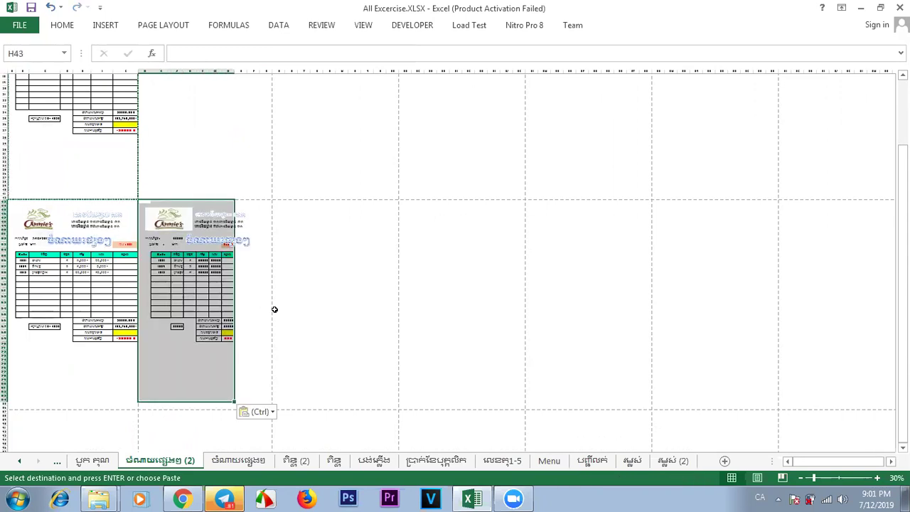
{"action": "key", "text": "ctrl+z"}
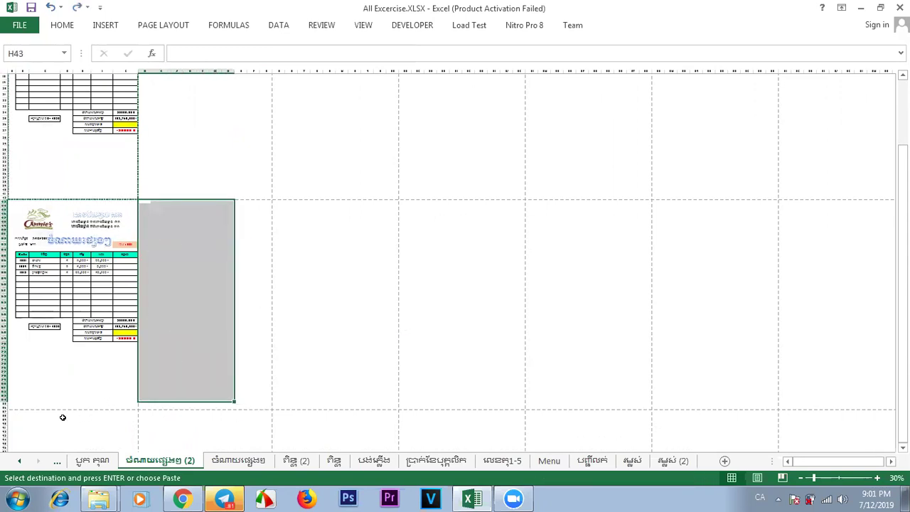
Paste the copied form onto the third page, starting at A87, and end the copy mode at the first form.
{"action": "left_click", "coordinate": [11, 412]}
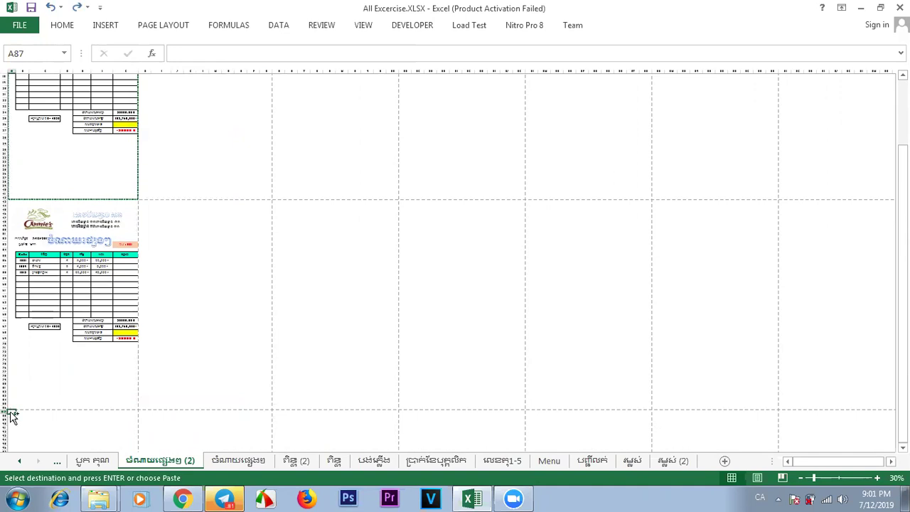
{"action": "key", "text": "ctrl+v"}
{"action": "left_click_drag", "start_coordinate": [902, 237], "coordinate": [902, 332]}
{"action": "left_click", "coordinate": [252, 314]}
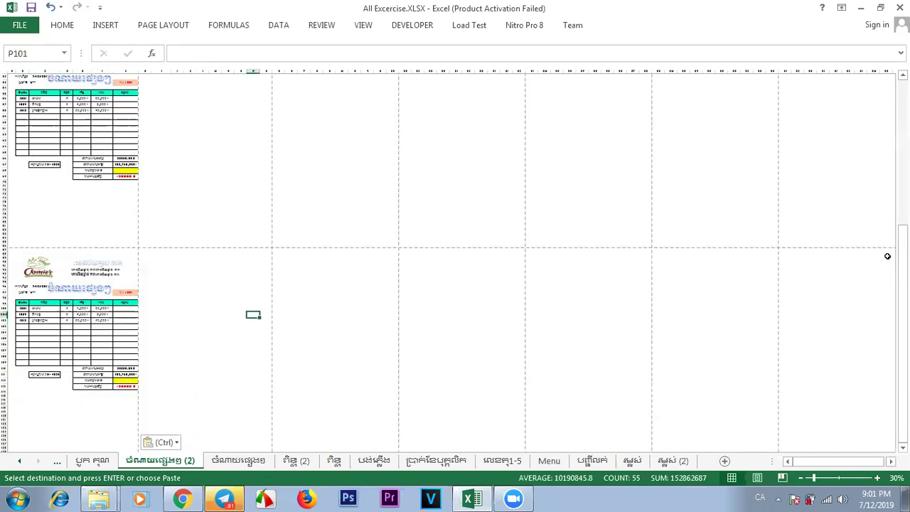
{"action": "left_click", "coordinate": [838, 478]}
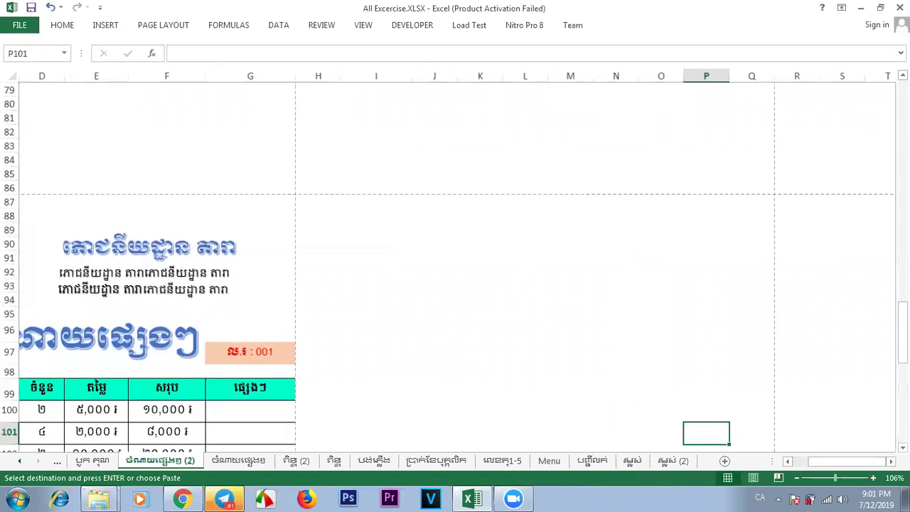
{"action": "left_click_drag", "start_coordinate": [902, 334], "coordinate": [902, 107]}
{"action": "left_click_drag", "start_coordinate": [843, 462], "coordinate": [810, 471]}
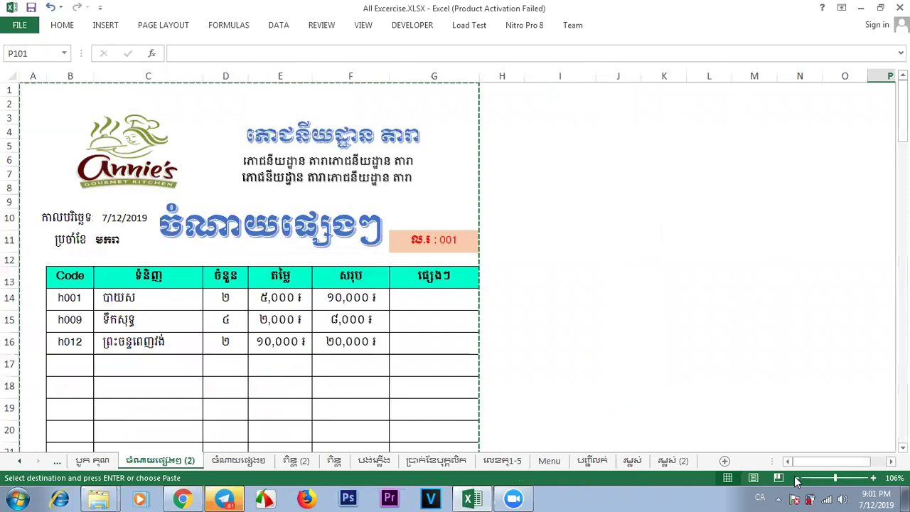
{"action": "left_click", "coordinate": [797, 478]}
{"action": "left_click", "coordinate": [797, 478]}
{"action": "left_click", "coordinate": [796, 478]}
{"action": "left_click", "coordinate": [797, 478]}
{"action": "left_click", "coordinate": [796, 478]}
{"action": "left_click", "coordinate": [502, 293]}
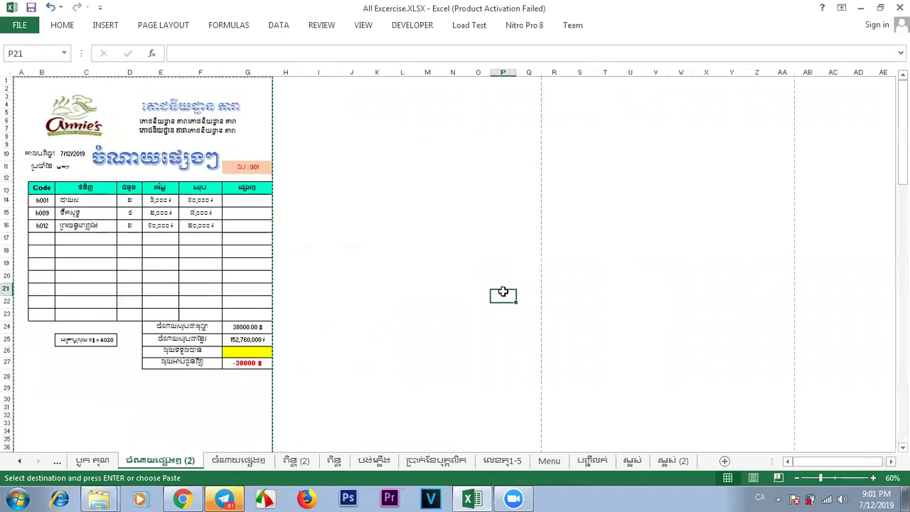
{"action": "left_click", "coordinate": [451, 265]}
{"action": "key", "text": "Escape"}
Page through the expenses sheet's print preview up to page 3 and return to the worksheet.
{"action": "left_click", "coordinate": [392, 277]}
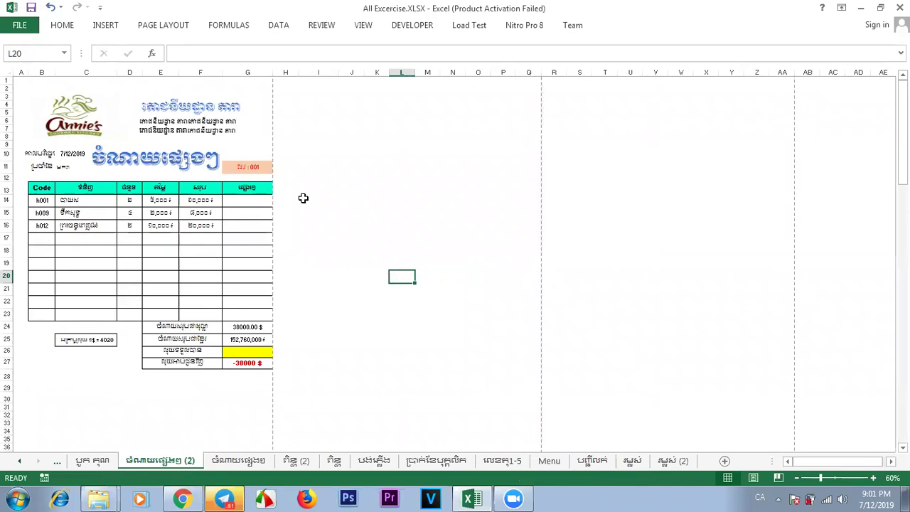
{"action": "left_click", "coordinate": [384, 225]}
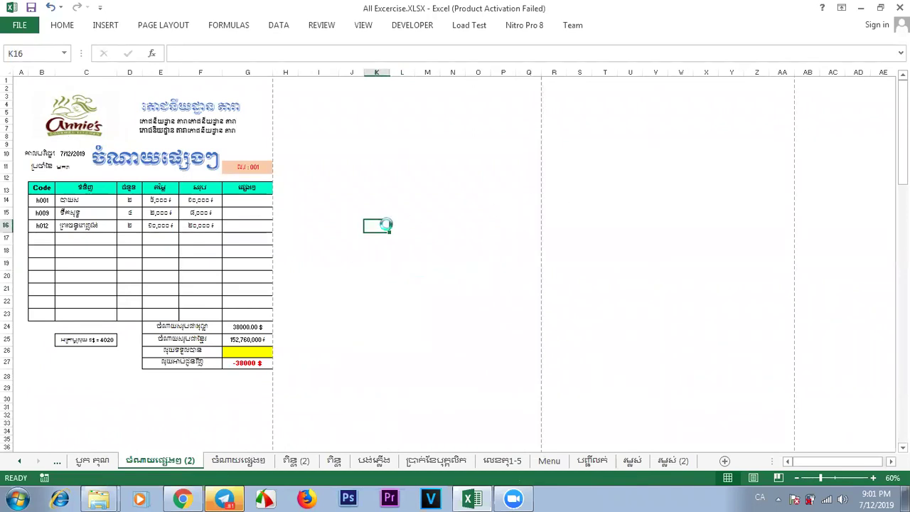
{"action": "key", "text": "ctrl+p"}
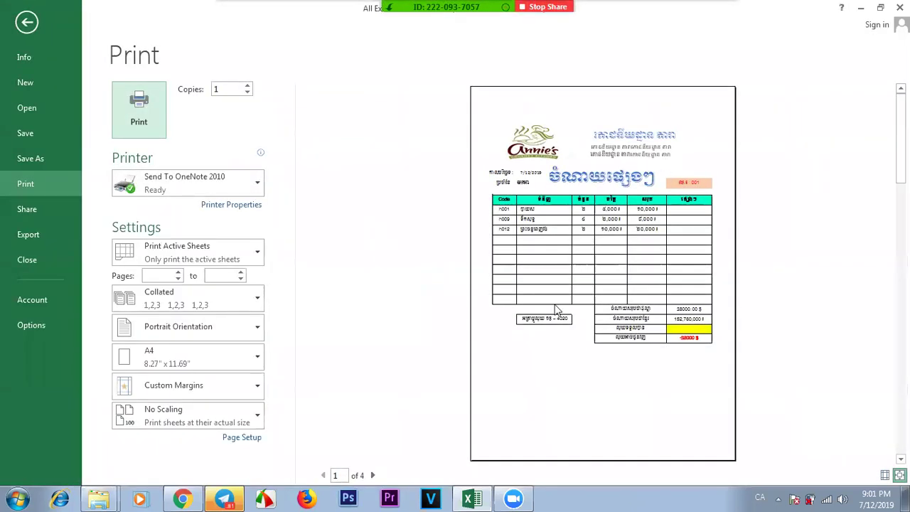
{"action": "left_click", "coordinate": [373, 476]}
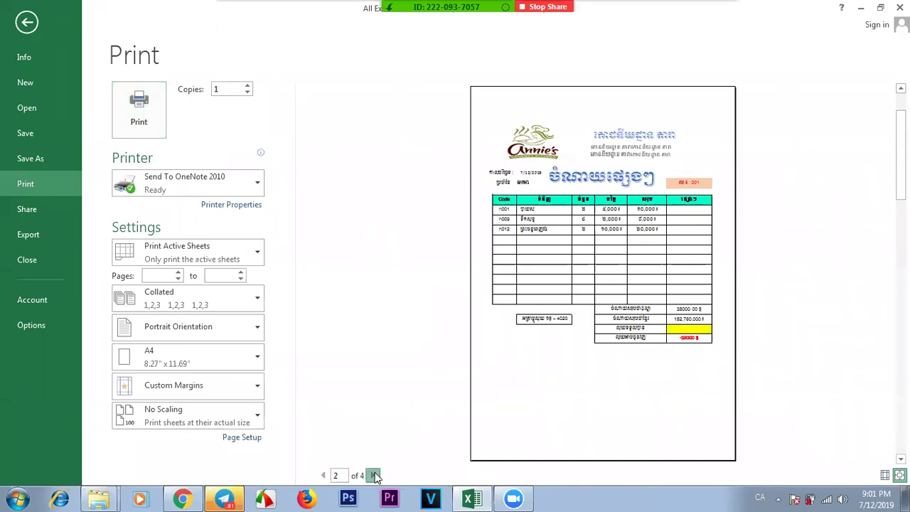
{"action": "left_click", "coordinate": [372, 476]}
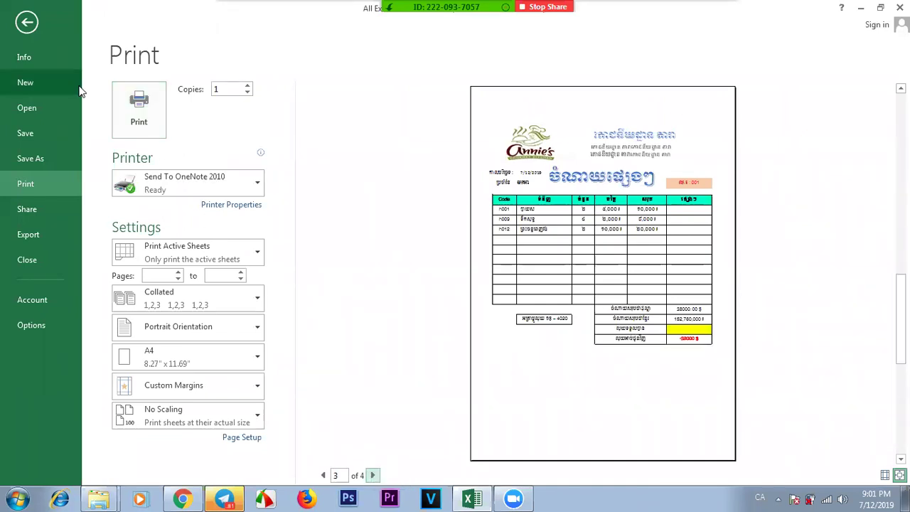
{"action": "left_click", "coordinate": [28, 24]}
{"action": "left_click", "coordinate": [497, 286]}
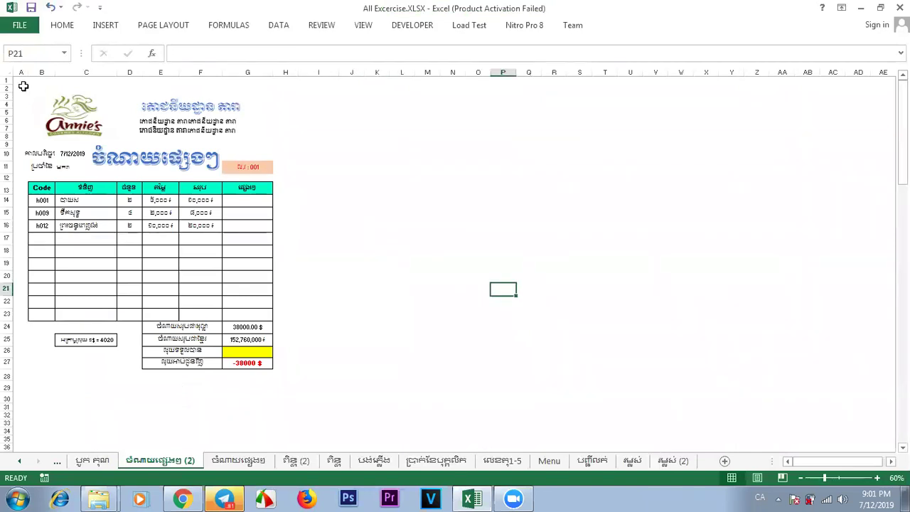
Fill the first form's range A1:H37 with the lightest gold theme colour.
{"action": "left_click_drag", "start_coordinate": [18, 80], "coordinate": [278, 412]}
{"action": "left_click", "coordinate": [65, 28]}
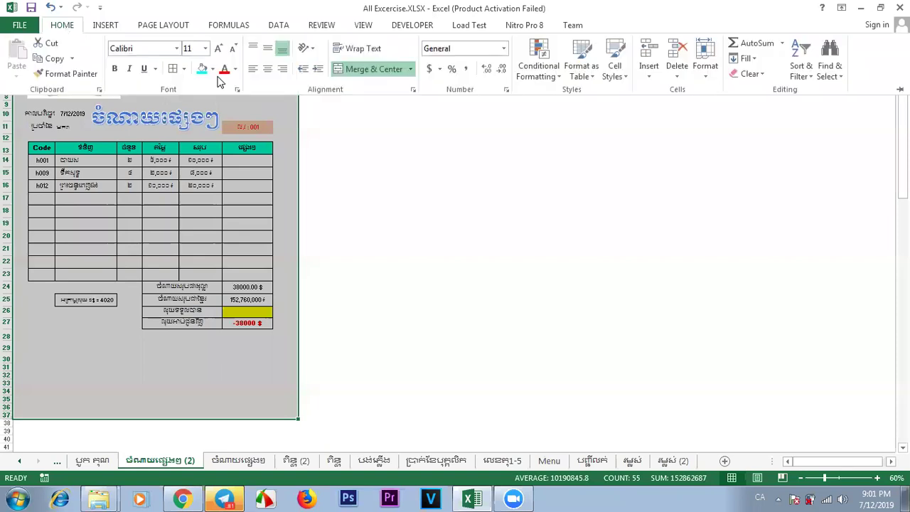
{"action": "left_click", "coordinate": [213, 69]}
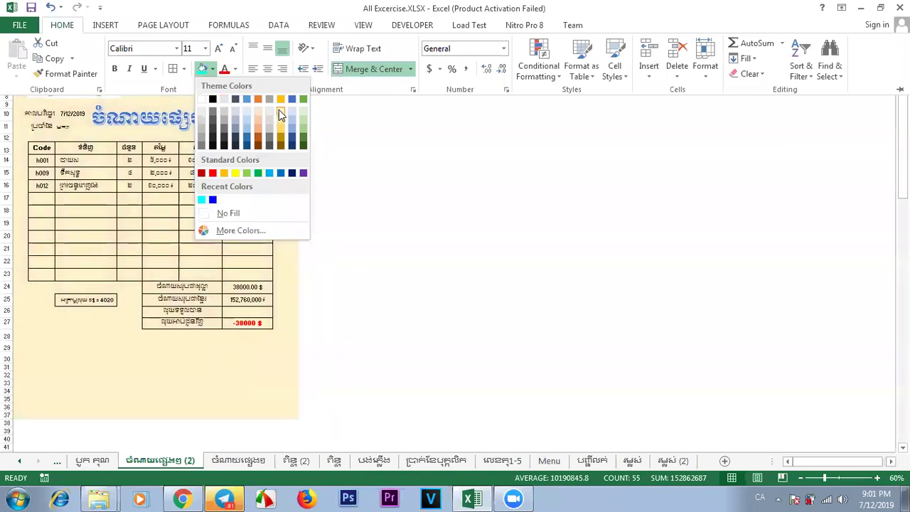
{"action": "left_click", "coordinate": [279, 109]}
{"action": "left_click", "coordinate": [500, 268]}
{"action": "left_click_drag", "start_coordinate": [902, 142], "coordinate": [876, 113]}
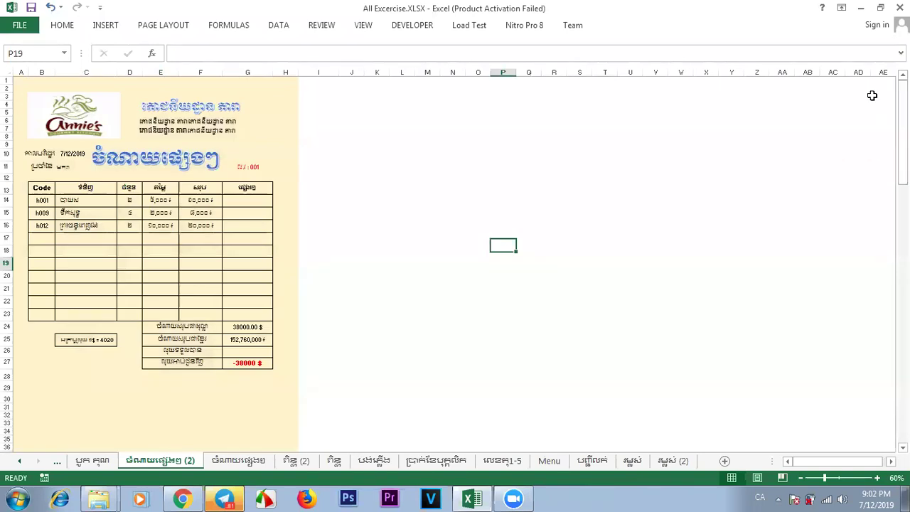
{"action": "left_click", "coordinate": [879, 480]}
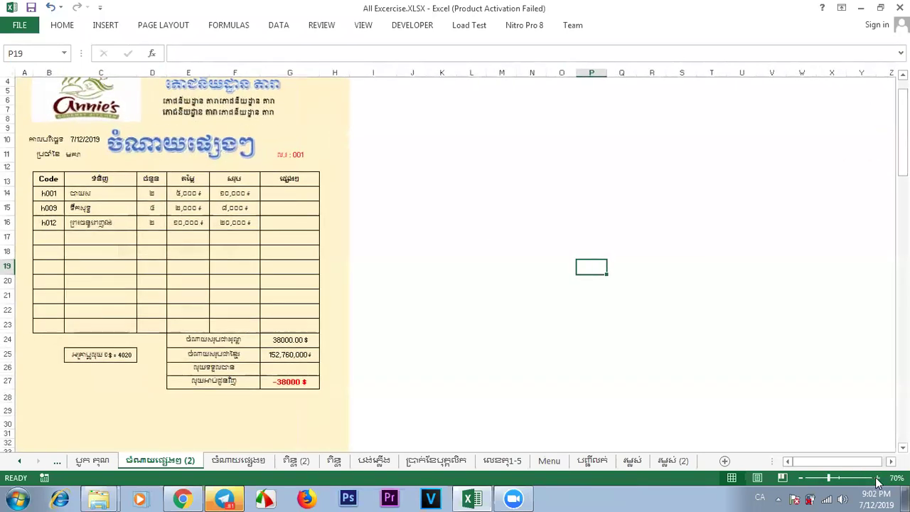
{"action": "left_click", "coordinate": [878, 479]}
{"action": "left_click", "coordinate": [576, 347]}
{"action": "left_click_drag", "start_coordinate": [903, 146], "coordinate": [903, 126]}
{"action": "left_click", "coordinate": [604, 304]}
{"action": "left_click", "coordinate": [503, 228]}
{"action": "mouse_move", "coordinate": [902, 121]}
{"action": "left_mouse_down"}
{"action": "mouse_move", "coordinate": [903, 153]}
{"action": "mouse_move", "coordinate": [902, 124]}
{"action": "left_mouse_up"}
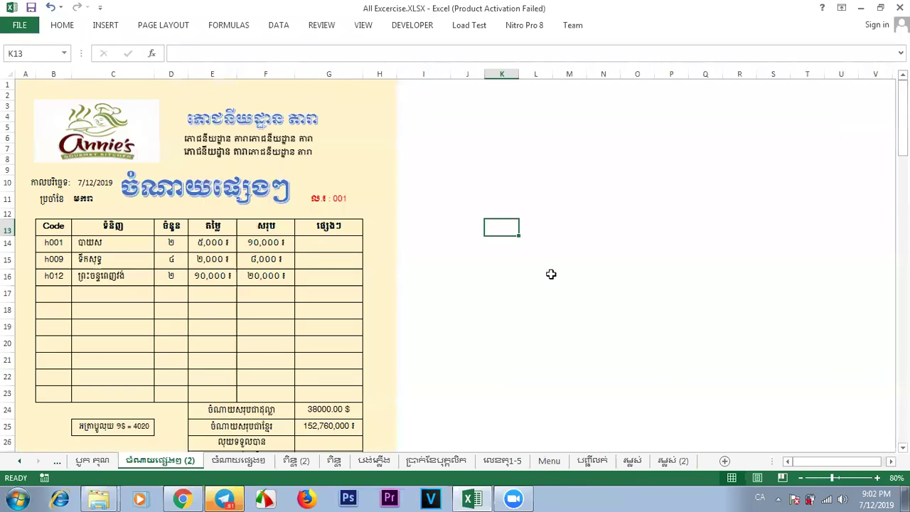
{"action": "left_click", "coordinate": [473, 185]}
{"action": "left_click", "coordinate": [488, 126]}
{"action": "left_click", "coordinate": [547, 214]}
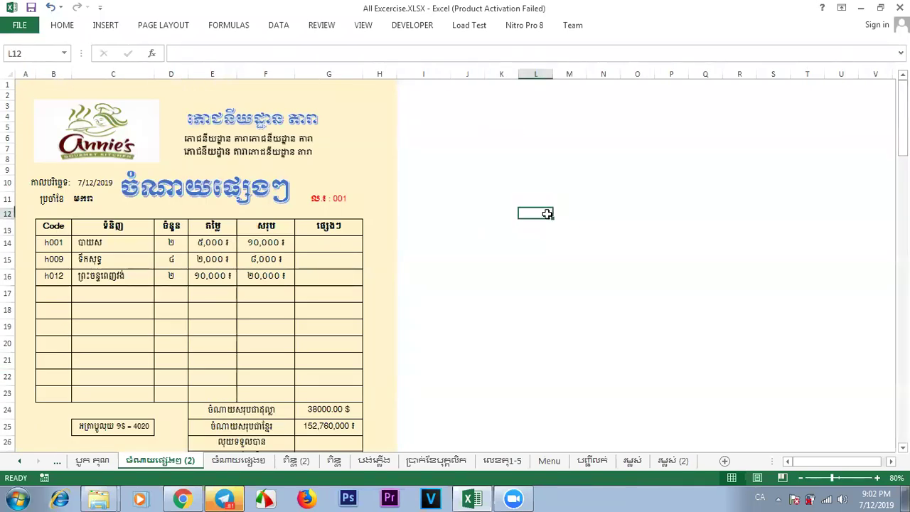
{"action": "left_click", "coordinate": [772, 260]}
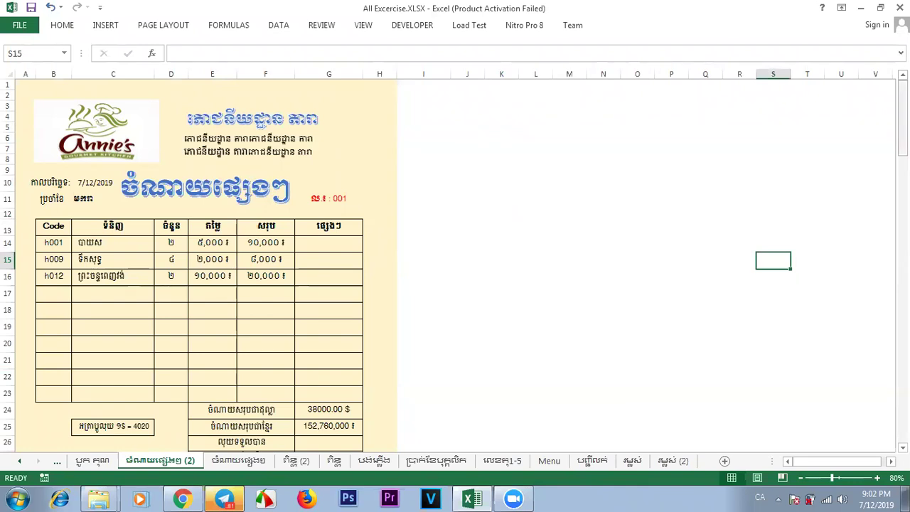
{"action": "mouse_move", "coordinate": [903, 121]}
{"action": "left_mouse_down"}
{"action": "mouse_move", "coordinate": [903, 146]}
{"action": "mouse_move", "coordinate": [902, 117]}
{"action": "left_mouse_up"}
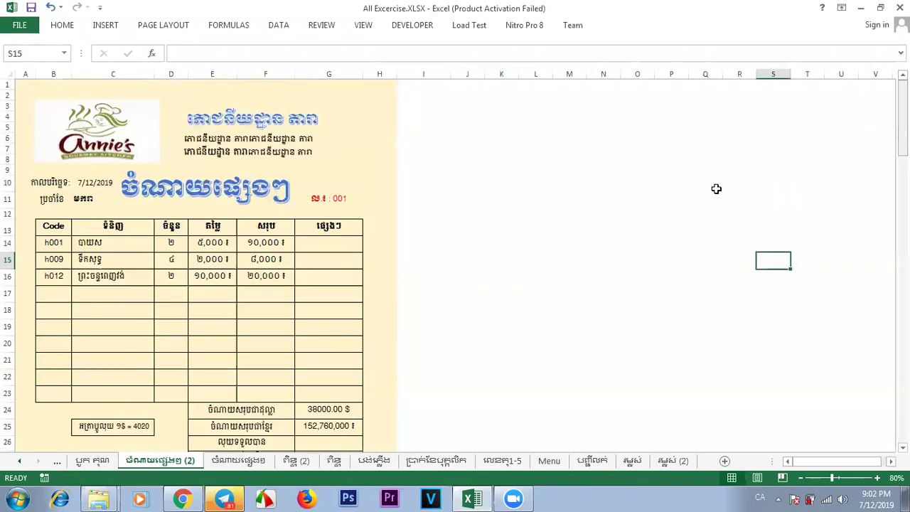
{"action": "left_click", "coordinate": [542, 301]}
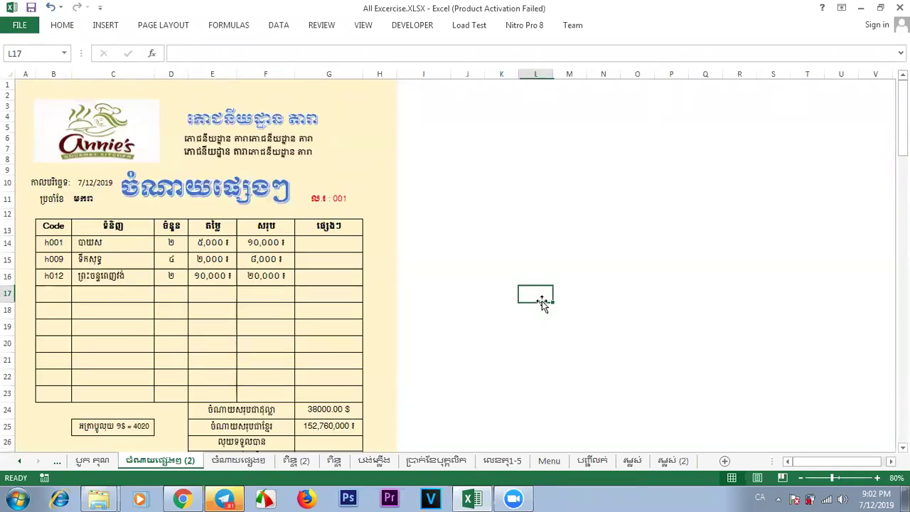
{"action": "left_click", "coordinate": [551, 214]}
{"action": "left_click", "coordinate": [556, 325]}
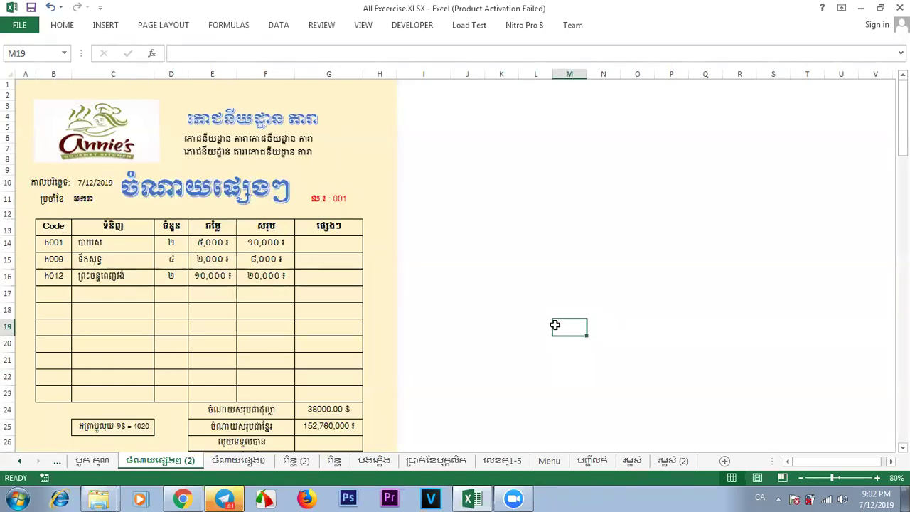
{"action": "left_click", "coordinate": [517, 256]}
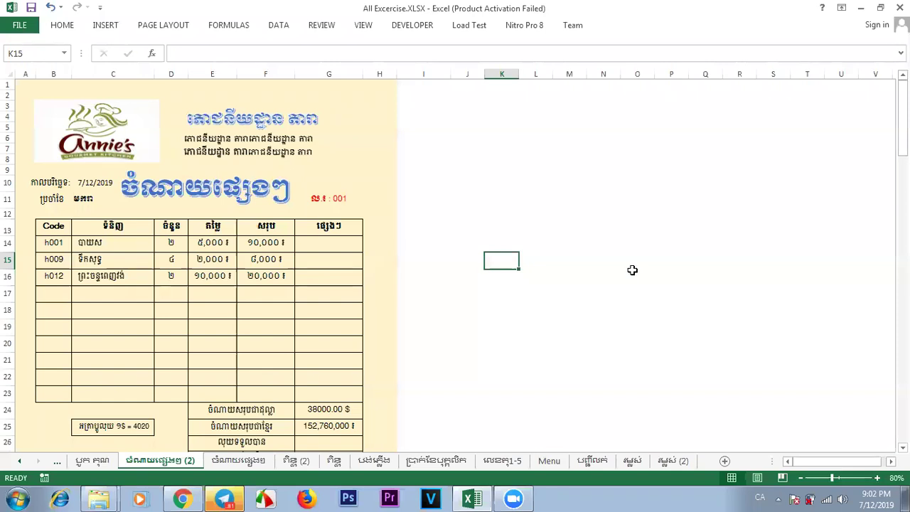
{"action": "left_click", "coordinate": [640, 331]}
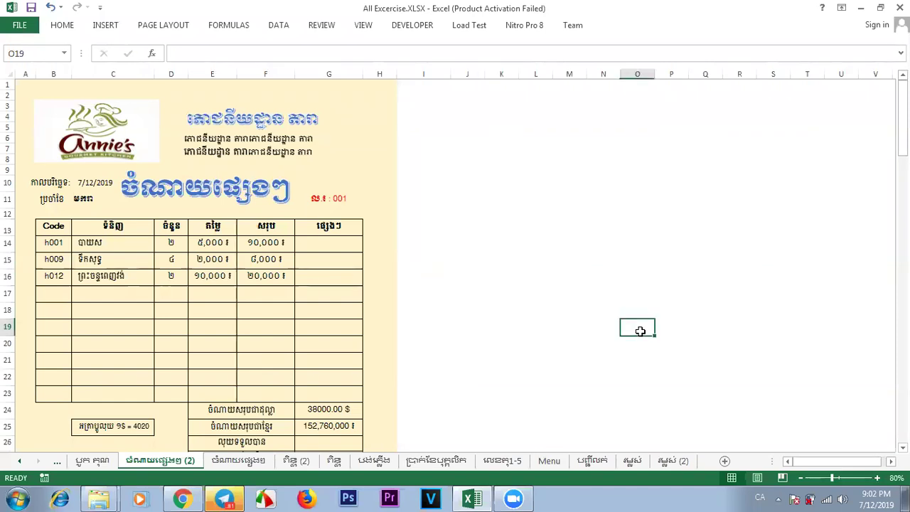
On the លេខតុ1-5 invoice sheet, replace the first item code in B18 with h009.
{"action": "left_click", "coordinate": [551, 461]}
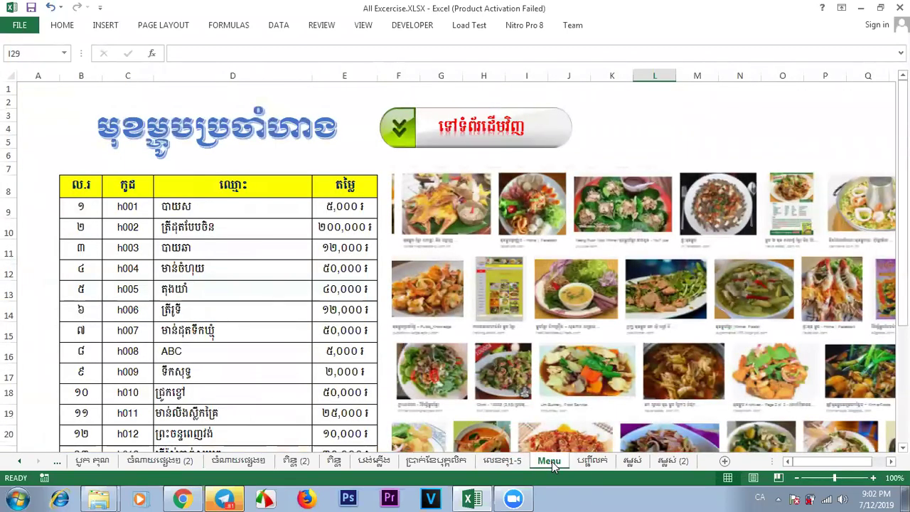
{"action": "left_click", "coordinate": [512, 462]}
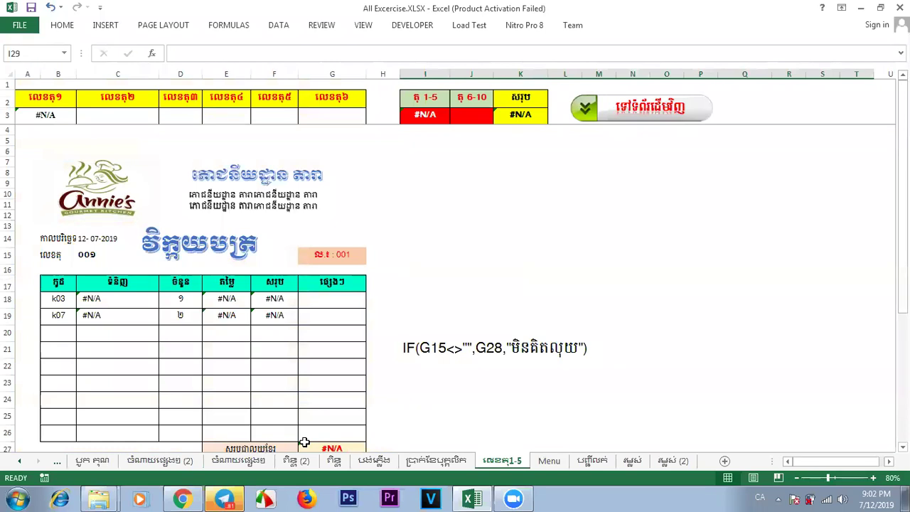
{"action": "left_click", "coordinate": [61, 299]}
{"action": "type", "text": "ហោន"}
{"action": "key", "text": "BackSpace"}
{"action": "key", "text": "BackSpace"}
{"action": "key", "text": "BackSpace"}
{"action": "key", "text": "alt+shift"}
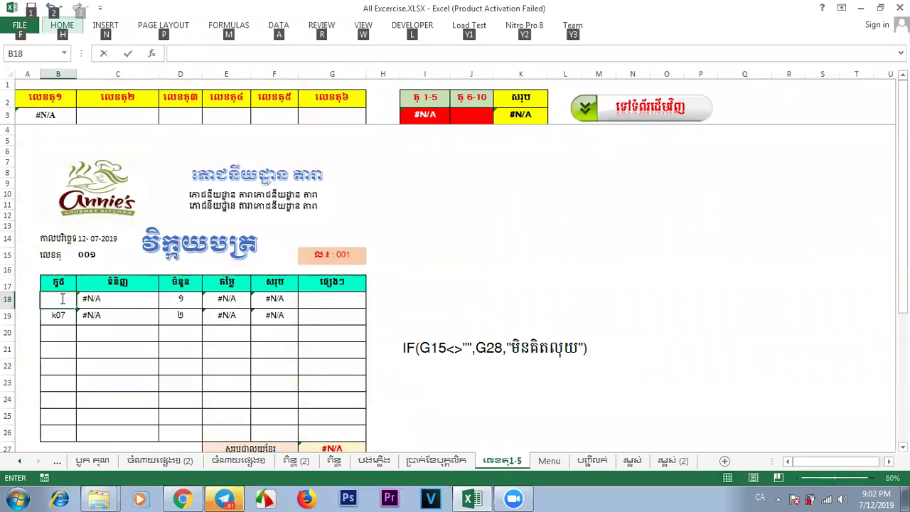
{"action": "key", "text": "h"}
{"action": "key", "text": "Escape"}
{"action": "key", "text": "Escape"}
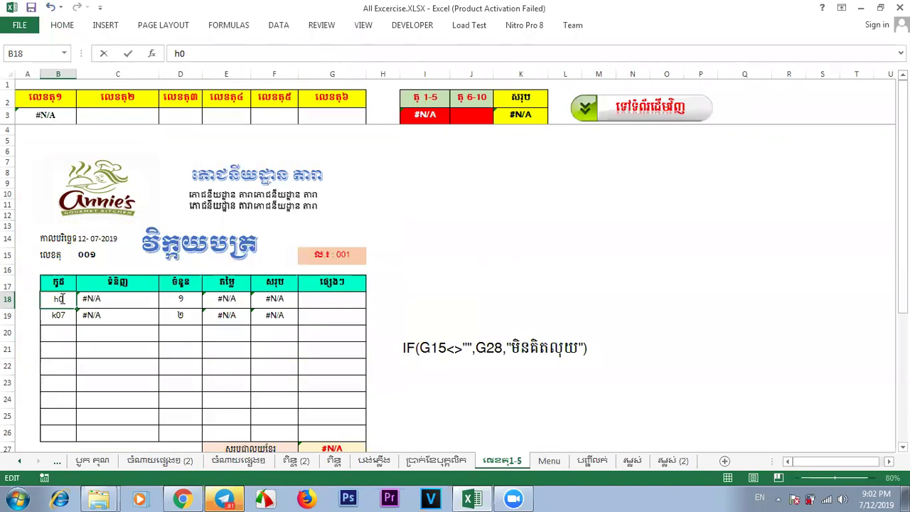
{"action": "type", "text": "h009"}
Replace the second item code in B19 of the invoice with h012.
{"action": "left_click", "coordinate": [61, 317]}
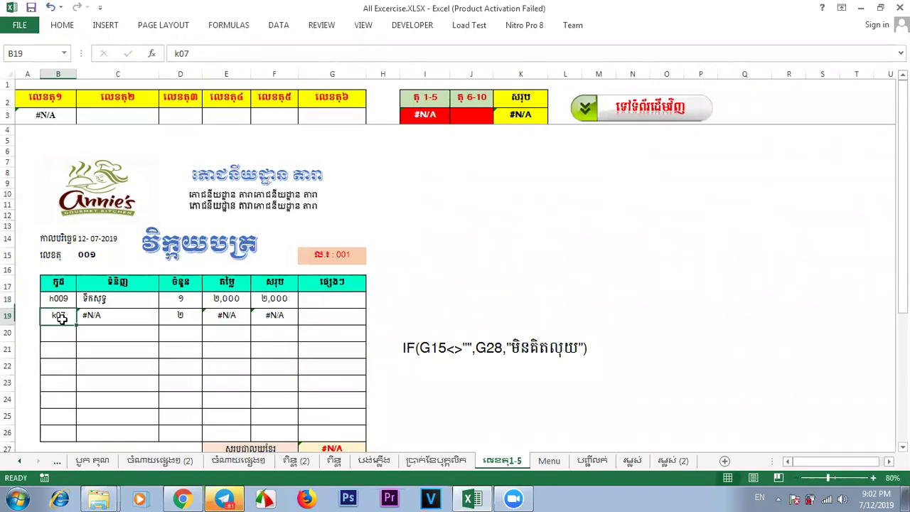
{"action": "key", "text": "ctrl+z"}
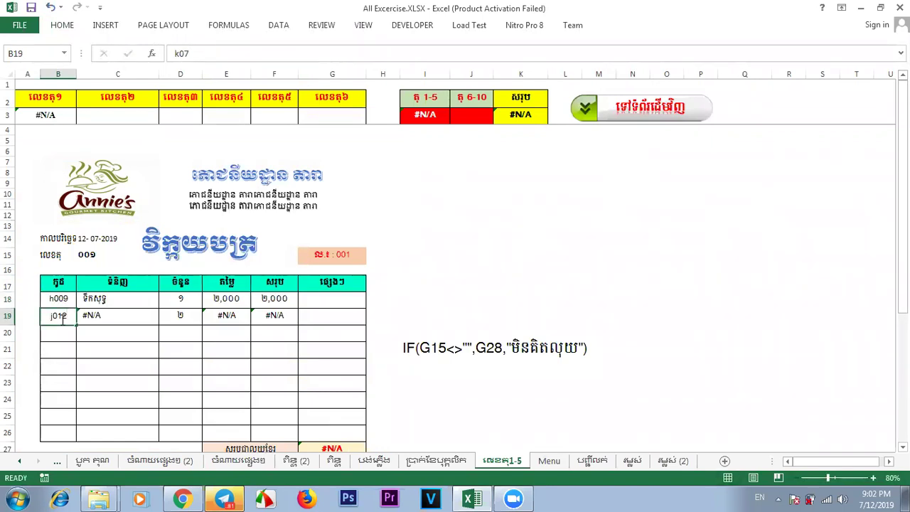
{"action": "left_click", "coordinate": [513, 292]}
{"action": "left_click", "coordinate": [665, 389]}
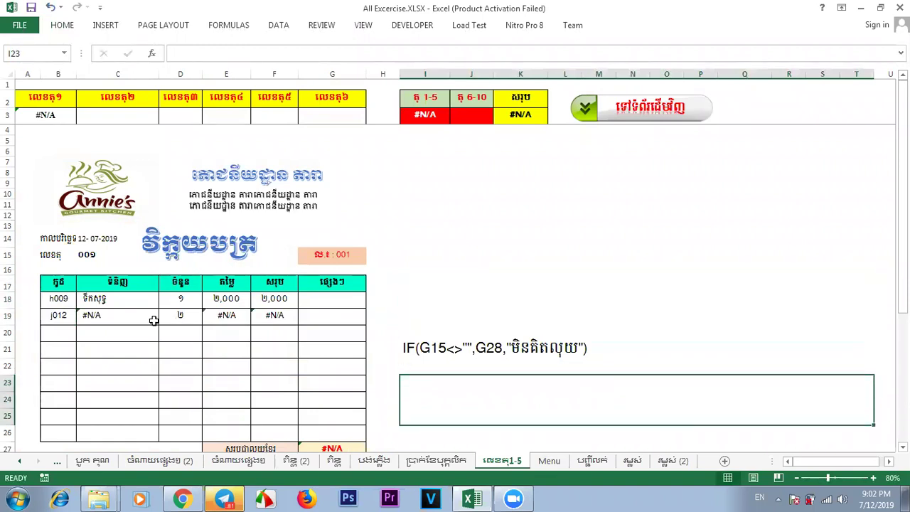
{"action": "left_click", "coordinate": [60, 317]}
{"action": "type", "text": "h009"}
{"action": "type", "text": "12"}
{"action": "left_click", "coordinate": [456, 222]}
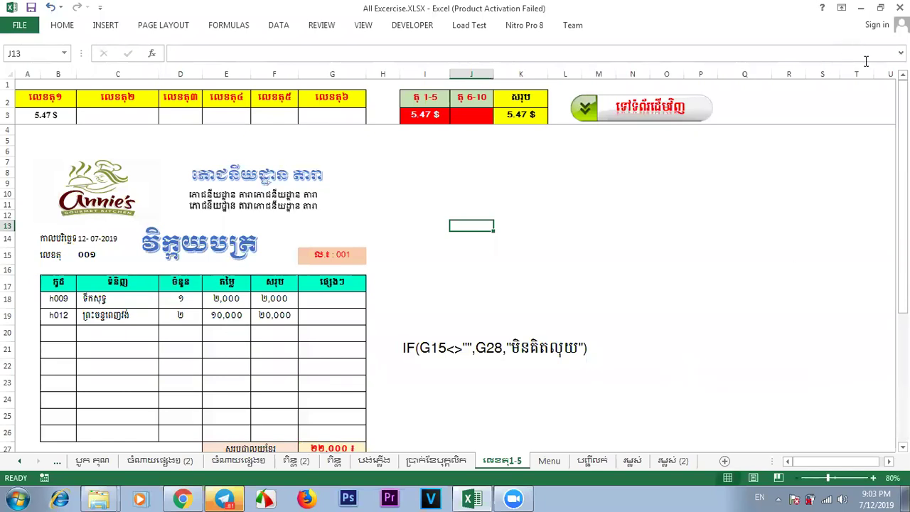
Open the Menu sheet.
{"action": "left_click", "coordinate": [552, 460]}
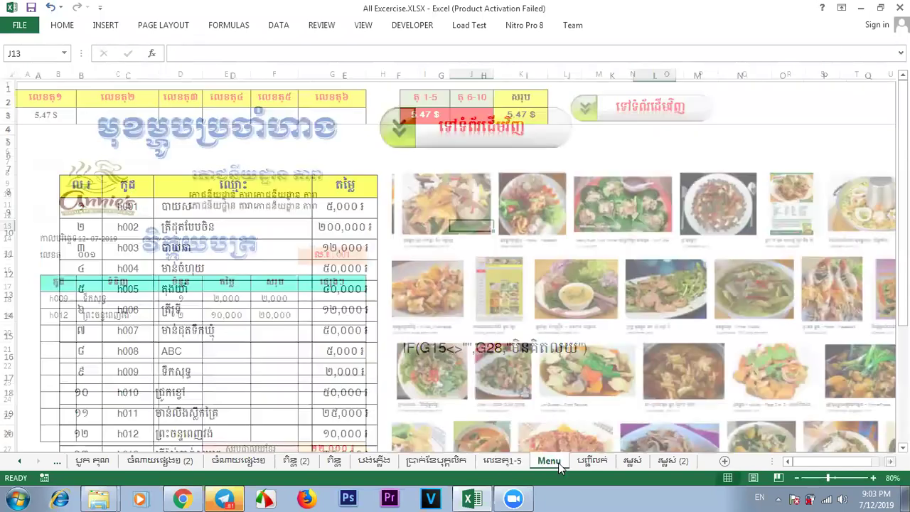